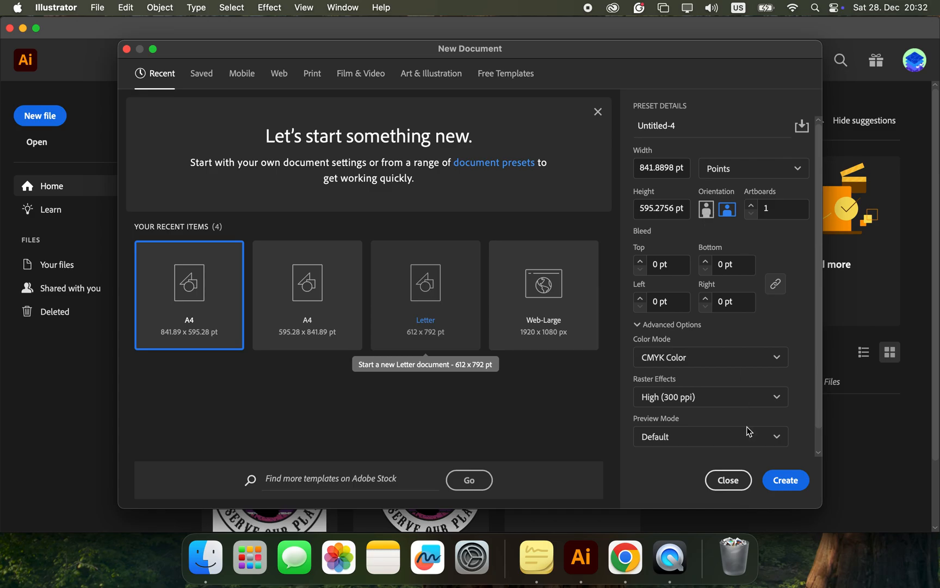
Step: Create an A4 landscape document in CMYK and draw a white circle about 332 pt in diameter on the artboard
{"action": "left_click", "coordinate": [780, 481]}
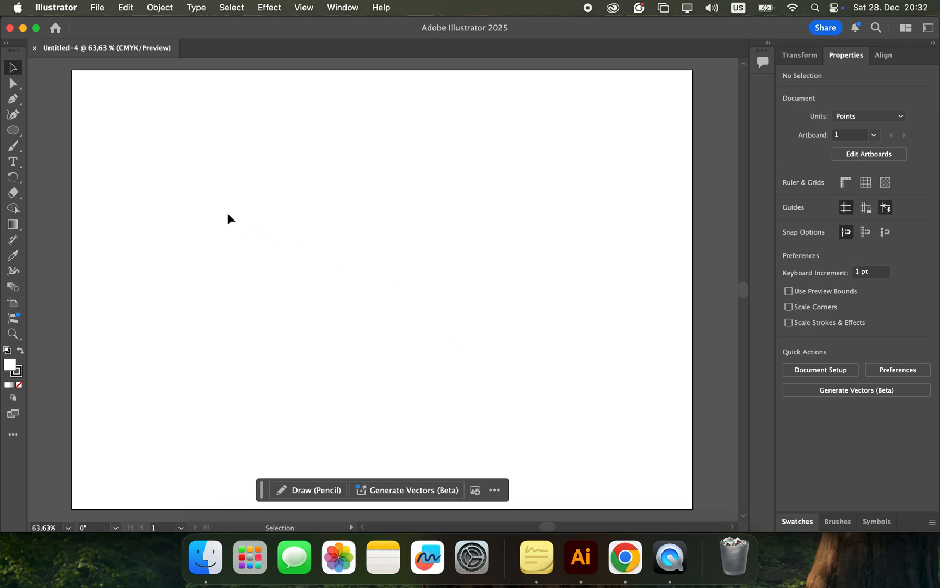
{"action": "left_click", "coordinate": [15, 132]}
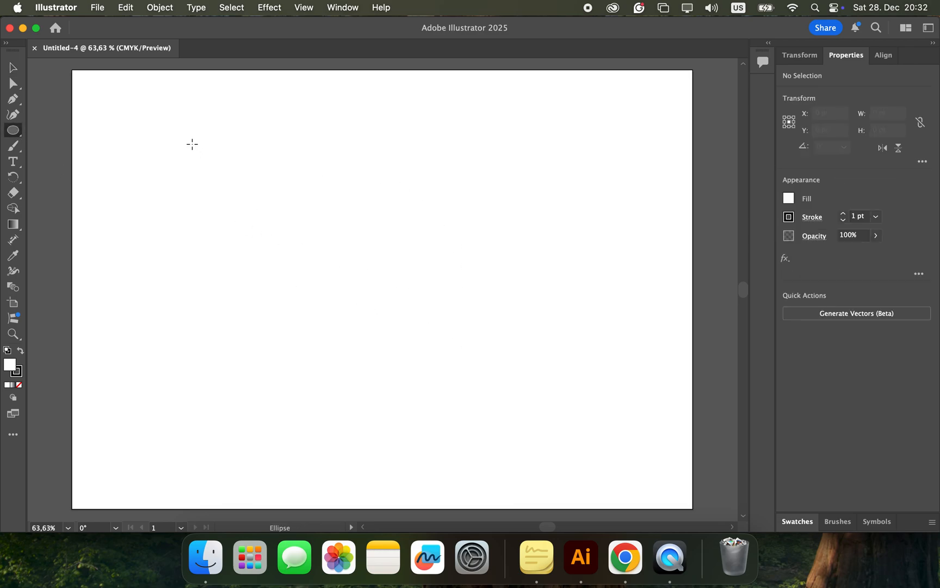
{"action": "left_click_drag", "start_coordinate": [191, 143], "coordinate": [437, 388]}
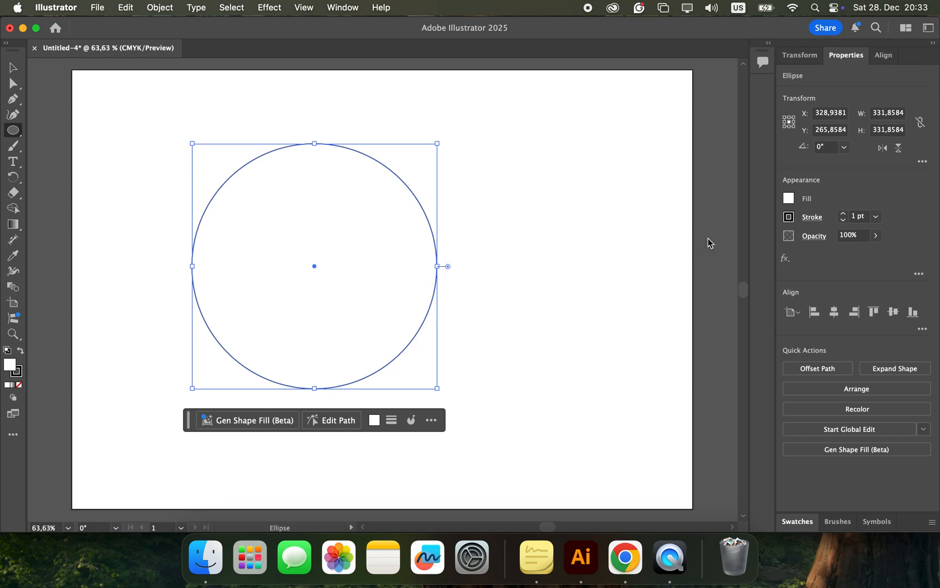
{"action": "left_click", "coordinate": [604, 182]}
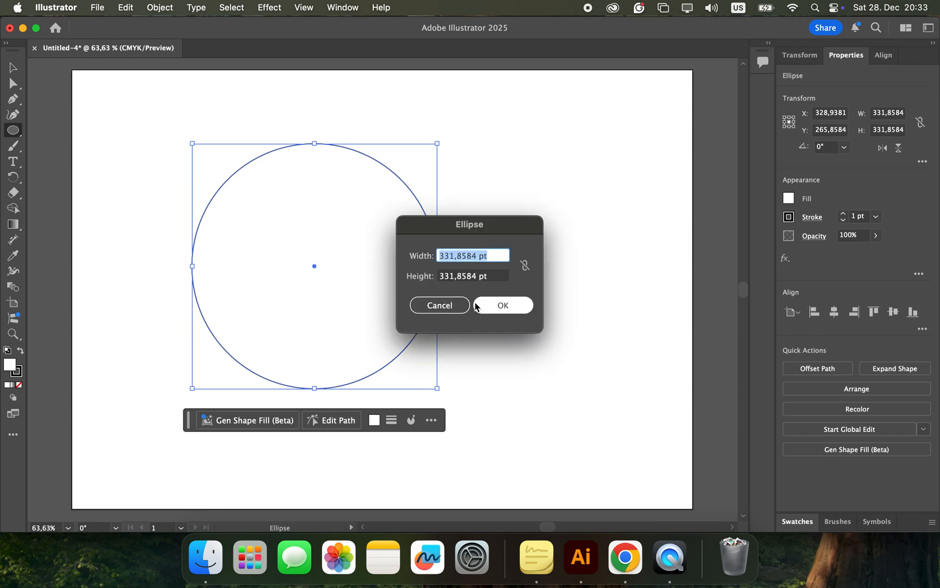
{"action": "left_click", "coordinate": [451, 306]}
{"action": "left_click", "coordinate": [18, 71]}
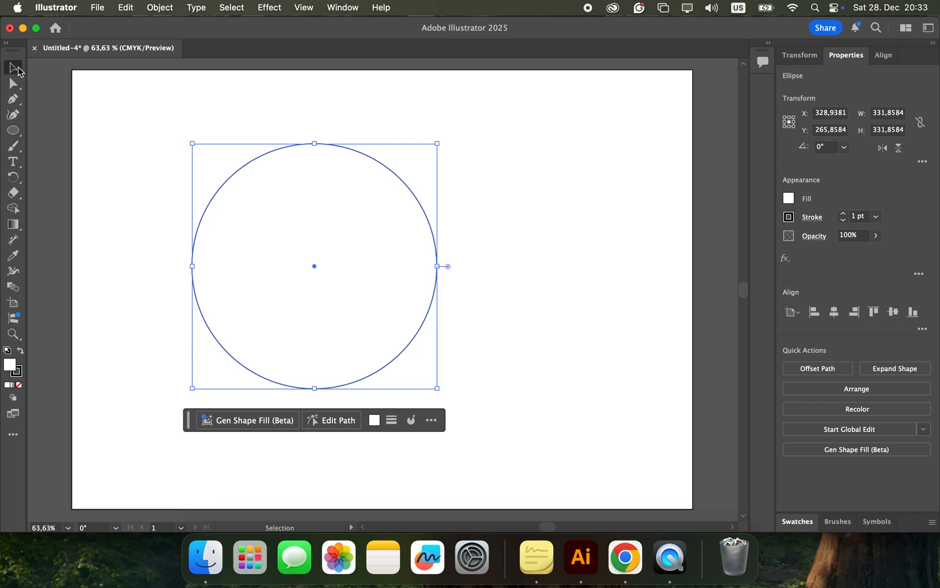
{"action": "left_click", "coordinate": [233, 98]}
Step: Draw a black-filled circle about 197 pt in diameter inside the large circle, slightly off-centre towards its lower right
{"action": "left_click", "coordinate": [16, 132]}
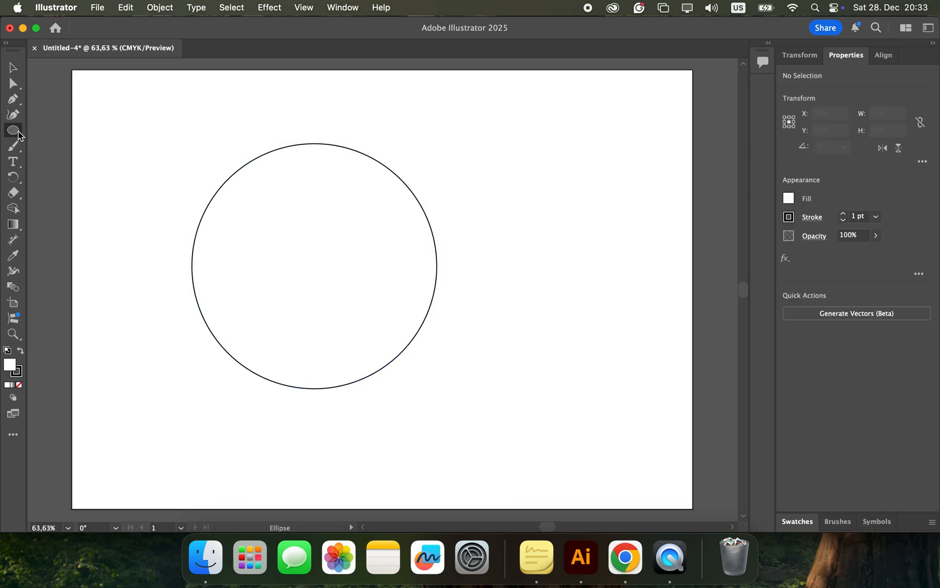
{"action": "left_click", "coordinate": [789, 200]}
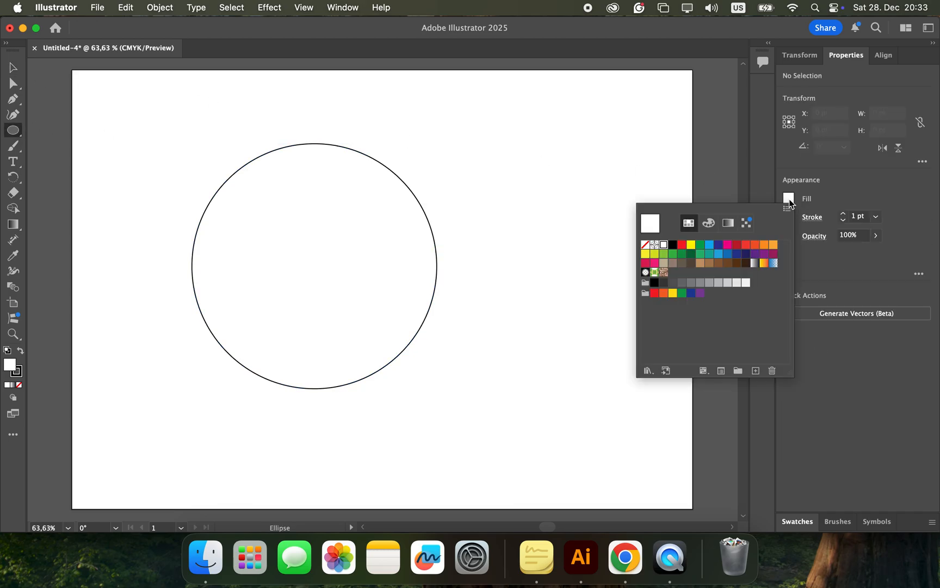
{"action": "left_click", "coordinate": [674, 248]}
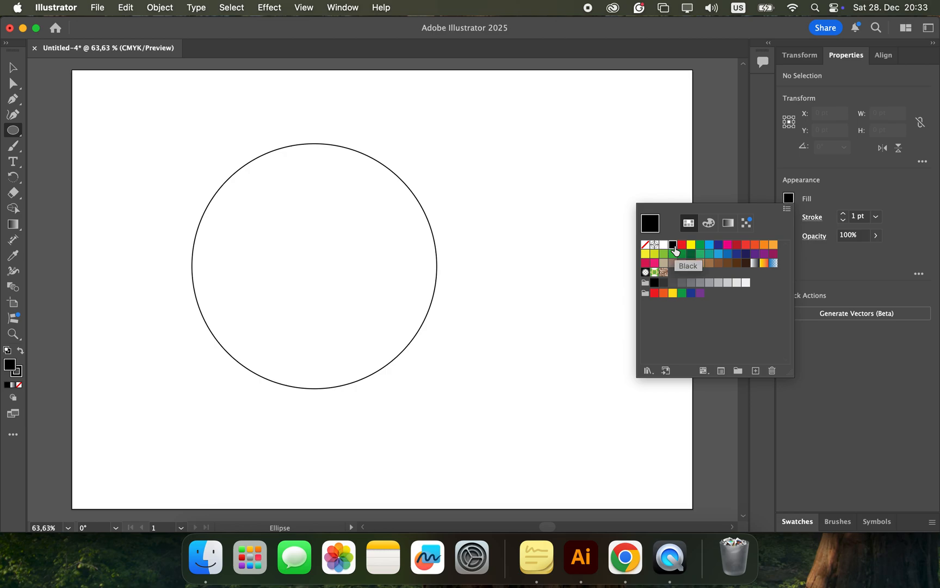
{"action": "left_click", "coordinate": [279, 221]}
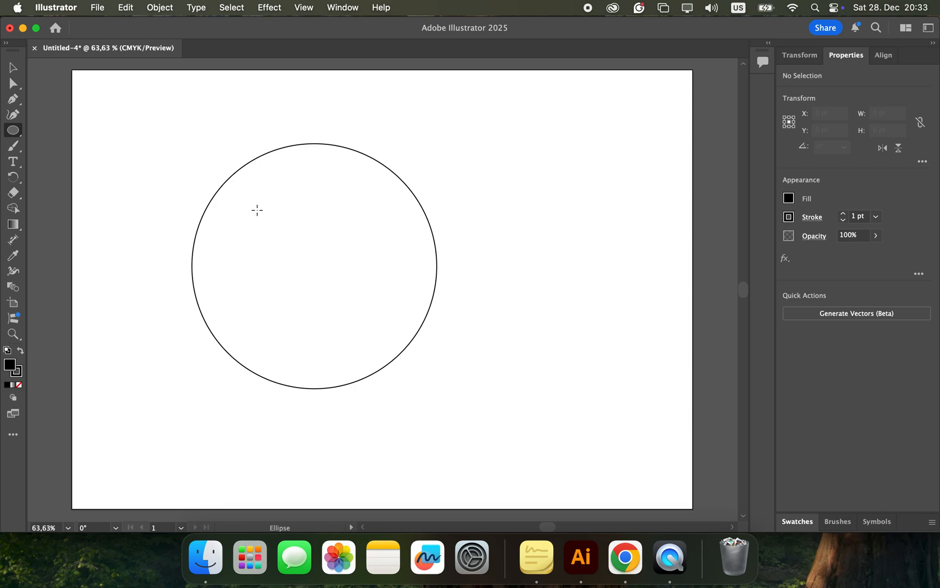
{"action": "left_click_drag", "start_coordinate": [257, 210], "coordinate": [403, 355]}
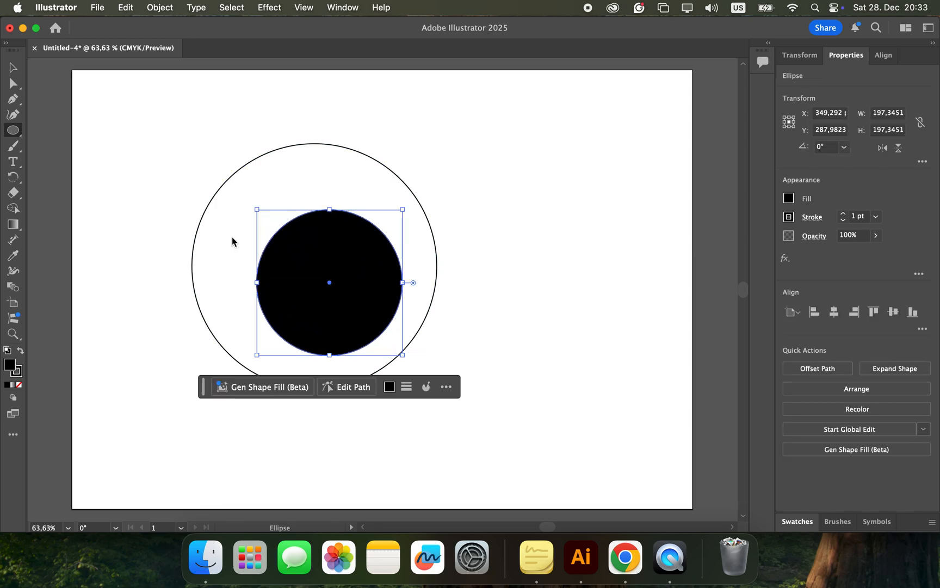
{"action": "left_click", "coordinate": [13, 67]}
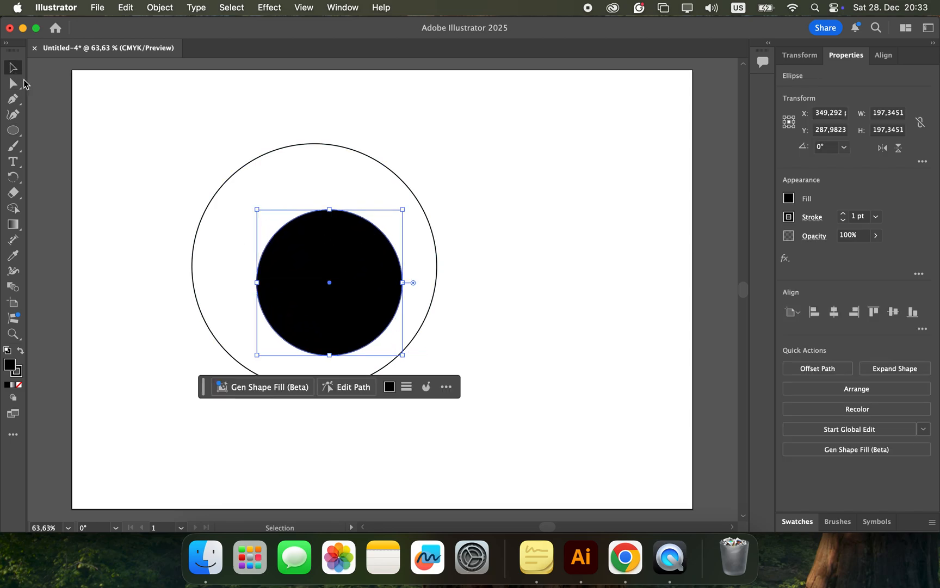
{"action": "mouse_move", "coordinate": [297, 265]}
{"action": "left_mouse_down"}
{"action": "mouse_move", "coordinate": [279, 248]}
{"action": "mouse_move", "coordinate": [304, 272]}
{"action": "left_mouse_up"}
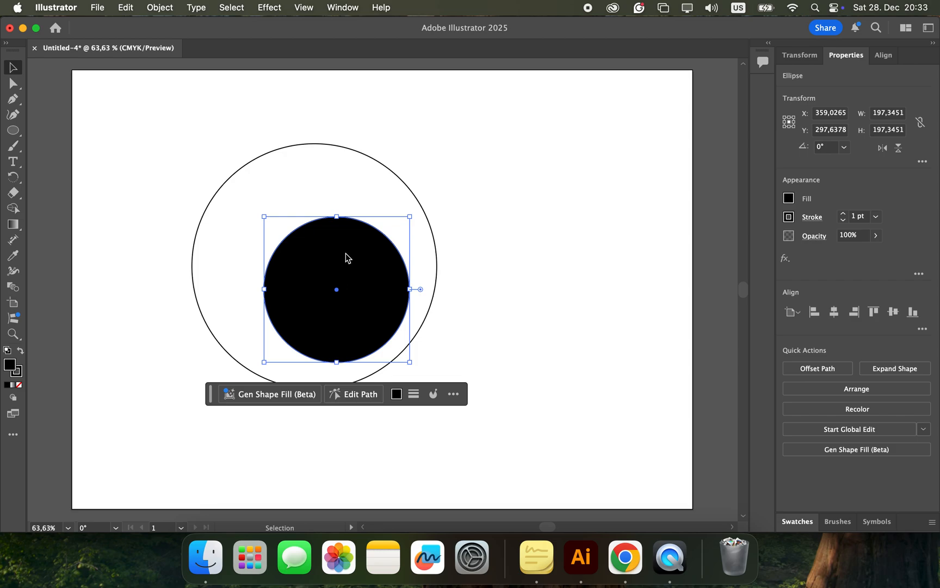
Step: Align the large and black circles to each other's centres horizontally and vertically
{"action": "left_click", "coordinate": [243, 166], "text": "shift"}
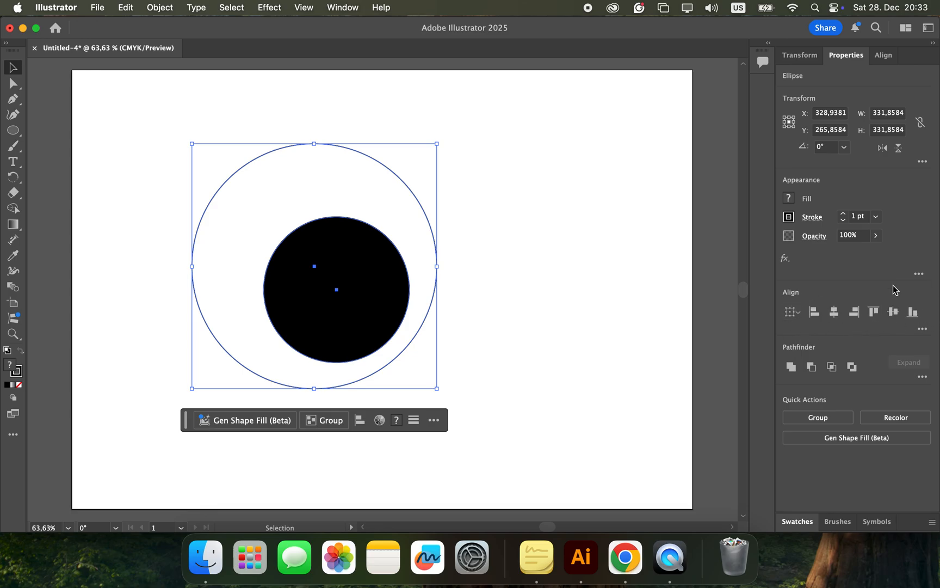
{"action": "left_click", "coordinate": [348, 10]}
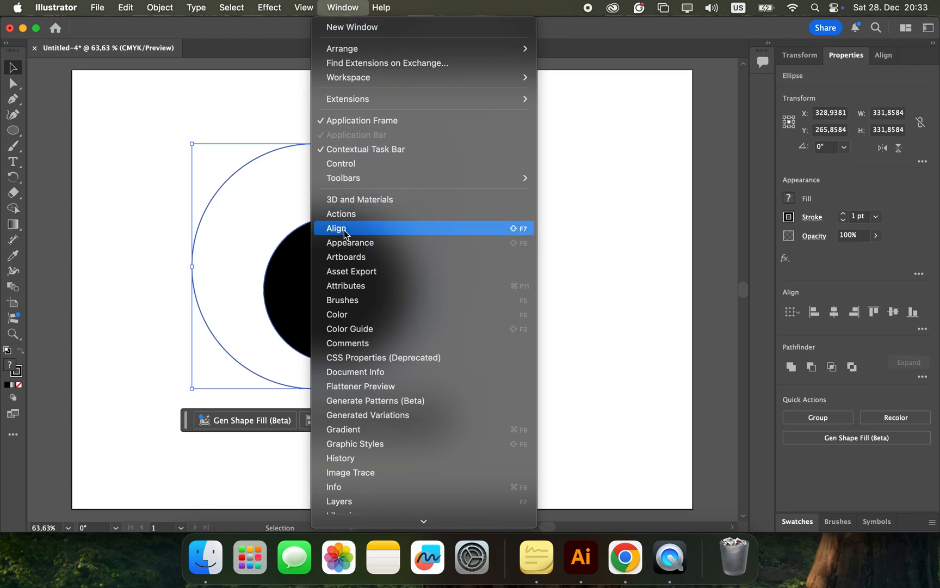
{"action": "left_click", "coordinate": [614, 210]}
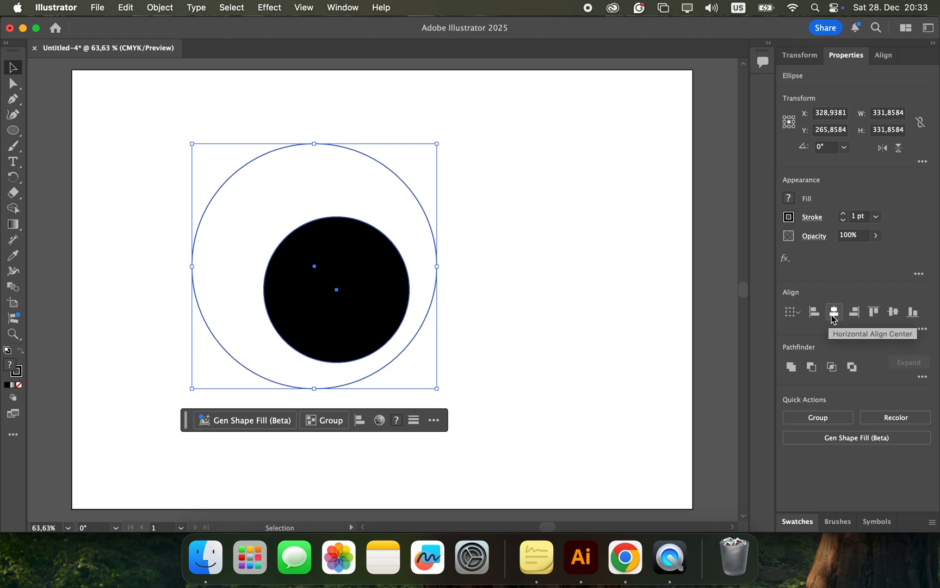
{"action": "left_click", "coordinate": [833, 312]}
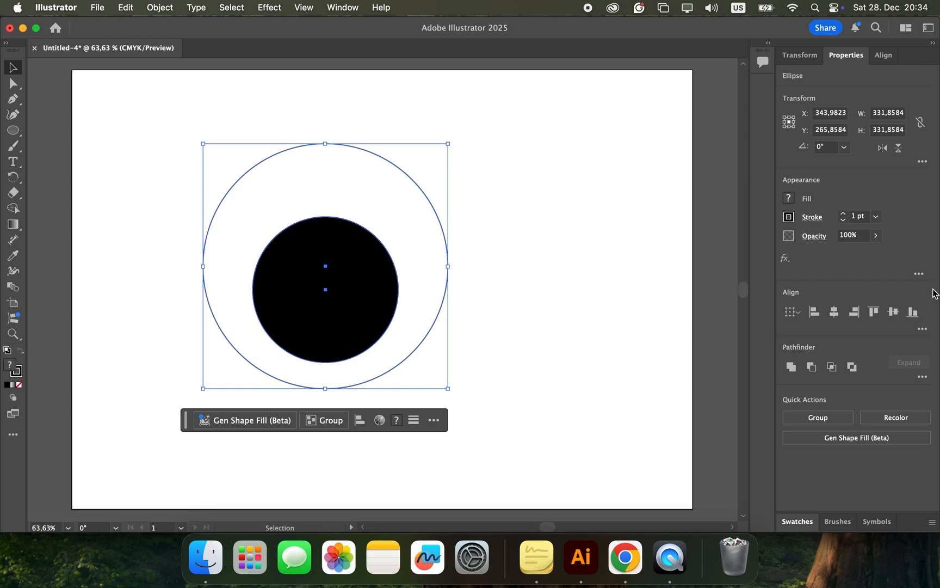
{"action": "left_click", "coordinate": [894, 313]}
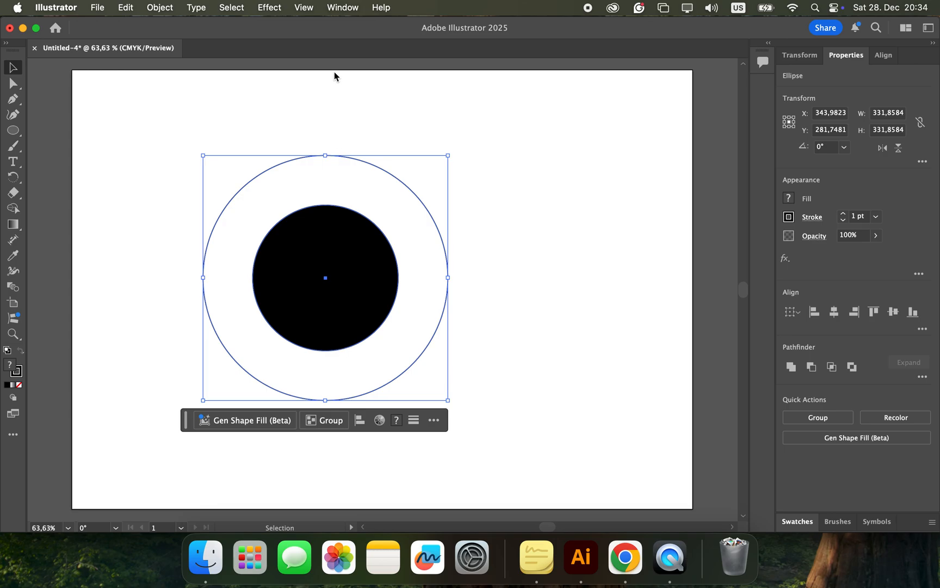
{"action": "left_click", "coordinate": [520, 350]}
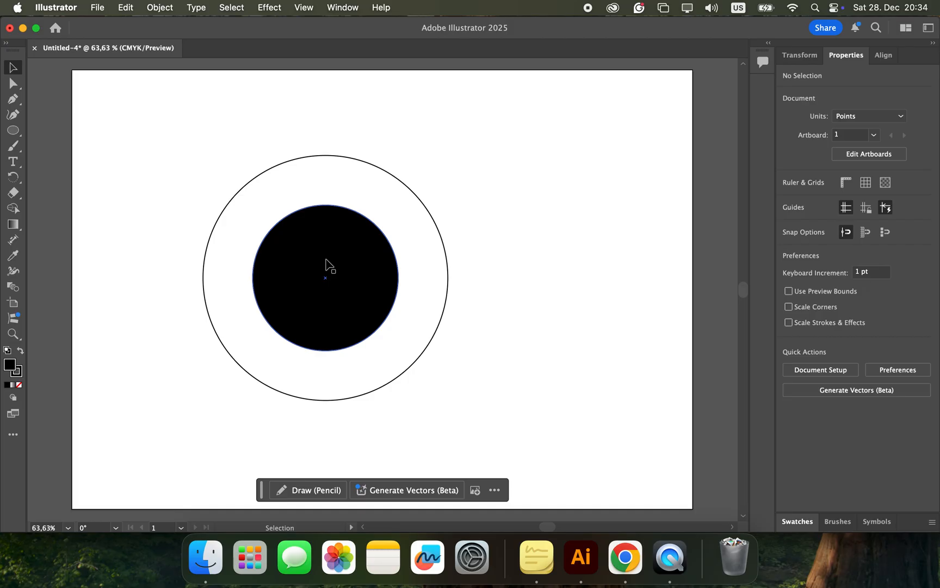
Step: Cut the black circle out of the large circle with the Pathfinder Minus Front operation to form a ring
{"action": "key", "text": "ctrl+Right"}
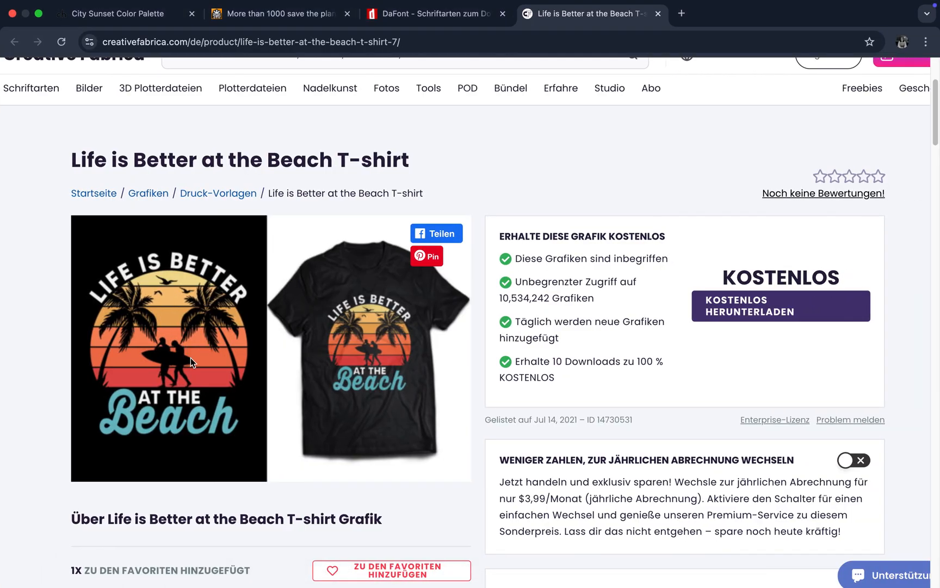
{"action": "key", "text": "ctrl+Left"}
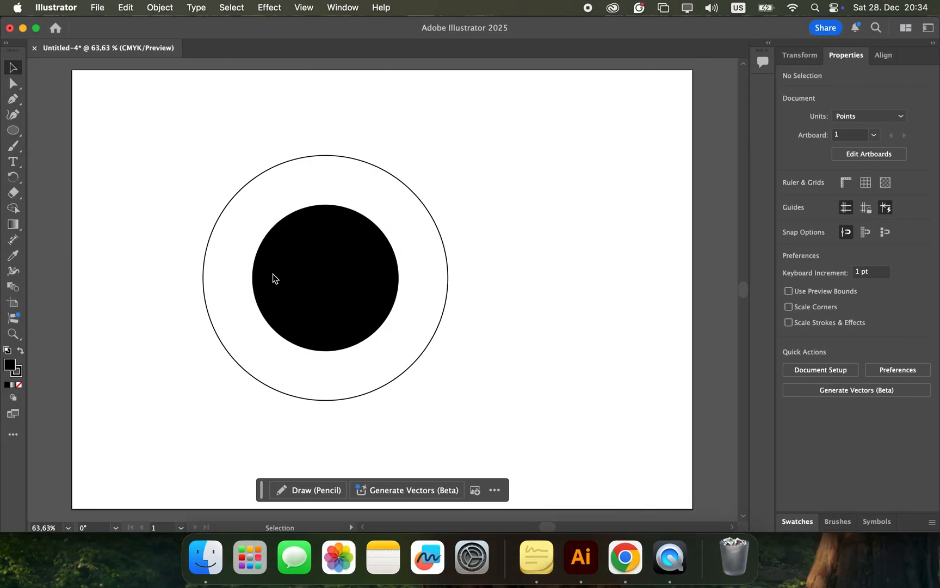
{"action": "left_click", "coordinate": [321, 277]}
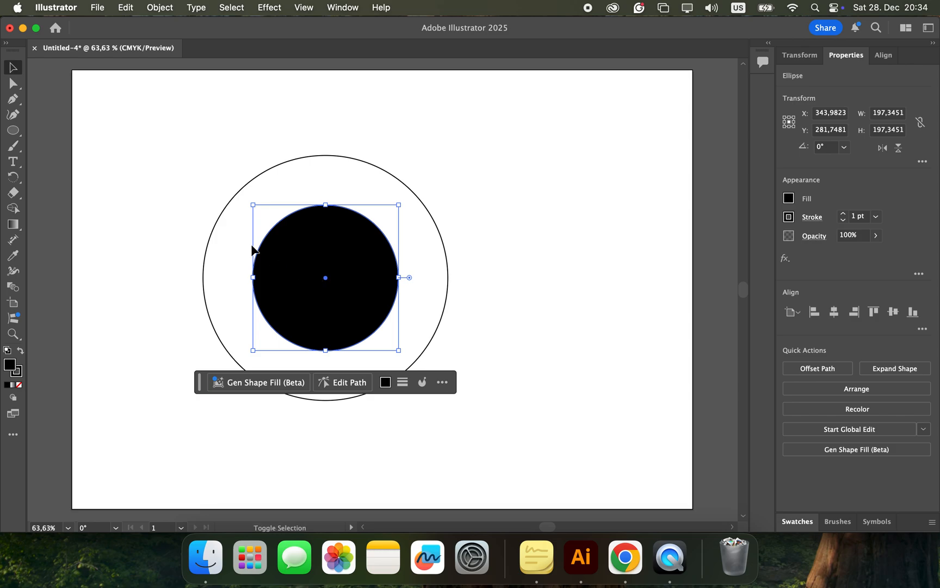
{"action": "left_click", "coordinate": [209, 234], "text": "shift"}
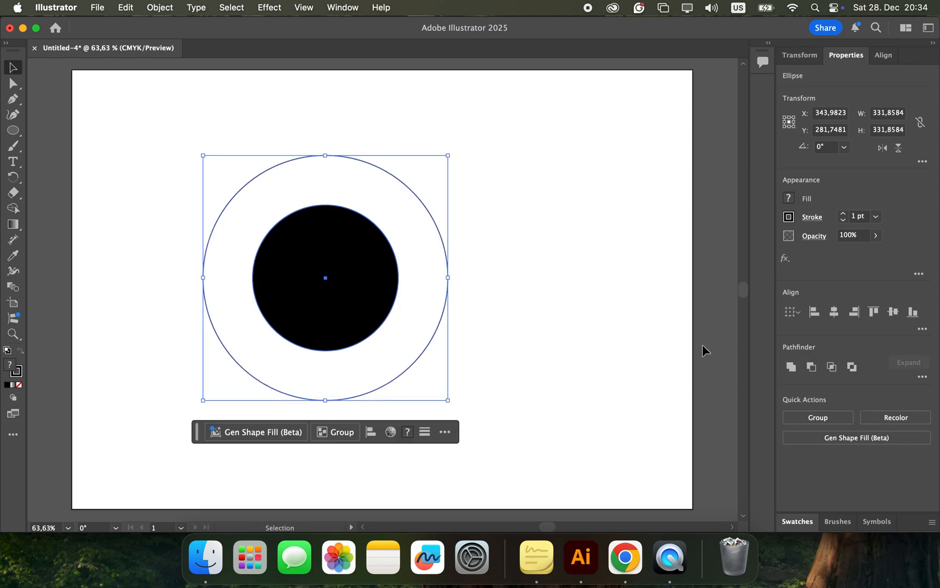
{"action": "left_click", "coordinate": [813, 368]}
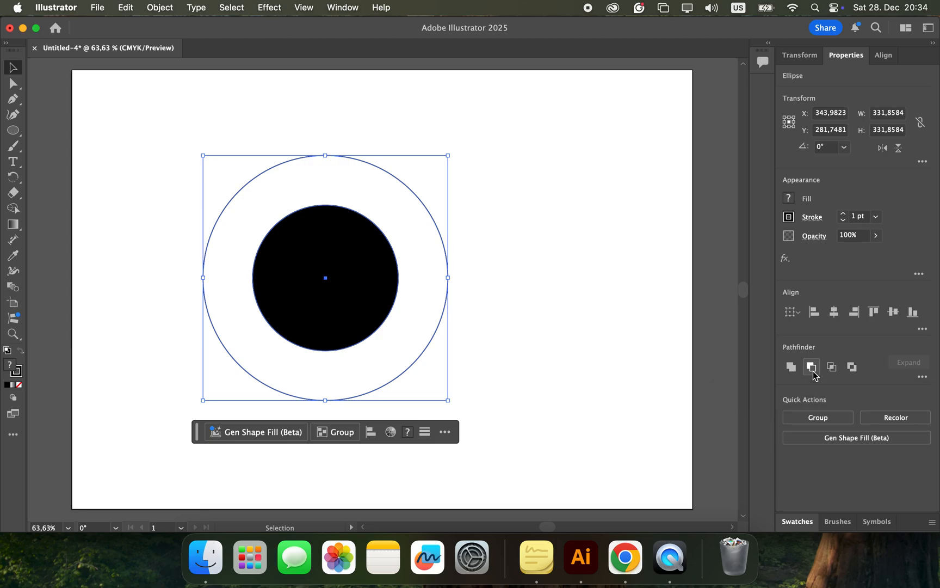
{"action": "left_click", "coordinate": [547, 318]}
Step: Set the ring's stroke weight to 6 pt
{"action": "left_click", "coordinate": [394, 307]}
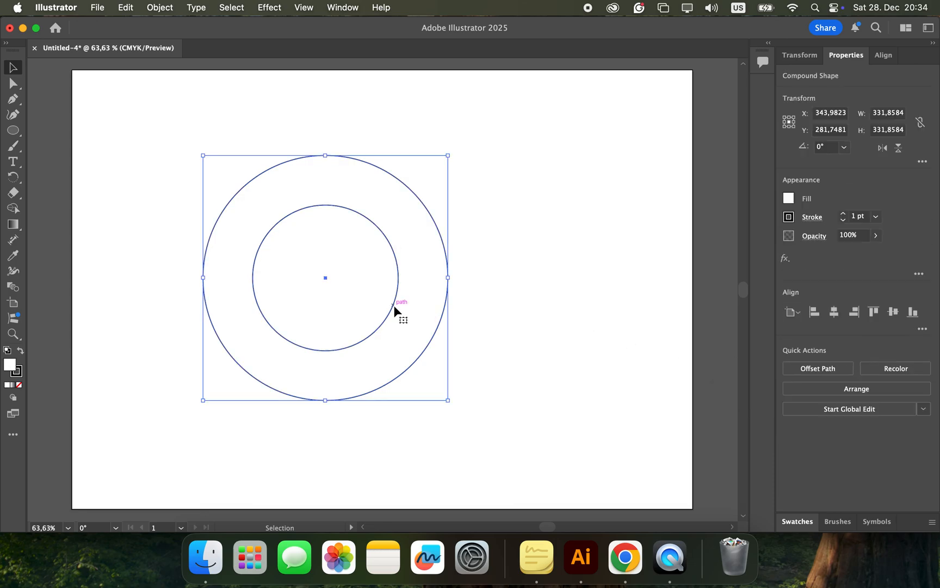
{"action": "left_click", "coordinate": [875, 217]}
{"action": "left_click", "coordinate": [895, 339]}
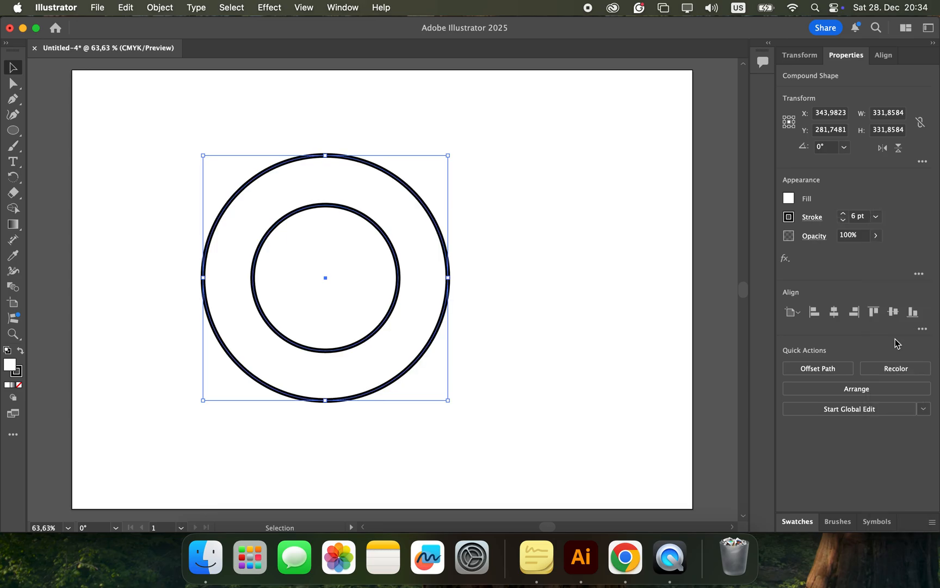
{"action": "left_click", "coordinate": [614, 334]}
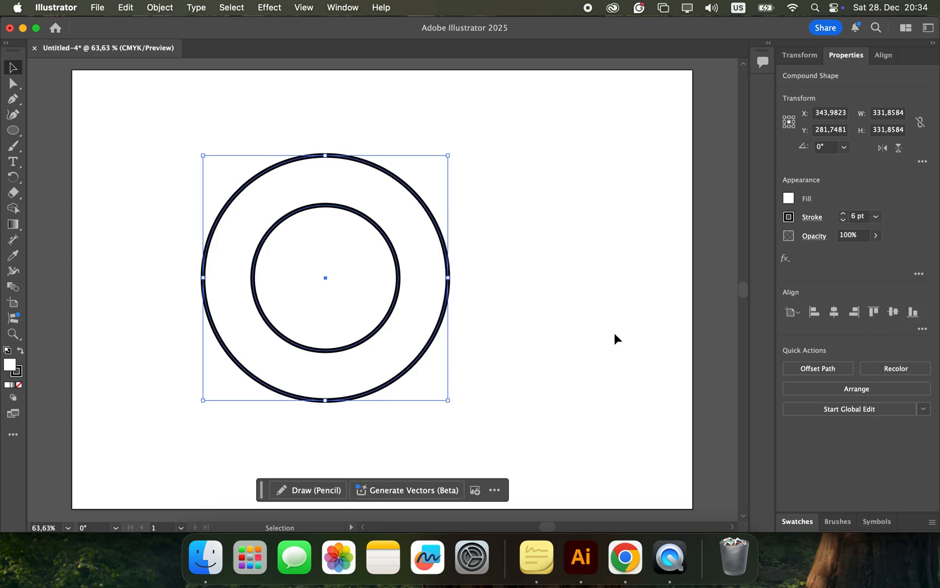
Step: Draw an ellipse with no fill, about 229 by 226 pt, over the ring and set its stroke to 0.25 pt
{"action": "key", "text": "super+0"}
{"action": "scroll", "coordinate": [615, 333], "scroll_direction": "up", "scroll_amount": 4}
{"action": "scroll", "coordinate": [614, 333], "scroll_direction": "left", "scroll_amount": 4}
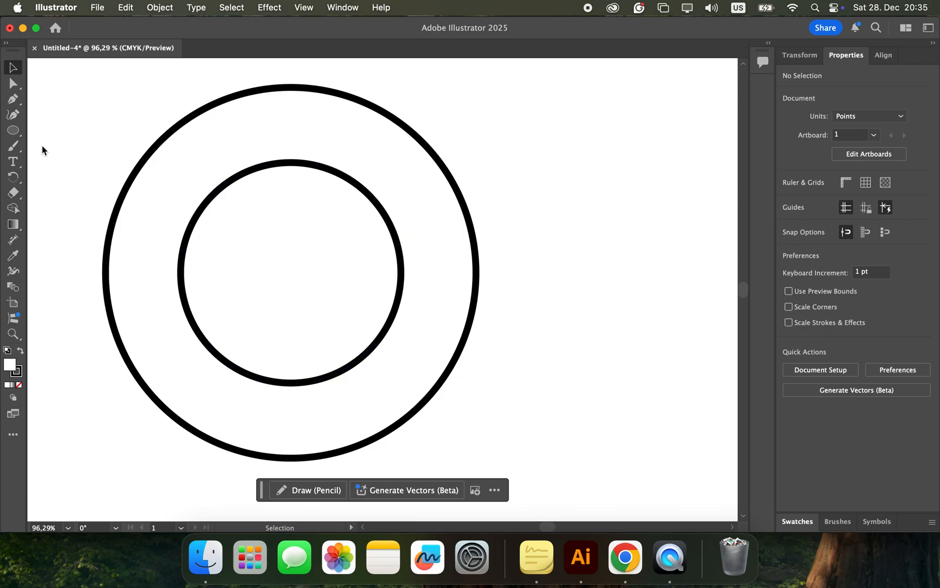
{"action": "left_click", "coordinate": [18, 132]}
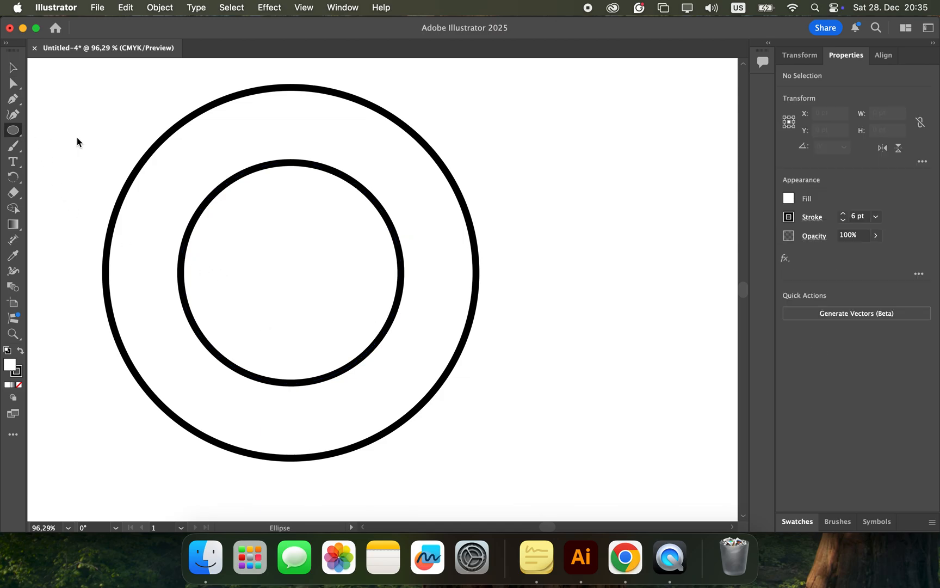
{"action": "left_click", "coordinate": [789, 199]}
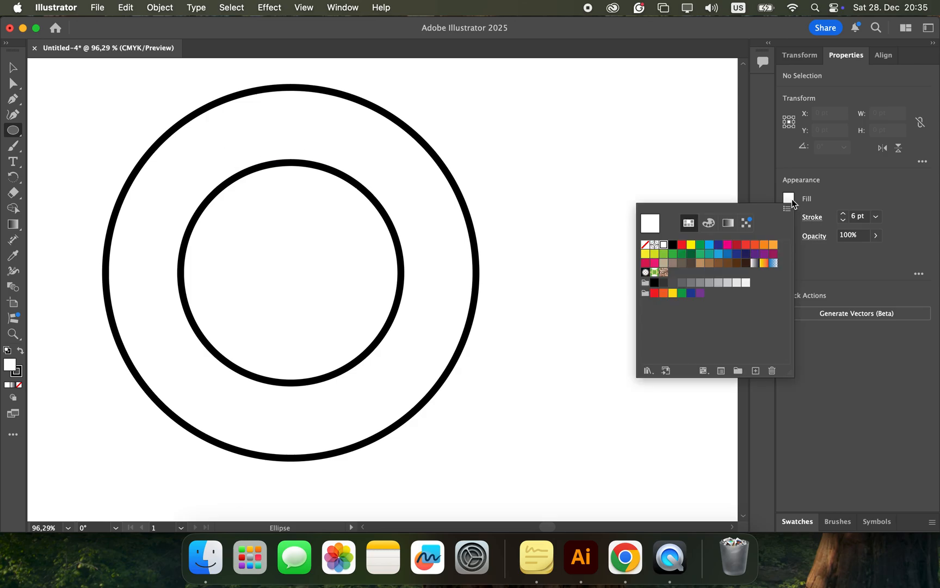
{"action": "left_click", "coordinate": [645, 244]}
{"action": "left_click", "coordinate": [211, 158]}
{"action": "left_click_drag", "start_coordinate": [202, 153], "coordinate": [461, 406]}
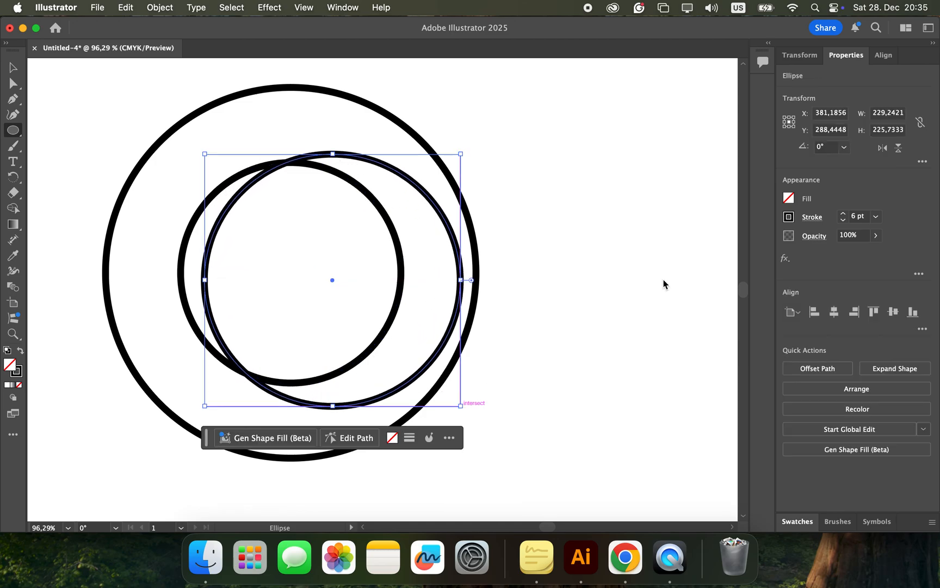
{"action": "left_click", "coordinate": [876, 216]}
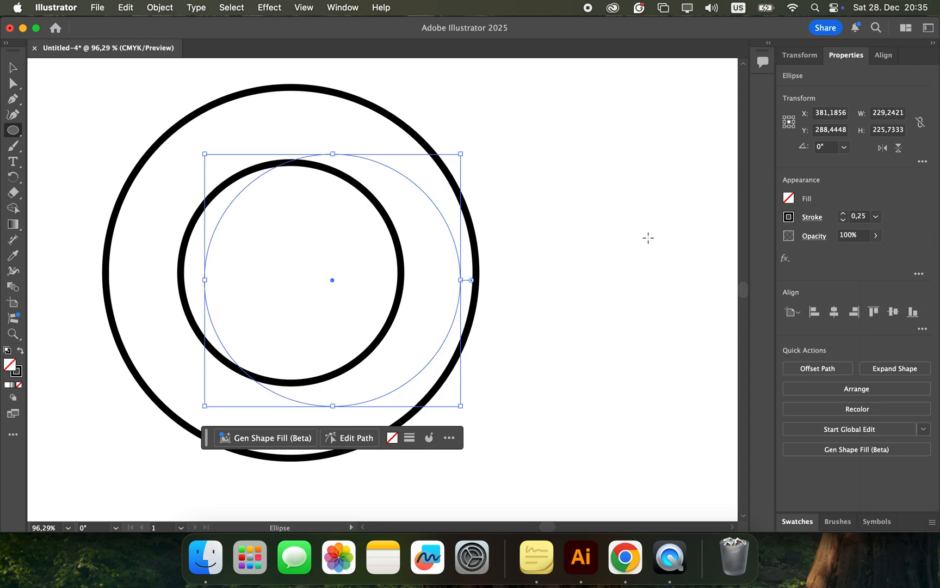
Step: Centre the thin ellipse on the ring, then enlarge it to about 288 by 284 pt with Free Transform
{"action": "left_click", "coordinate": [13, 67]}
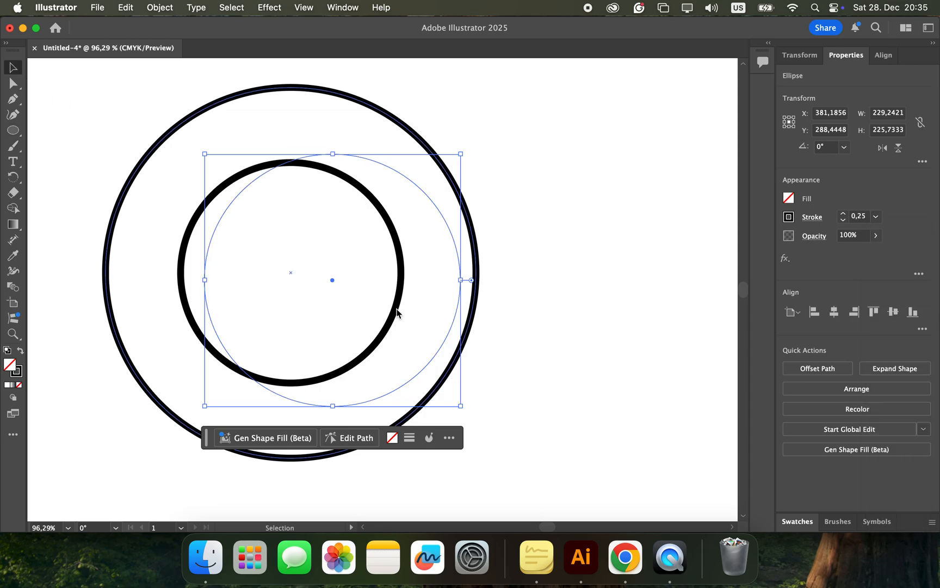
{"action": "left_click_drag", "start_coordinate": [443, 340], "coordinate": [401, 335]}
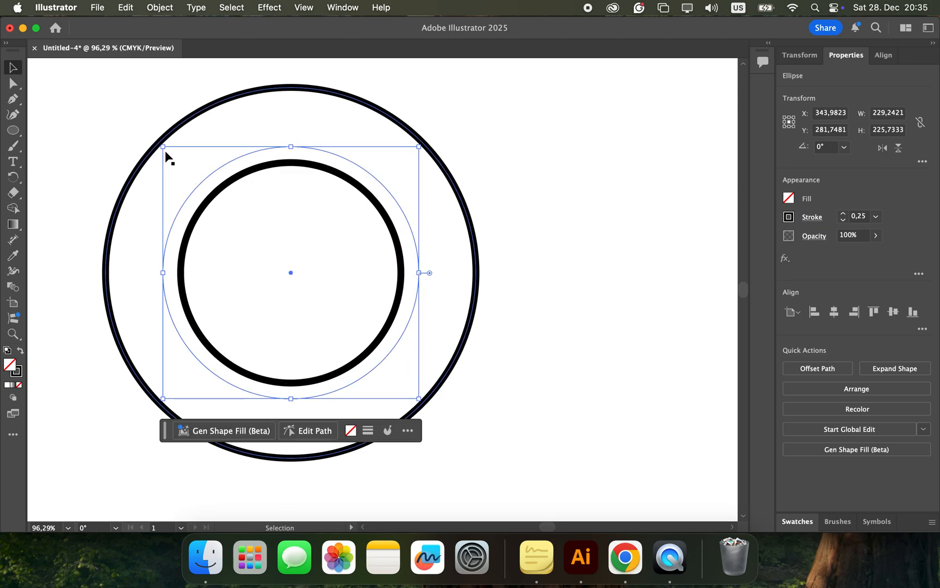
{"action": "key", "text": "e"}
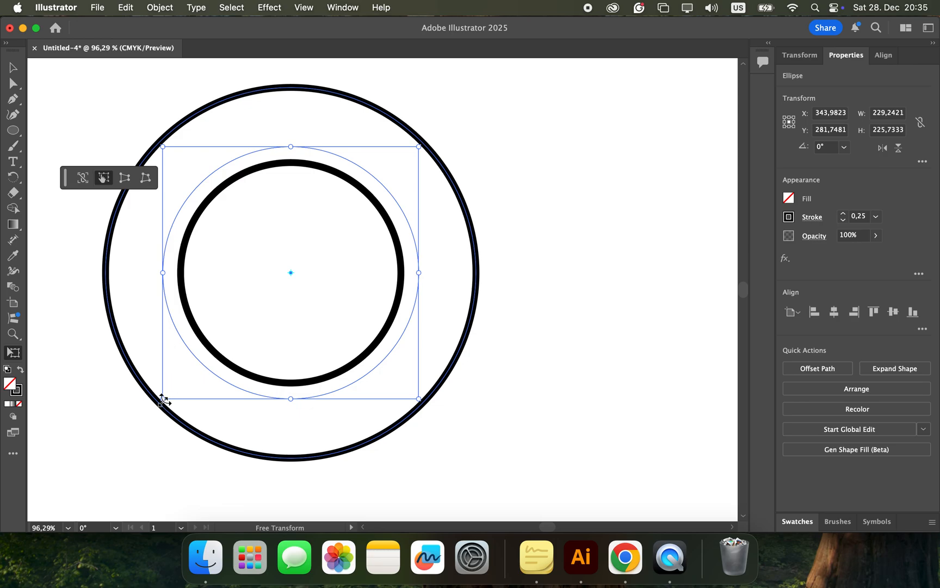
{"action": "left_click_drag", "start_coordinate": [163, 399], "coordinate": [111, 478]}
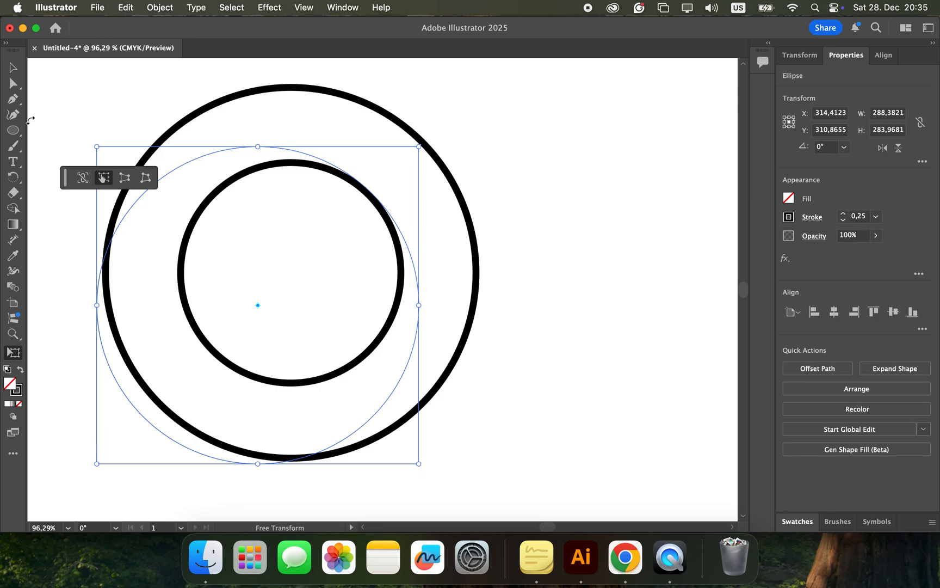
Step: Reduce the thin ellipse to about 269 by 265 pt and centre it between the ring's outer and inner circles
{"action": "left_click", "coordinate": [15, 70]}
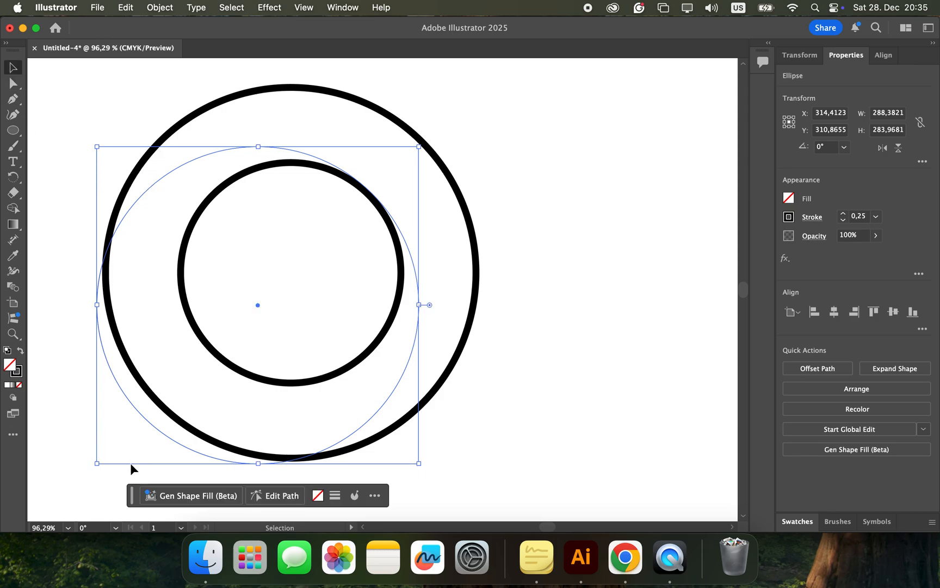
{"action": "left_click_drag", "start_coordinate": [160, 435], "coordinate": [206, 410]}
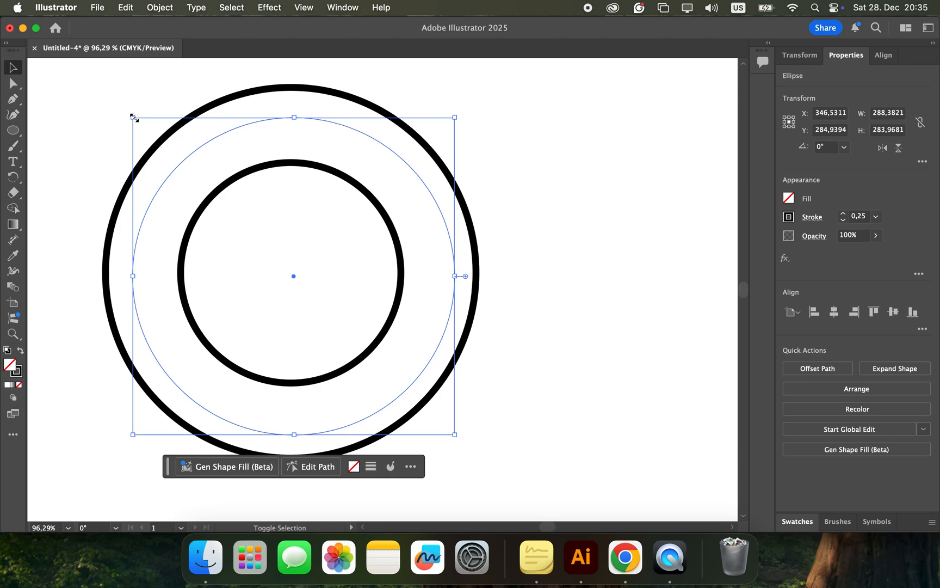
{"action": "left_click_drag", "start_coordinate": [133, 117], "coordinate": [155, 138]}
{"action": "left_click", "coordinate": [531, 267]}
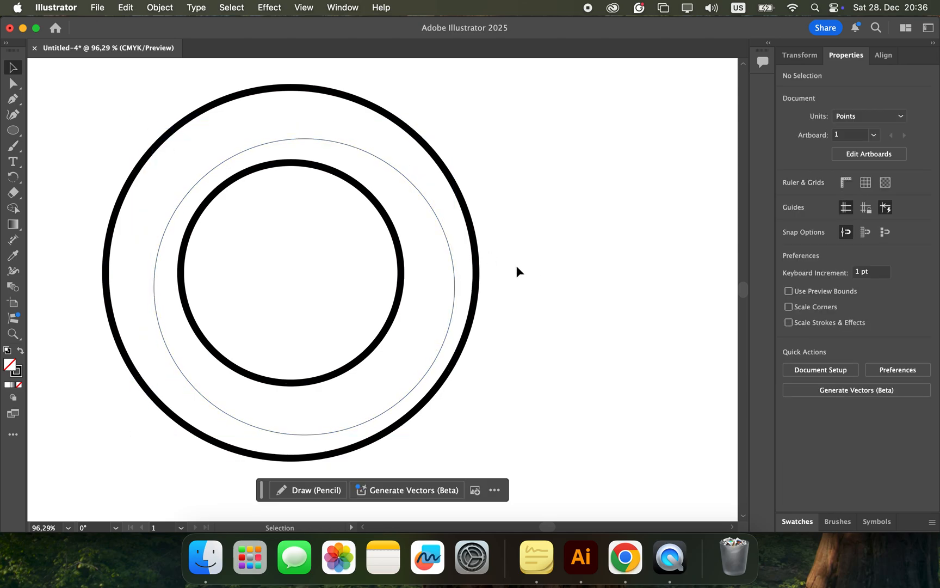
{"action": "left_click_drag", "start_coordinate": [451, 268], "coordinate": [442, 264]}
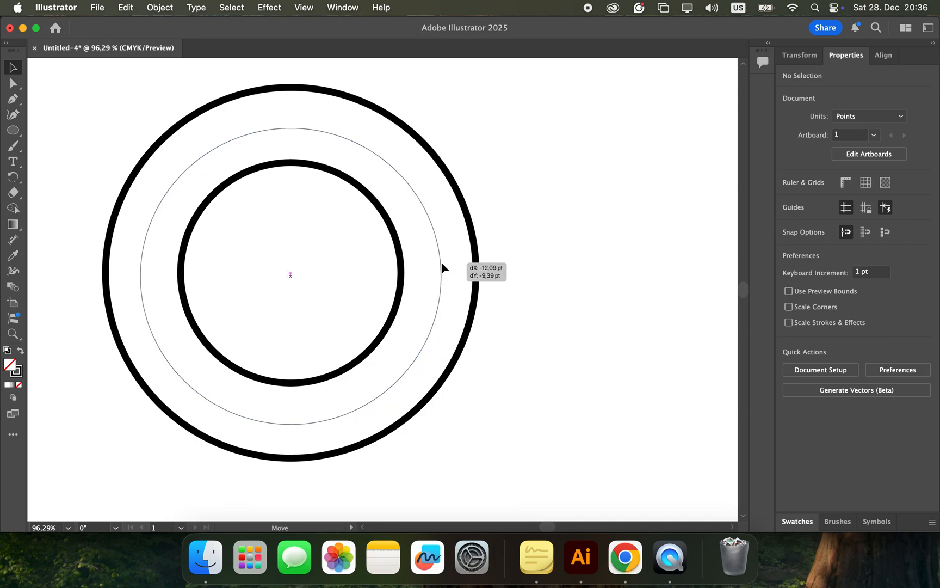
{"action": "left_click_drag", "start_coordinate": [442, 263], "coordinate": [442, 264]}
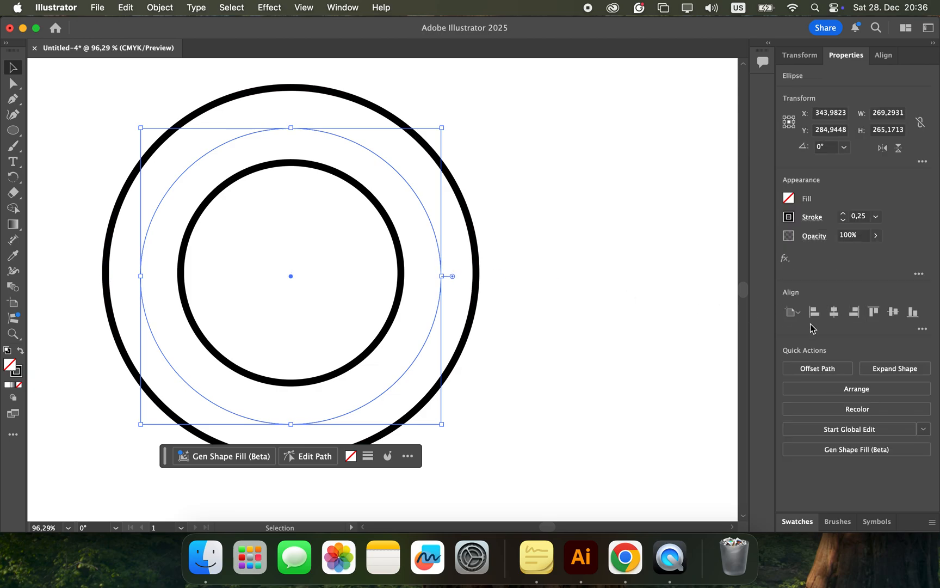
{"action": "left_click", "coordinate": [527, 320]}
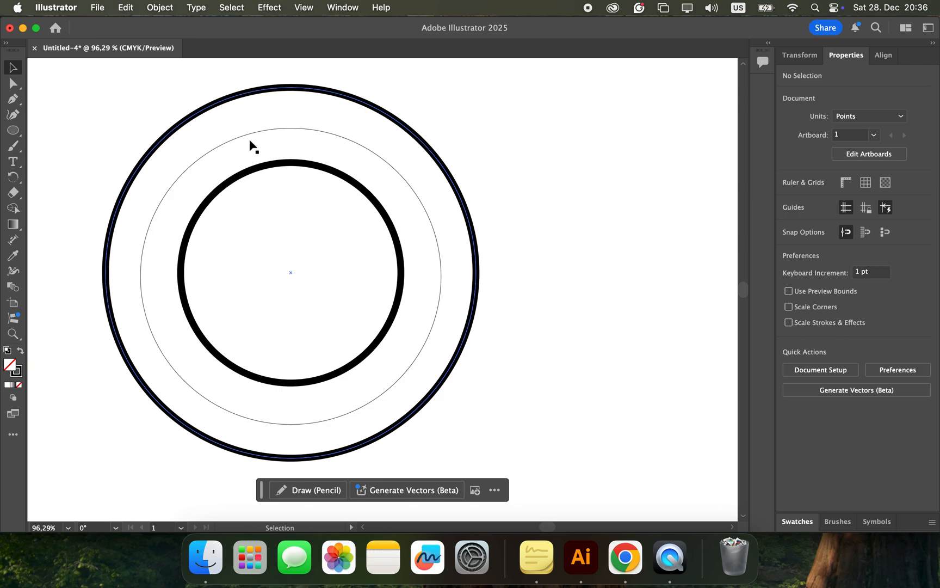
Step: Add type along the thin ellipse's path, starting at its top anchor, reading "ACT NOW"
{"action": "left_click", "coordinate": [14, 163]}
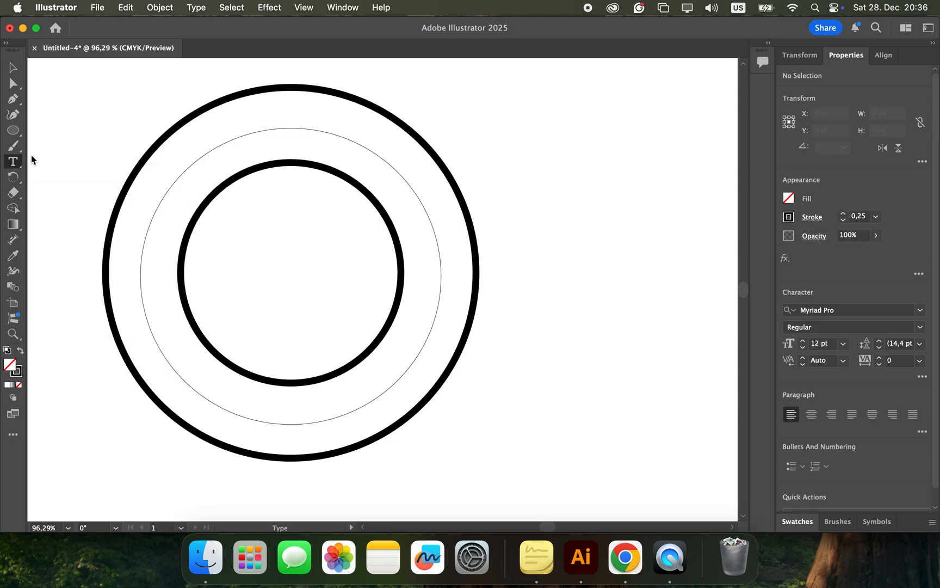
{"action": "left_click", "coordinate": [291, 128]}
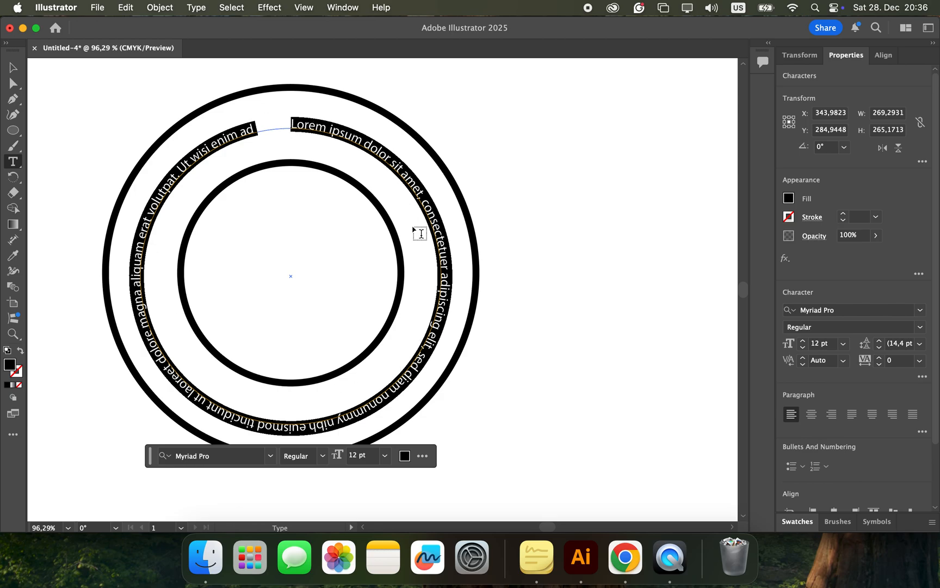
{"action": "type", "text": "A"}
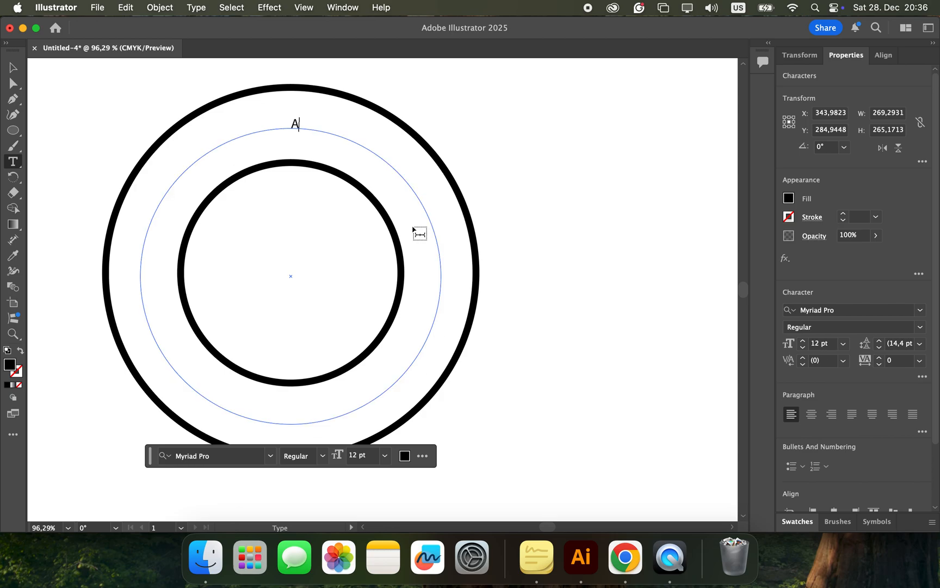
{"action": "type", "text": "CT NOW"}
Step: Set the whole ACT NOW text to 36 pt in the Carnivalee Freakshow font
{"action": "left_click_drag", "start_coordinate": [345, 131], "coordinate": [290, 125]}
{"action": "left_click", "coordinate": [298, 125]}
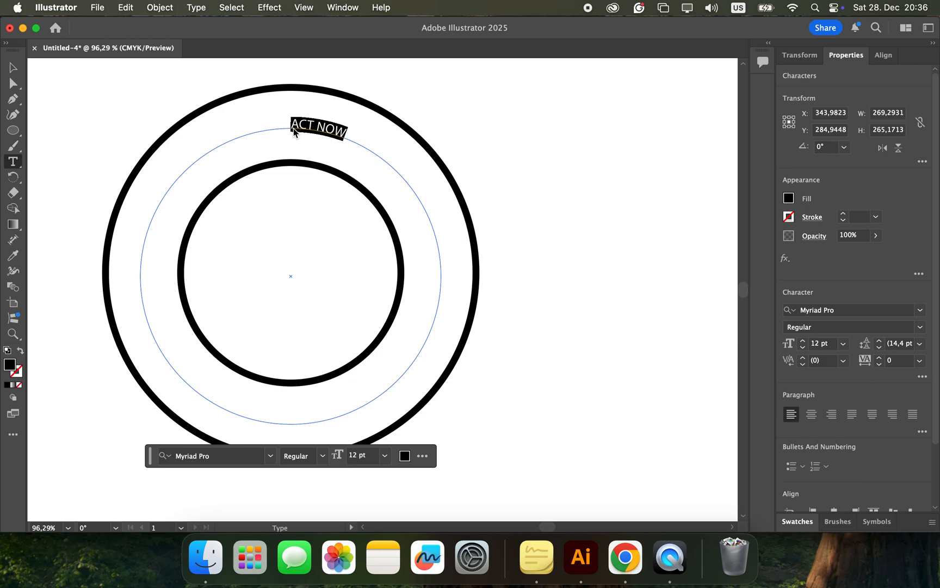
{"action": "left_click", "coordinate": [386, 455]}
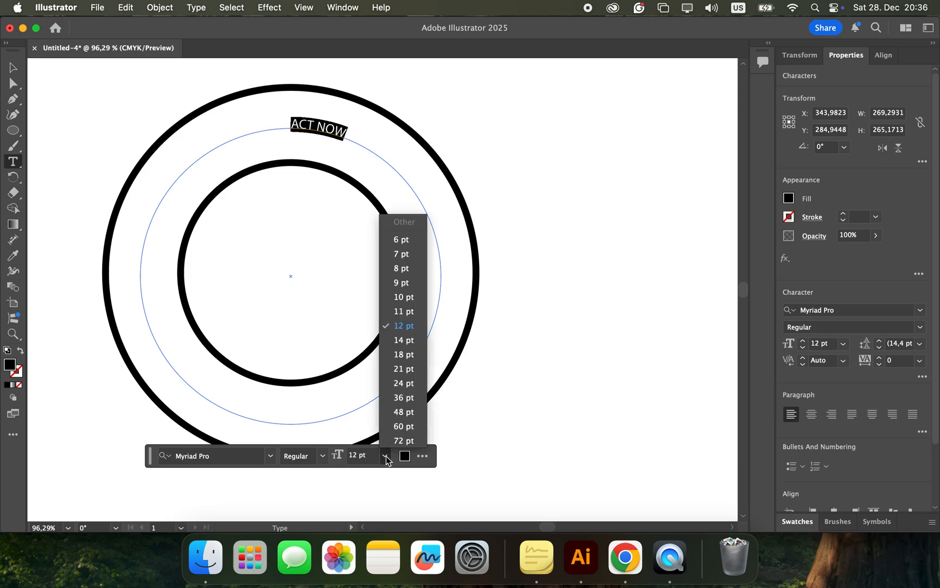
{"action": "left_click", "coordinate": [403, 397]}
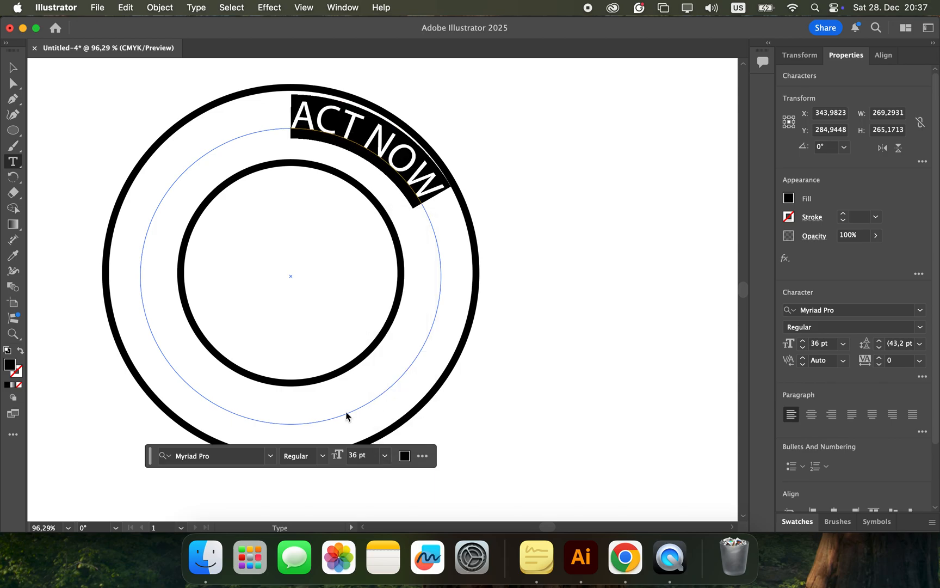
{"action": "left_click", "coordinate": [272, 456]}
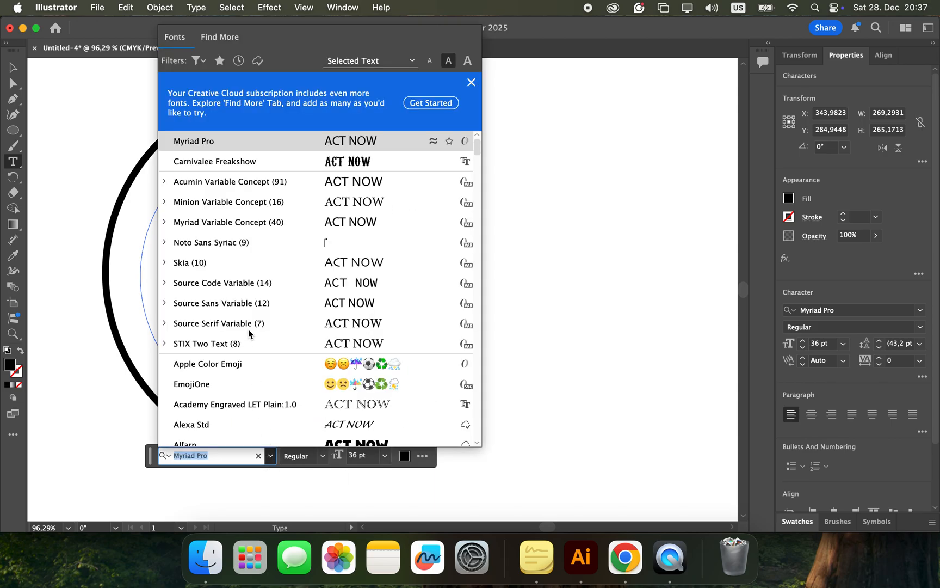
{"action": "left_click", "coordinate": [237, 164]}
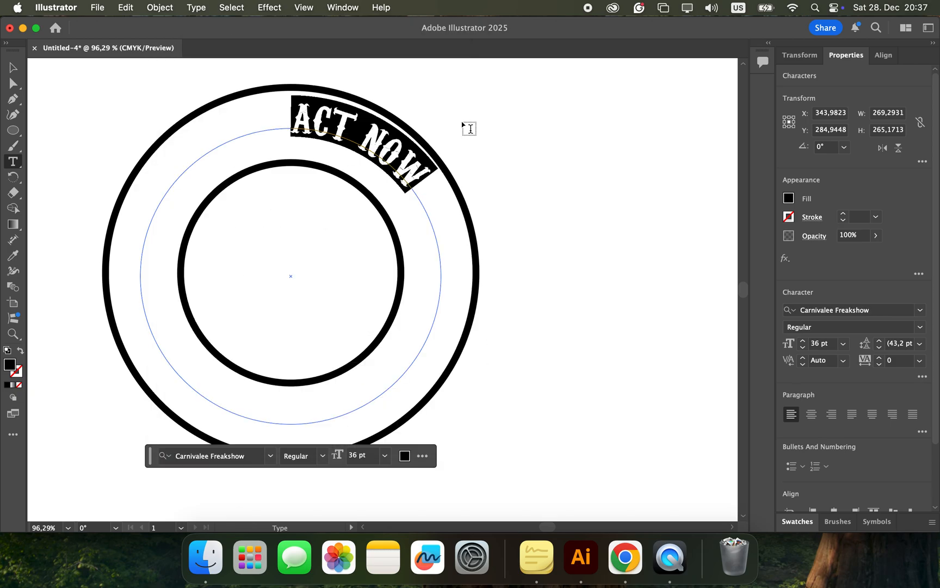
Step: Browse the installed fonts and the additional Adobe fonts previewed with the ACT NOW text, keeping the current font
{"action": "left_click", "coordinate": [270, 456]}
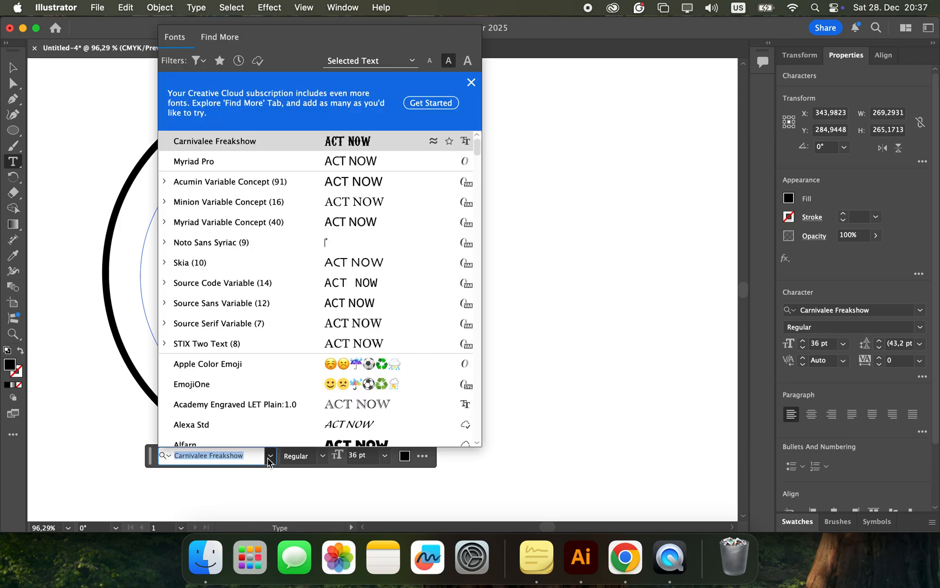
{"action": "scroll", "coordinate": [259, 367], "scroll_direction": "down", "scroll_amount": 8}
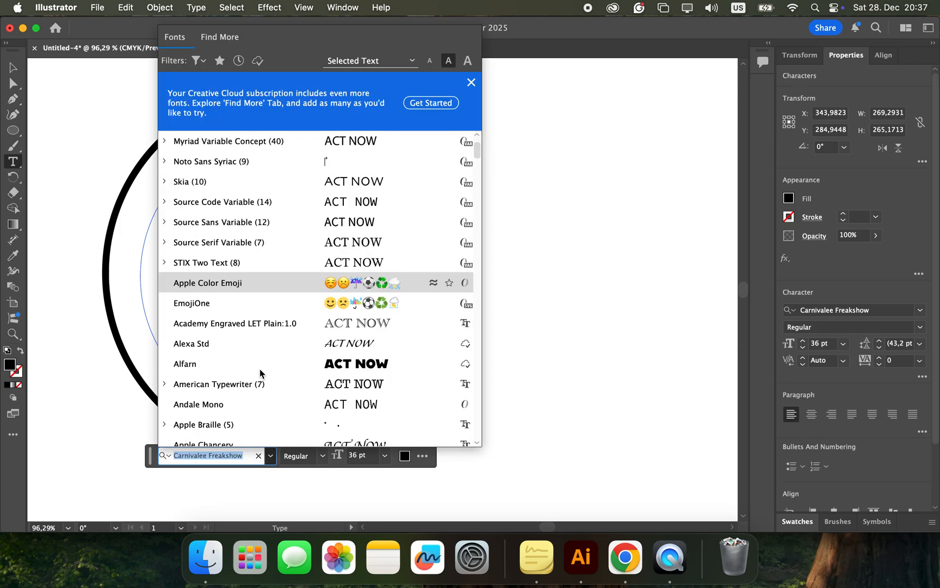
{"action": "scroll", "coordinate": [260, 370], "scroll_direction": "down", "scroll_amount": 20}
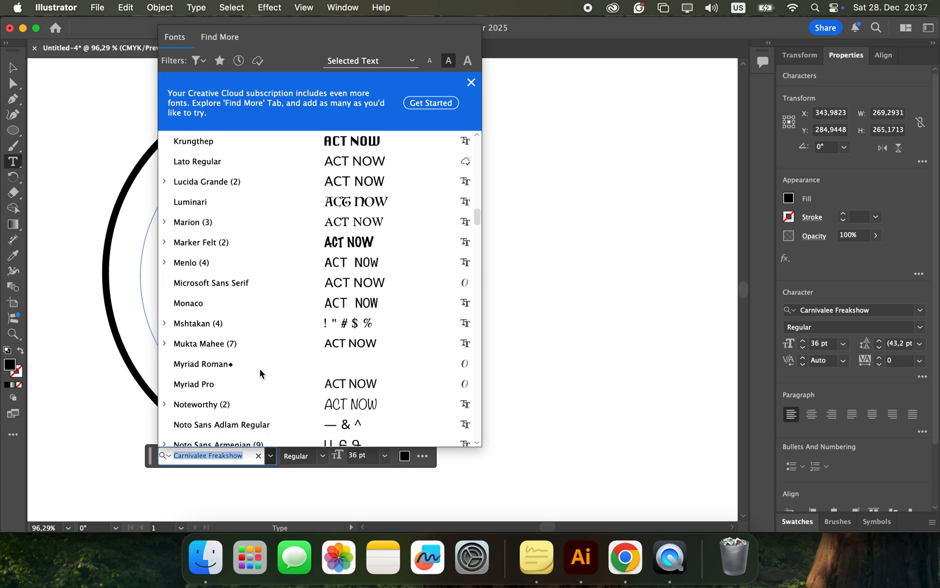
{"action": "scroll", "coordinate": [260, 372], "scroll_direction": "down", "scroll_amount": 5}
{"action": "scroll", "coordinate": [260, 374], "scroll_direction": "up", "scroll_amount": 15}
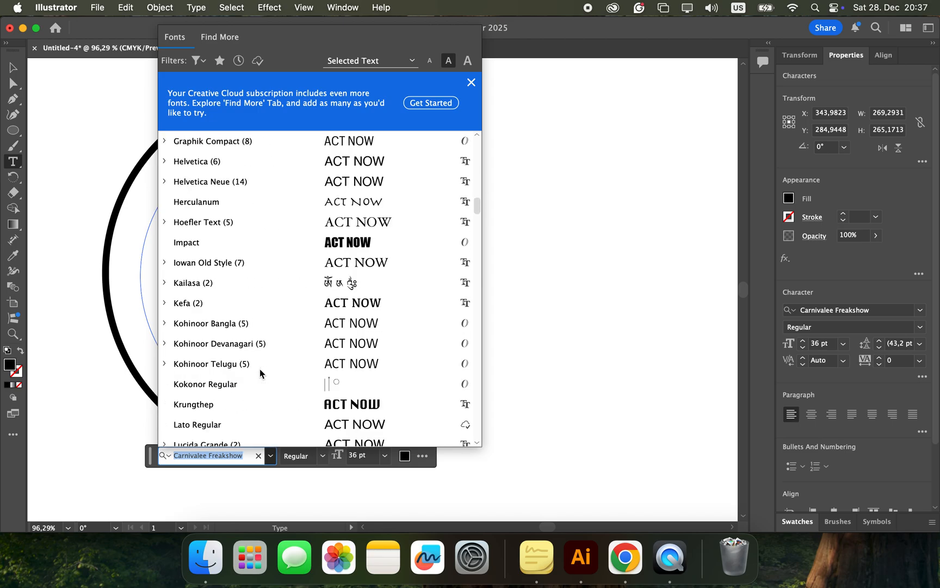
{"action": "left_click", "coordinate": [471, 82]}
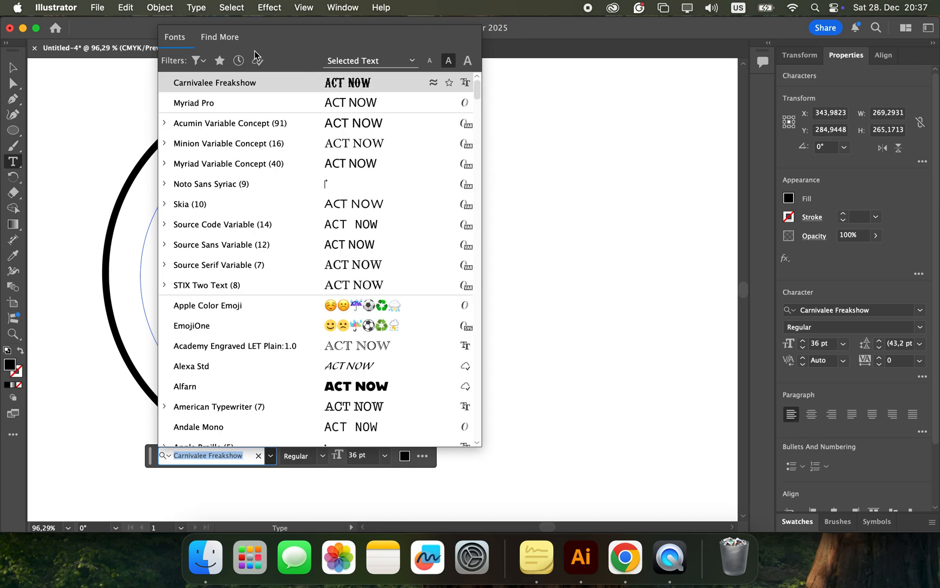
{"action": "left_click", "coordinate": [221, 39]}
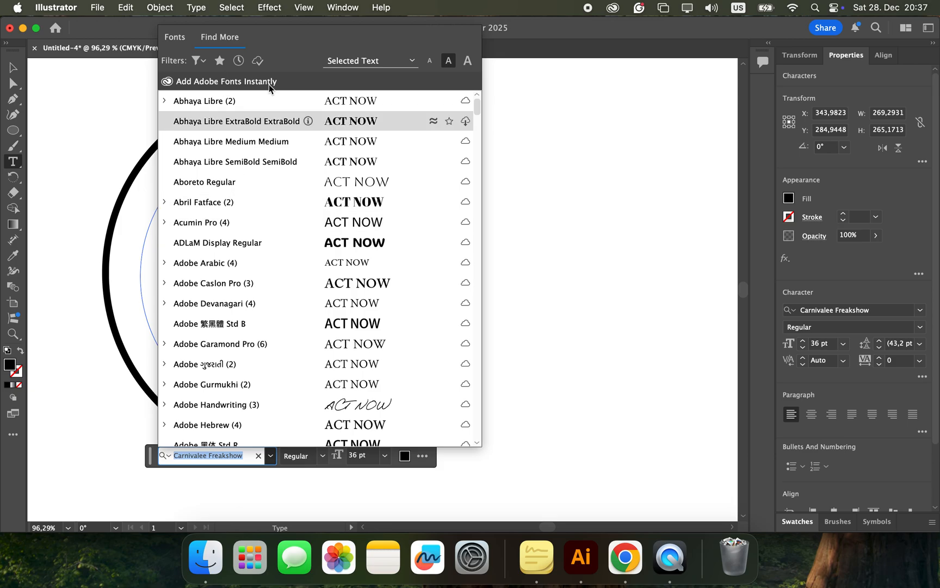
{"action": "left_click", "coordinate": [554, 197]}
{"action": "left_click", "coordinate": [359, 169]}
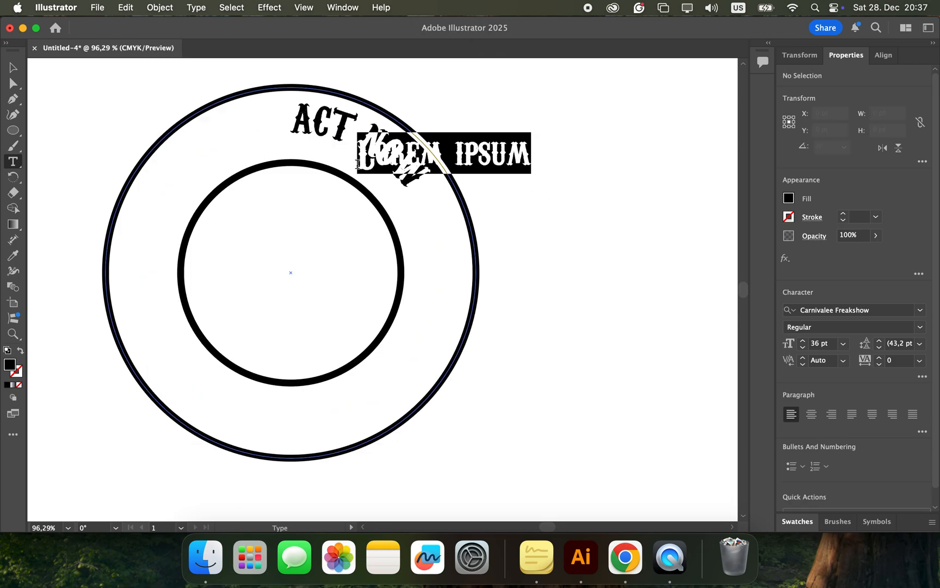
{"action": "key", "text": "Escape"}
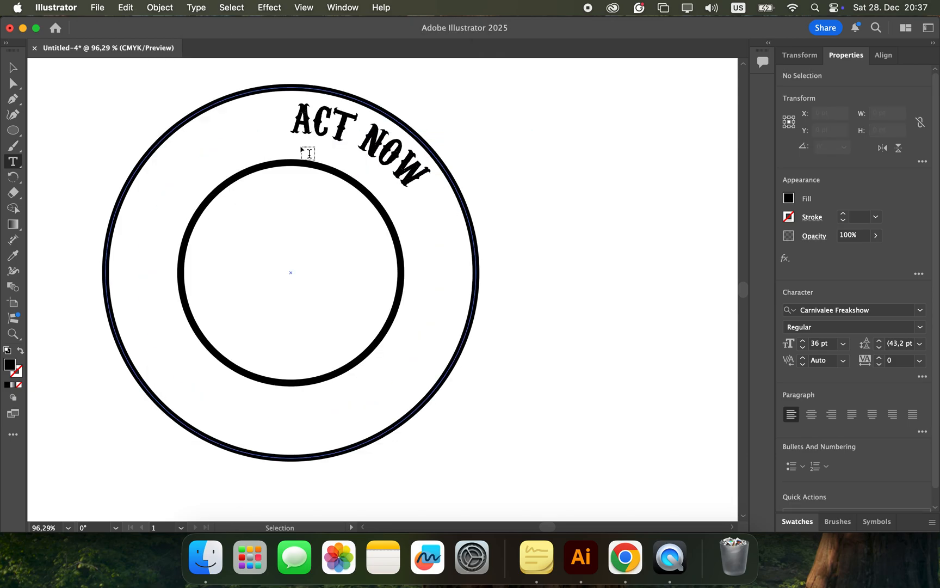
Step: Switch to Chrome and look through the font categories and recently added fonts on the DaFont home page
{"action": "key", "text": "ctrl+Right"}
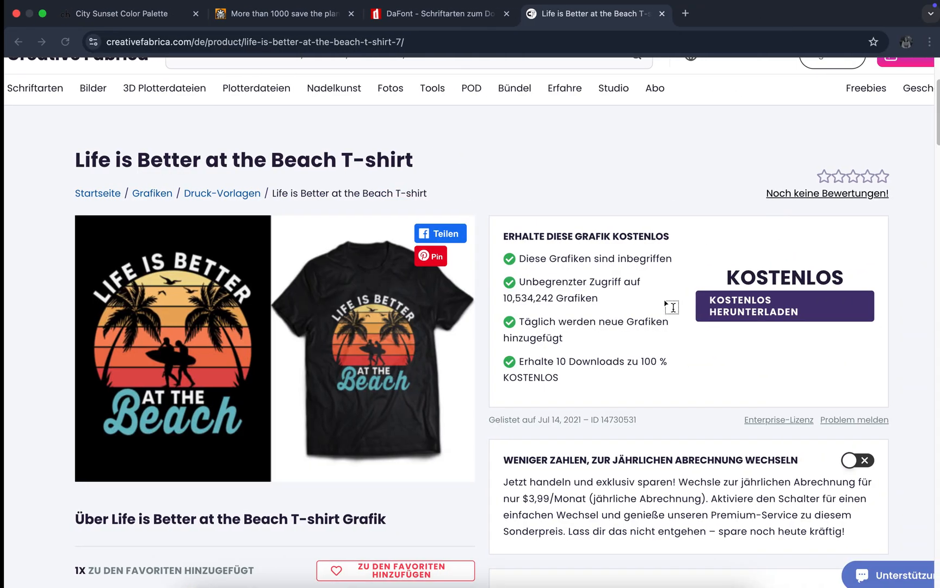
{"action": "left_click", "coordinate": [415, 12]}
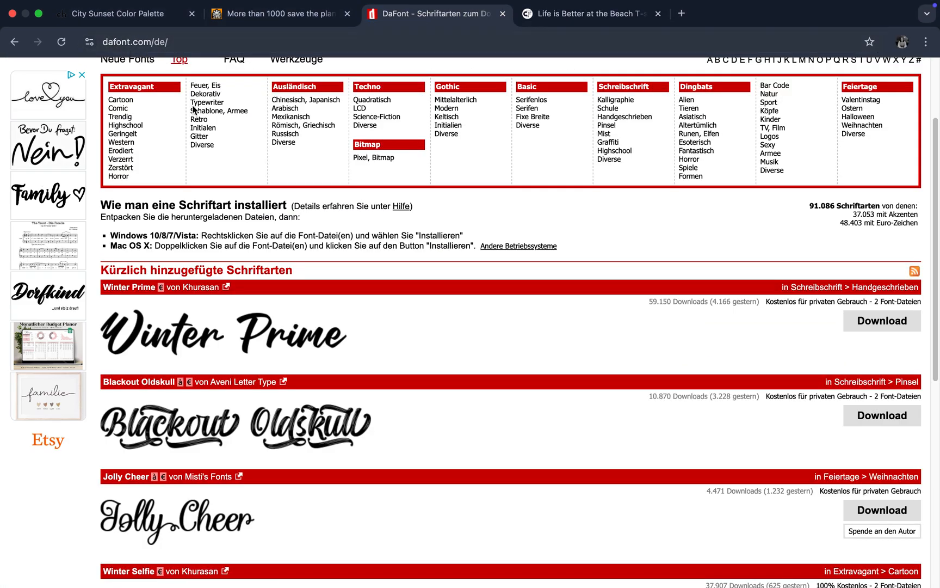
{"action": "scroll", "coordinate": [232, 272], "scroll_direction": "up", "scroll_amount": 5}
{"action": "scroll", "coordinate": [233, 273], "scroll_direction": "down", "scroll_amount": 10}
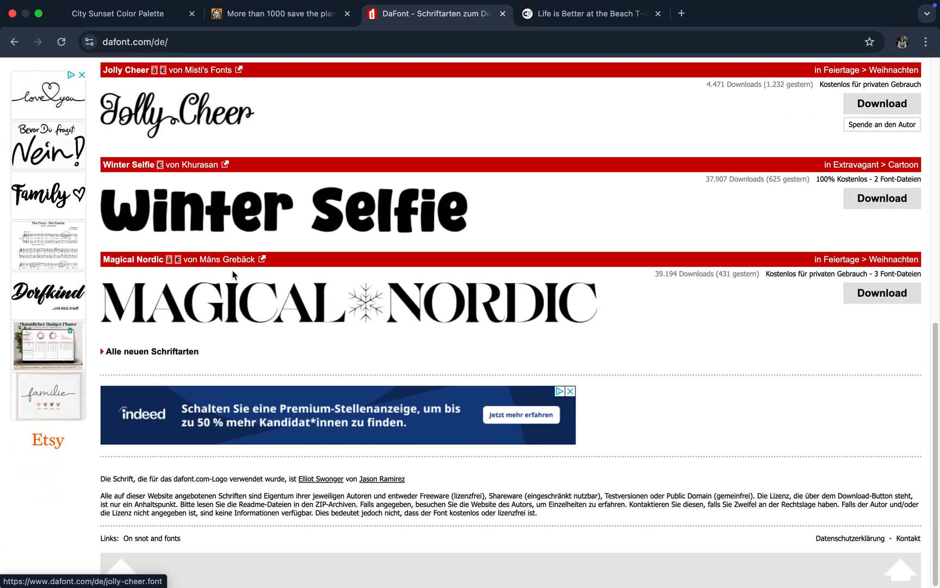
{"action": "scroll", "coordinate": [234, 275], "scroll_direction": "down", "scroll_amount": 2}
{"action": "scroll", "coordinate": [233, 274], "scroll_direction": "up", "scroll_amount": 10}
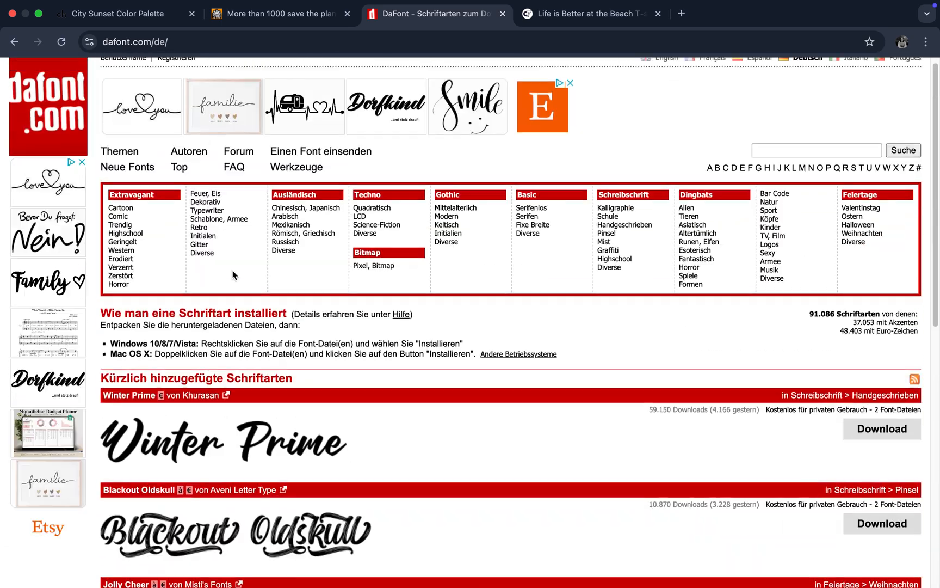
Step: Examine the fonts in DaFont's Techno Science-Fiction category, including Bring Race's download option, and return to Illustrator
{"action": "left_click", "coordinate": [381, 233]}
{"action": "scroll", "coordinate": [374, 380], "scroll_direction": "down", "scroll_amount": 10}
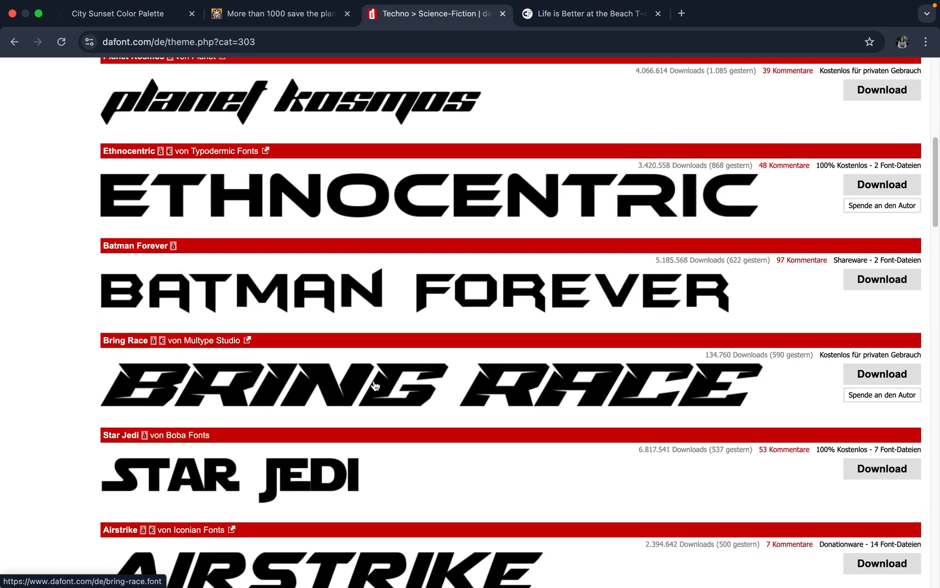
{"action": "scroll", "coordinate": [373, 386], "scroll_direction": "down", "scroll_amount": 2}
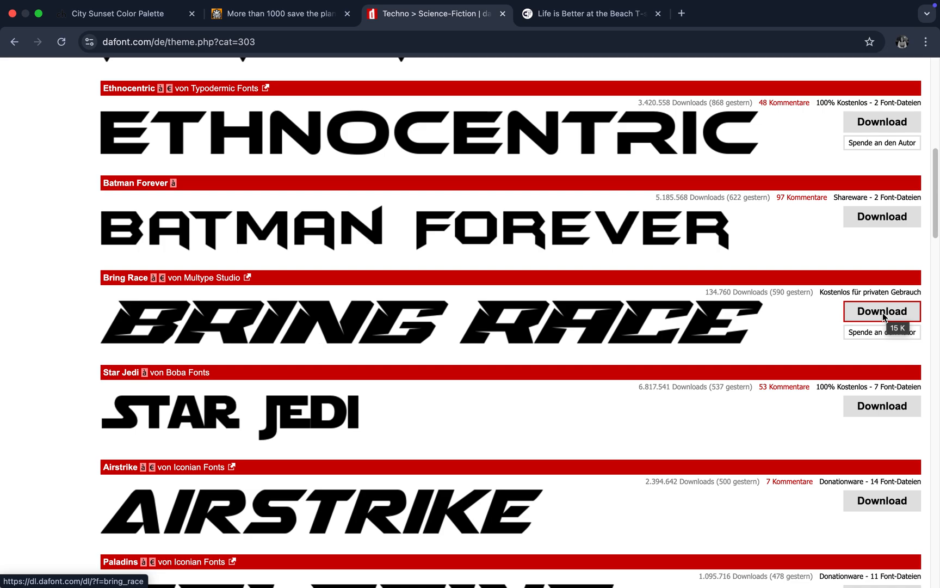
{"action": "key", "text": "ctrl+Left"}
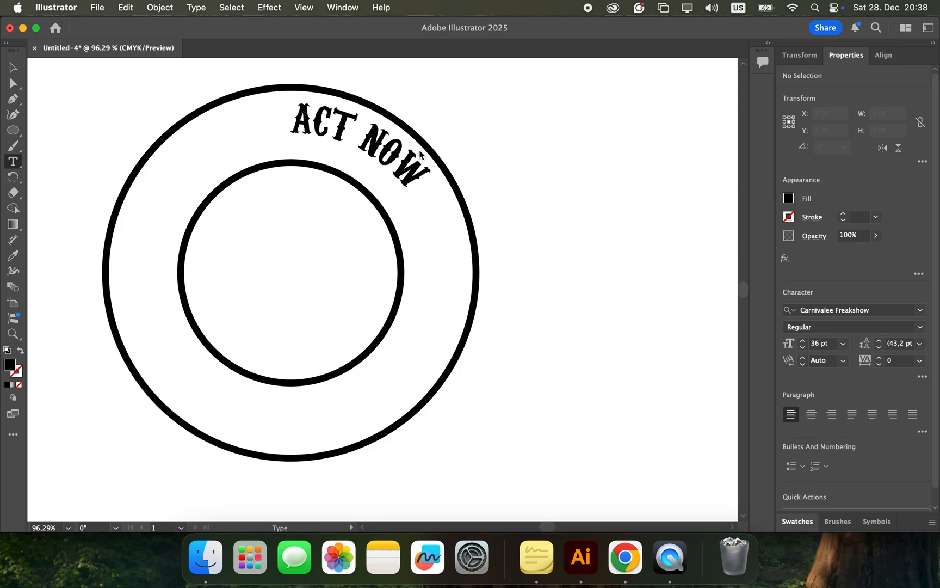
{"action": "key", "text": "ctrl+Right"}
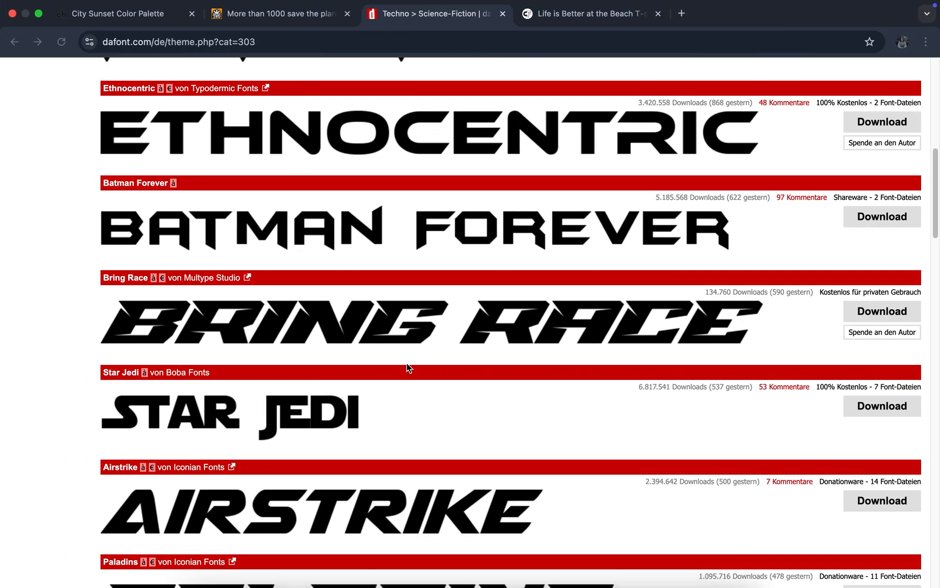
{"action": "key", "text": "ctrl+Left"}
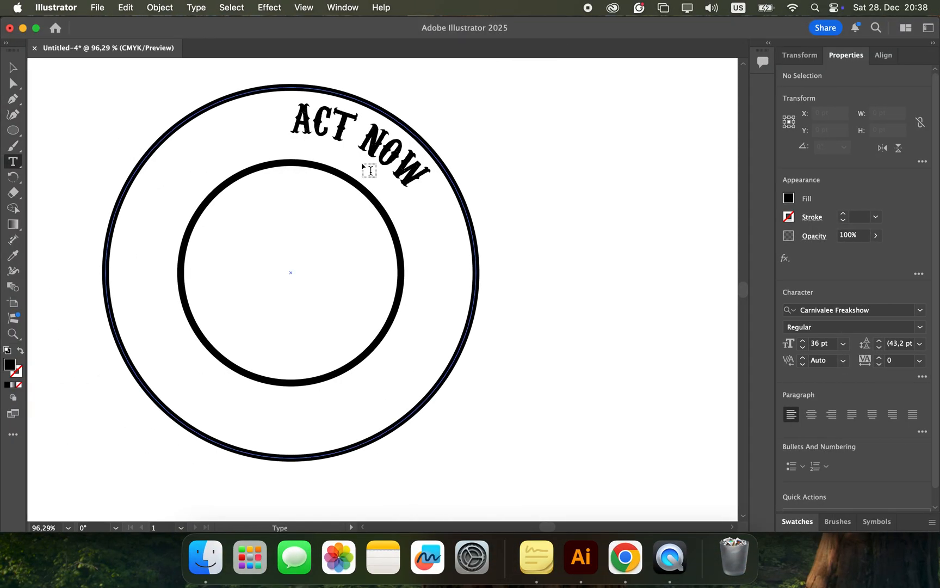
Step: Select the ACT NOW path text and centre-align its paragraph on the circle
{"action": "key", "text": "v"}
{"action": "left_click", "coordinate": [287, 130]}
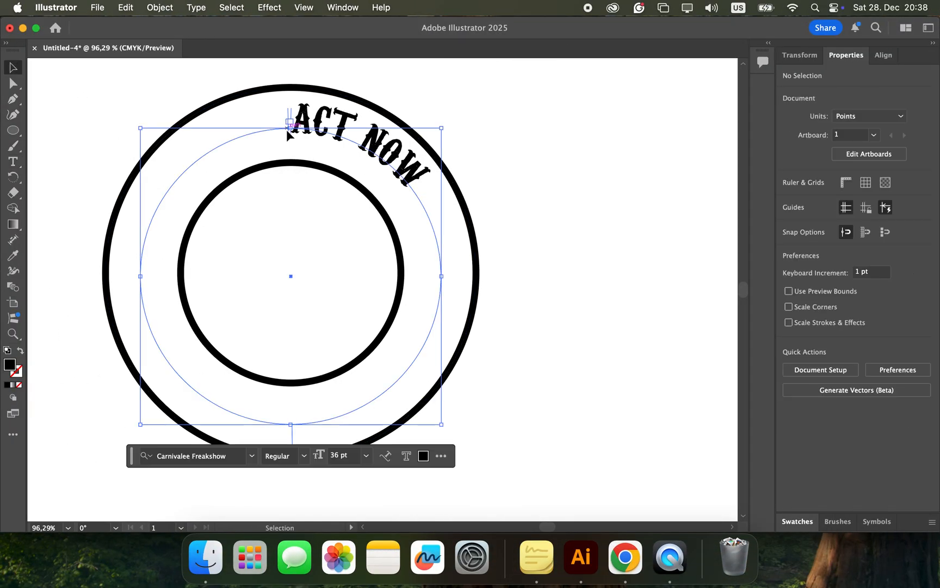
{"action": "left_click_drag", "start_coordinate": [290, 130], "coordinate": [341, 125]}
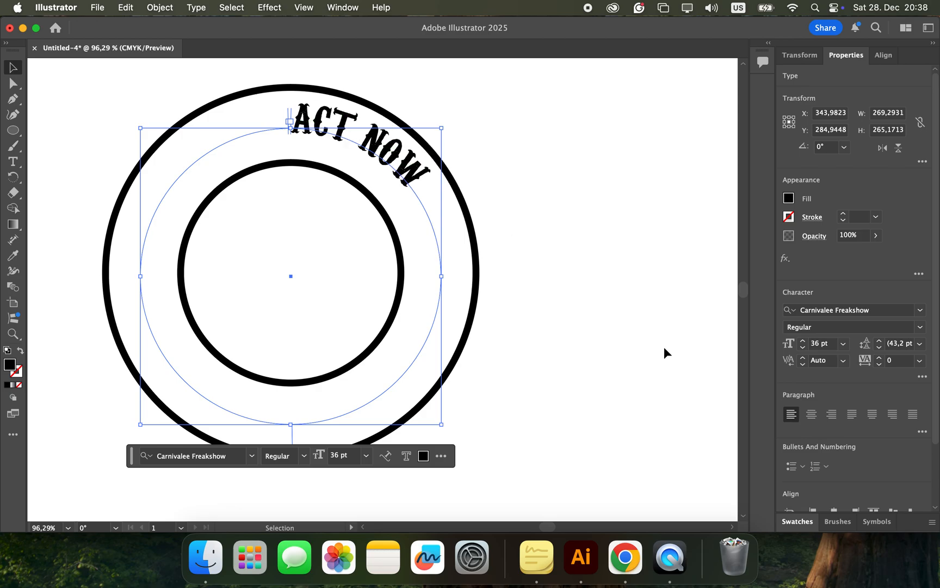
{"action": "left_click", "coordinate": [811, 414]}
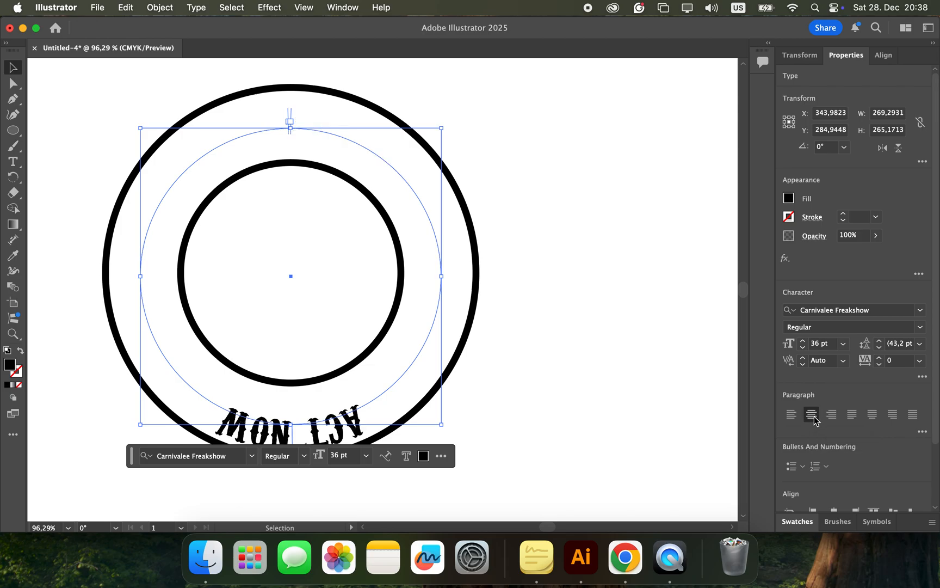
{"action": "scroll", "coordinate": [569, 375], "scroll_direction": "down", "scroll_amount": 1}
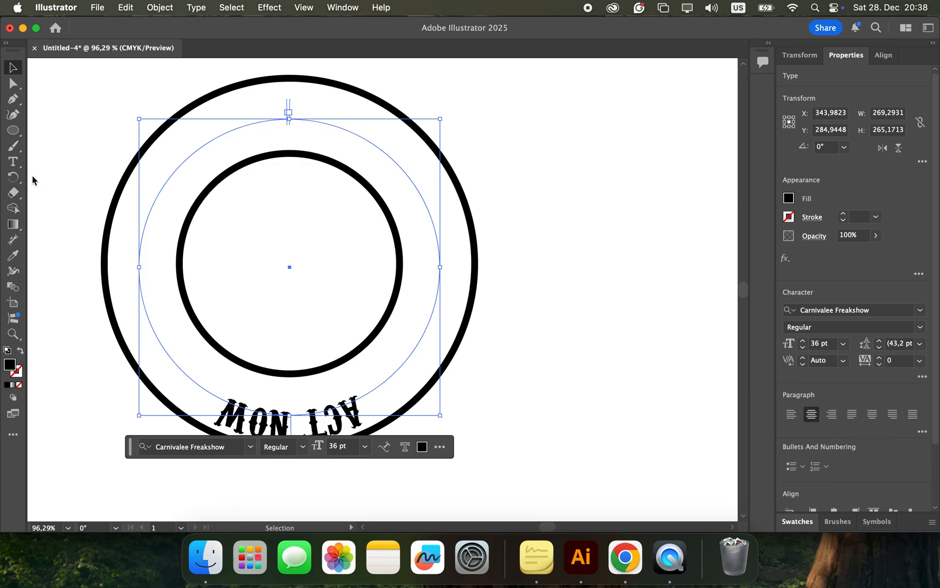
Step: Rotate the ACT NOW path text 180° and set its path alignment to Center with the Rainbow effect kept
{"action": "double_click", "coordinate": [12, 177]}
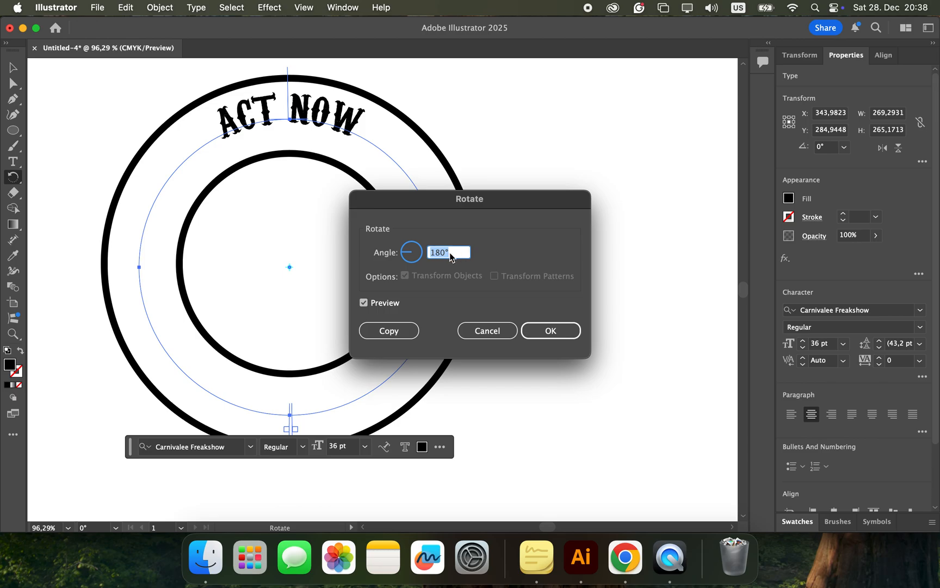
{"action": "left_click", "coordinate": [550, 336]}
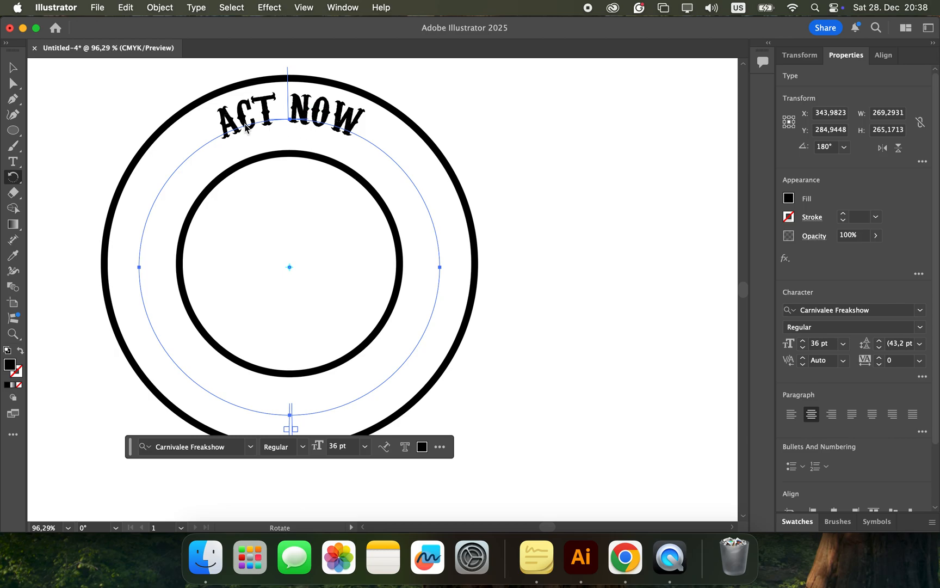
{"action": "left_click", "coordinate": [197, 8]}
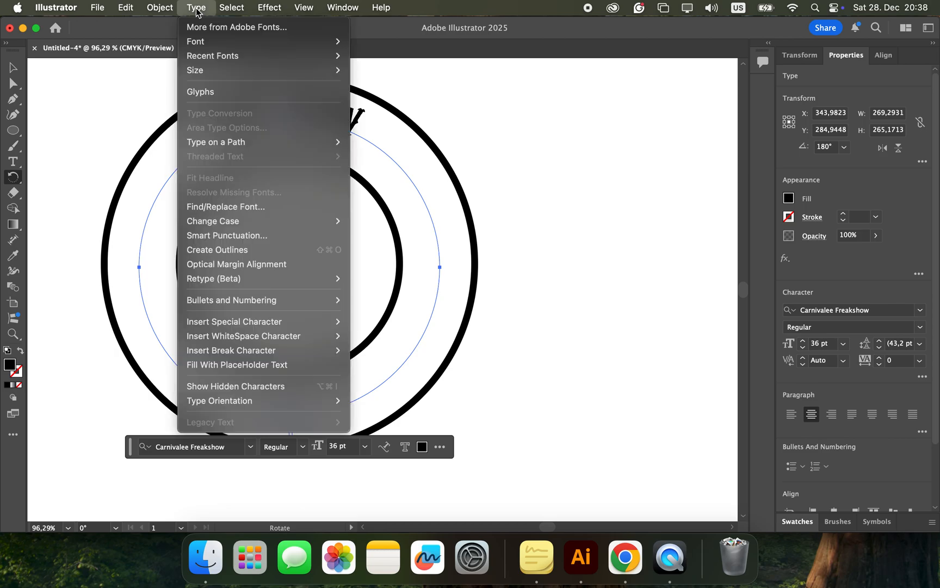
{"action": "mouse_move", "coordinate": [211, 144]}
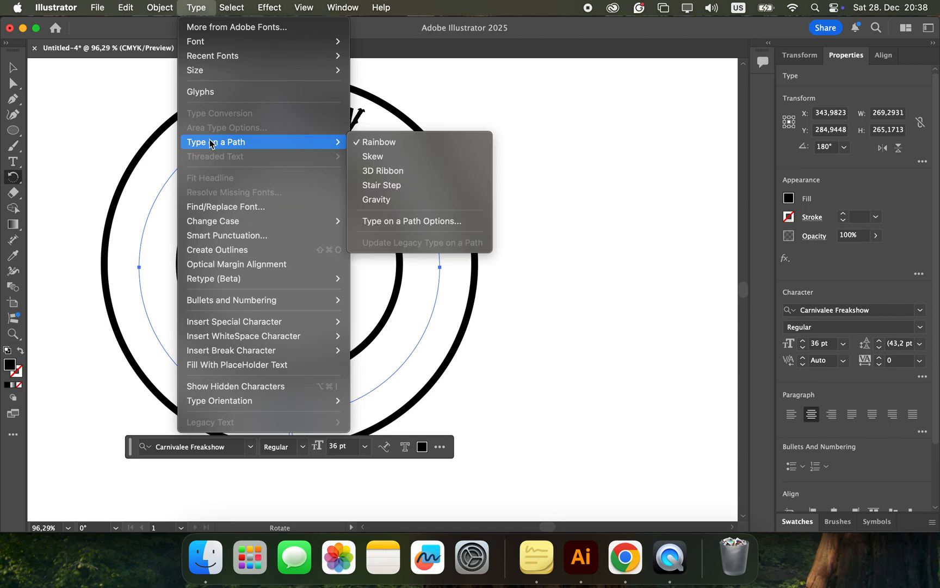
{"action": "left_click", "coordinate": [379, 225]}
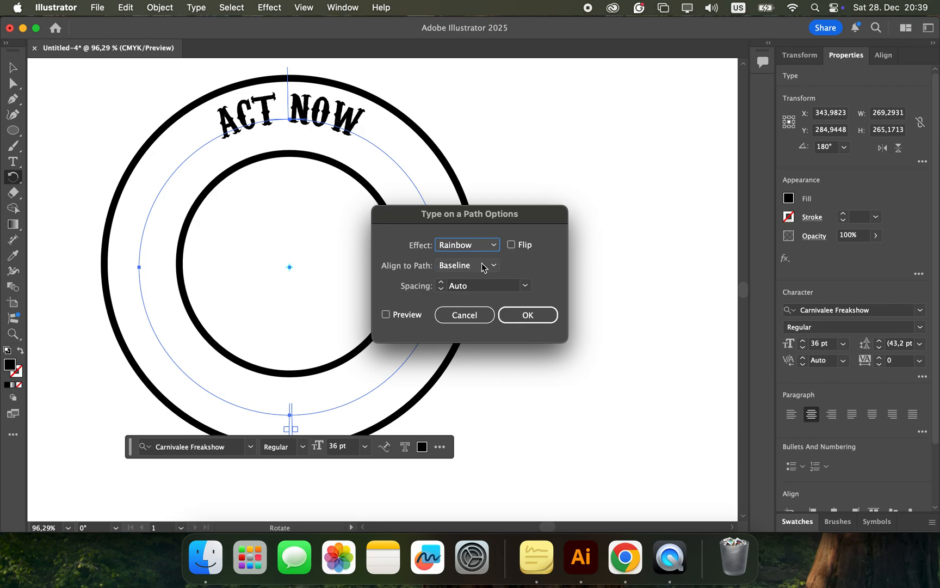
{"action": "left_click", "coordinate": [483, 267]}
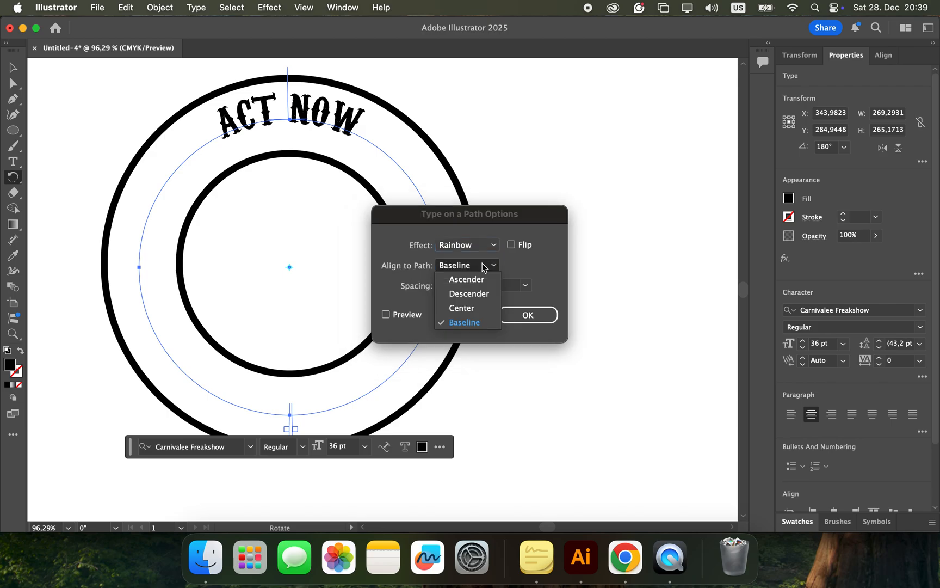
{"action": "left_click", "coordinate": [462, 309]}
{"action": "left_click", "coordinate": [523, 314]}
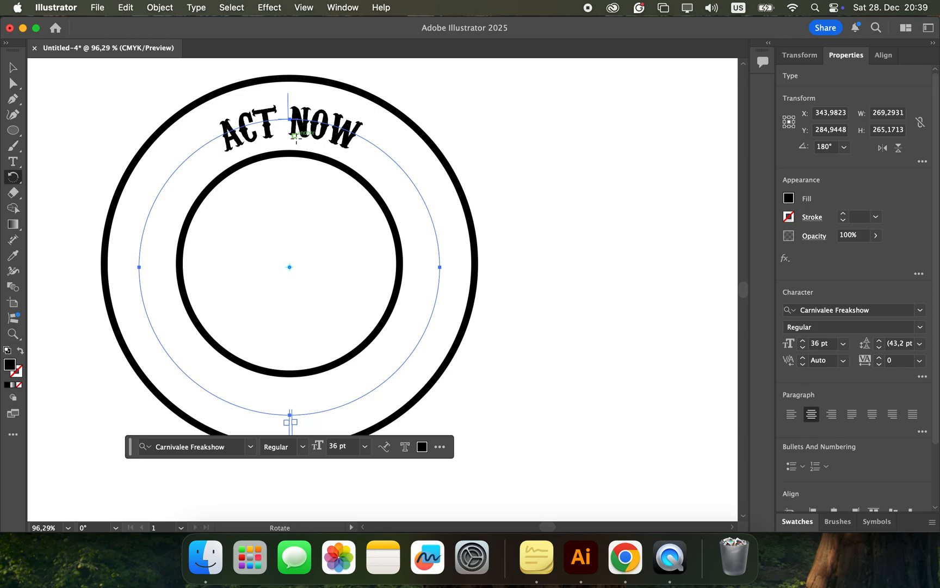
{"action": "left_click", "coordinate": [13, 67]}
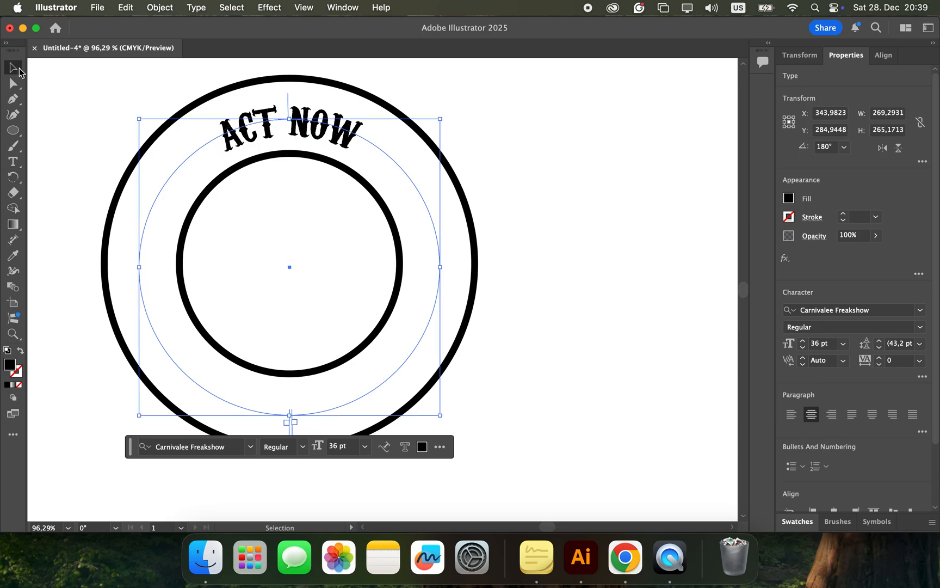
{"action": "left_click", "coordinate": [563, 181]}
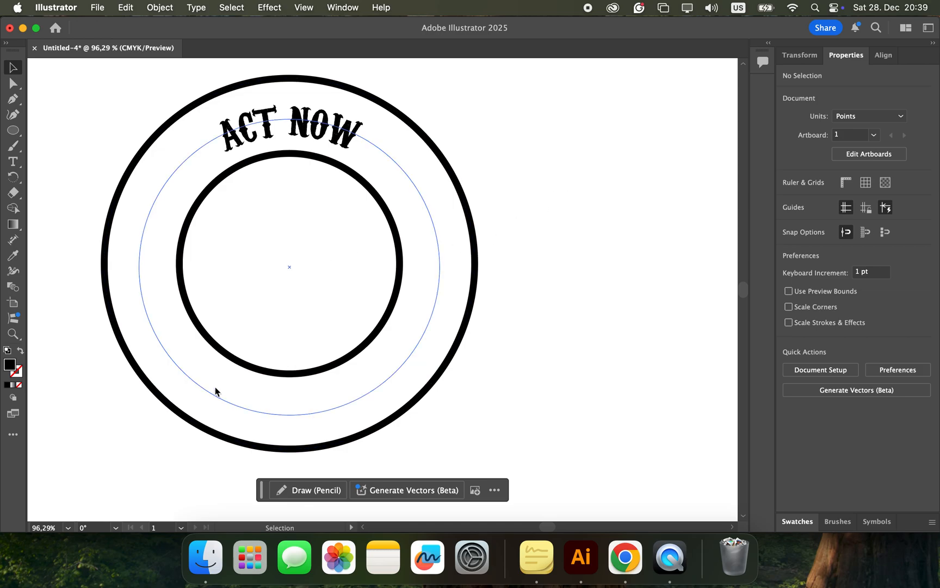
Step: Duplicate the ACT NOW path text in place in front and rotate the copy 180°
{"action": "left_click", "coordinate": [325, 127]}
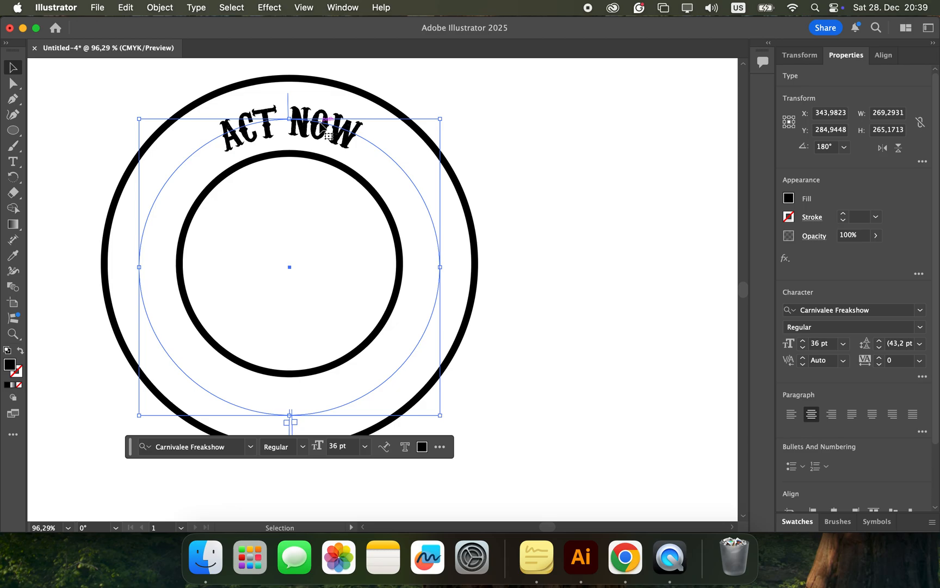
{"action": "key", "text": "super+c"}
{"action": "key", "text": "super+f"}
{"action": "left_click", "coordinate": [14, 176]}
{"action": "double_click", "coordinate": [14, 177]}
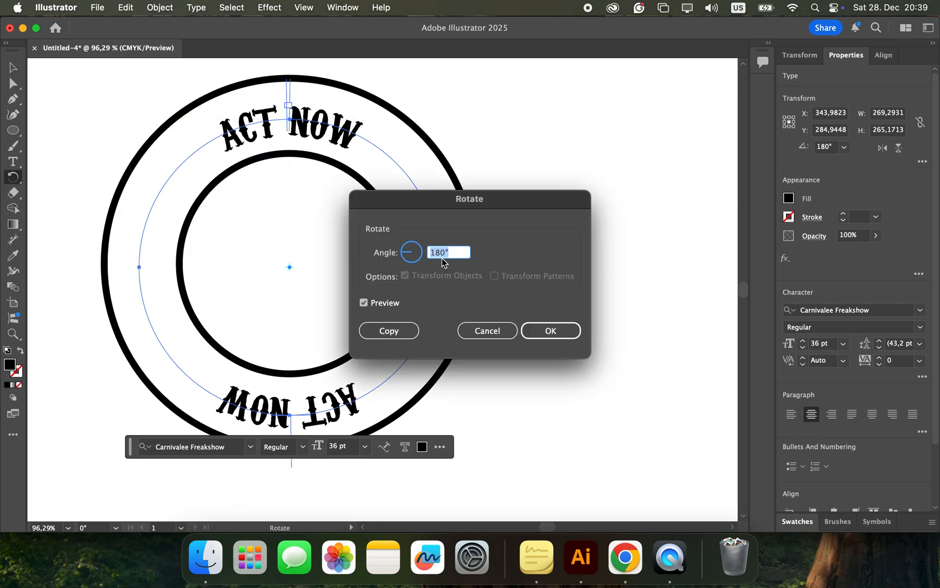
{"action": "left_click", "coordinate": [558, 329]}
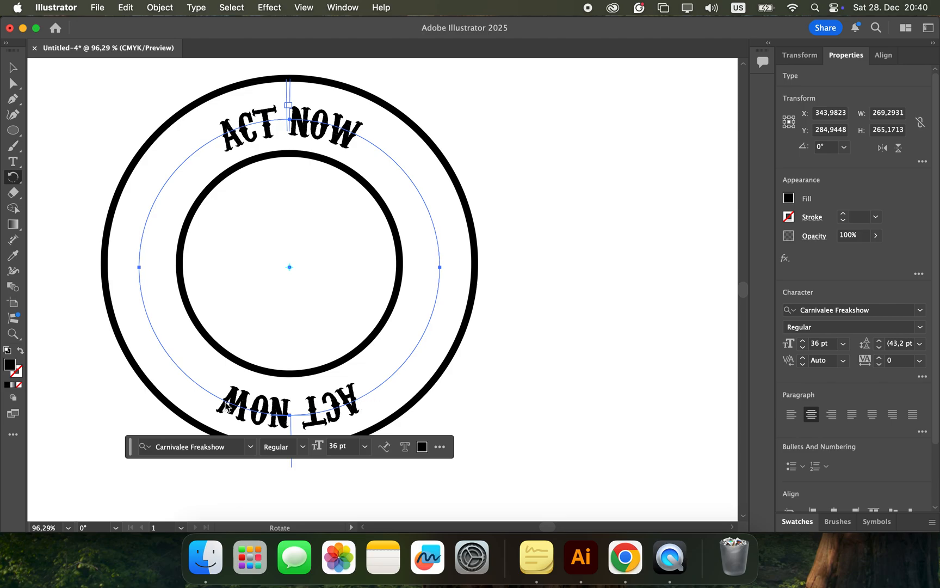
Step: Flip the rotated ACT NOW copy on its path so it reads upright along the bottom of the ring
{"action": "left_click", "coordinate": [196, 8]}
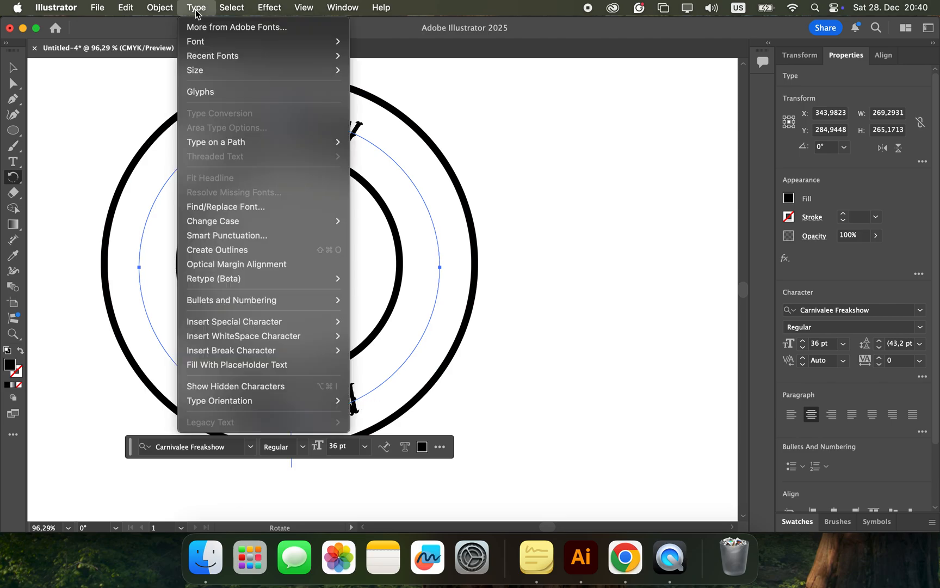
{"action": "mouse_move", "coordinate": [237, 142]}
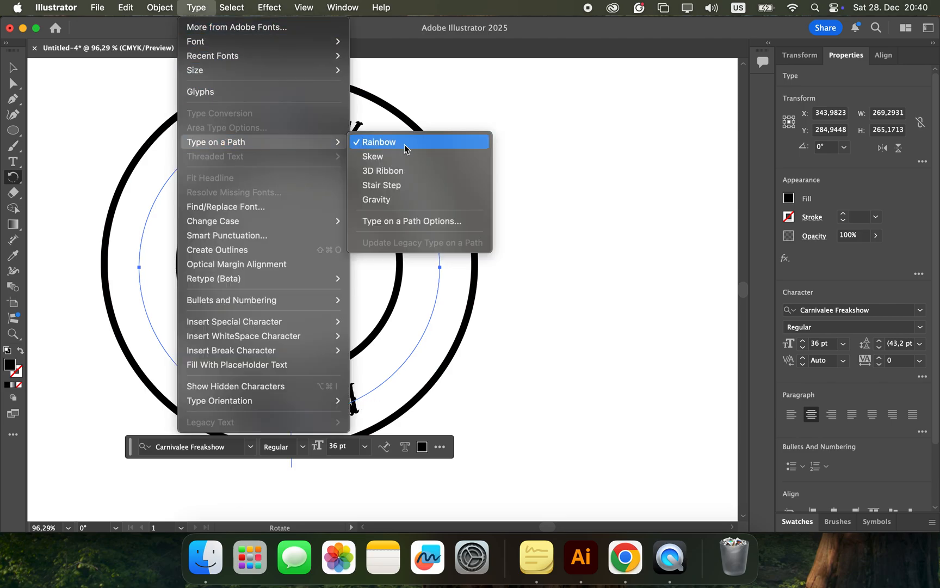
{"action": "left_click", "coordinate": [397, 221]}
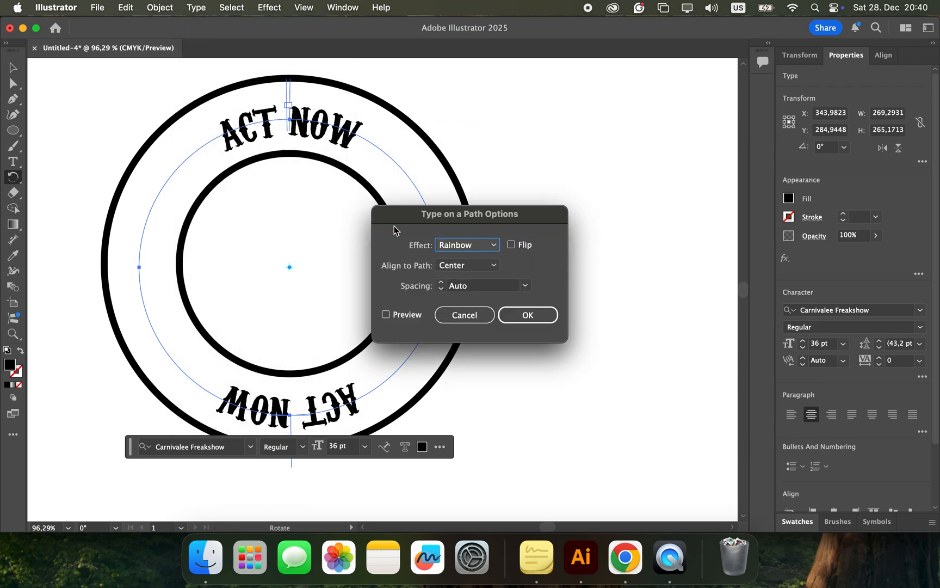
{"action": "left_click", "coordinate": [510, 245]}
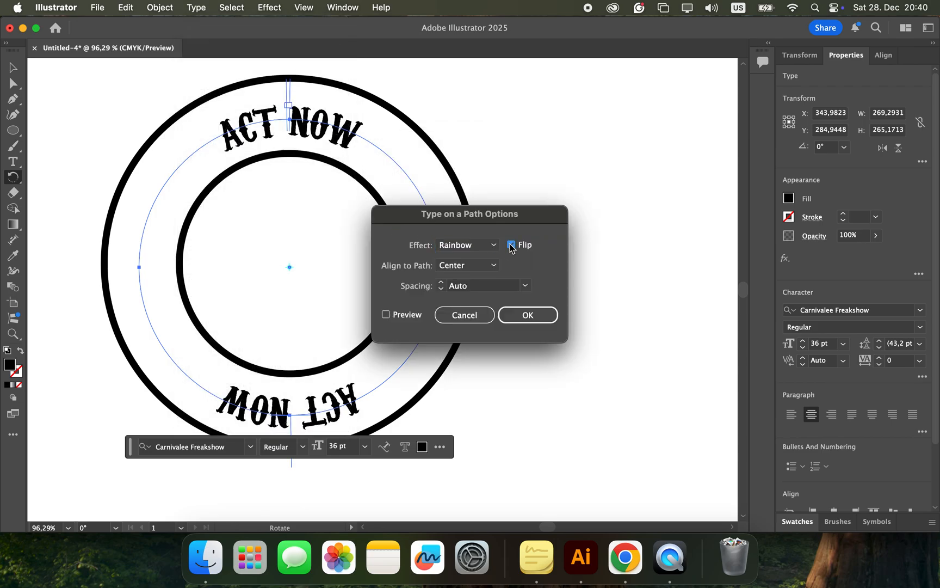
{"action": "left_click", "coordinate": [528, 314]}
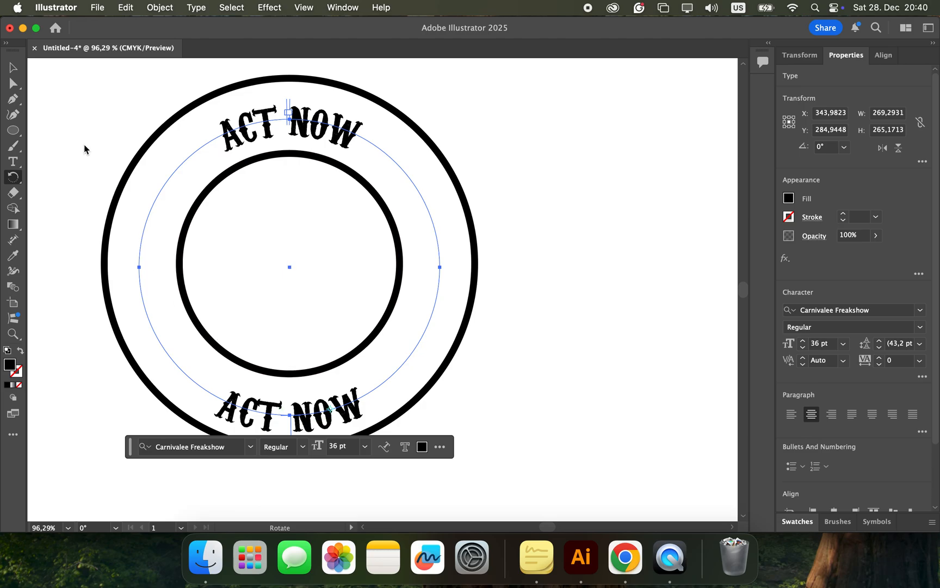
Step: Replace the wording of the lower ACT NOW copy with PRESERVE OUR PLANET
{"action": "left_click", "coordinate": [13, 67]}
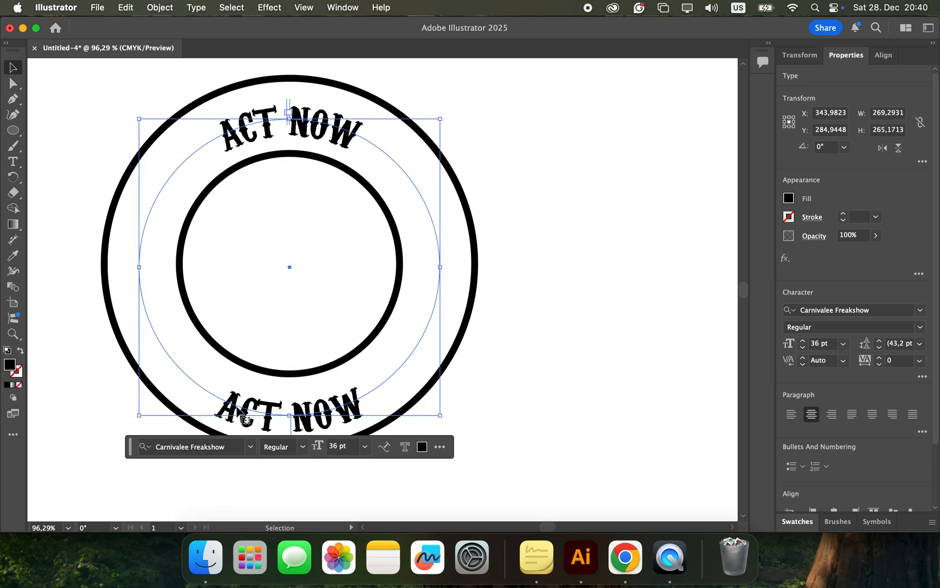
{"action": "double_click", "coordinate": [224, 416]}
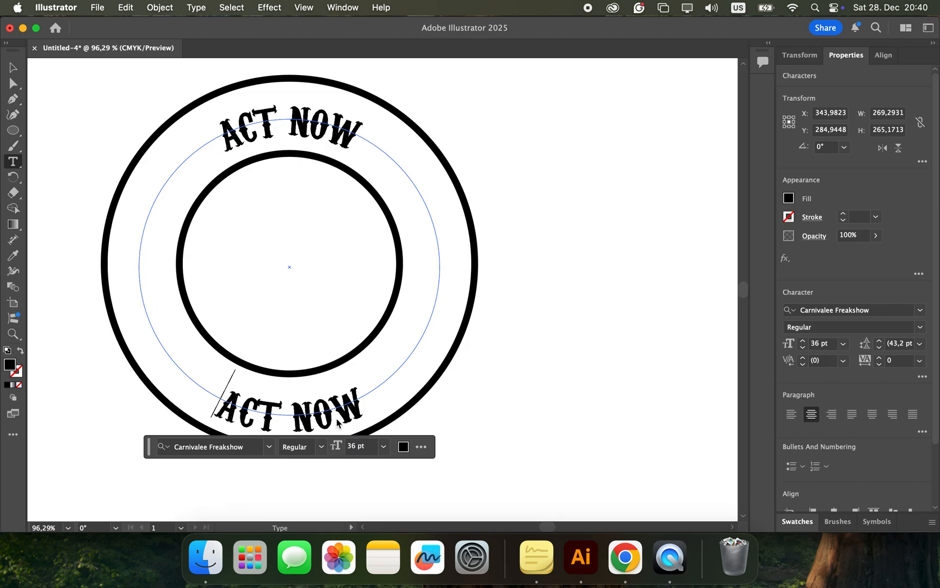
{"action": "left_click_drag", "start_coordinate": [218, 415], "coordinate": [381, 398]}
{"action": "type", "text": "PR"}
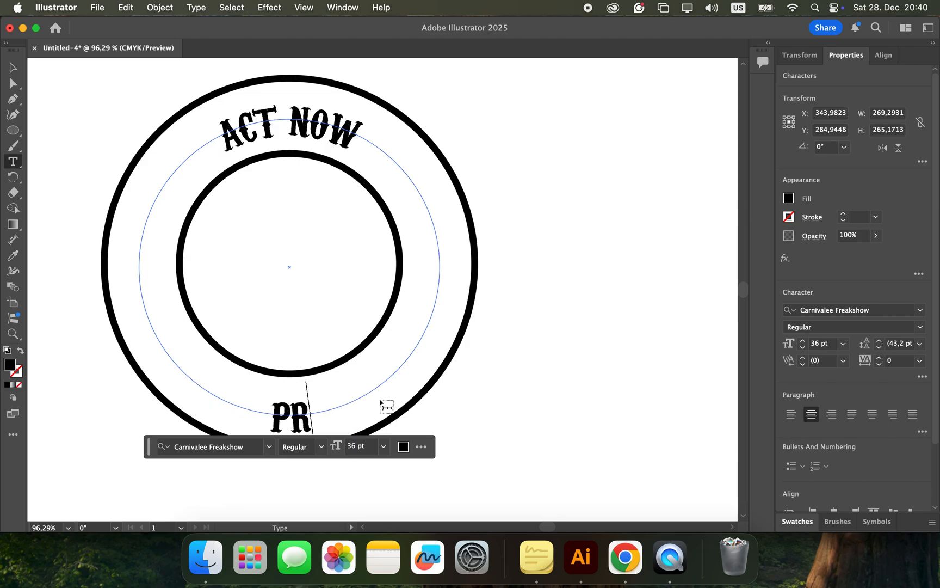
{"action": "type", "text": "ESERVE"}
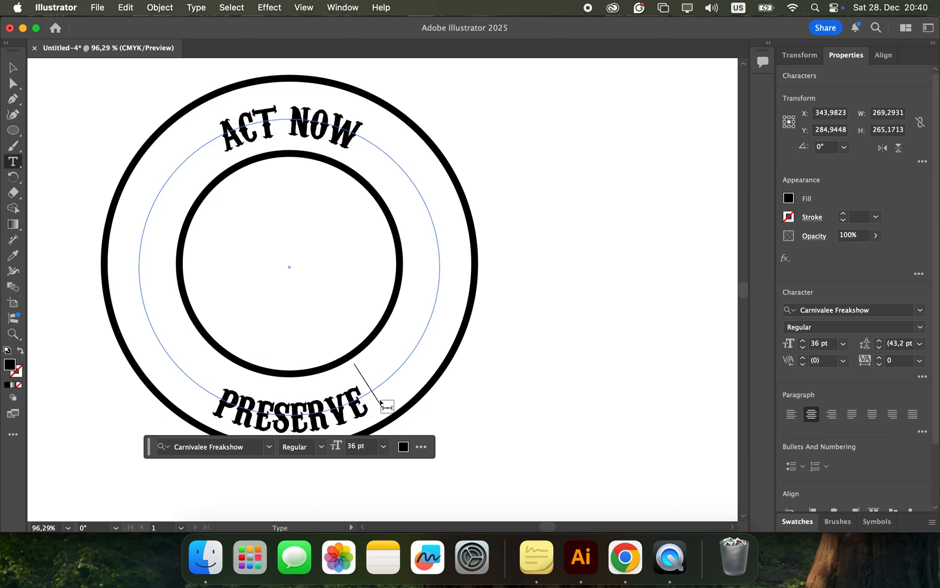
{"action": "type", "text": " OUR PLANET"}
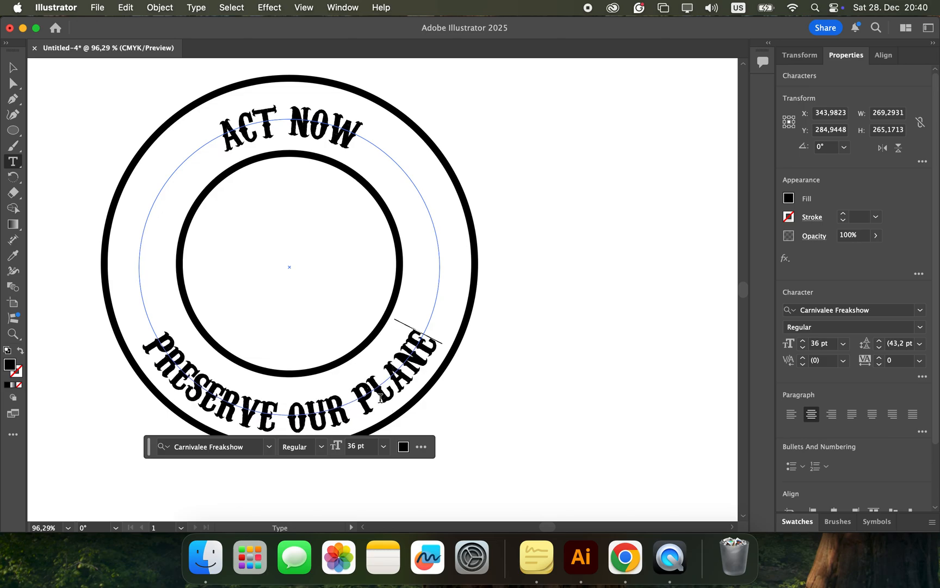
{"action": "left_click", "coordinate": [553, 418]}
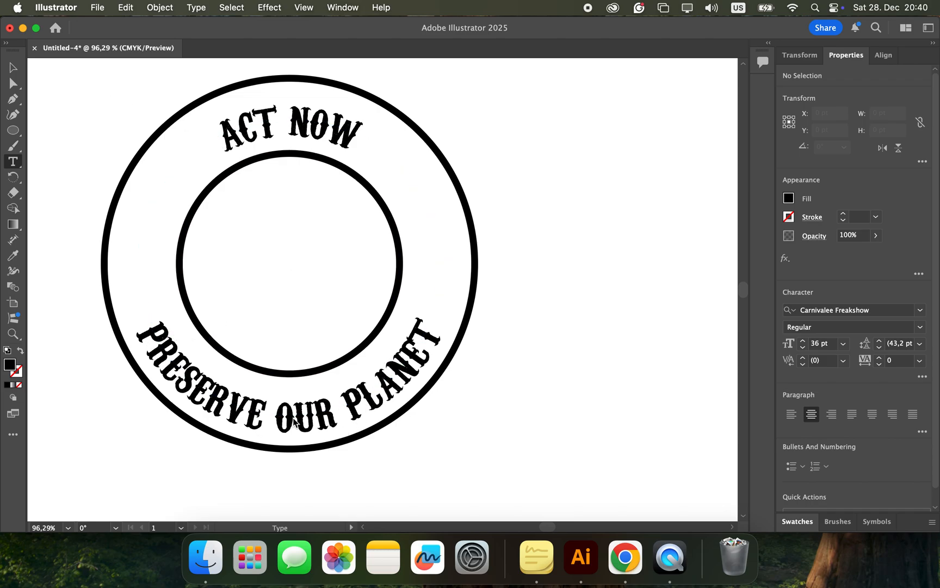
Step: Set the tracking of the upper ACT NOW text to 100
{"action": "left_click", "coordinate": [256, 128]}
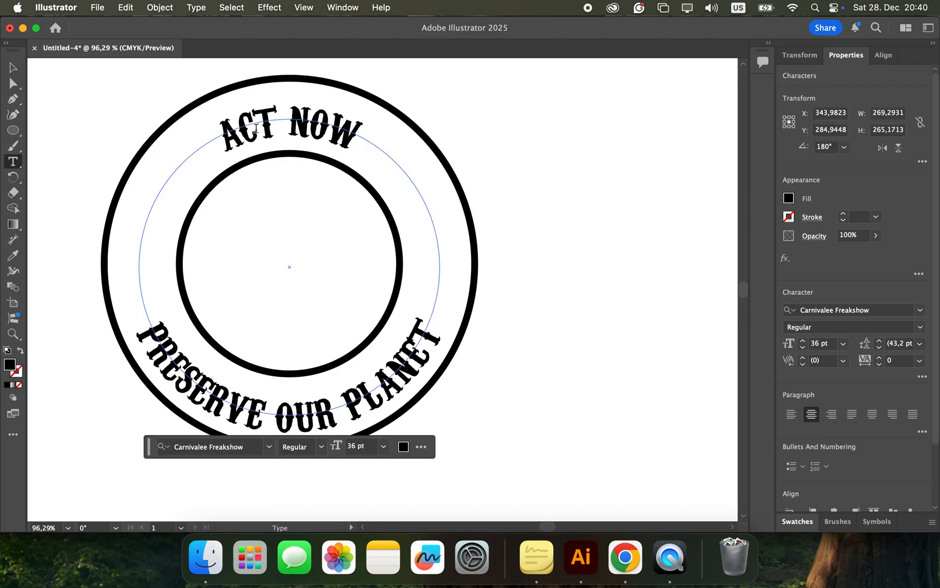
{"action": "left_click_drag", "start_coordinate": [224, 140], "coordinate": [371, 139]}
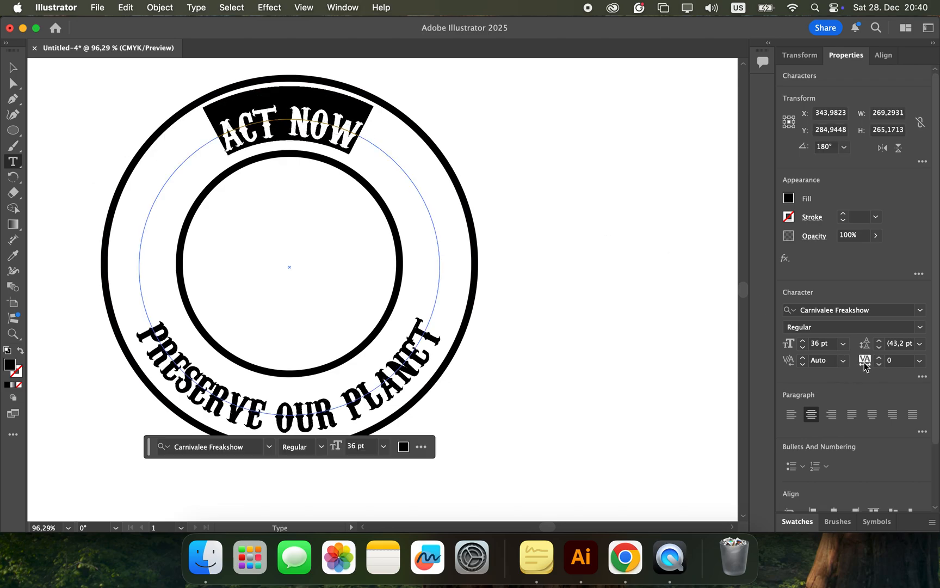
{"action": "left_click", "coordinate": [919, 360]}
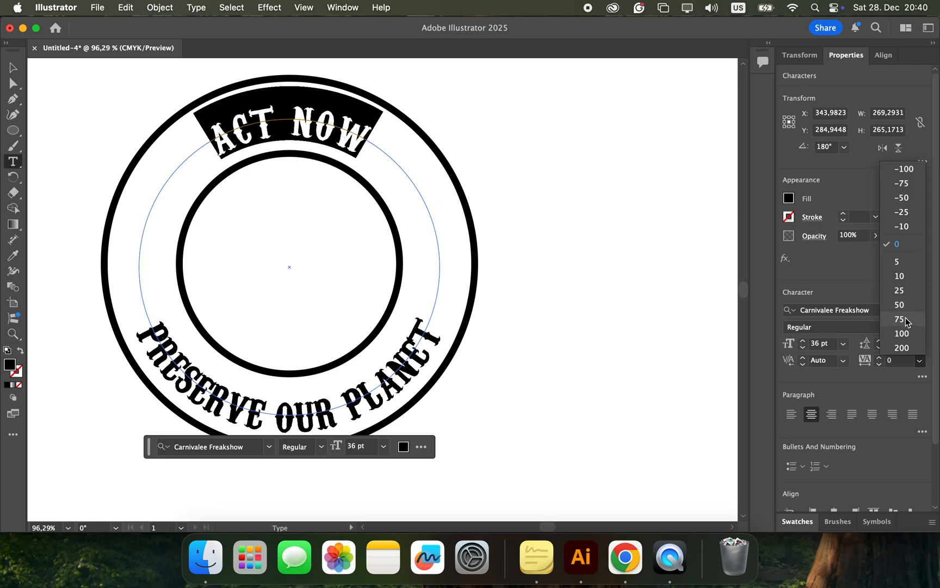
{"action": "left_click", "coordinate": [902, 333]}
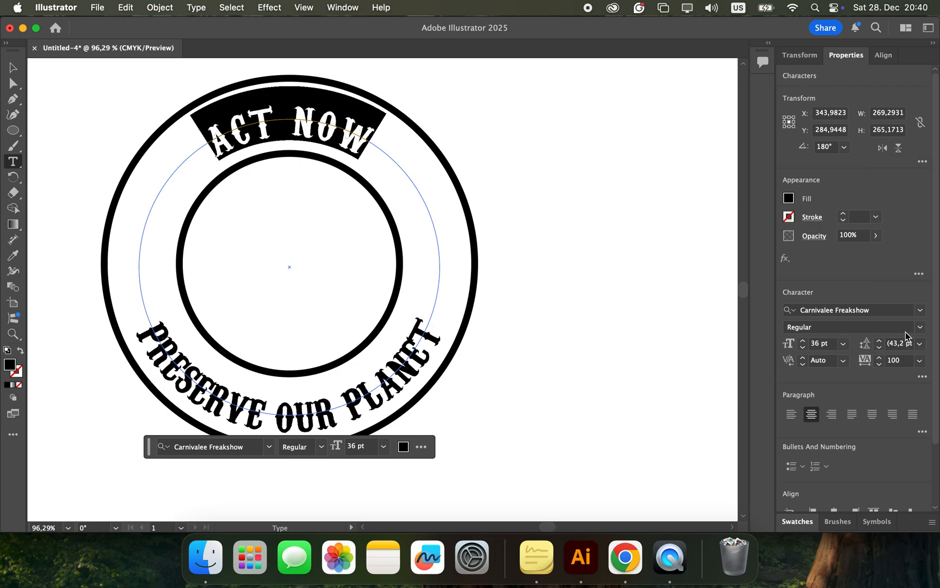
{"action": "key", "text": "Escape"}
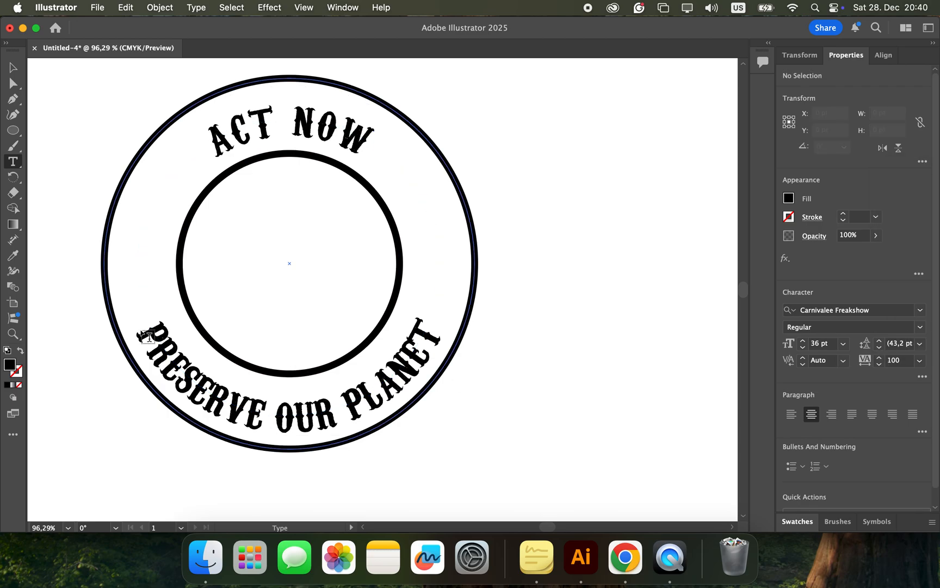
Step: Set the tracking of the PRESERVE OUR PLANET path text to 100 and deselect it
{"action": "left_click", "coordinate": [141, 328]}
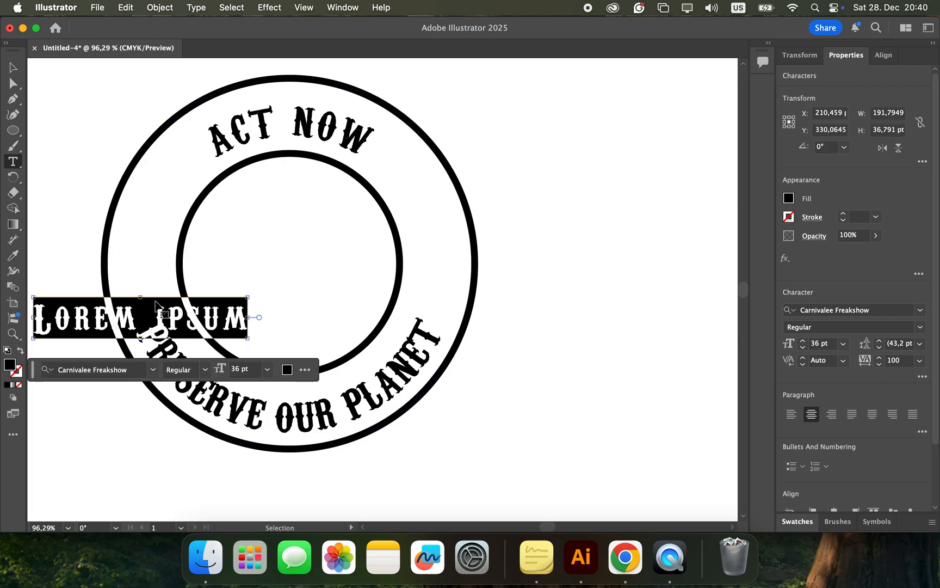
{"action": "key", "text": "Escape"}
{"action": "key", "text": "v"}
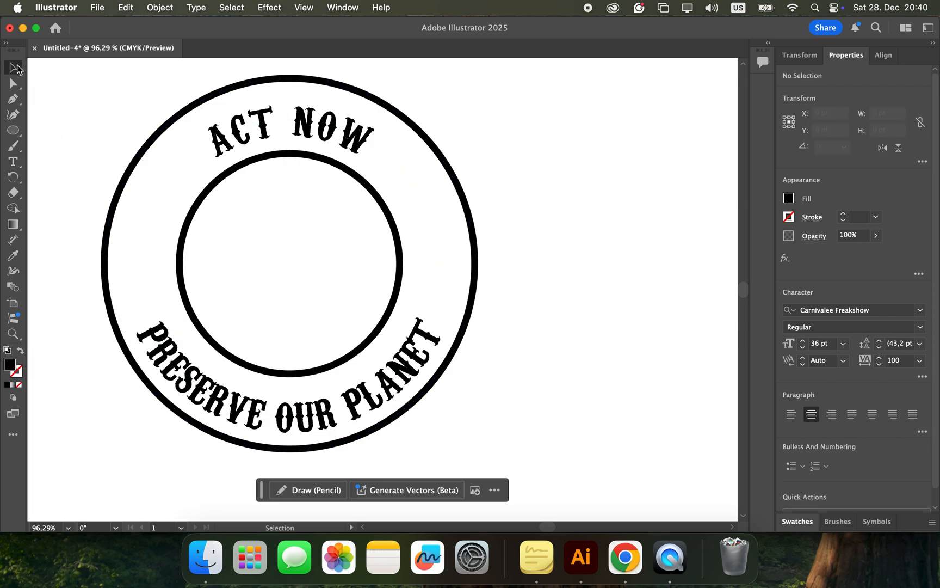
{"action": "left_click", "coordinate": [166, 344]}
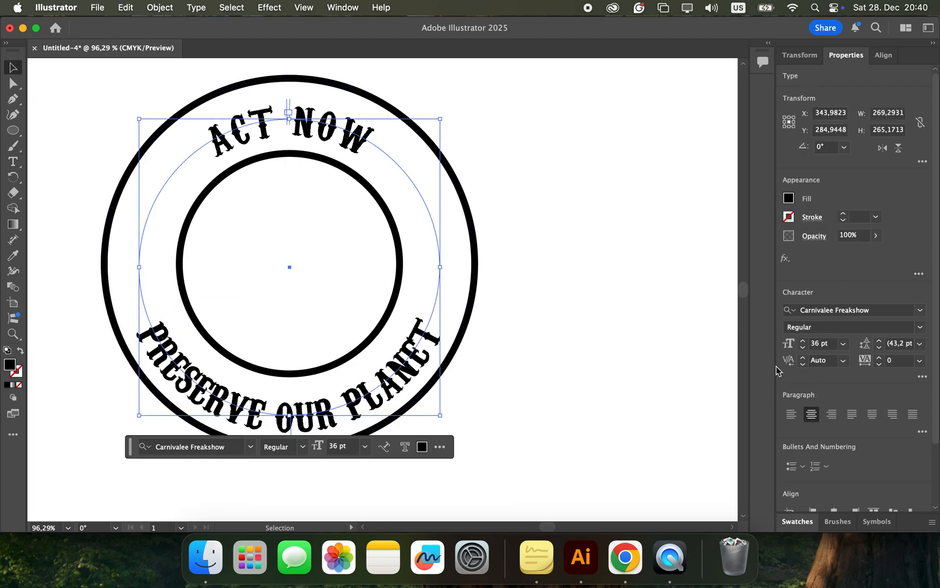
{"action": "left_click", "coordinate": [919, 361]}
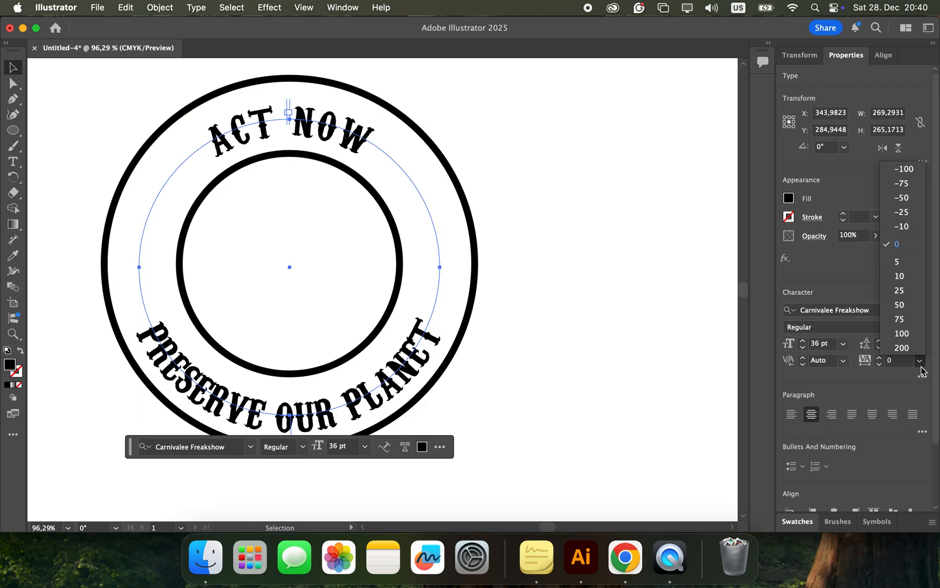
{"action": "left_click", "coordinate": [903, 333]}
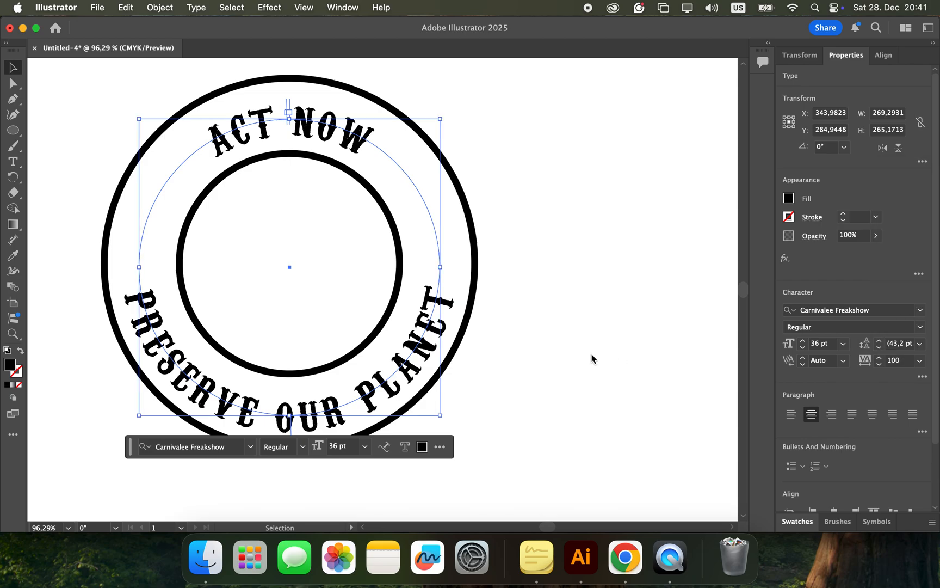
{"action": "left_click", "coordinate": [591, 356]}
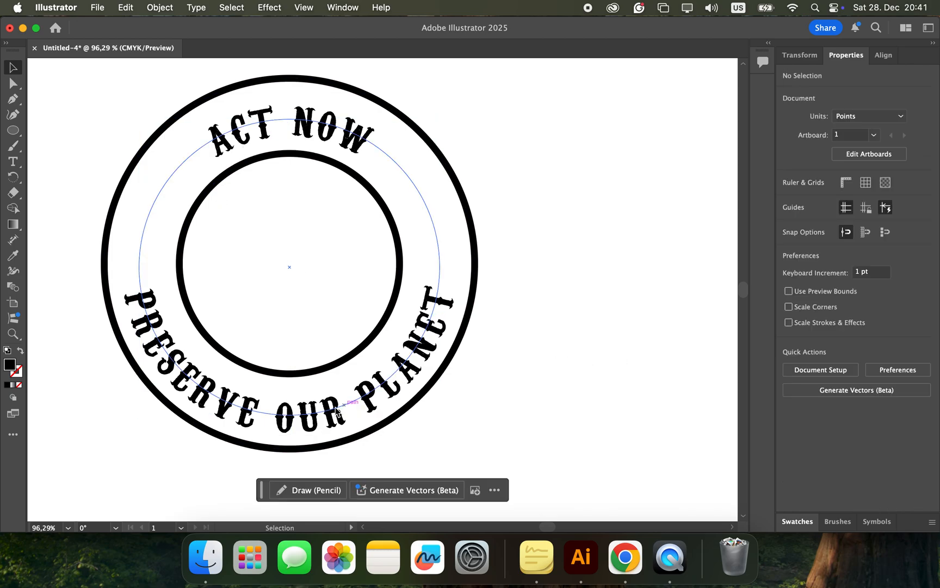
{"action": "scroll", "coordinate": [387, 214], "scroll_direction": "down", "scroll_amount": 5}
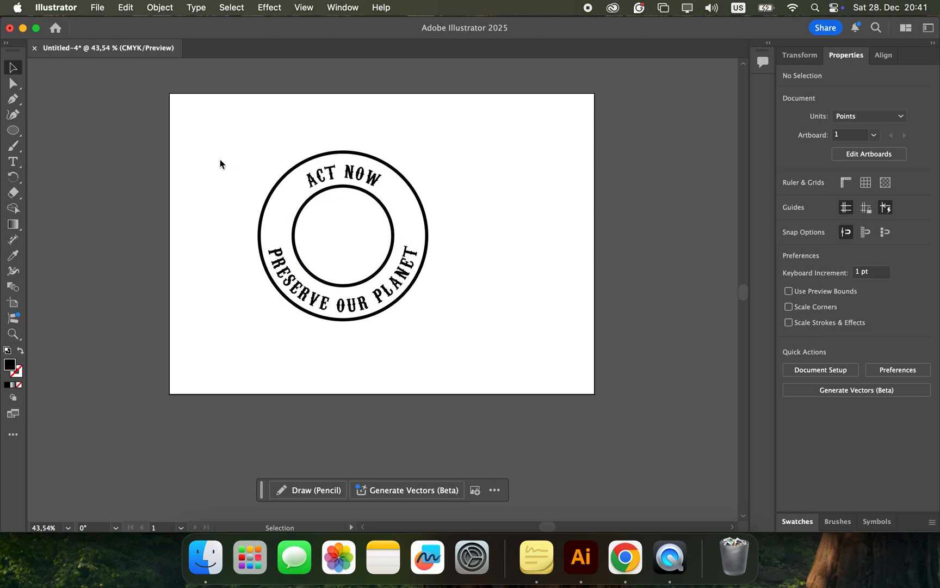
Step: Move the whole circular badge with its curved text to the upper-left area of the artboard and deselect it
{"action": "left_click_drag", "start_coordinate": [217, 132], "coordinate": [491, 354]}
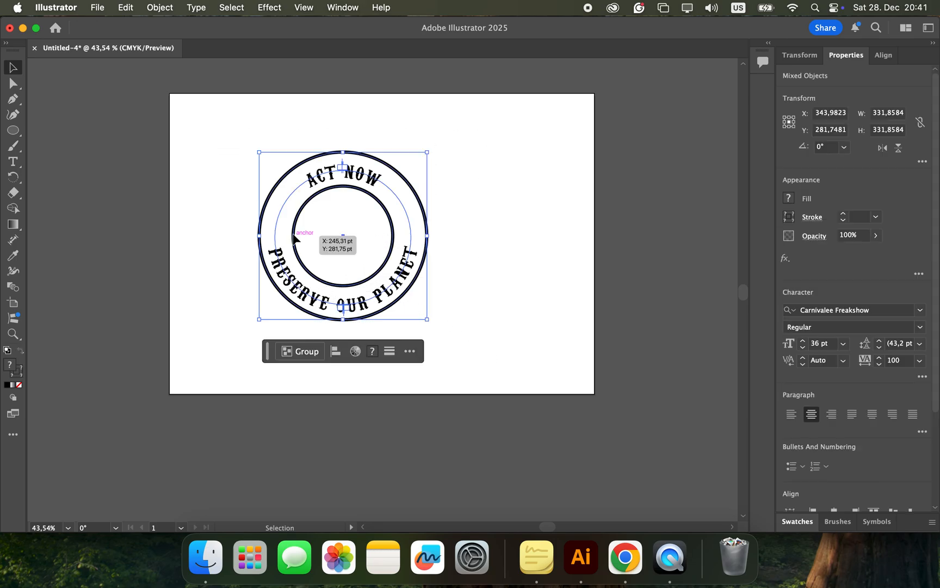
{"action": "left_click_drag", "start_coordinate": [280, 177], "coordinate": [200, 127]}
{"action": "left_click", "coordinate": [470, 277]}
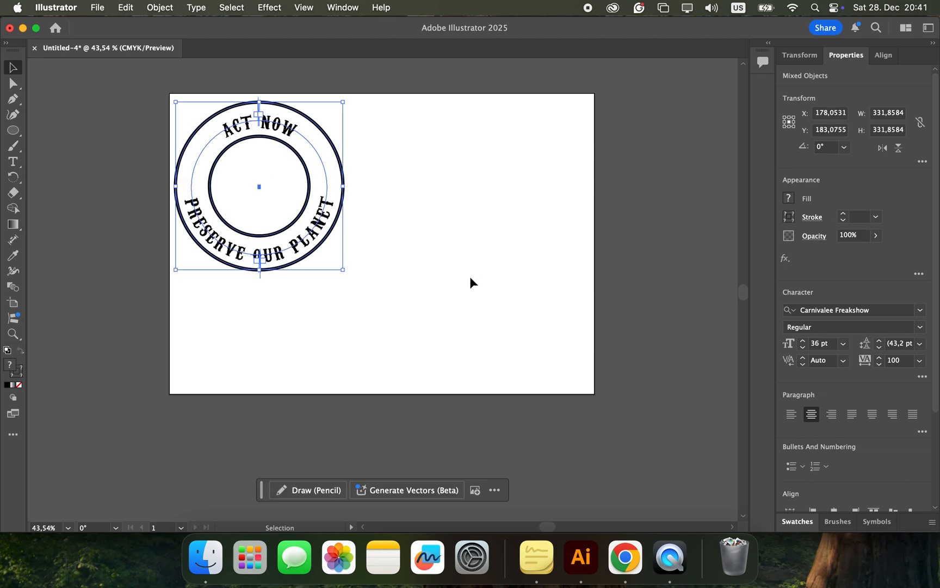
Step: Switch to Chrome and examine the Life is Better at the Beach T-shirt design as a reference, returning to Illustrator
{"action": "key", "text": "ctrl+Right"}
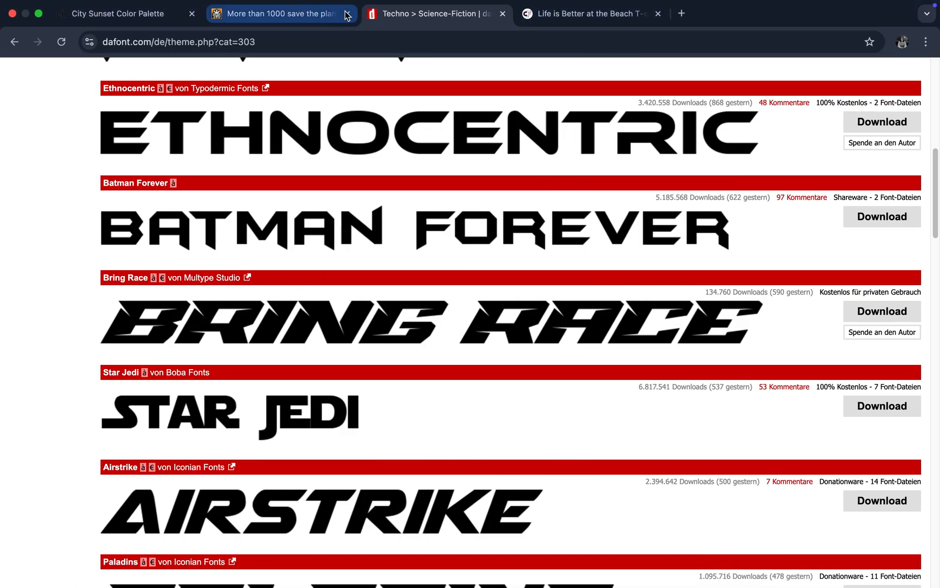
{"action": "left_click", "coordinate": [555, 15]}
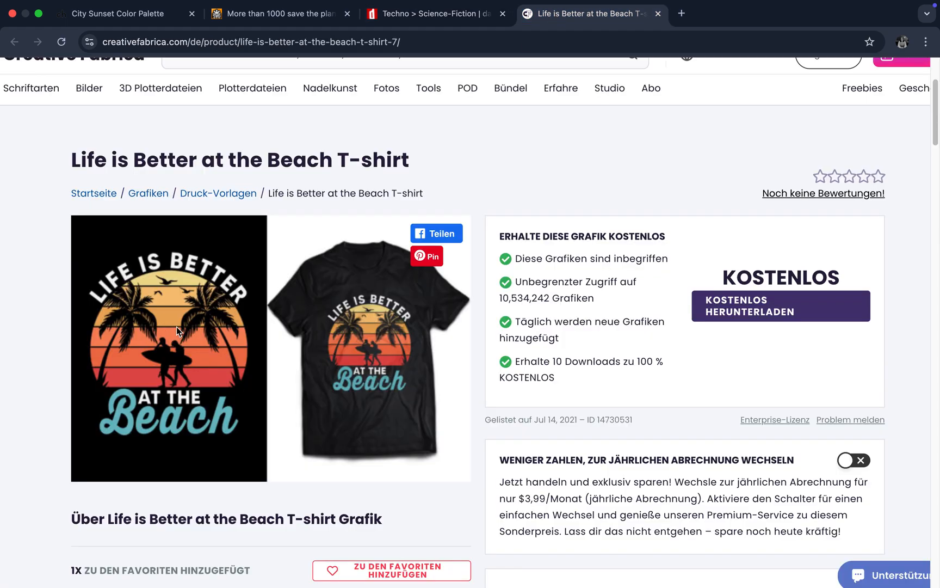
{"action": "key", "text": "ctrl+Left"}
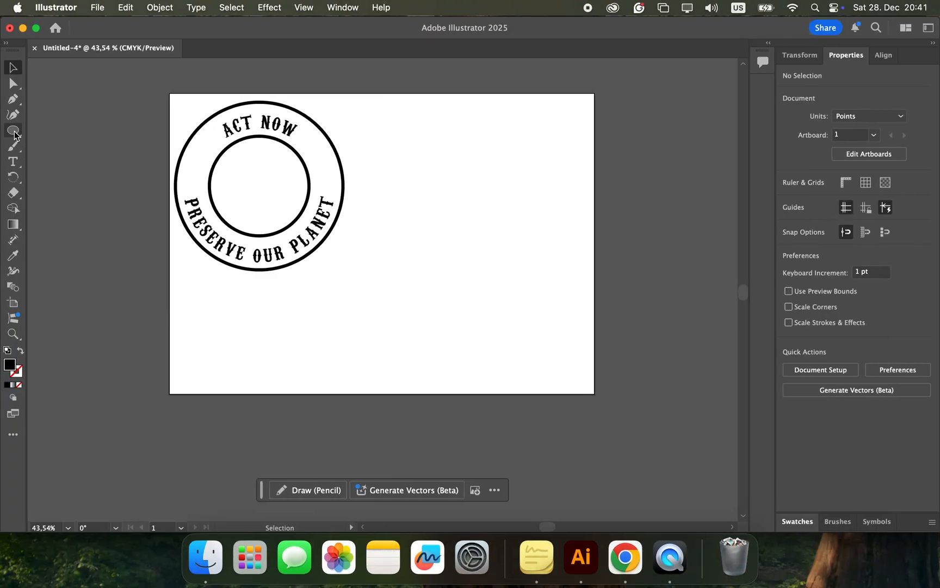
Step: Draw a solid black circle about 222 pt in diameter in the empty area beside the badge
{"action": "left_click", "coordinate": [14, 132]}
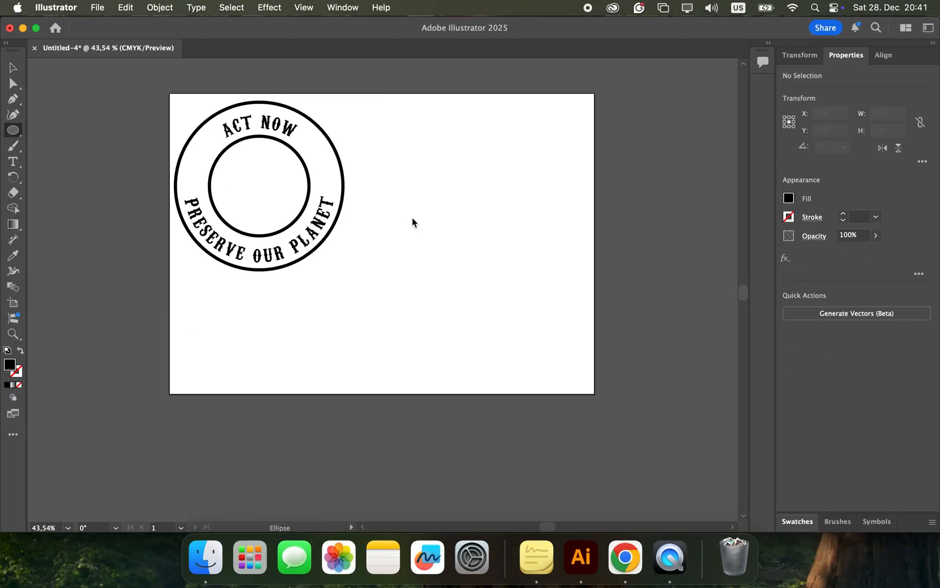
{"action": "left_click_drag", "start_coordinate": [414, 222], "coordinate": [526, 334]}
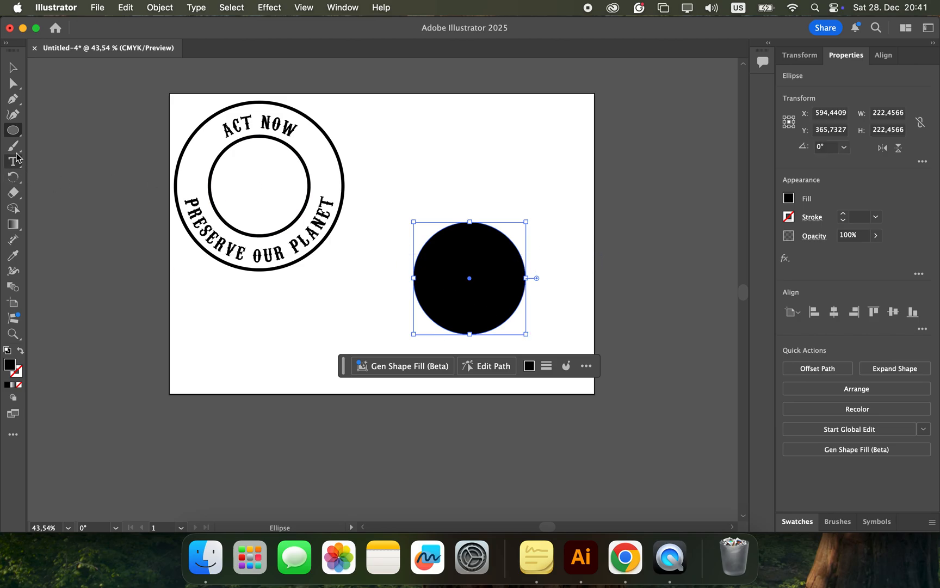
Step: Draw a nearly horizontal line about 375 pt long across the upper part of the black circle with a 6 pt stroke
{"action": "left_click", "coordinate": [17, 134]}
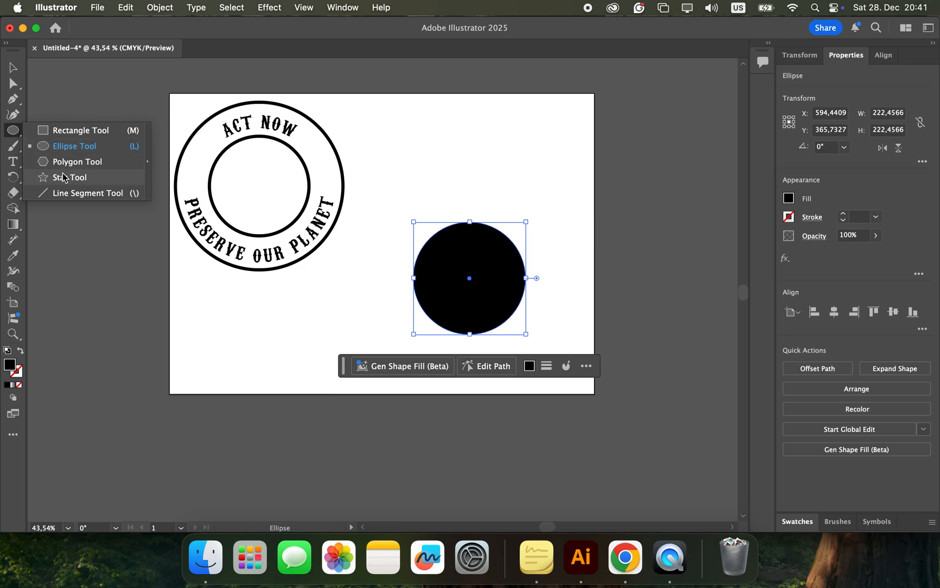
{"action": "left_click", "coordinate": [67, 194]}
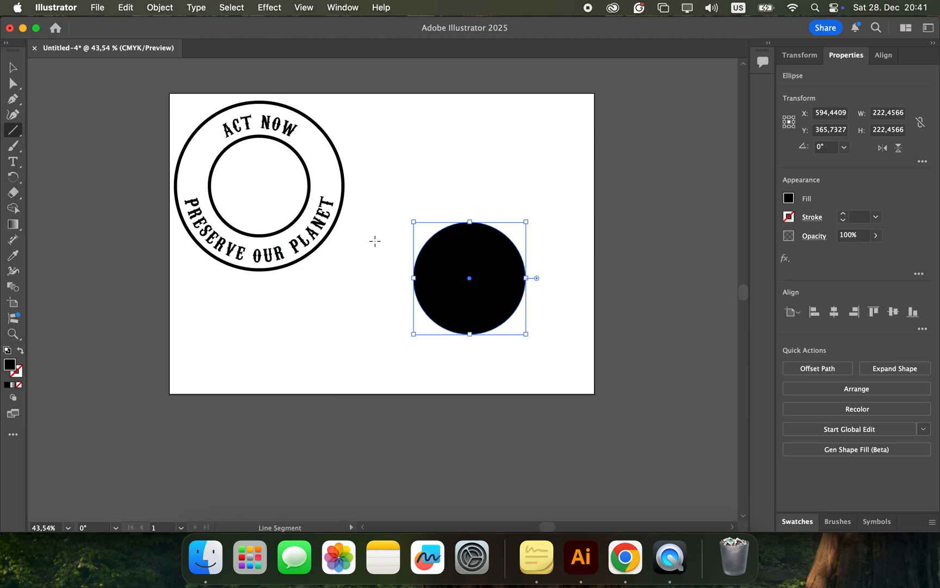
{"action": "left_click_drag", "start_coordinate": [374, 240], "coordinate": [564, 240]}
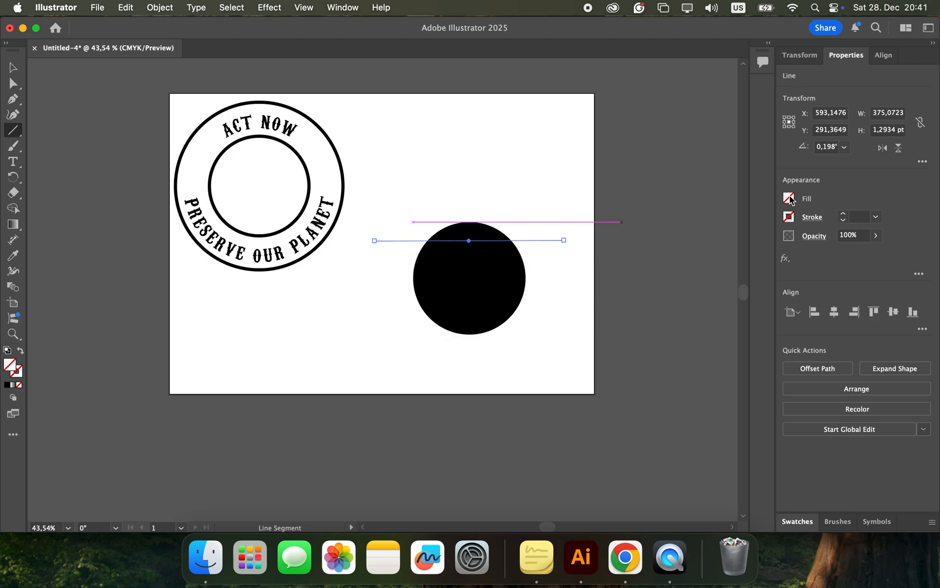
{"action": "left_click", "coordinate": [875, 216]}
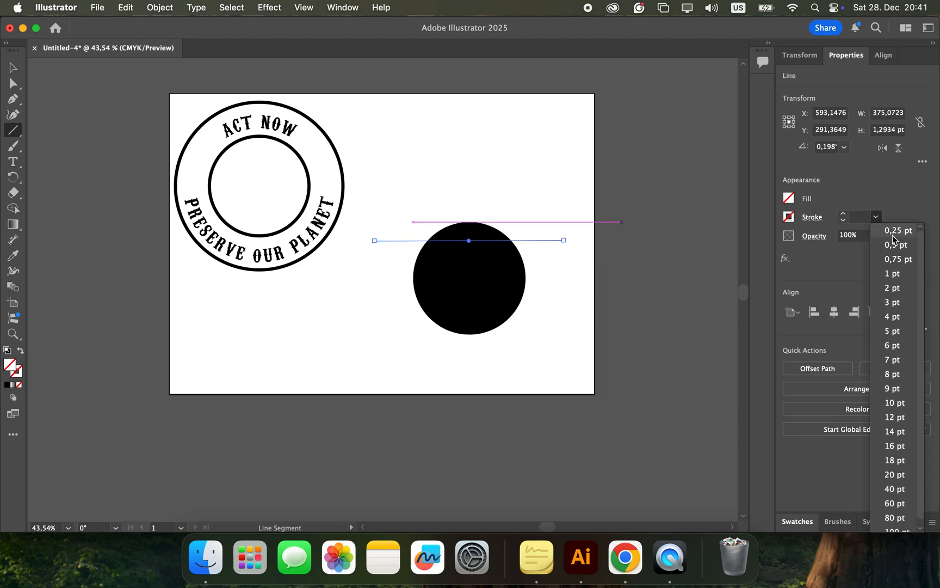
{"action": "left_click", "coordinate": [894, 345]}
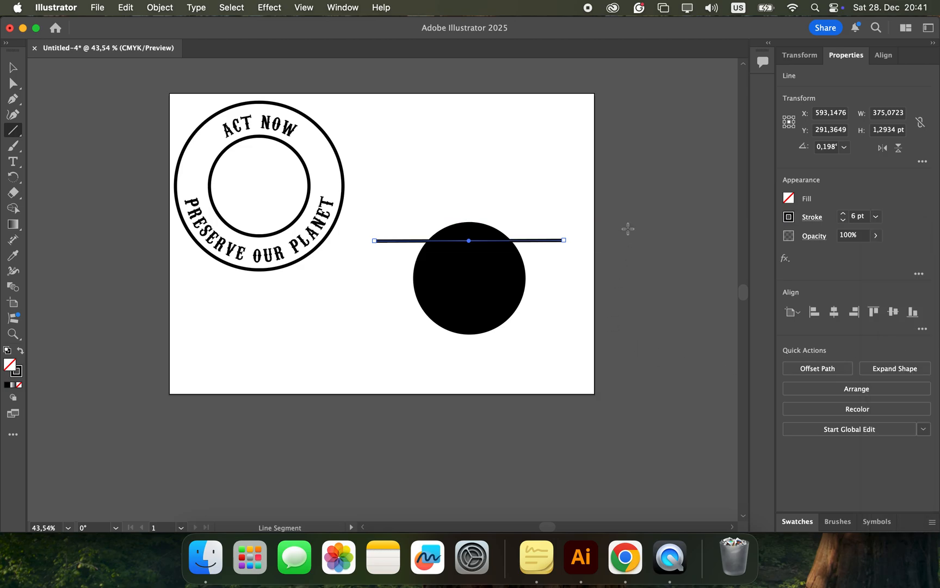
{"action": "left_click", "coordinate": [627, 228]}
{"action": "left_click", "coordinate": [501, 320]}
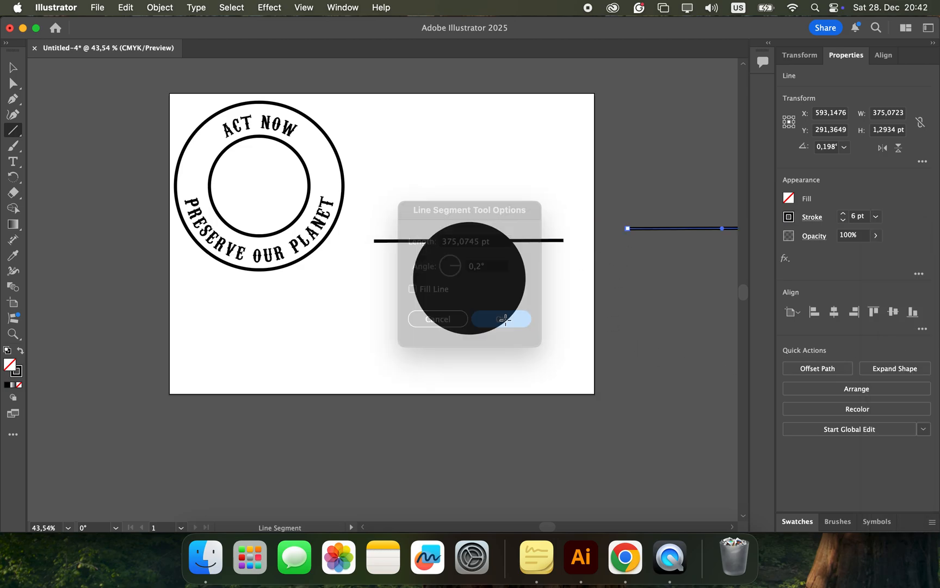
{"action": "key", "text": "super+z"}
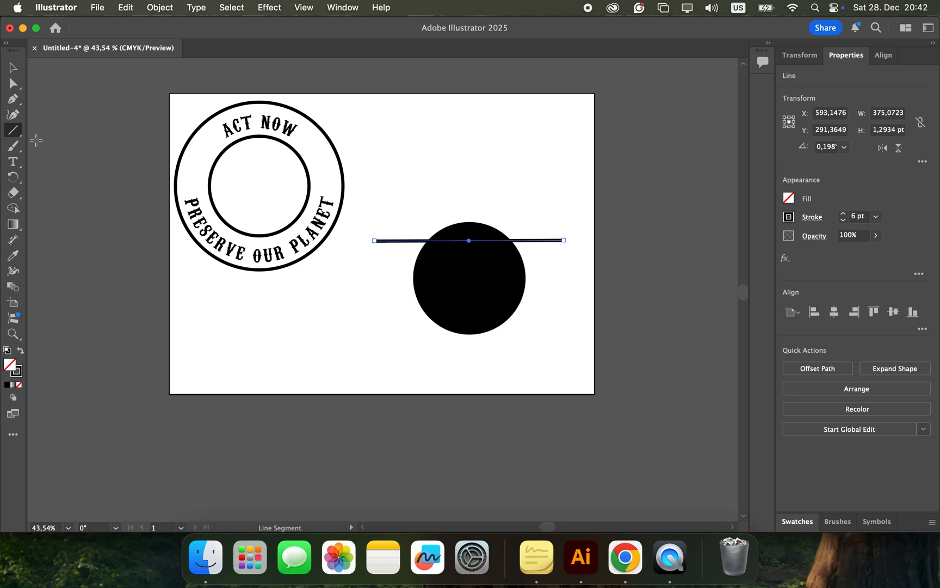
Step: Duplicate the line about 34 pt downward and repeat the copy until six evenly spaced lines cross the circle
{"action": "left_click", "coordinate": [13, 68]}
{"action": "left_click", "coordinate": [225, 342]}
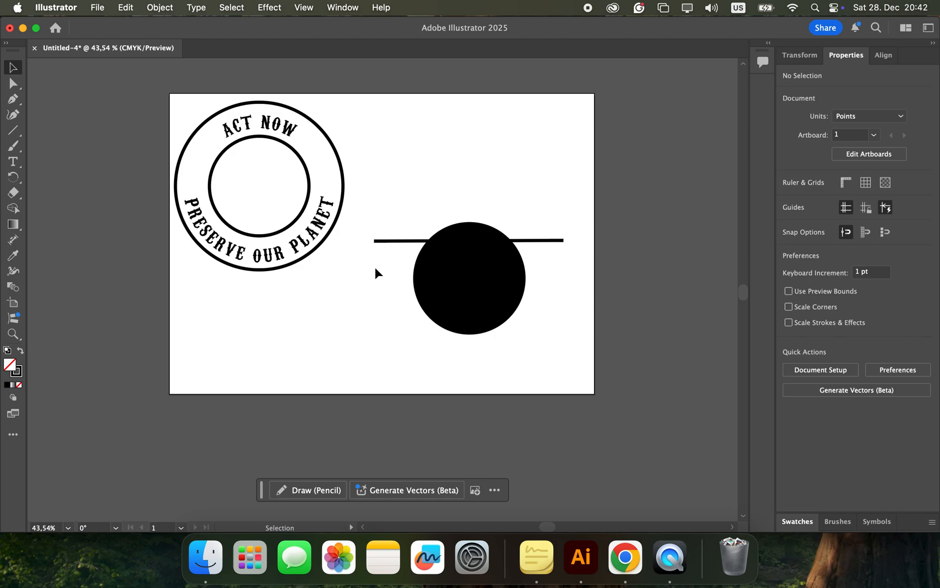
{"action": "left_click", "coordinate": [390, 241]}
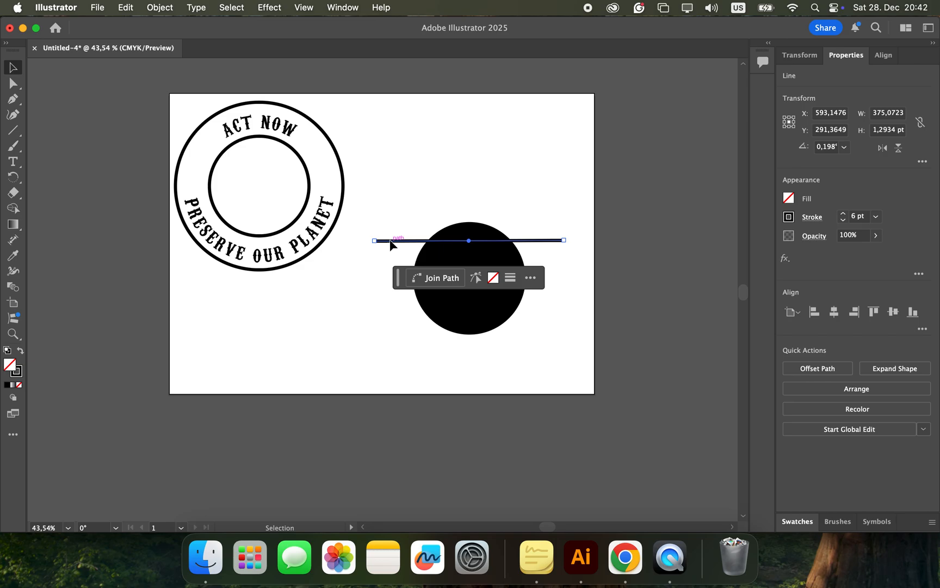
{"action": "left_click_drag", "start_coordinate": [391, 248], "coordinate": [391, 261]}
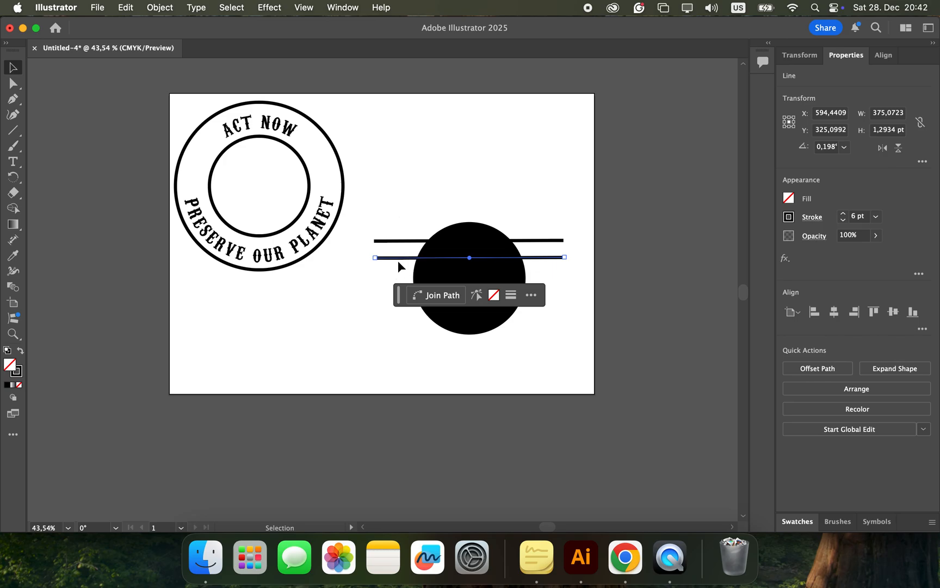
{"action": "key", "text": "super+d"}
{"action": "key", "text": "super+d"}
{"action": "key", "text": "super+d"}
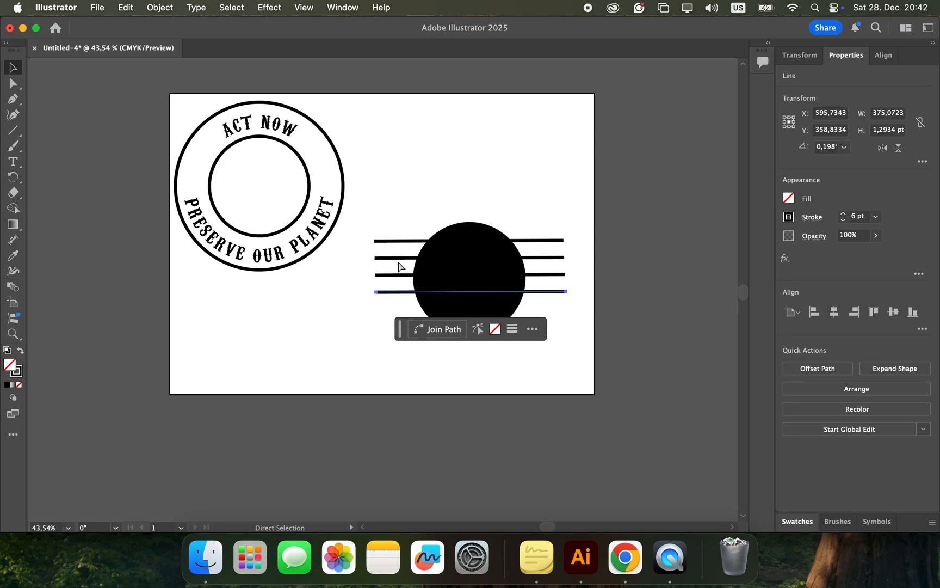
{"action": "key", "text": "super+d"}
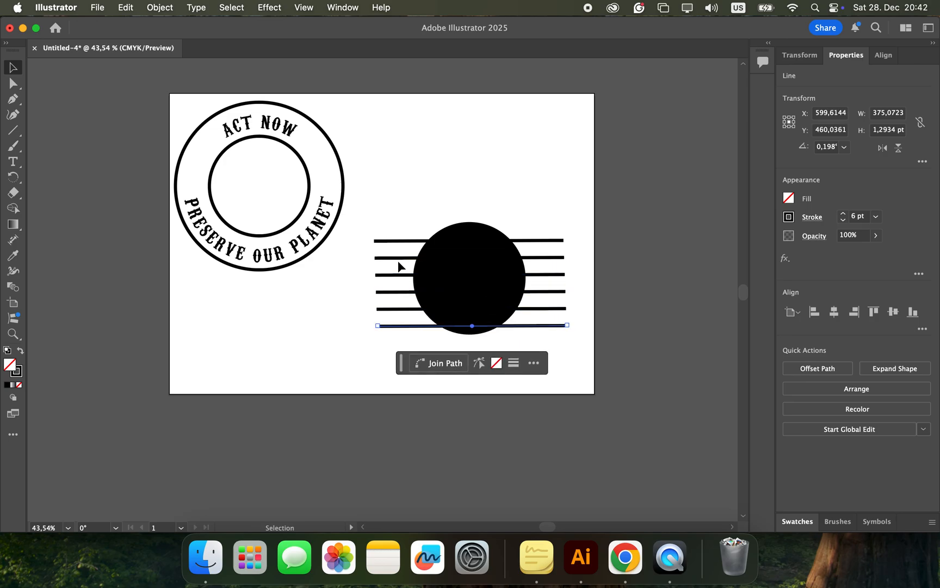
{"action": "left_click", "coordinate": [371, 353]}
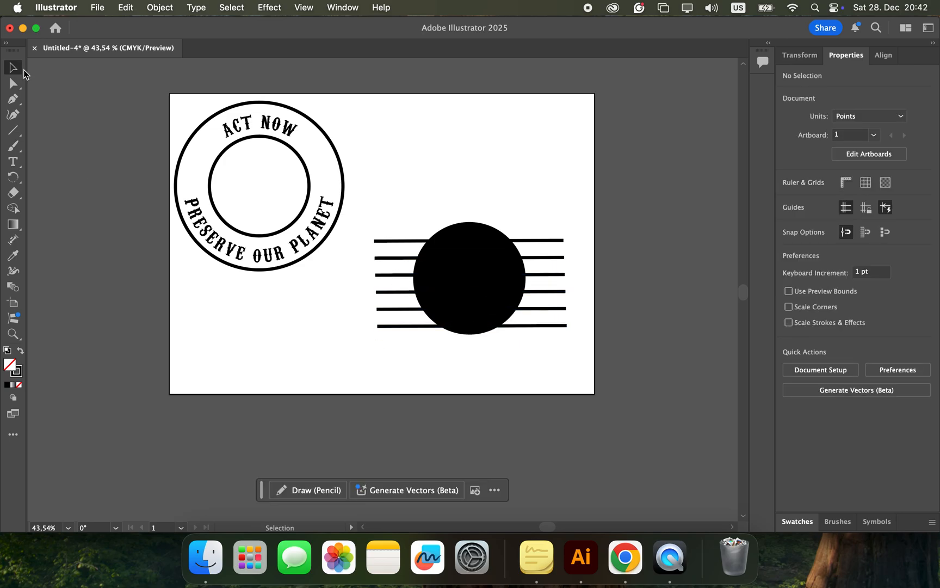
Step: Move all six lines up together so the stack is vertically centred on the black circle
{"action": "left_click_drag", "start_coordinate": [357, 224], "coordinate": [401, 325]}
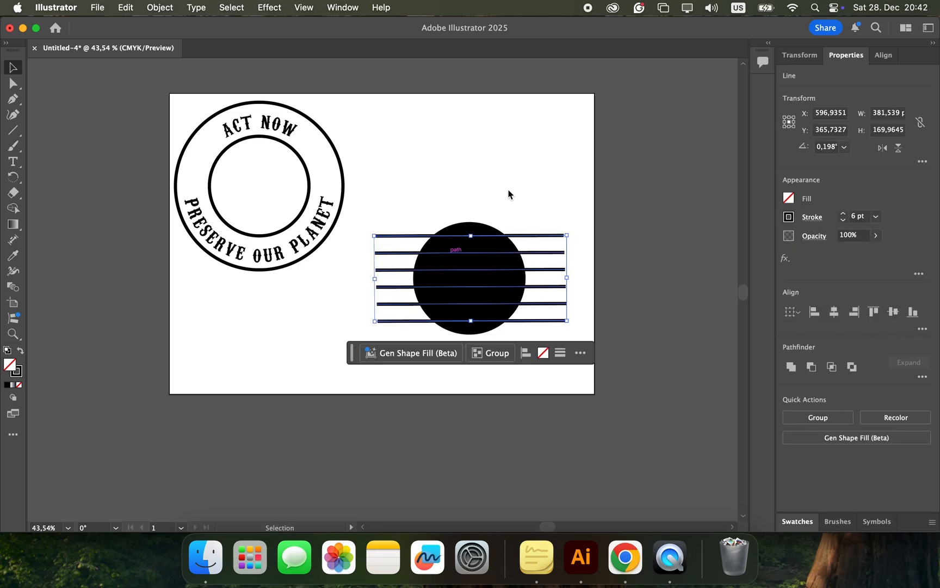
{"action": "left_click", "coordinate": [519, 178]}
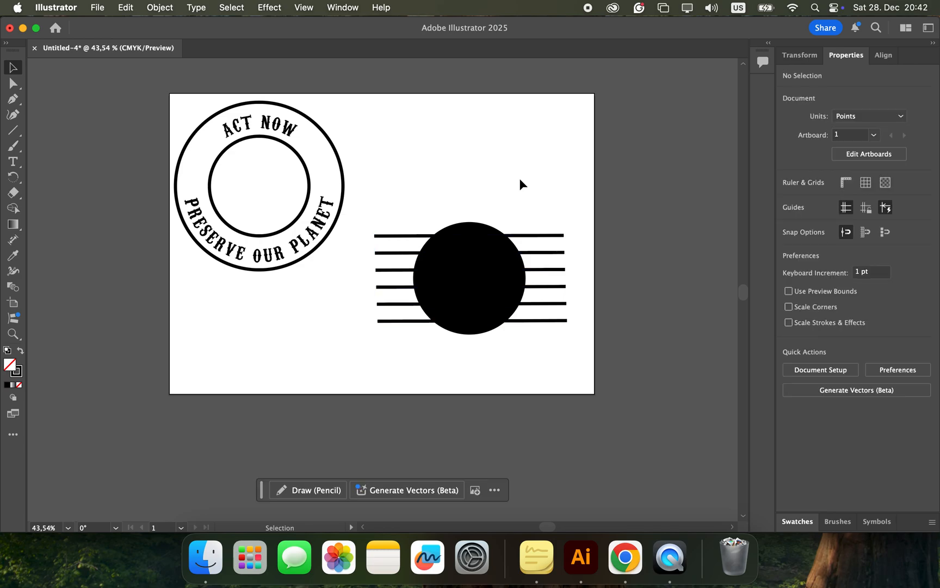
Step: Try to split the black circle along the six lines with Pathfinder Divide, and undo the division
{"action": "left_click_drag", "start_coordinate": [364, 194], "coordinate": [584, 347]}
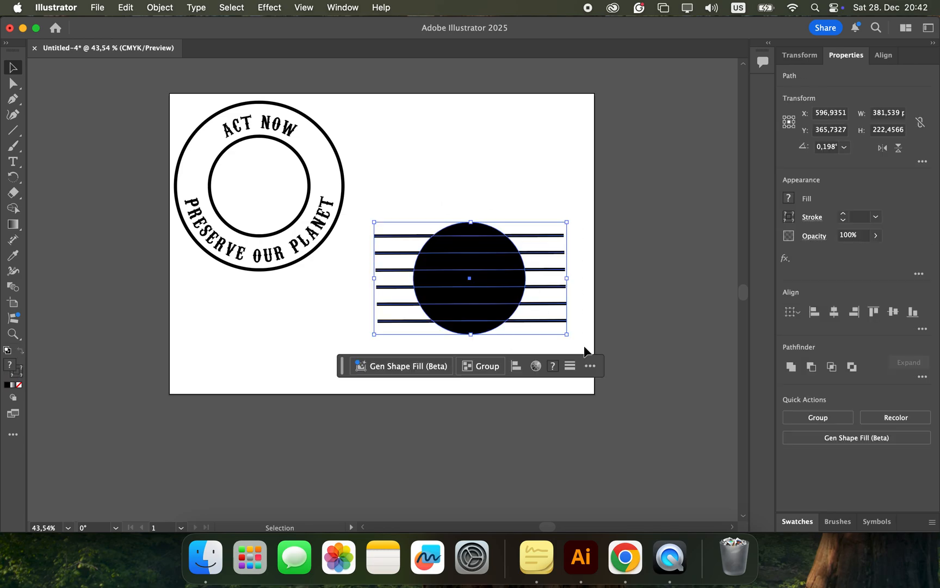
{"action": "left_click", "coordinate": [923, 377]}
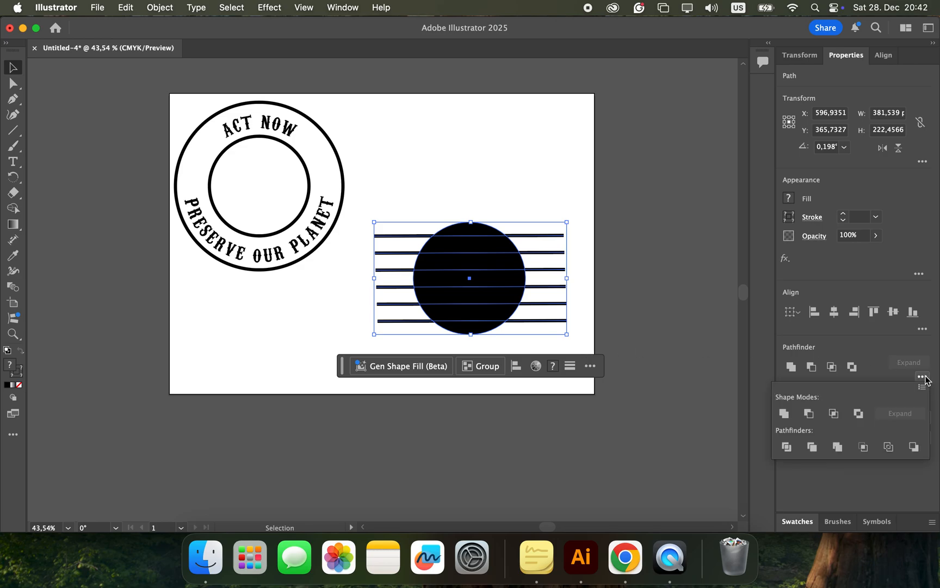
{"action": "left_click", "coordinate": [787, 446]}
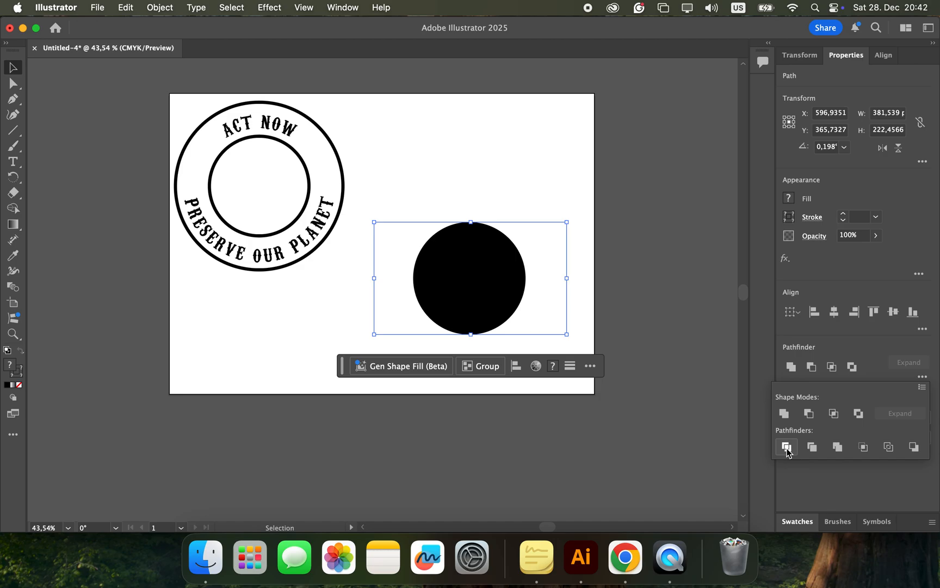
{"action": "left_click", "coordinate": [460, 149]}
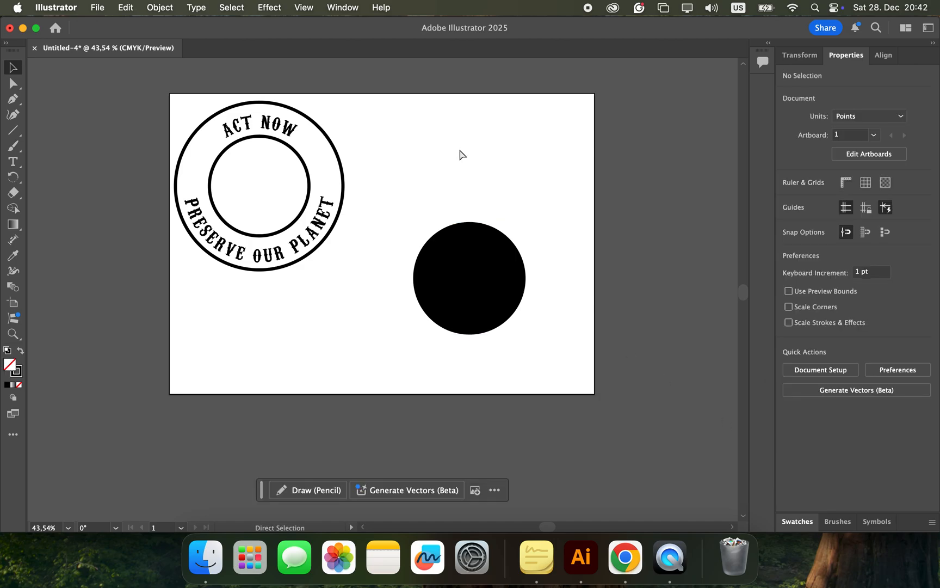
{"action": "key", "text": "super+z"}
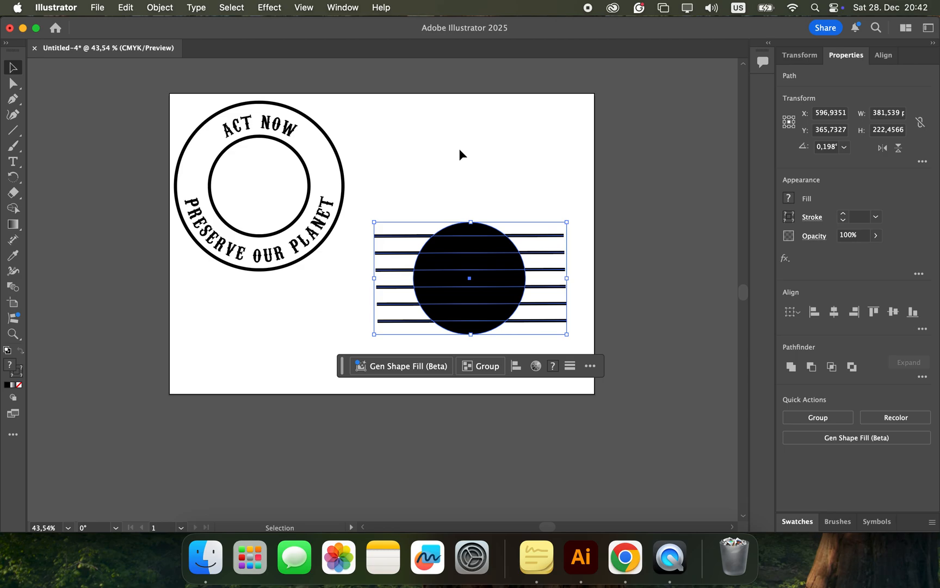
{"action": "left_click", "coordinate": [460, 150]}
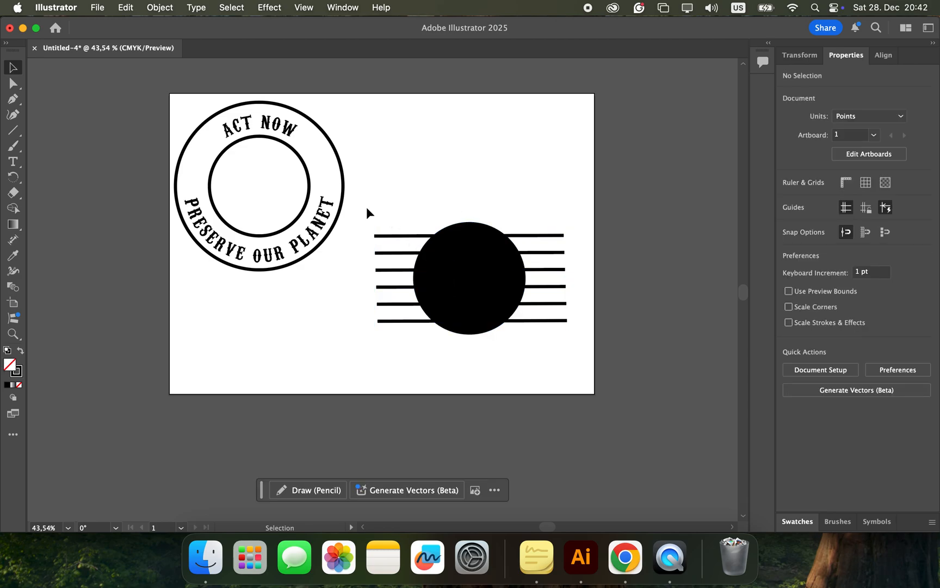
Step: Expand the fill and stroke of the six lines and the black circle
{"action": "left_click_drag", "start_coordinate": [367, 206], "coordinate": [592, 361]}
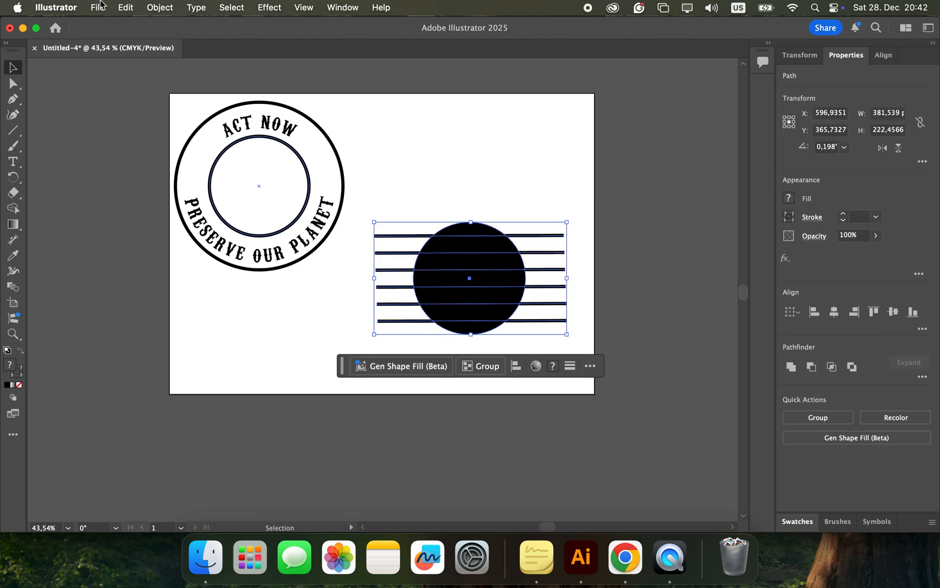
{"action": "left_click", "coordinate": [159, 7]}
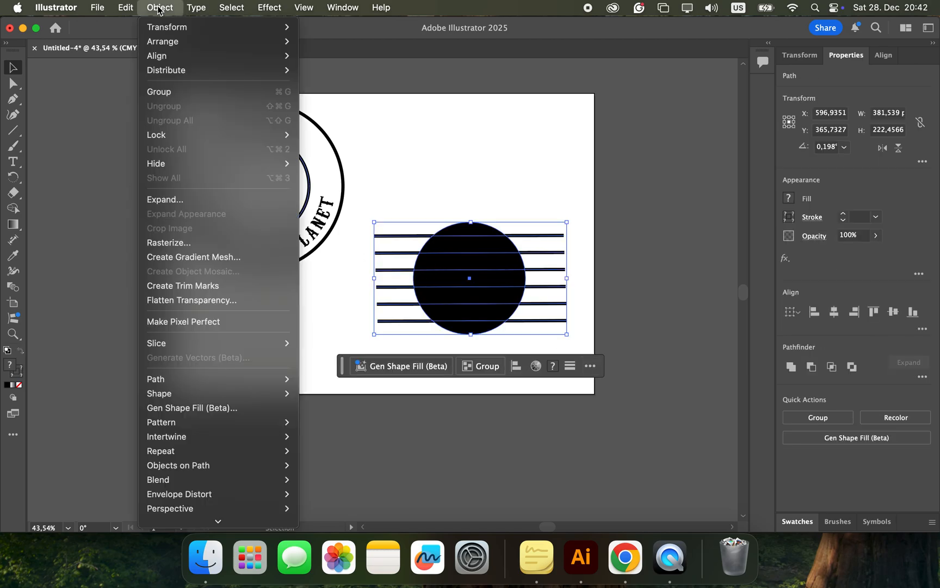
{"action": "left_click", "coordinate": [175, 201]}
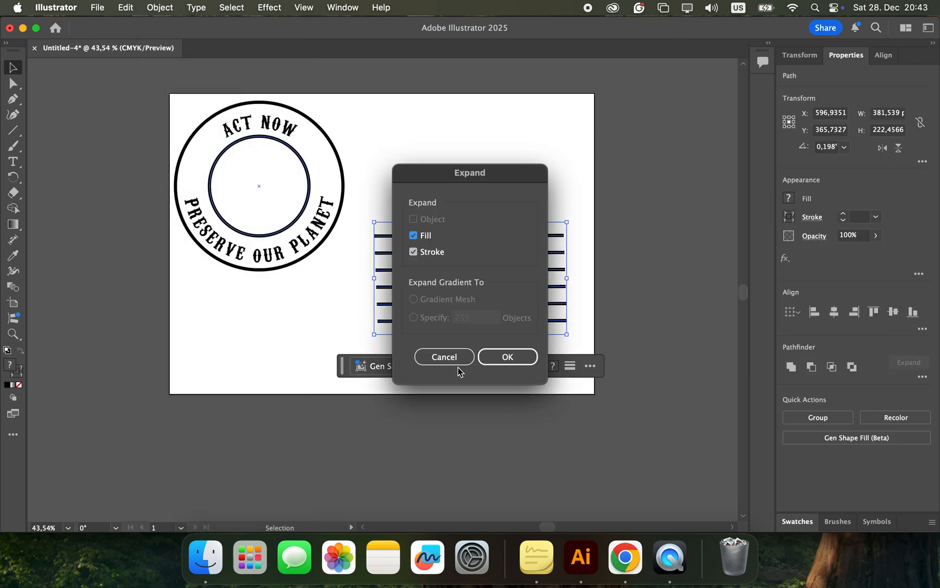
{"action": "left_click", "coordinate": [499, 358]}
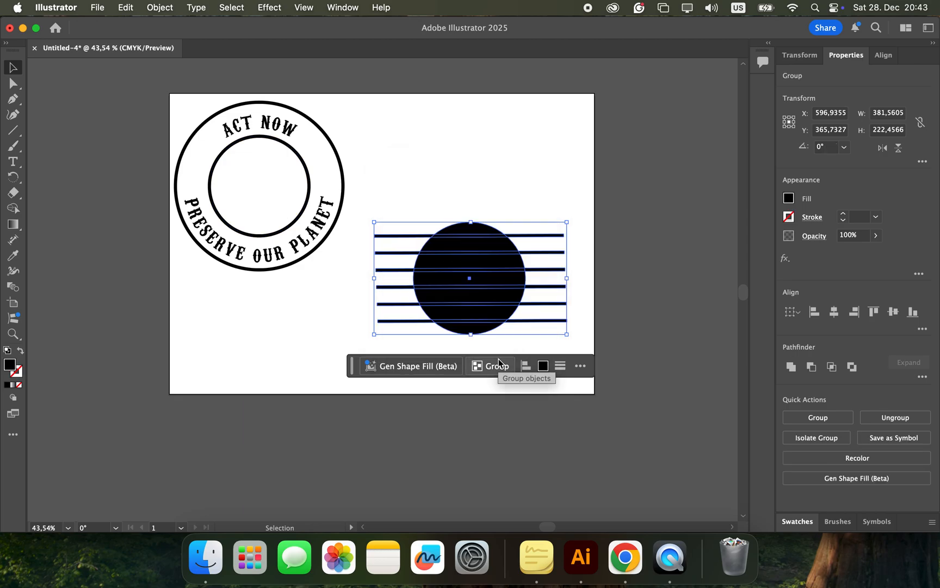
{"action": "left_click", "coordinate": [560, 212]}
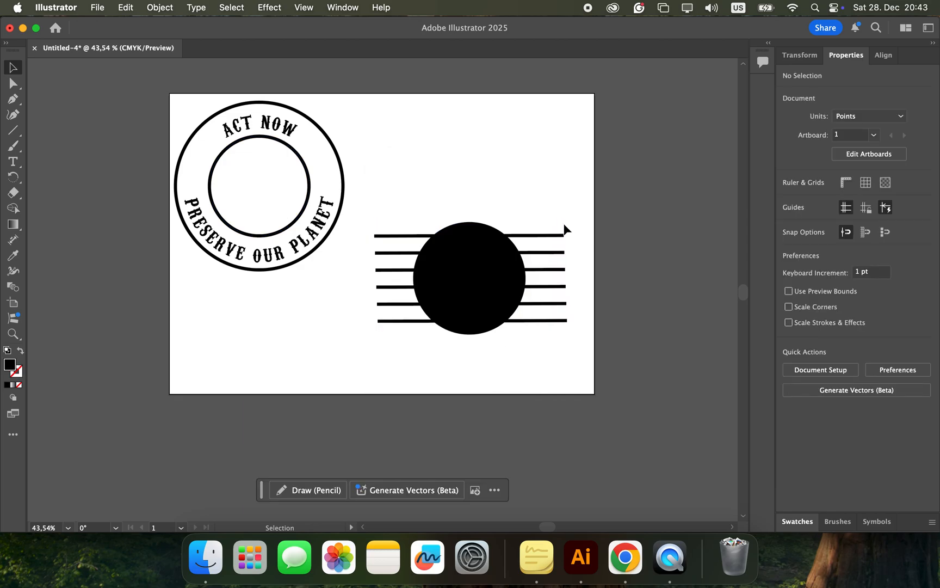
Step: Split the expanded circle and six lines into separate pieces with Pathfinder Divide
{"action": "left_click_drag", "start_coordinate": [564, 224], "coordinate": [550, 342]}
{"action": "left_click_drag", "start_coordinate": [365, 200], "coordinate": [586, 341]}
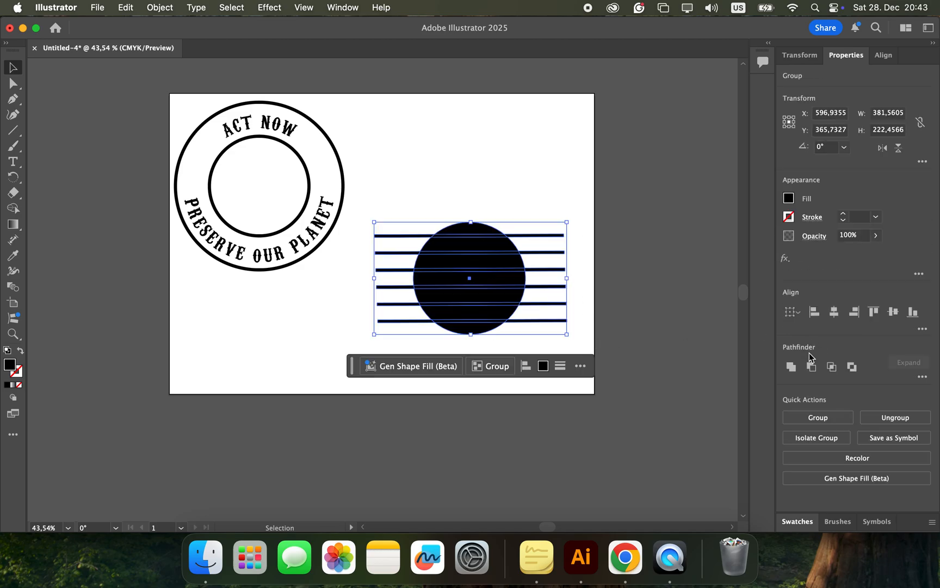
{"action": "left_click", "coordinate": [922, 377]}
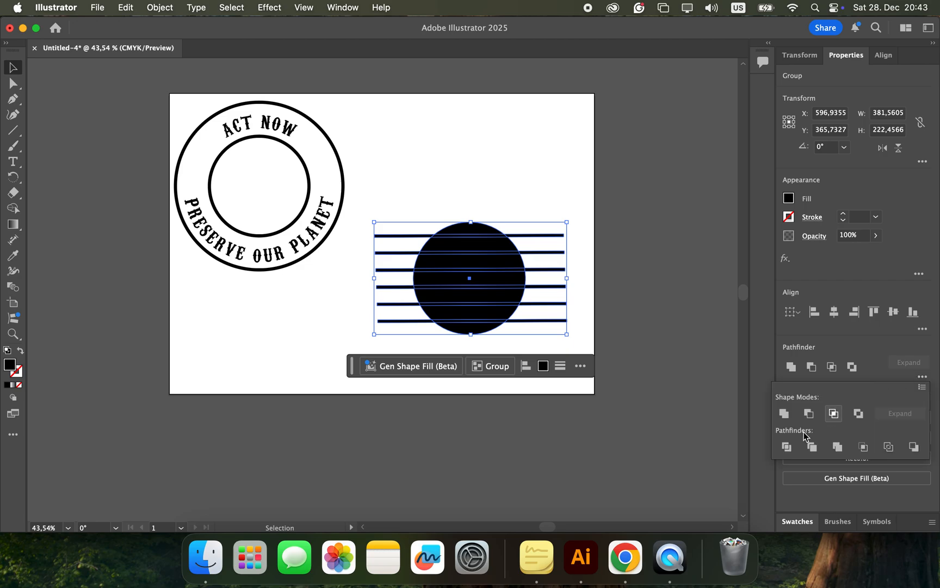
{"action": "left_click", "coordinate": [788, 448]}
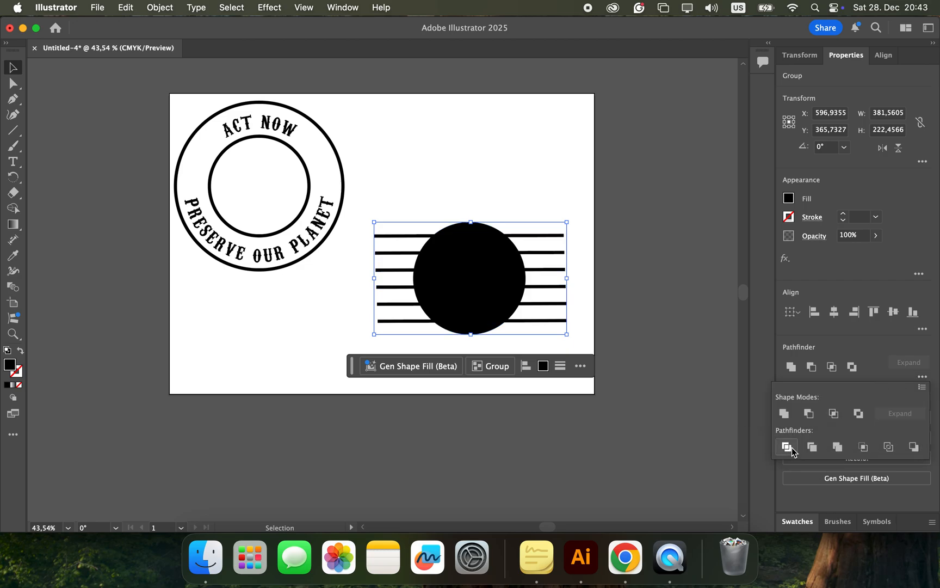
{"action": "left_click", "coordinate": [512, 132]}
Step: Examine the divided circle's slices by selecting them one by one with the Direct Selection tool
{"action": "scroll", "coordinate": [482, 217], "scroll_direction": "up", "scroll_amount": 2}
{"action": "scroll", "coordinate": [481, 215], "scroll_direction": "up", "scroll_amount": 1}
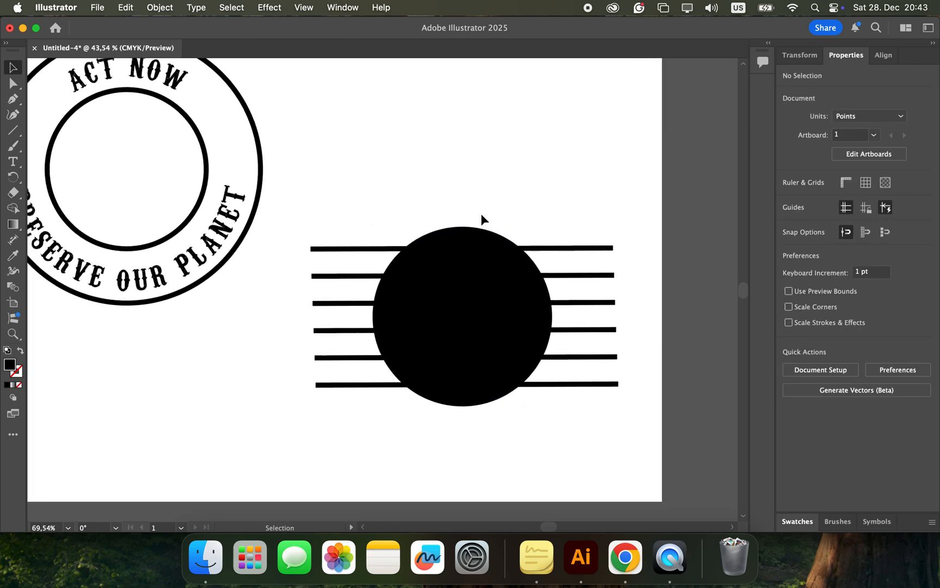
{"action": "left_click", "coordinate": [461, 244]}
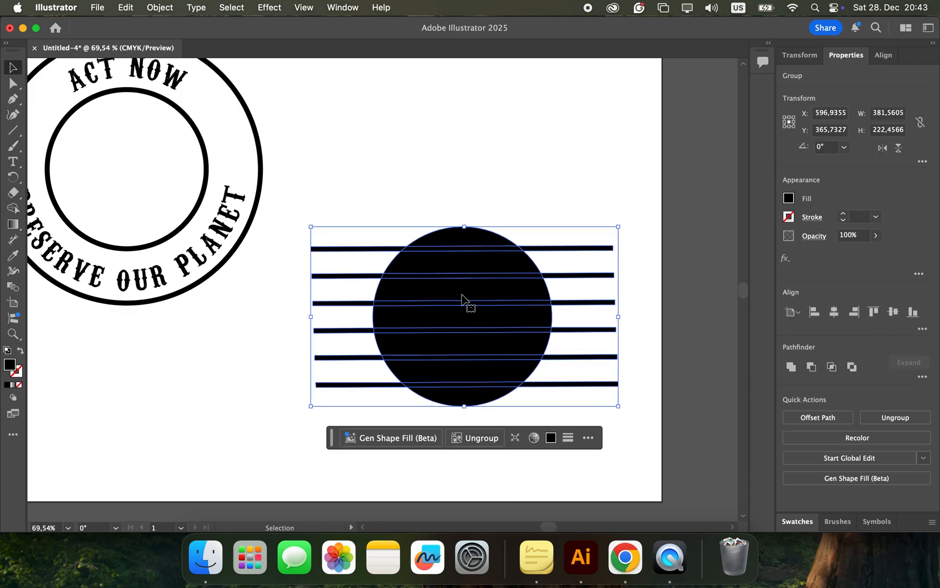
{"action": "left_click", "coordinate": [465, 192]}
{"action": "left_click", "coordinate": [17, 87]}
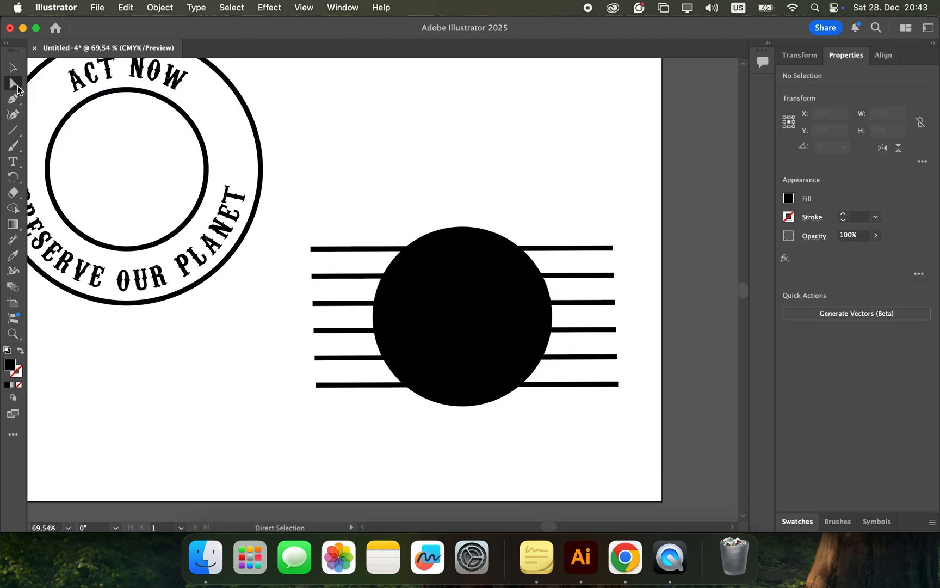
{"action": "left_click", "coordinate": [443, 249]}
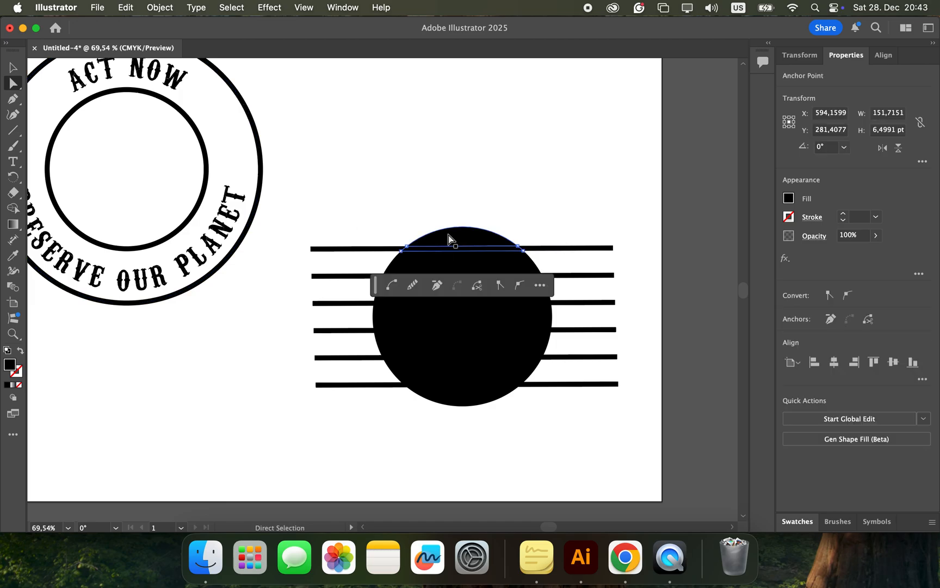
{"action": "left_click", "coordinate": [452, 262]}
{"action": "left_click", "coordinate": [456, 287]}
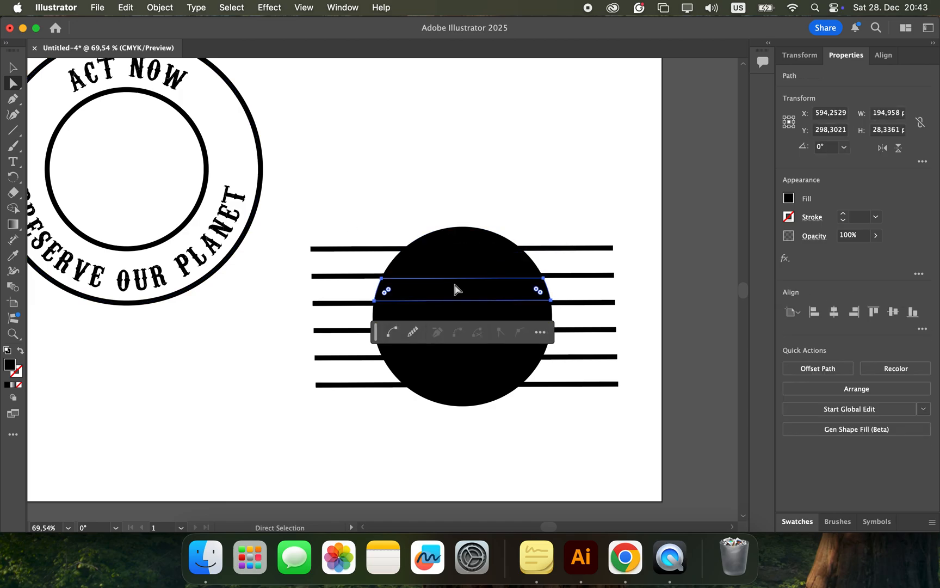
{"action": "left_click", "coordinate": [464, 317]}
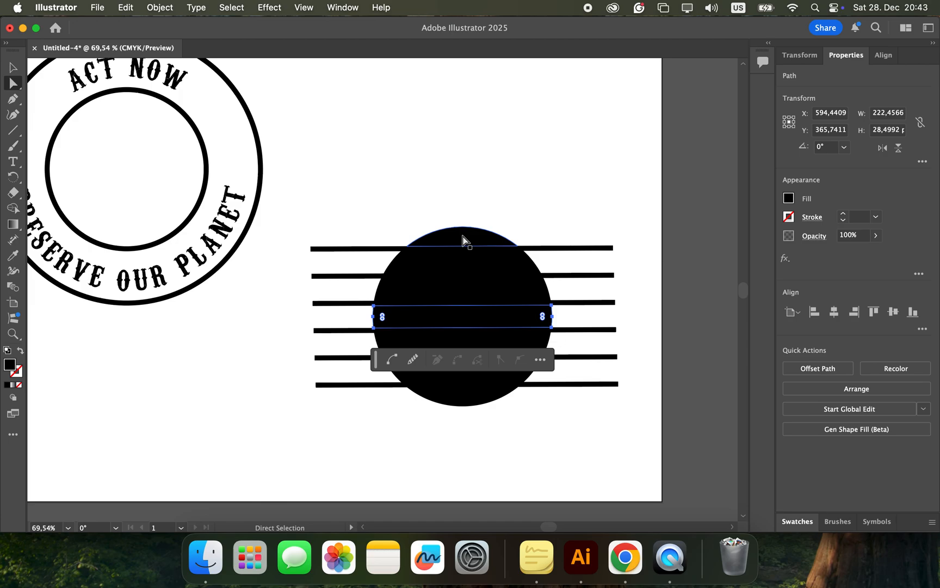
Step: Delete every piece of the six lines, both inside the circle and on either side, keeping only the black slices
{"action": "left_click", "coordinate": [362, 252]}
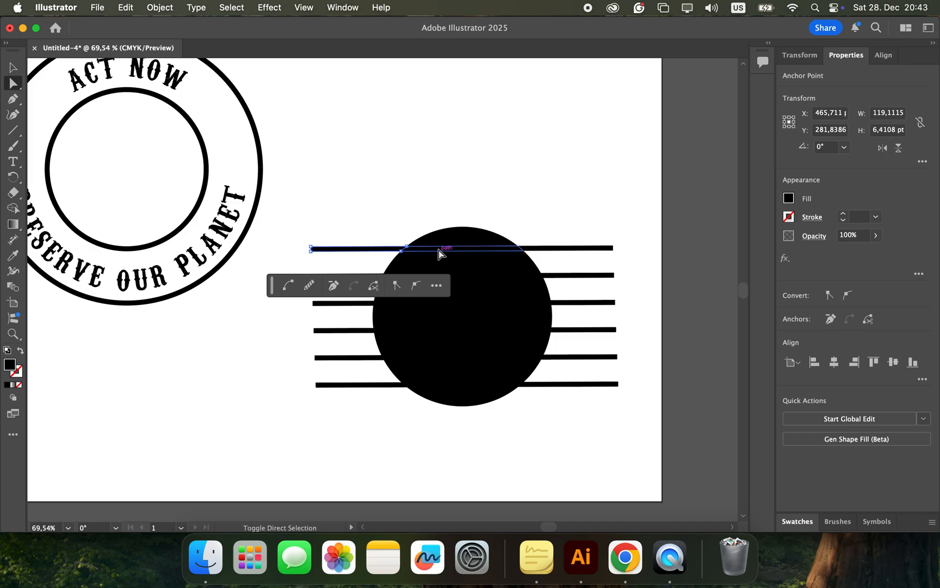
{"action": "left_click", "coordinate": [440, 253], "text": "shift"}
{"action": "left_click", "coordinate": [557, 251], "text": "shift"}
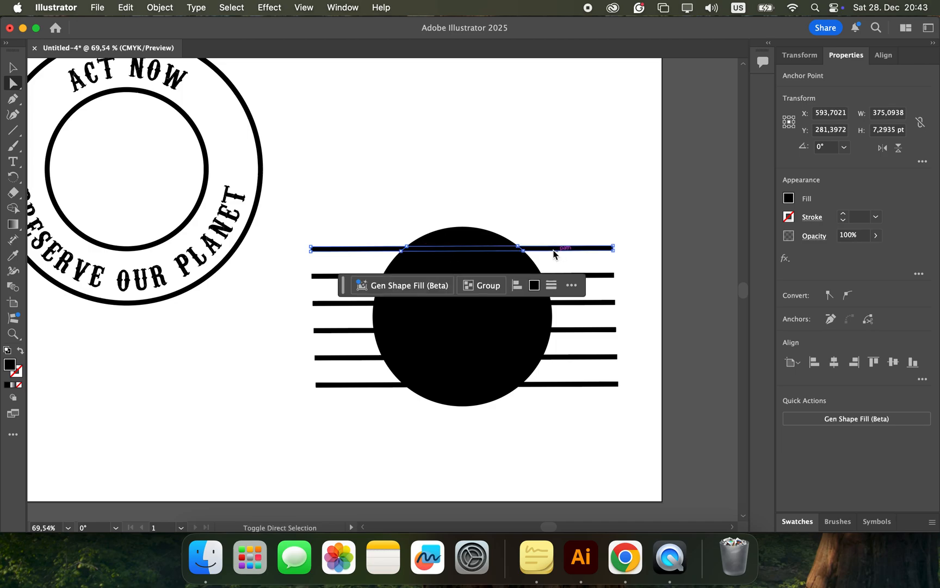
{"action": "left_click", "coordinate": [322, 275], "text": "shift"}
{"action": "left_click", "coordinate": [324, 303], "text": "shift"}
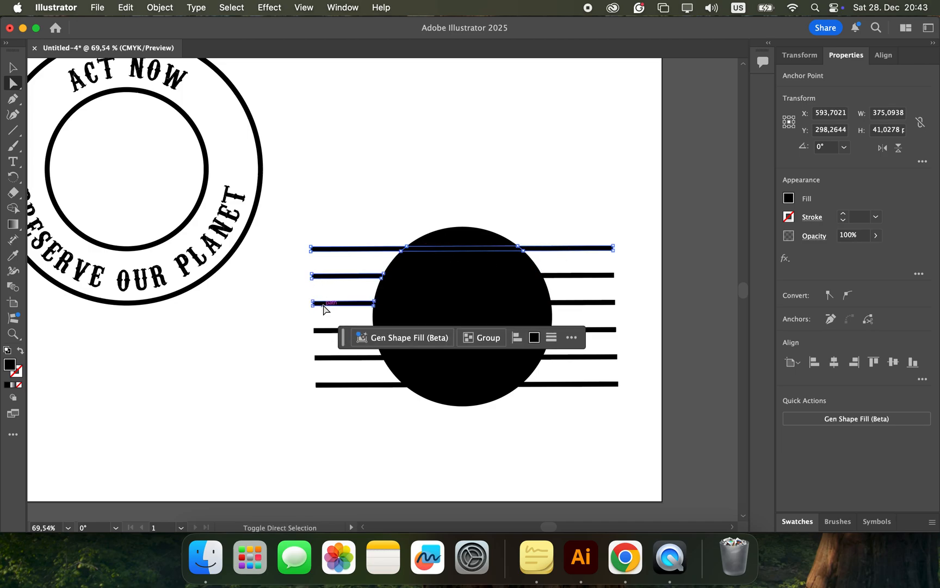
{"action": "left_click", "coordinate": [323, 330], "text": "shift"}
{"action": "left_click", "coordinate": [322, 358], "text": "shift"}
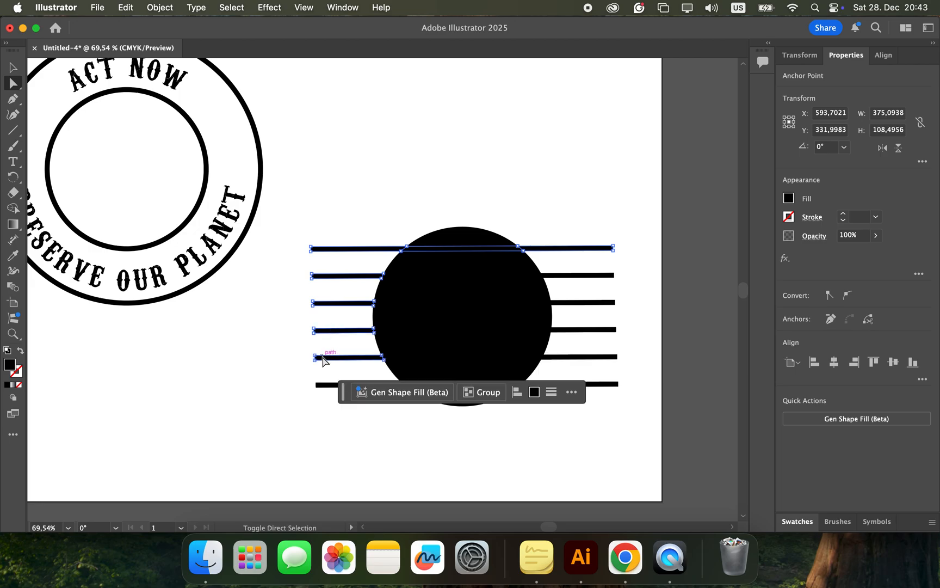
{"action": "left_click", "coordinate": [324, 385], "text": "shift"}
{"action": "left_click", "coordinate": [421, 277], "text": "shift"}
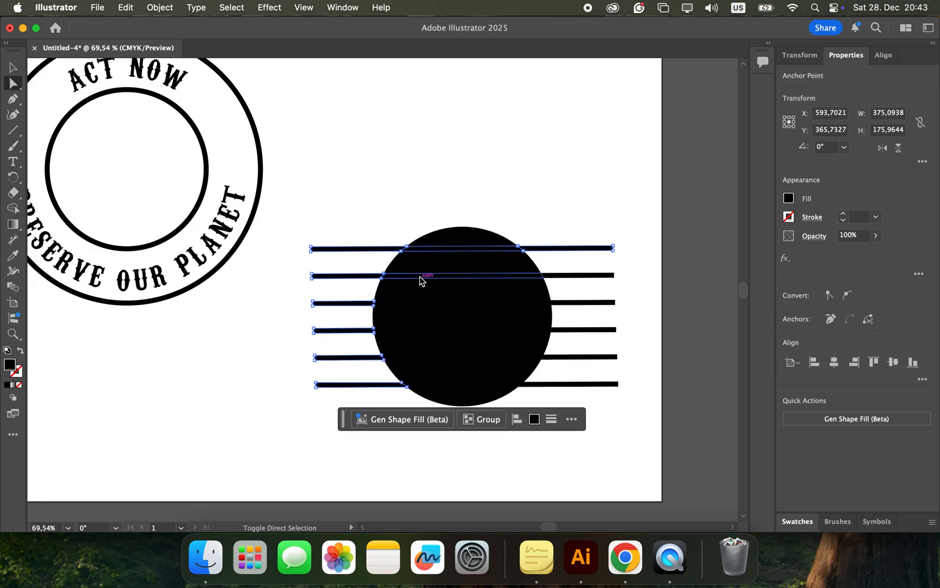
{"action": "left_click", "coordinate": [421, 303], "text": "shift"}
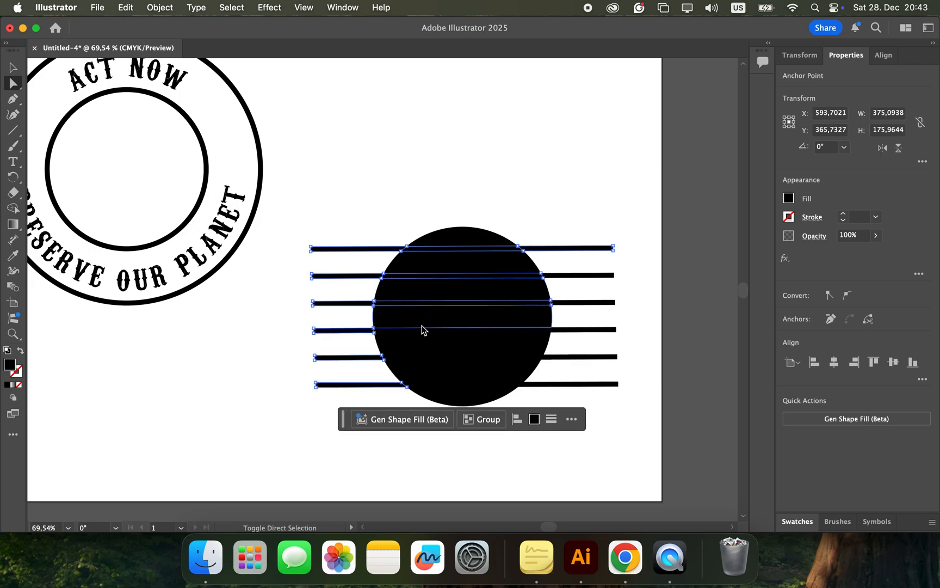
{"action": "left_click", "coordinate": [424, 329], "text": "shift"}
{"action": "left_click", "coordinate": [425, 358], "text": "shift"}
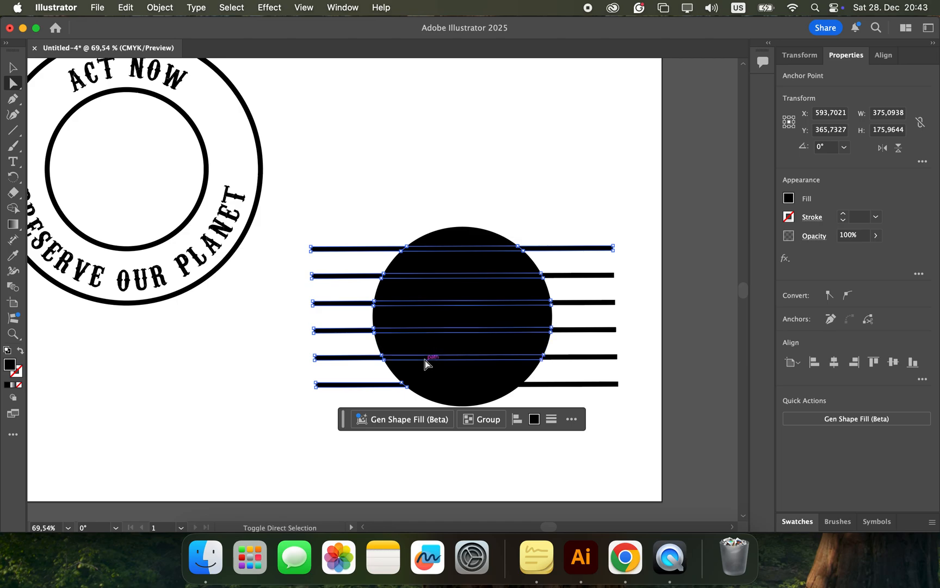
{"action": "left_click", "coordinate": [428, 385], "text": "shift"}
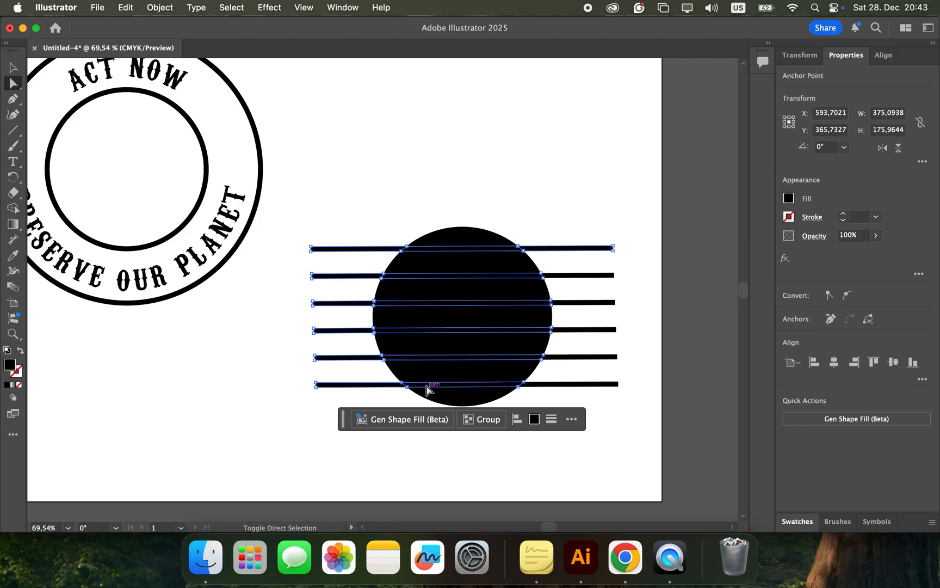
{"action": "left_click", "coordinate": [566, 276], "text": "shift"}
{"action": "left_click", "coordinate": [579, 303], "text": "shift"}
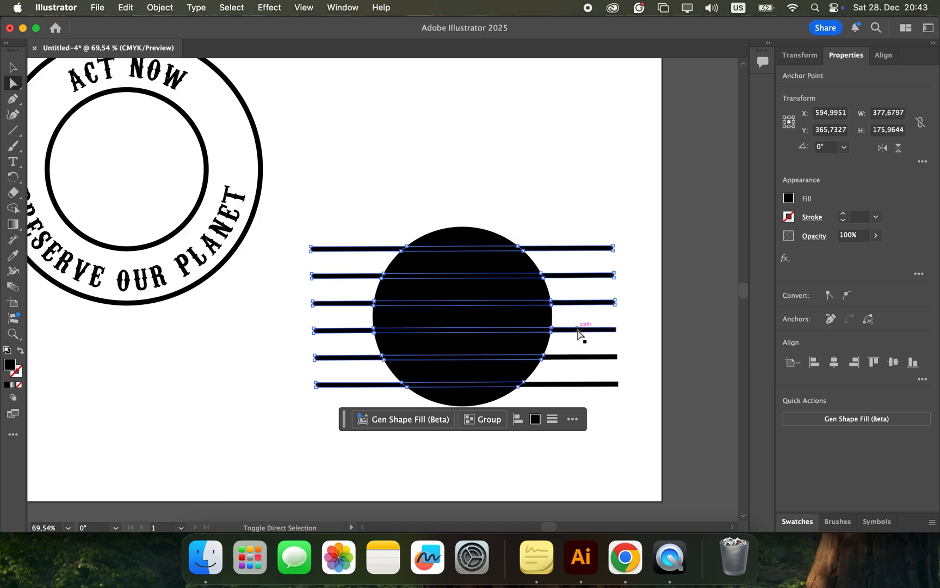
{"action": "left_click", "coordinate": [579, 330], "text": "shift"}
{"action": "left_click", "coordinate": [577, 358], "text": "shift"}
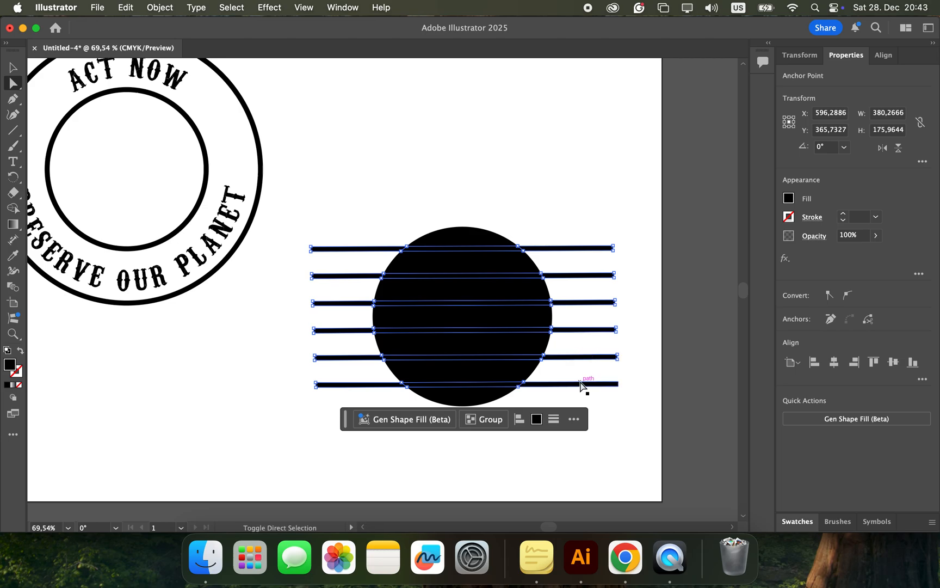
{"action": "left_click", "coordinate": [580, 385], "text": "shift"}
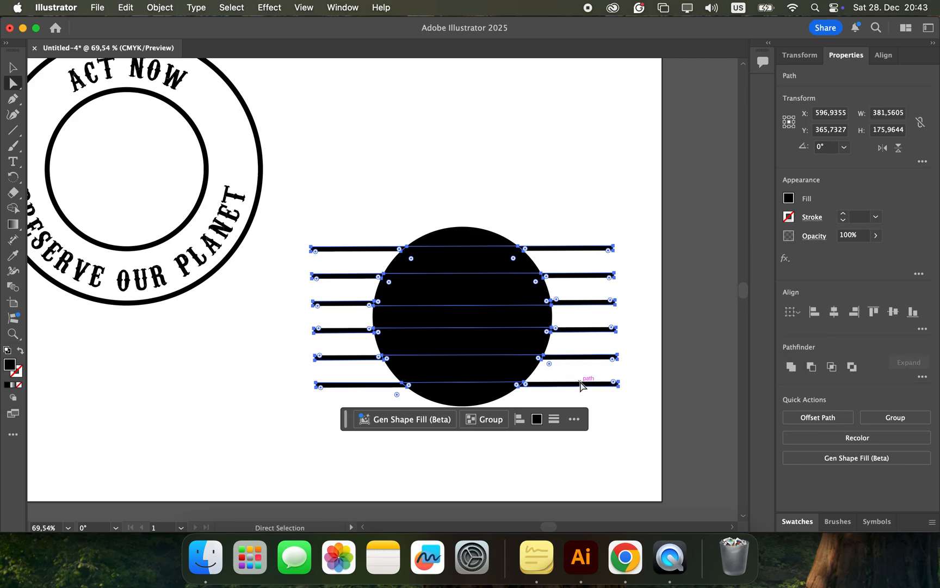
{"action": "key", "text": "Delete"}
Step: Fill the circle's top slice with the orange-red swatch C=0 M=80 Y=95 K=0 and the second slice with light orange
{"action": "scroll", "coordinate": [580, 385], "scroll_direction": "up", "scroll_amount": 3}
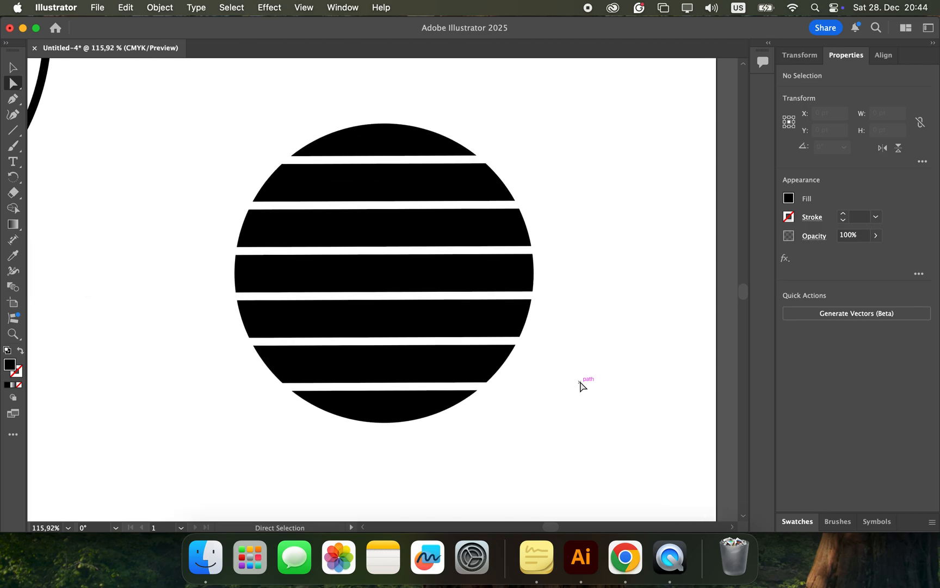
{"action": "scroll", "coordinate": [580, 385], "scroll_direction": "down", "scroll_amount": 2}
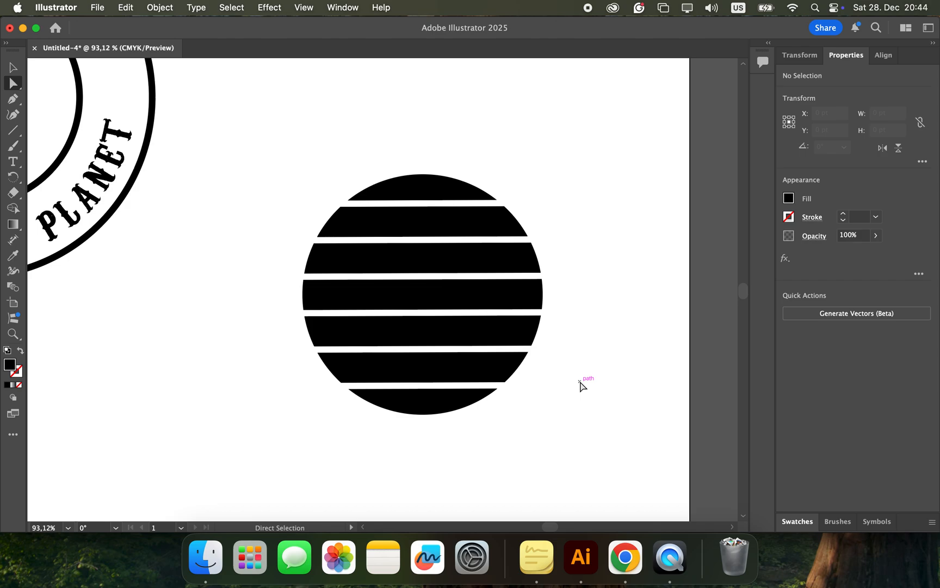
{"action": "left_click", "coordinate": [431, 188]}
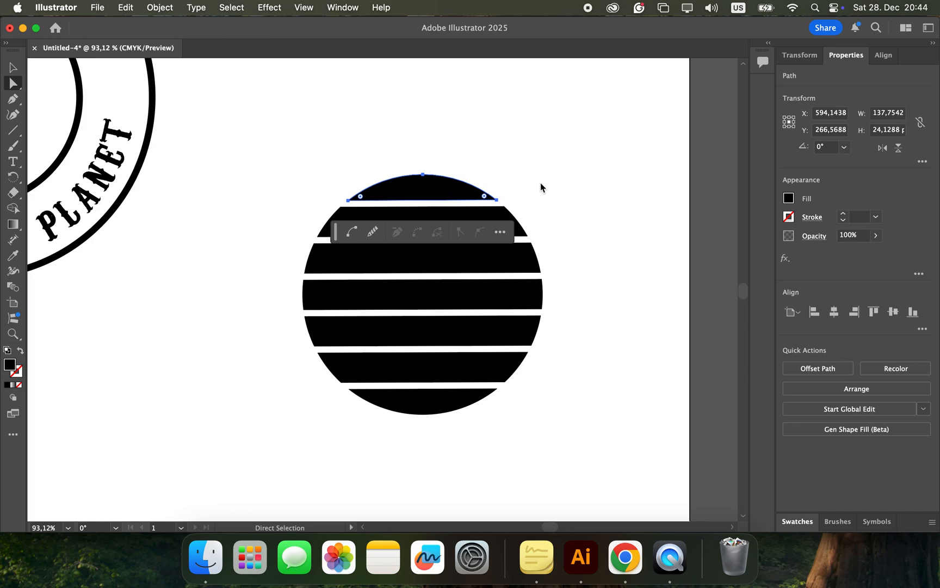
{"action": "left_click", "coordinate": [788, 199]}
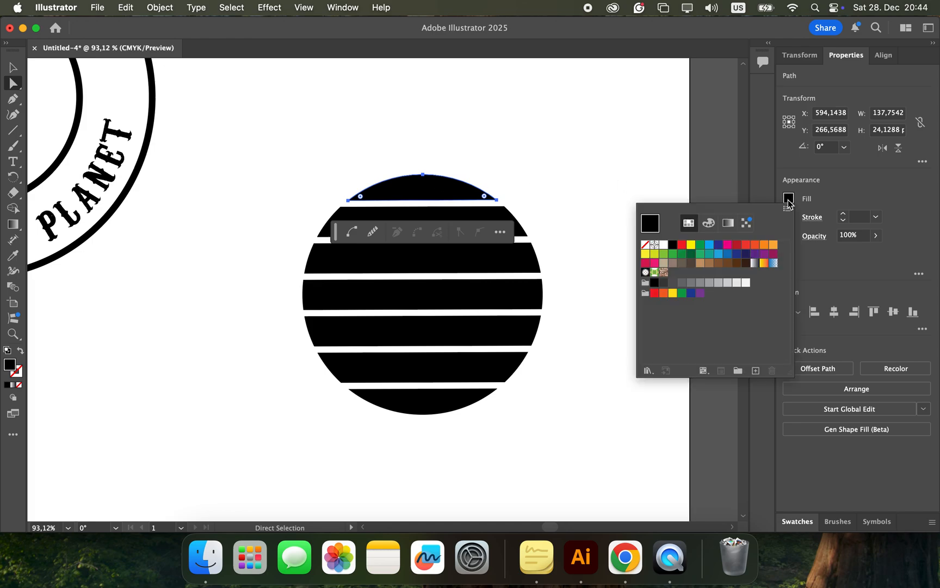
{"action": "left_click", "coordinate": [755, 244]}
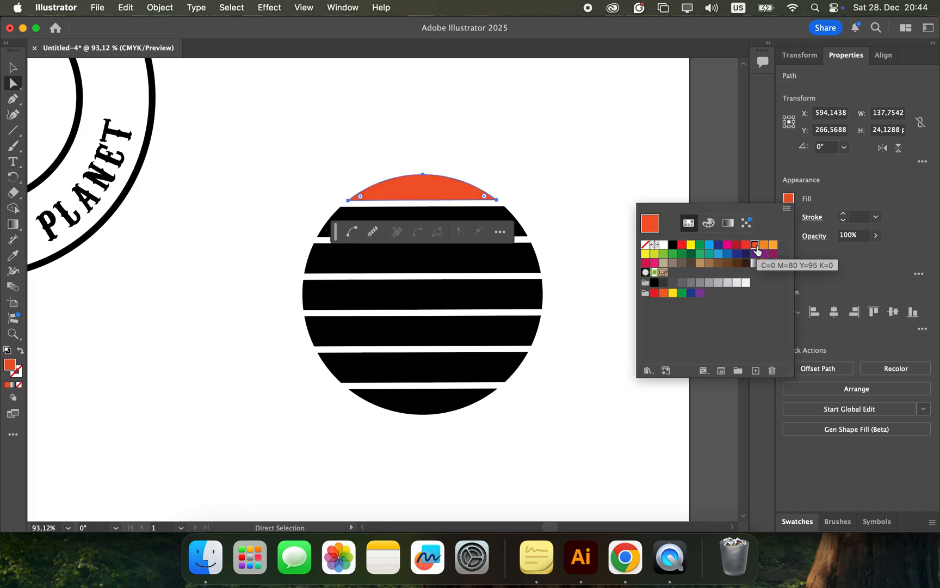
{"action": "left_click", "coordinate": [506, 218]}
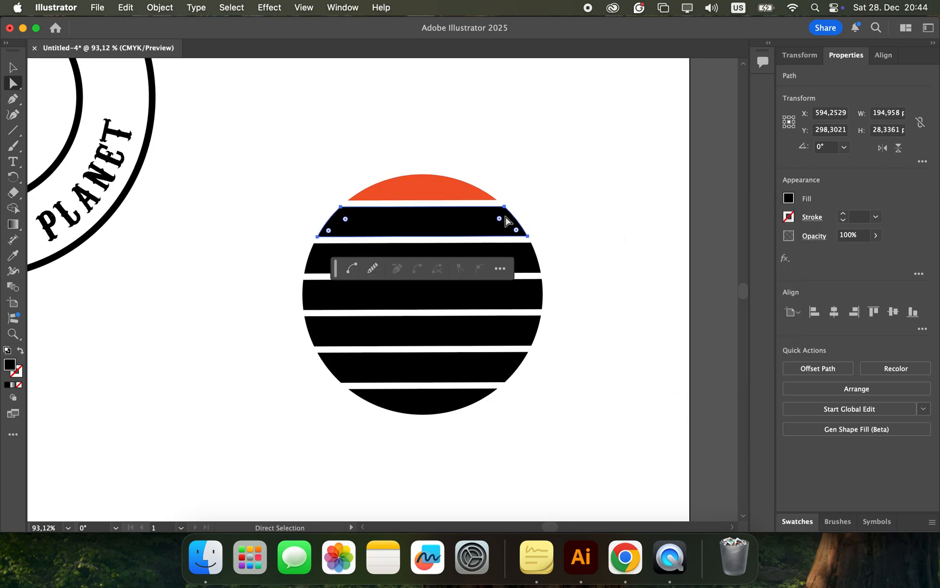
{"action": "left_click", "coordinate": [790, 200]}
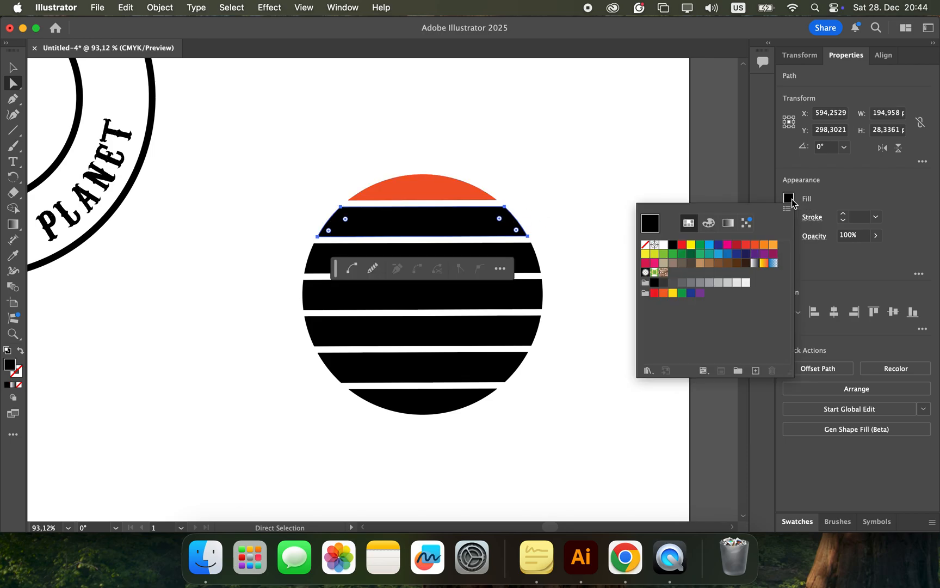
{"action": "left_click", "coordinate": [773, 246]}
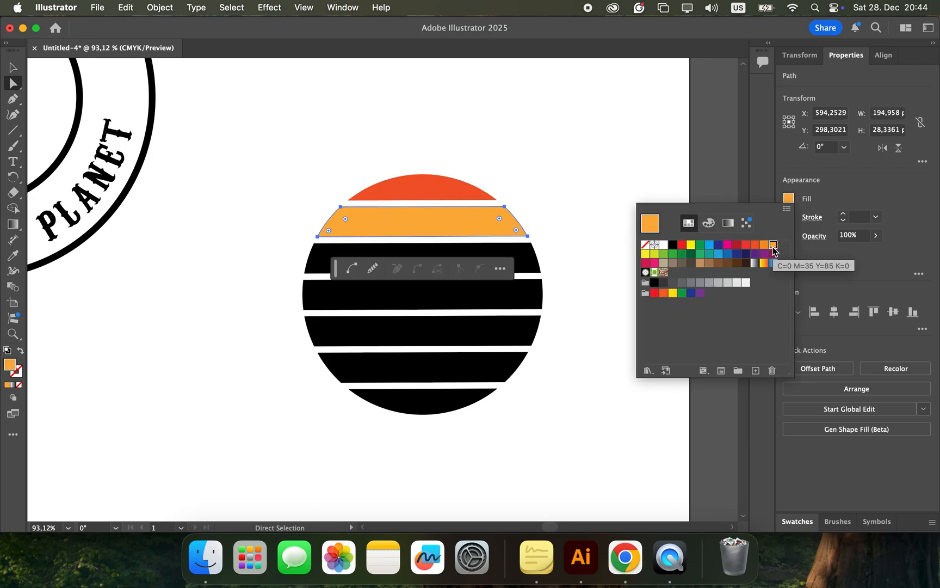
Step: Fill the third slice from the top with the dark red swatch and deselect it
{"action": "left_click", "coordinate": [534, 269]}
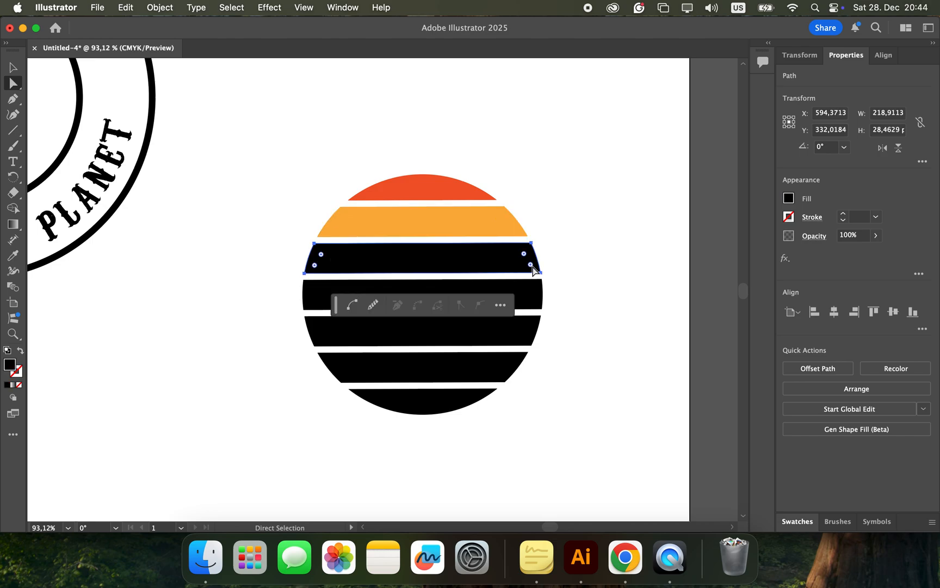
{"action": "left_click", "coordinate": [789, 200]}
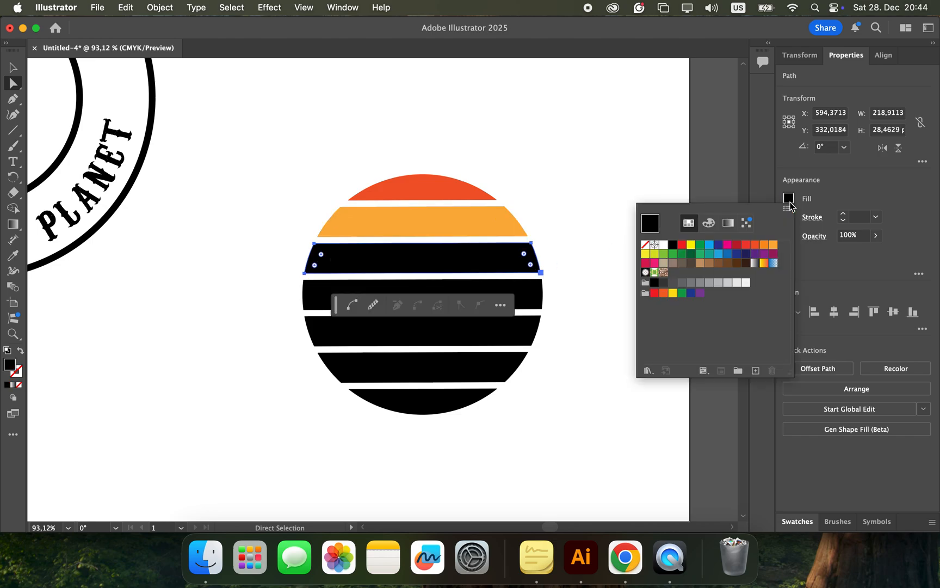
{"action": "left_click", "coordinate": [737, 245]}
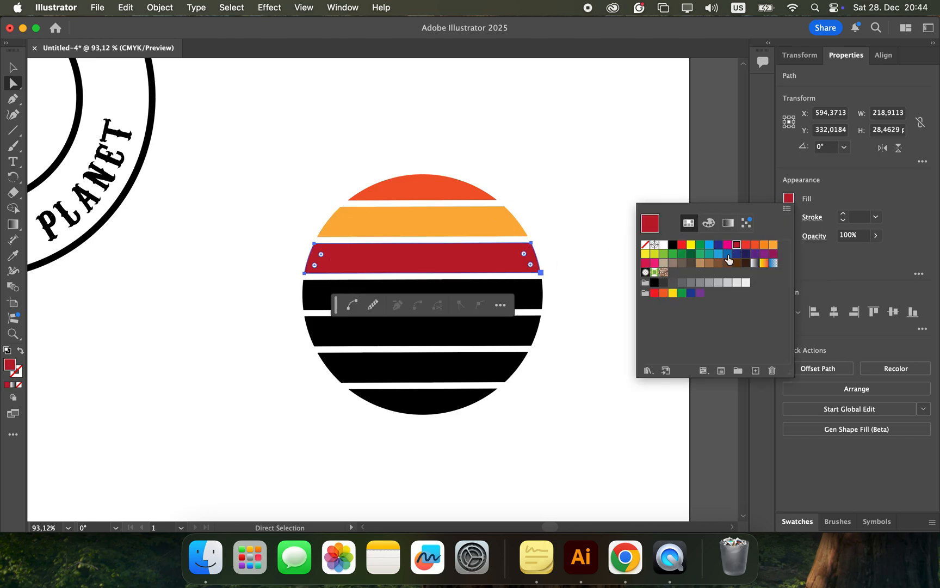
{"action": "left_click", "coordinate": [601, 393]}
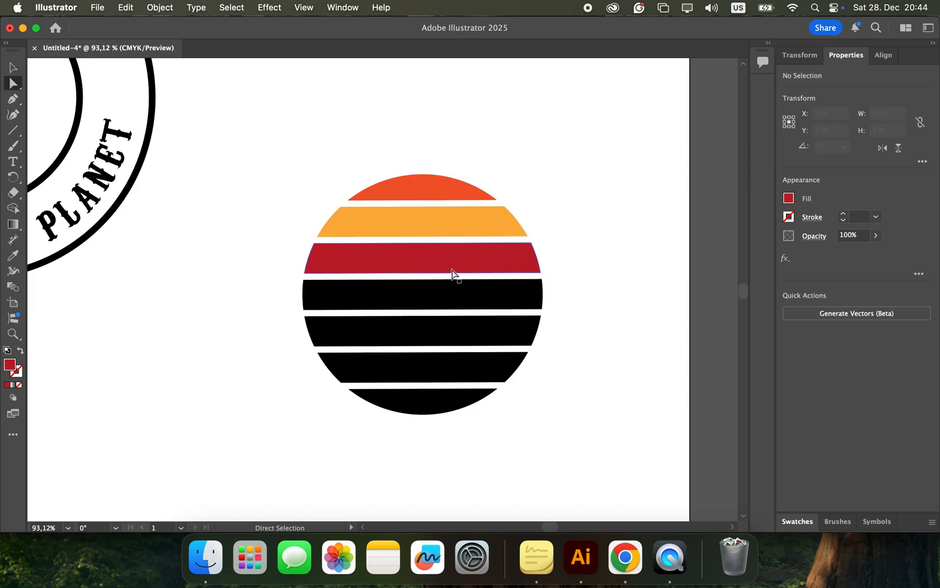
Step: Look up the hex codes of the City Sunset Color Palette on color-hex in Chrome, and return to Illustrator
{"action": "key", "text": "ctrl+Right"}
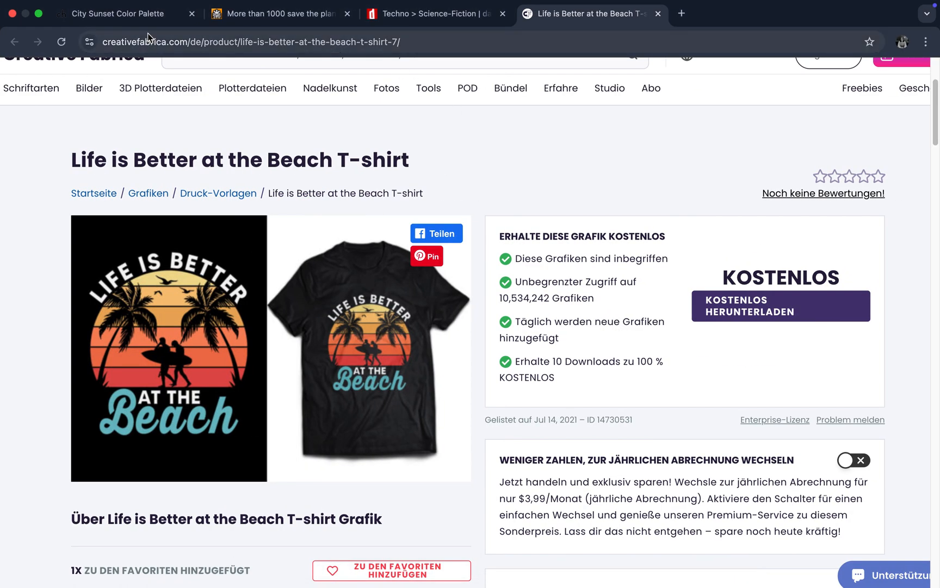
{"action": "left_click", "coordinate": [112, 16]}
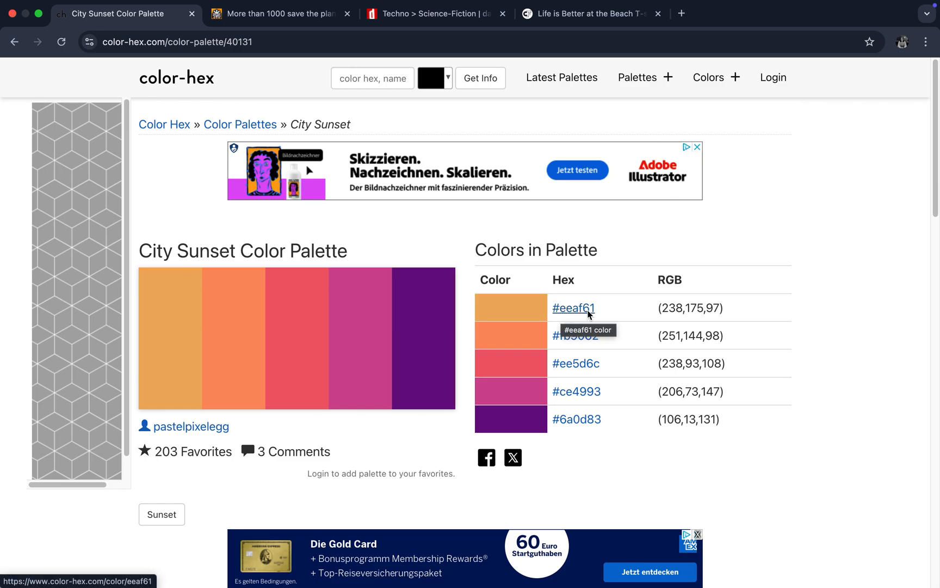
{"action": "key", "text": "super+Tab"}
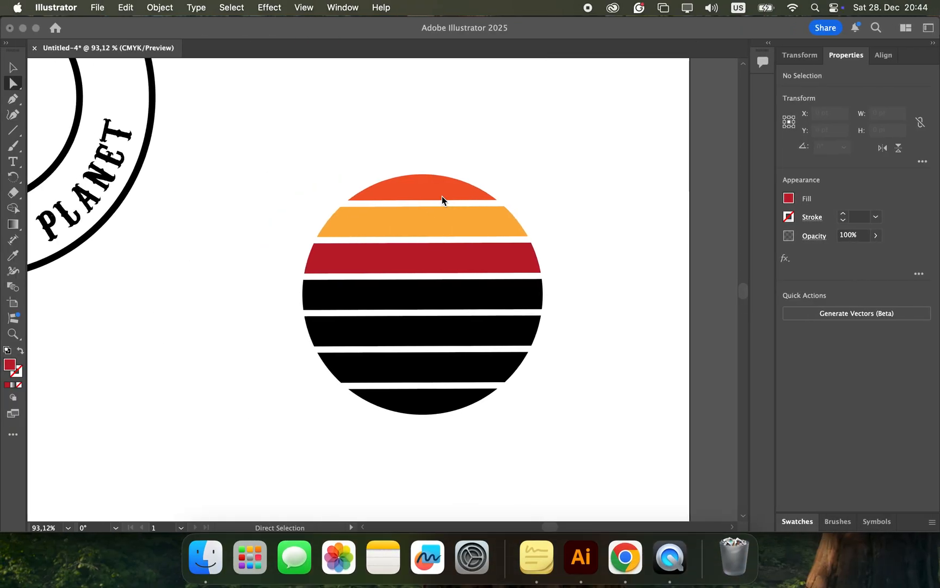
Step: Fill the striped circle's top slice with the hex colour eeaf61
{"action": "left_click", "coordinate": [441, 199]}
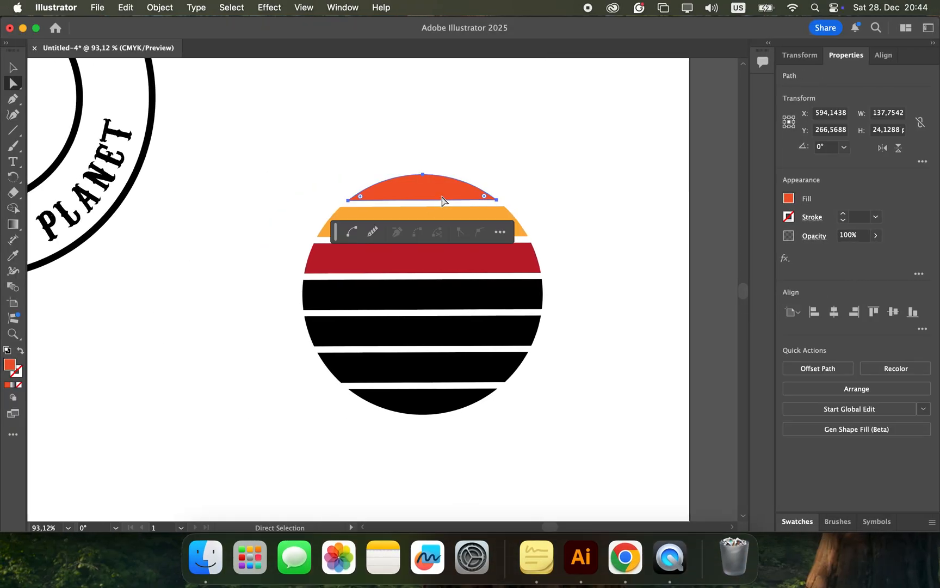
{"action": "left_click", "coordinate": [790, 199]}
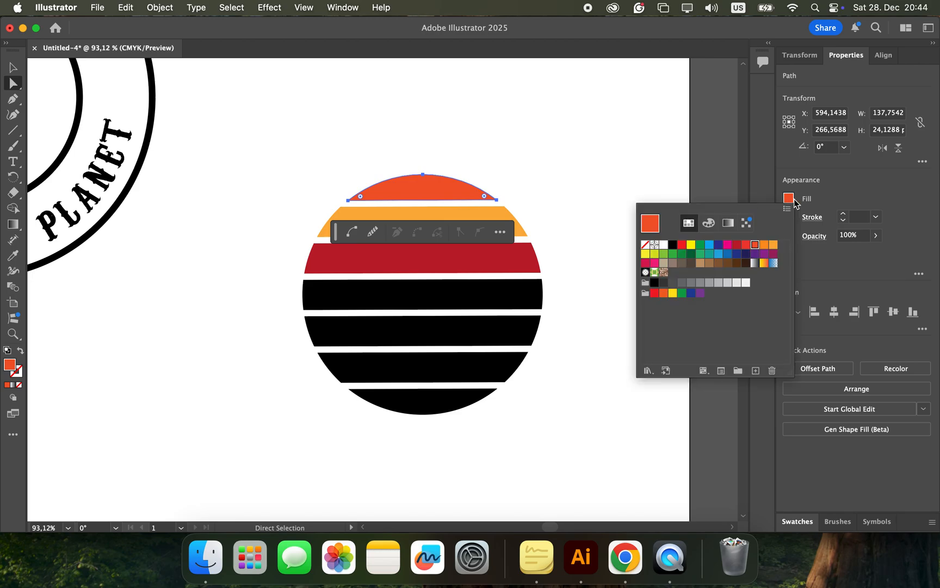
{"action": "left_click", "coordinate": [708, 223]}
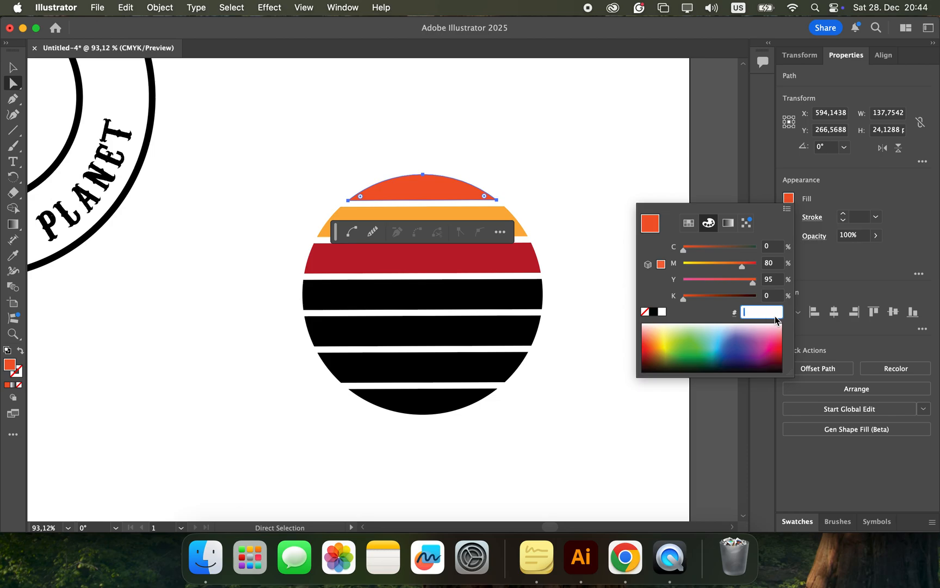
{"action": "type", "text": "eeaf61"}
{"action": "key", "text": "Return"}
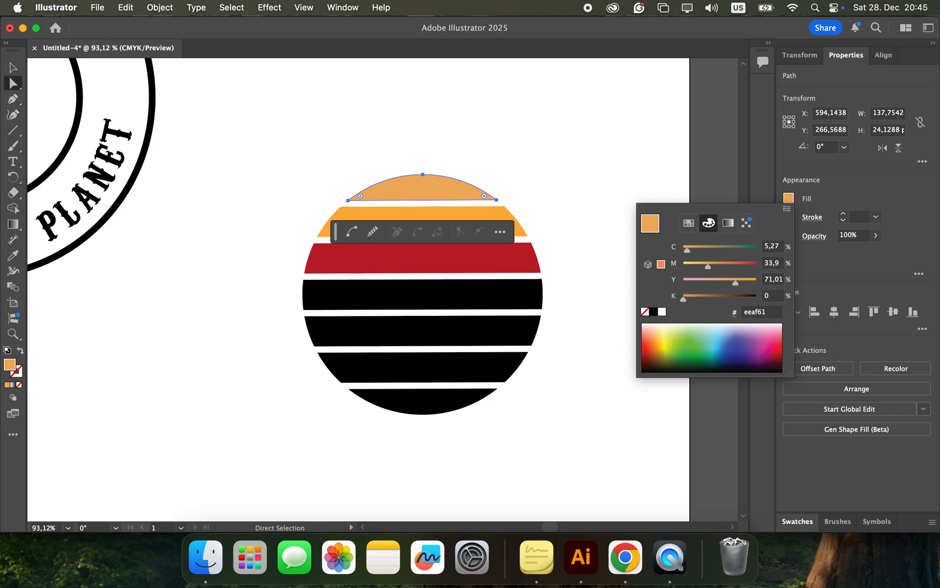
{"action": "left_click", "coordinate": [644, 459]}
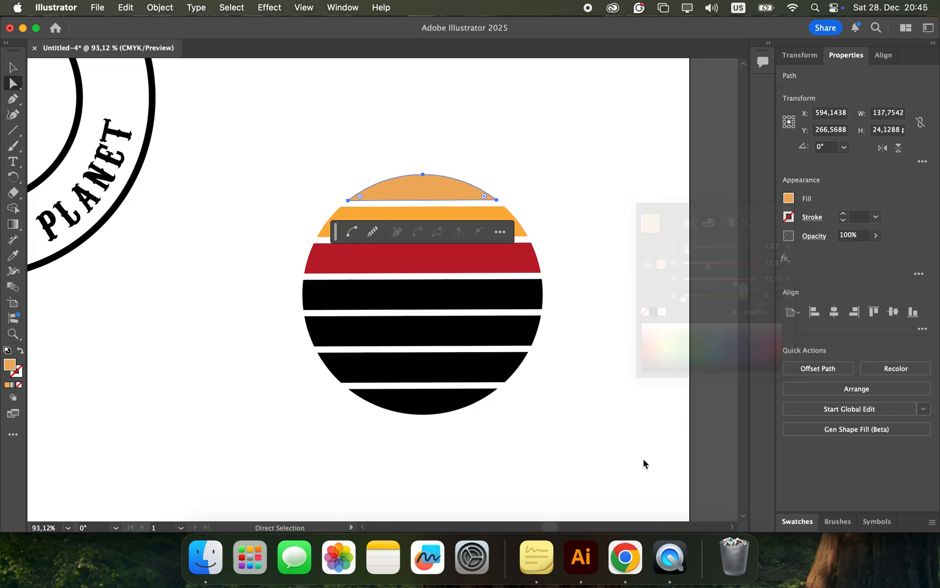
Step: Look up the third City Sunset colour on color-hex in Chrome and fill the circle's second slice with hex ee5d6c in Illustrator
{"action": "left_click", "coordinate": [463, 217]}
{"action": "key", "text": "ctrl+Right"}
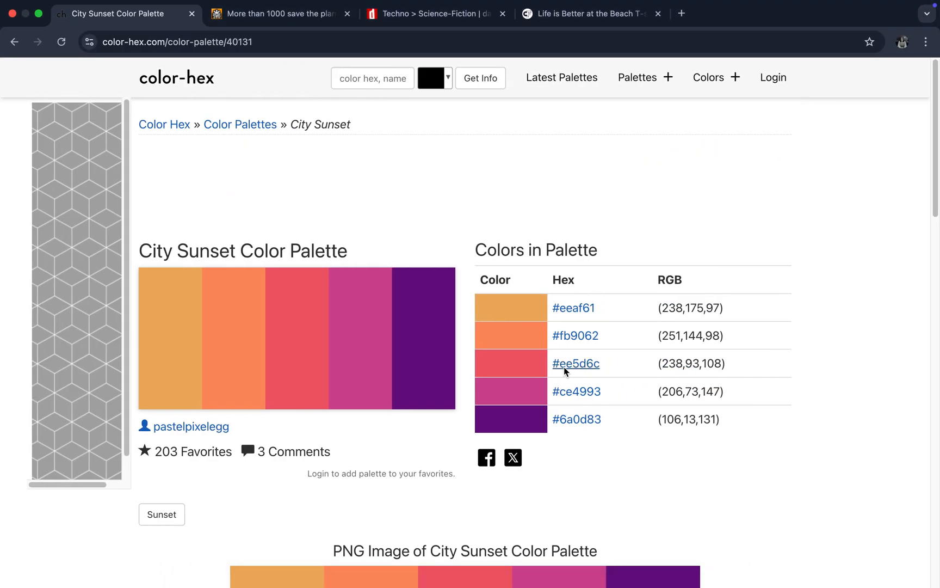
{"action": "key", "text": "ctrl+Left"}
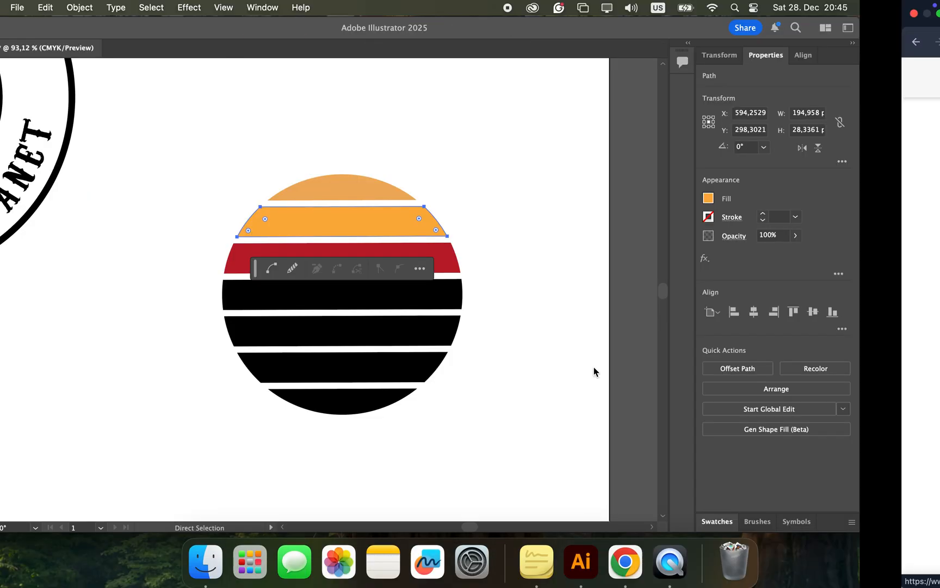
{"action": "left_click", "coordinate": [791, 199]}
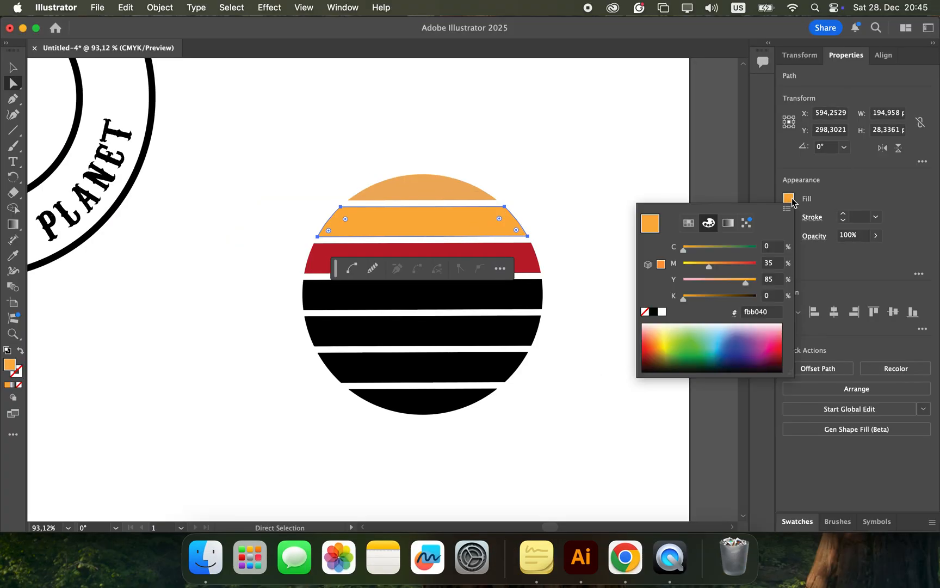
{"action": "left_click", "coordinate": [768, 313]}
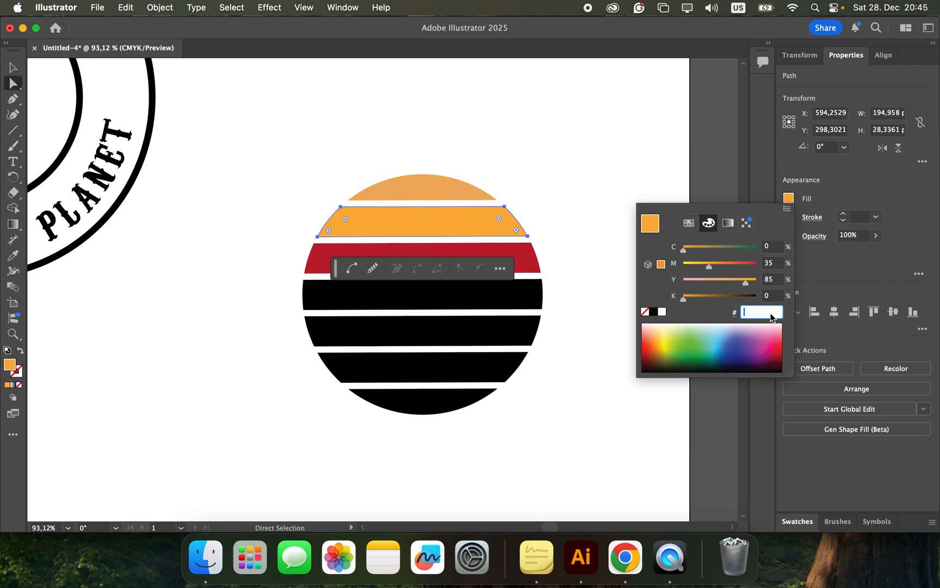
{"action": "type", "text": "ee5d6c"}
{"action": "key", "text": "Return"}
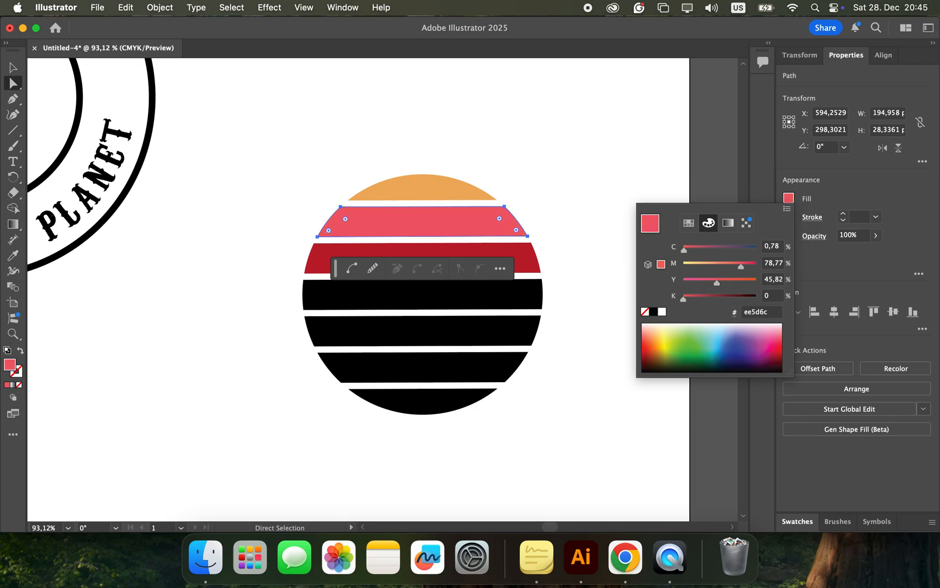
{"action": "left_click", "coordinate": [660, 386]}
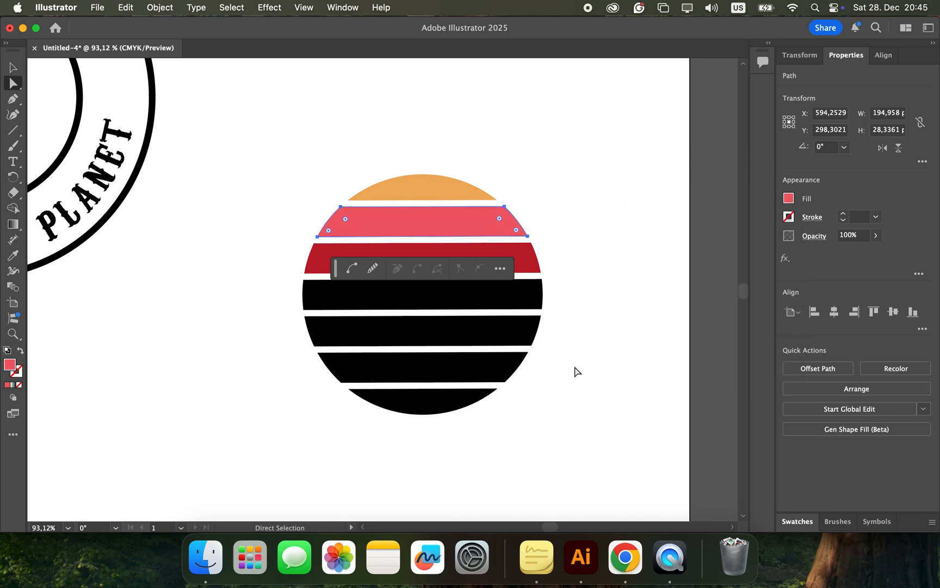
{"action": "left_click", "coordinate": [598, 247]}
Step: Fill the fourth slice from the top with a brown swatch and the fifth slice with a dark grey-brown swatch
{"action": "left_click", "coordinate": [423, 287]}
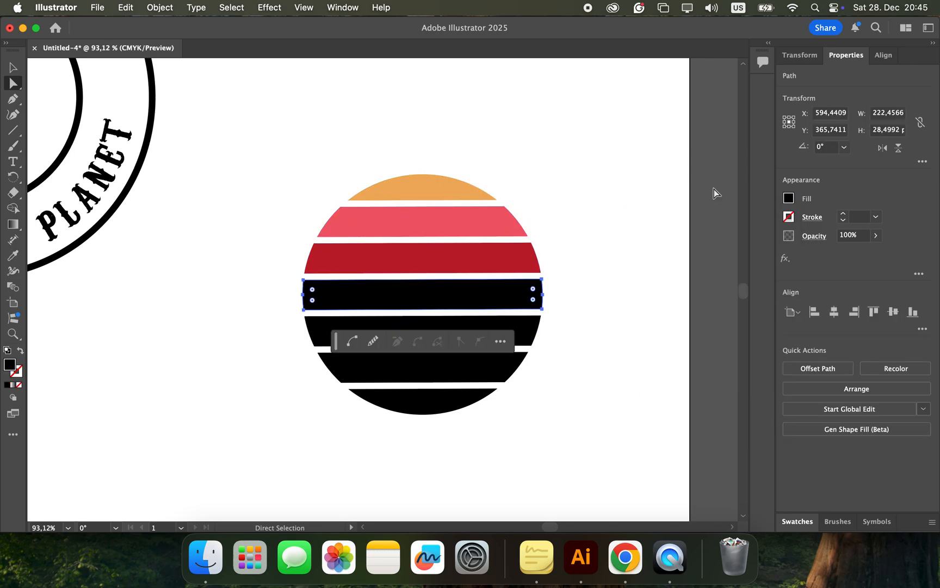
{"action": "left_click", "coordinate": [790, 199]}
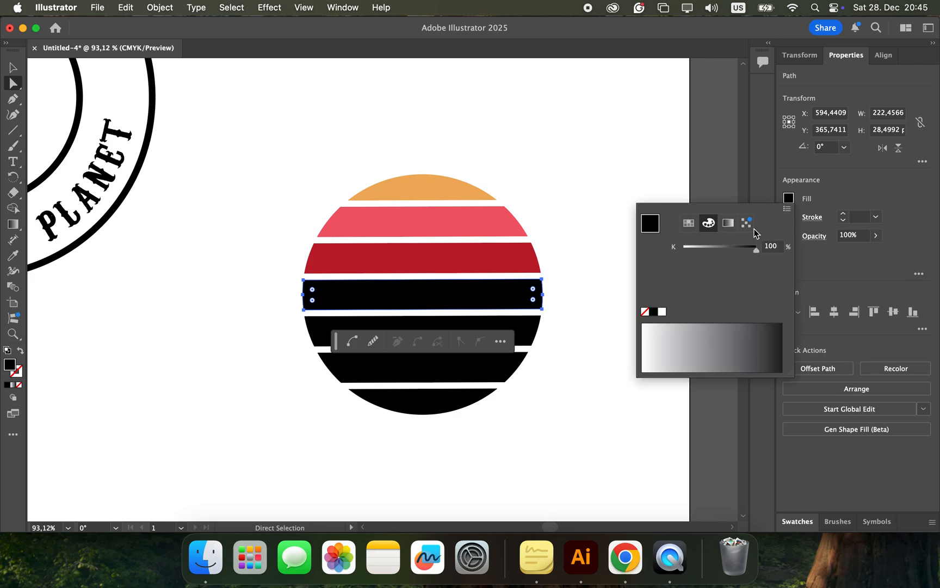
{"action": "left_click", "coordinate": [689, 224]}
{"action": "left_click", "coordinate": [725, 262]}
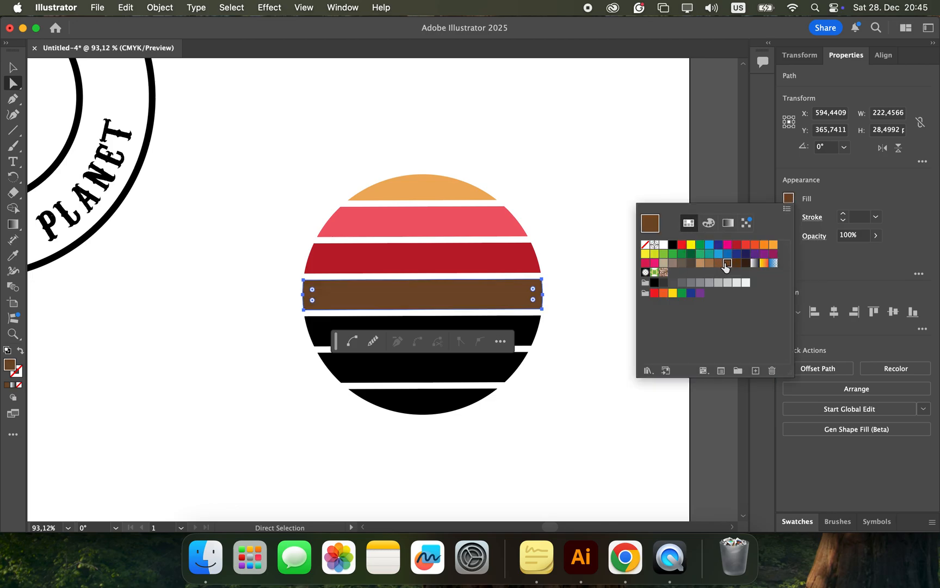
{"action": "left_click", "coordinate": [530, 326]}
{"action": "left_click", "coordinate": [530, 325]}
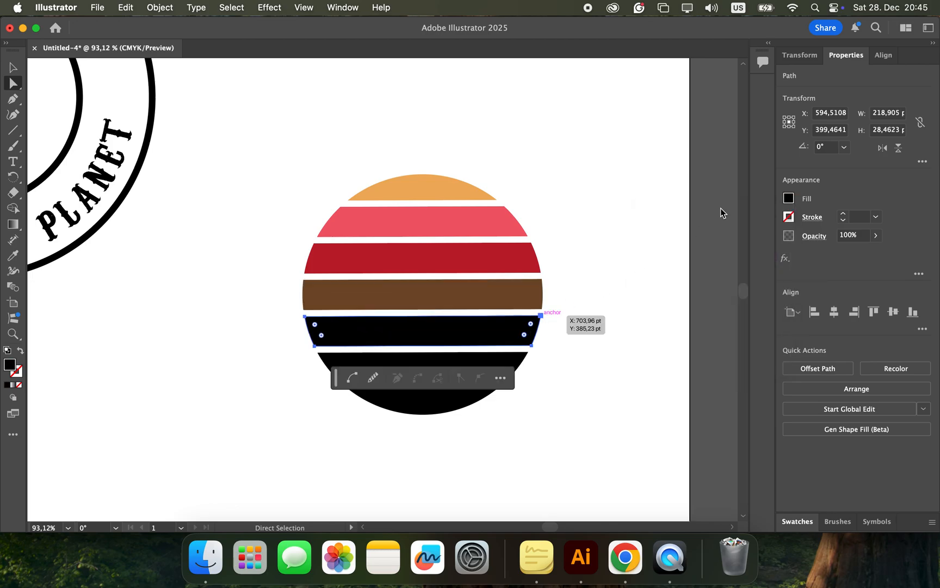
{"action": "left_click", "coordinate": [788, 198]}
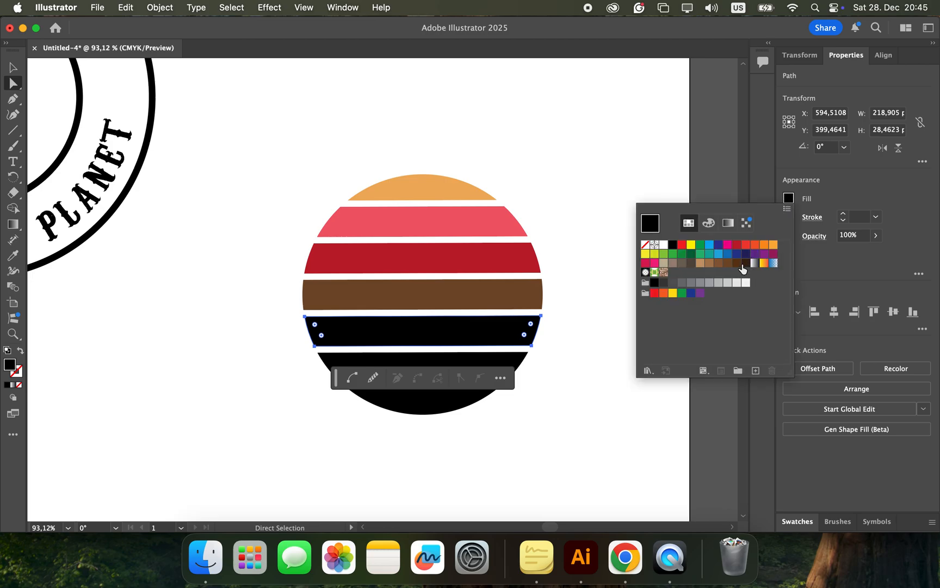
{"action": "left_click", "coordinate": [681, 263]}
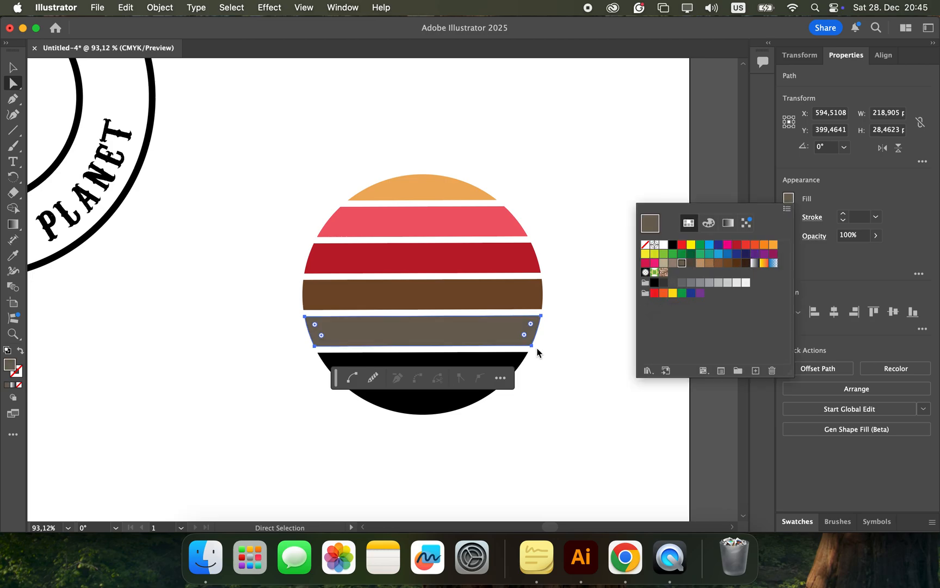
Step: Fill the sixth slice with the dark blue swatch and the bottom slice with light orange, and close the swatches
{"action": "left_click", "coordinate": [431, 364]}
{"action": "left_click", "coordinate": [431, 365]}
{"action": "left_click", "coordinate": [431, 365]}
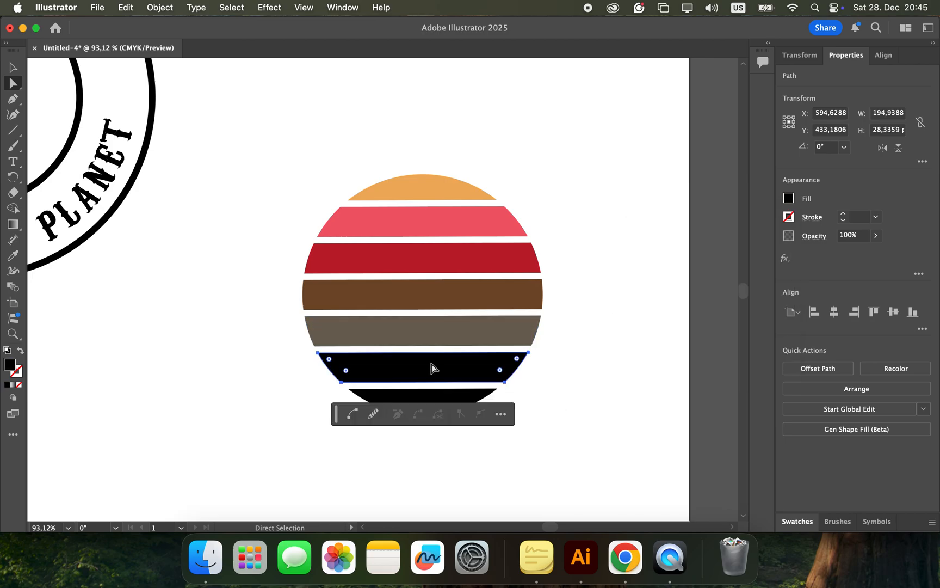
{"action": "left_click", "coordinate": [788, 198]}
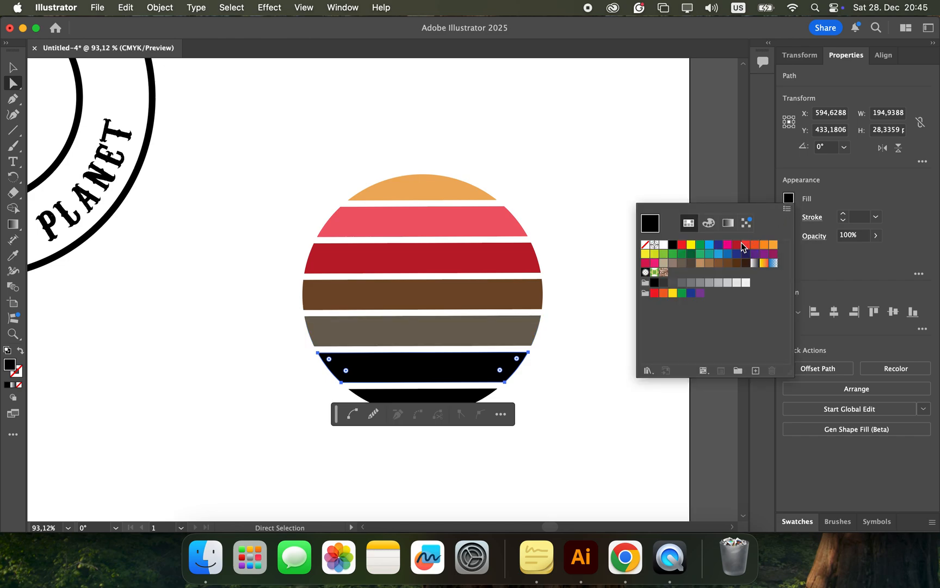
{"action": "left_click", "coordinate": [718, 246]}
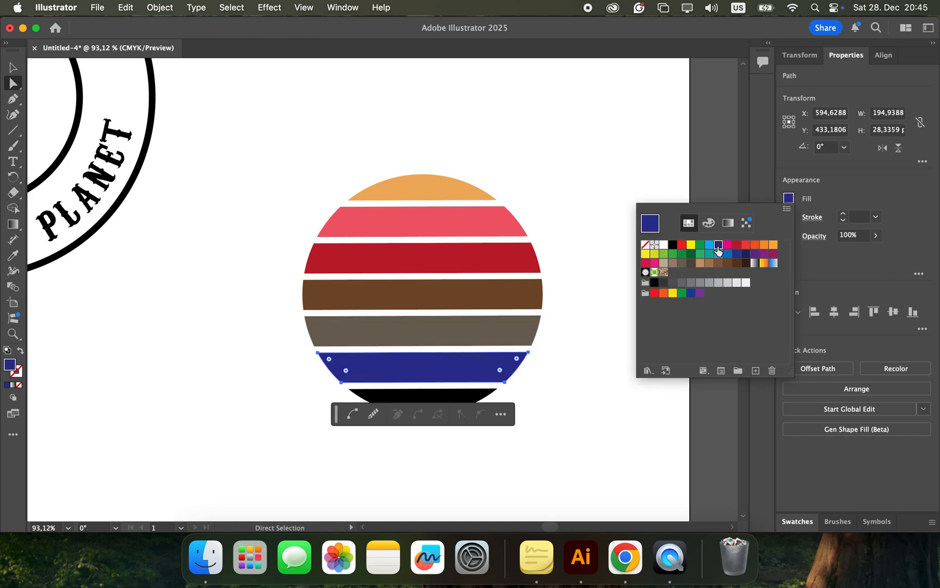
{"action": "left_click", "coordinate": [481, 389]}
{"action": "left_click", "coordinate": [476, 396]}
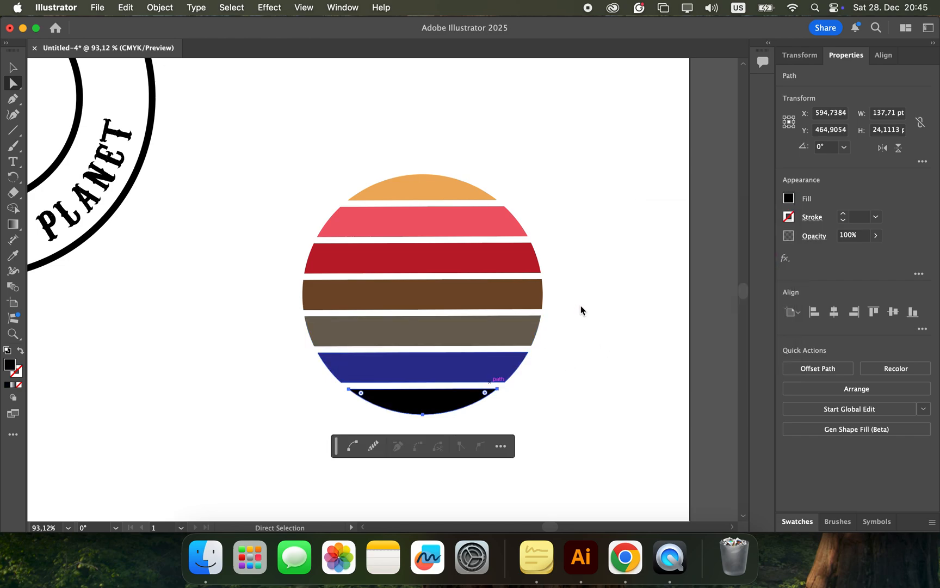
{"action": "left_click", "coordinate": [781, 199]}
{"action": "left_click", "coordinate": [773, 246]}
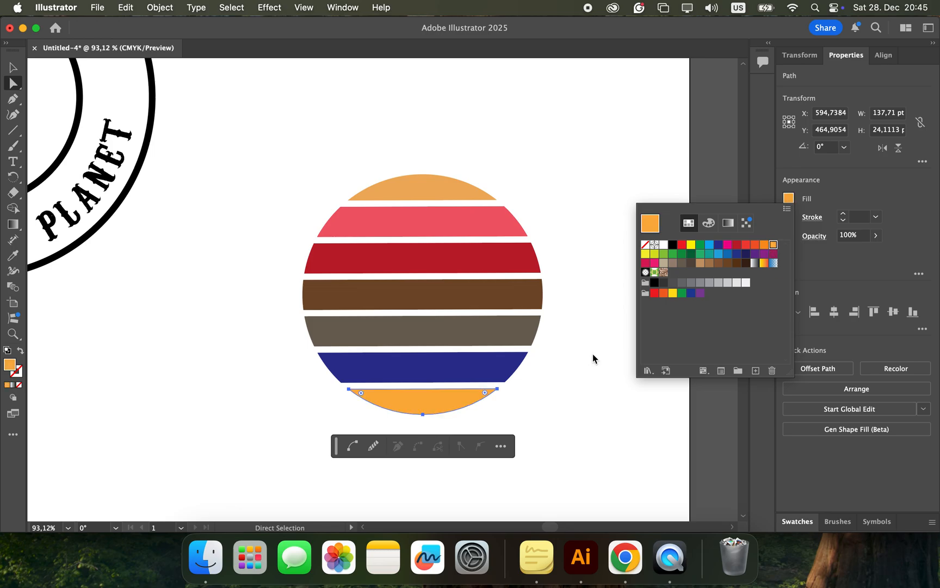
{"action": "left_click", "coordinate": [293, 194]}
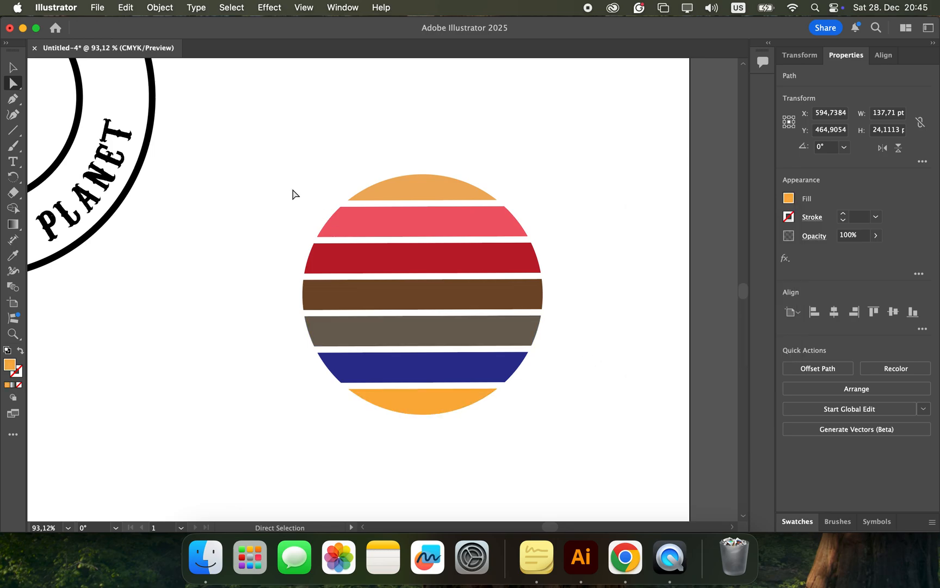
Step: Select the whole striped circle and move it onto the centre of the ACT NOW badge, over the inner ring
{"action": "left_click_drag", "start_coordinate": [265, 156], "coordinate": [594, 471]}
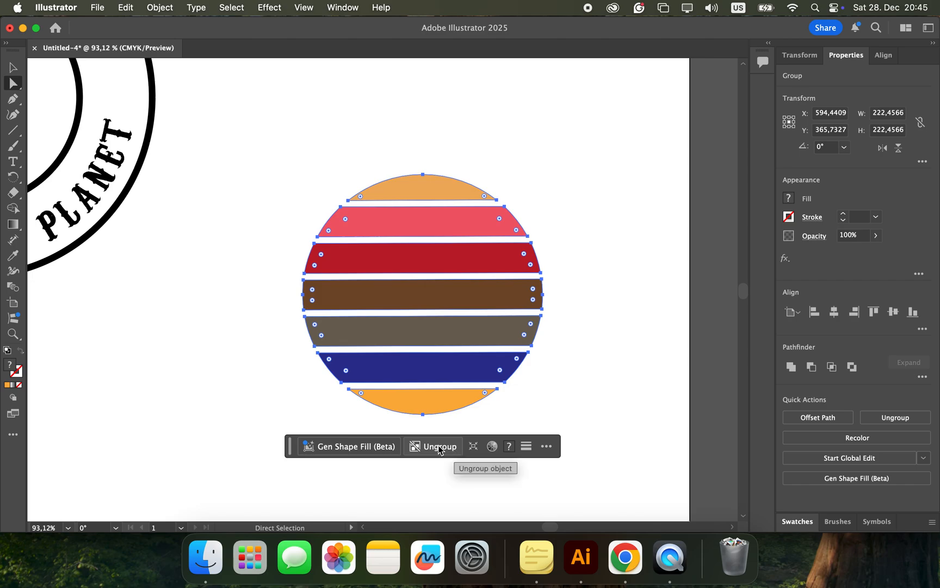
{"action": "scroll", "coordinate": [300, 408], "scroll_direction": "left", "scroll_amount": 5}
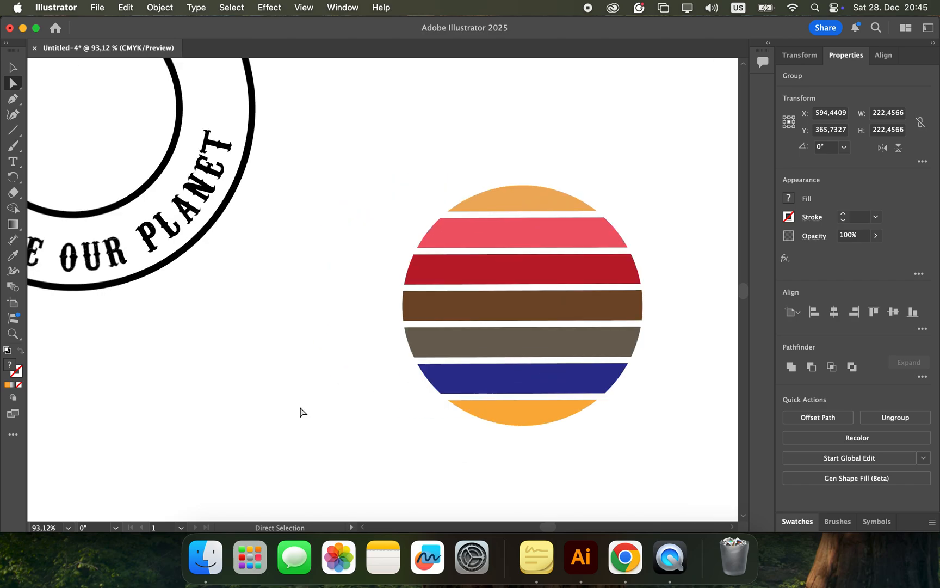
{"action": "scroll", "coordinate": [300, 408], "scroll_direction": "down", "scroll_amount": 5}
{"action": "scroll", "coordinate": [300, 412], "scroll_direction": "down", "scroll_amount": 1}
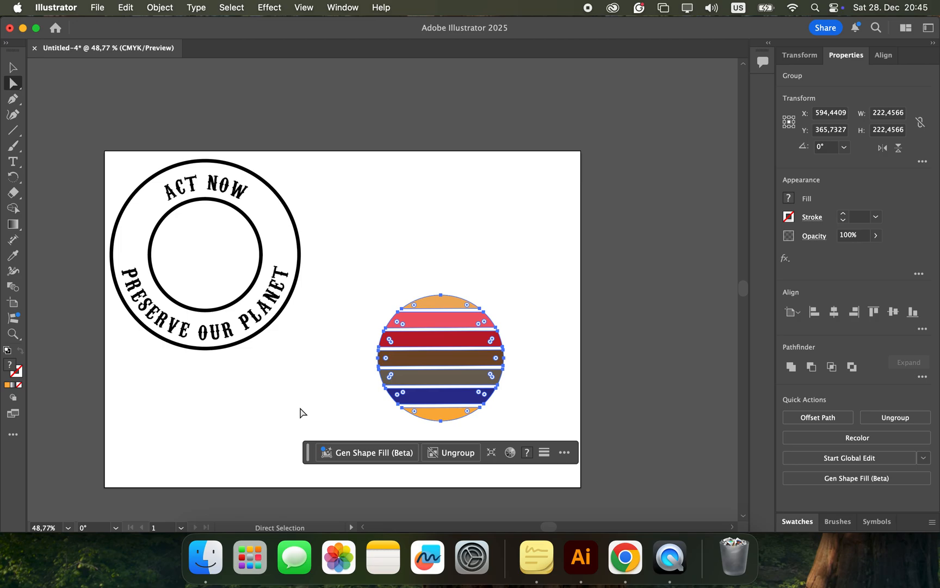
{"action": "scroll", "coordinate": [301, 412], "scroll_direction": "up", "scroll_amount": 2}
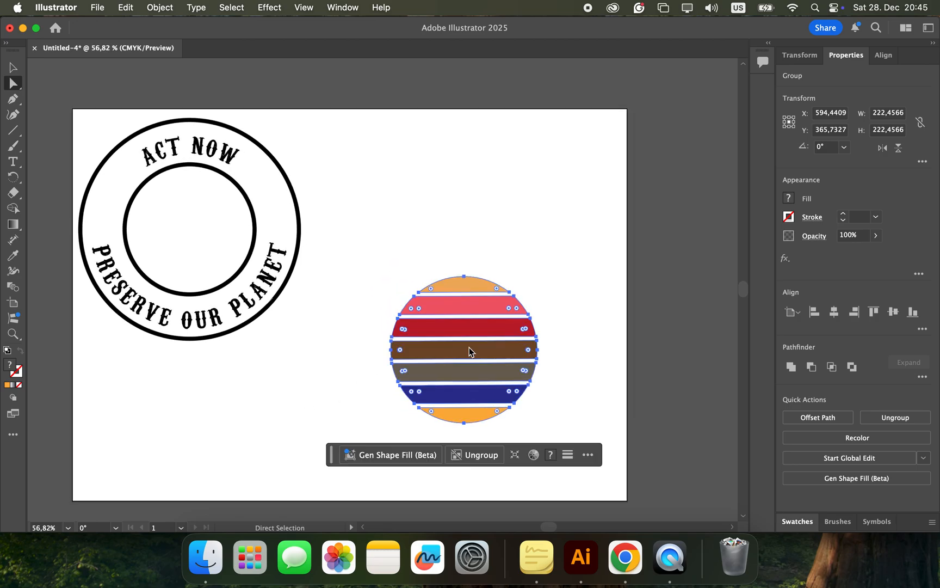
{"action": "left_click_drag", "start_coordinate": [484, 349], "coordinate": [212, 234]}
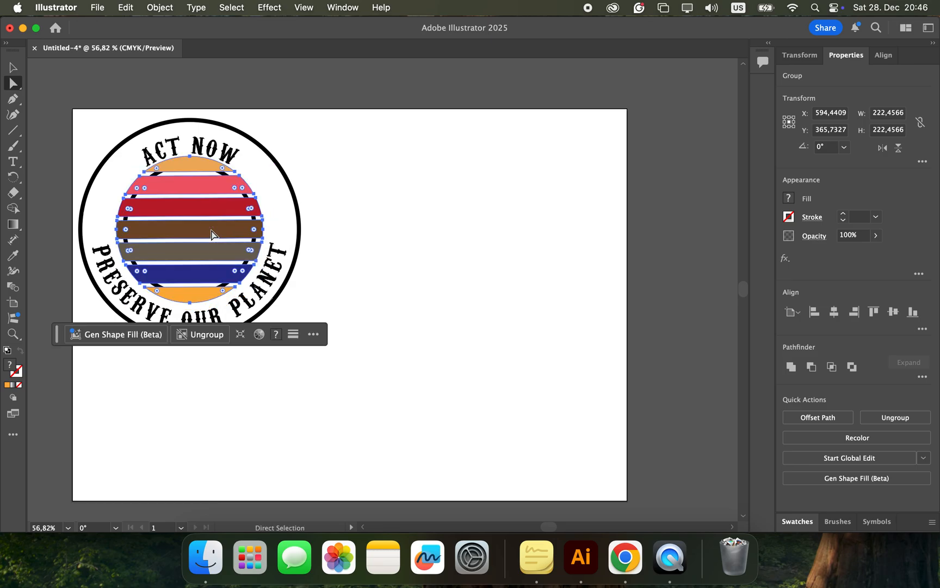
Step: Ungroup the striped circle into separate slices and deselect them
{"action": "scroll", "coordinate": [211, 235], "scroll_direction": "up", "scroll_amount": 5}
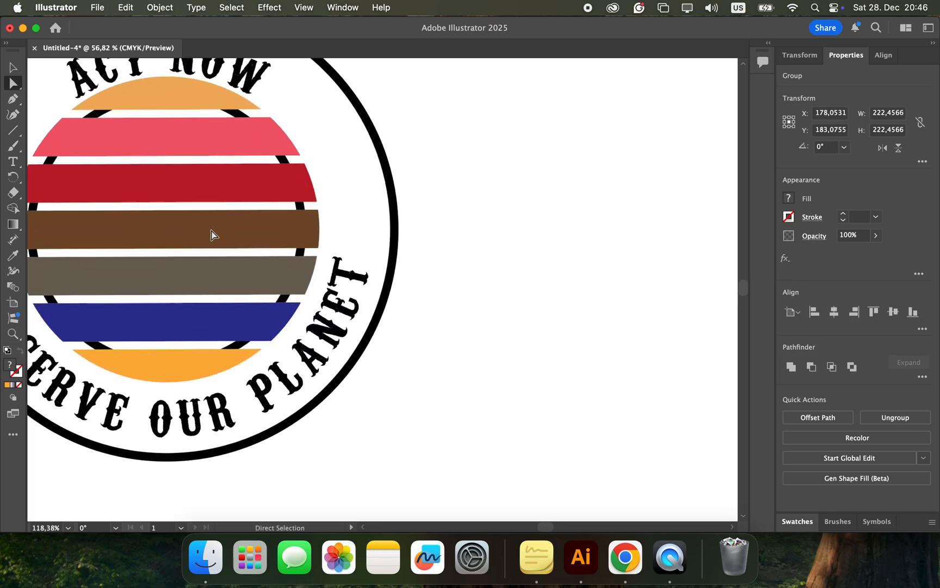
{"action": "scroll", "coordinate": [211, 235], "scroll_direction": "left", "scroll_amount": 4}
{"action": "scroll", "coordinate": [211, 234], "scroll_direction": "up", "scroll_amount": 1}
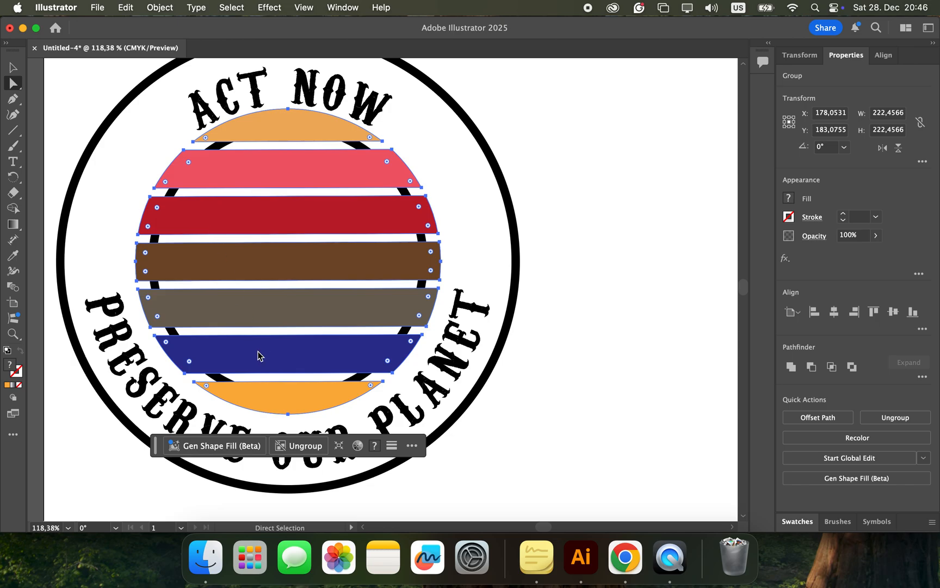
{"action": "left_click", "coordinate": [311, 445]}
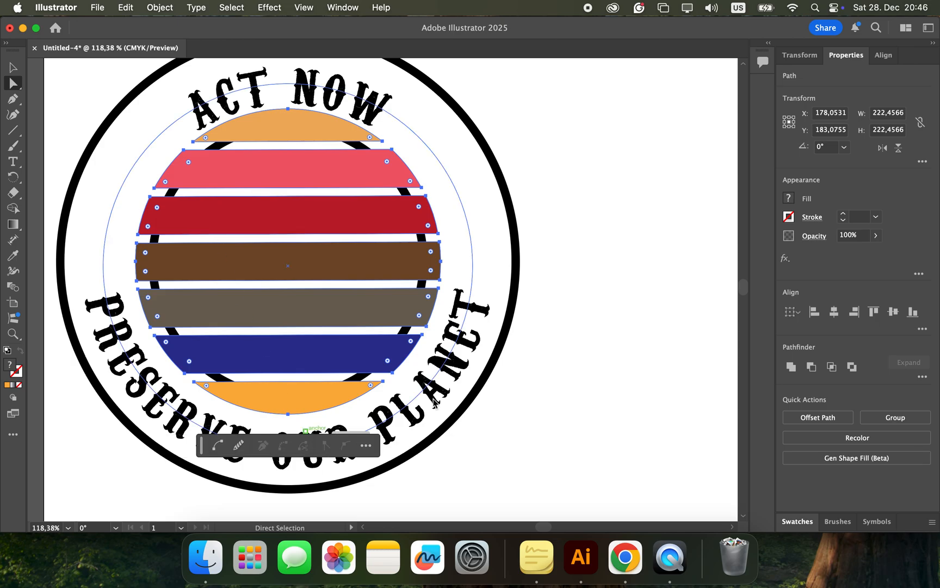
{"action": "left_click", "coordinate": [640, 350]}
Step: Select all seven slices of the striped circle over the badge, group them and clear the selection
{"action": "left_click", "coordinate": [321, 208]}
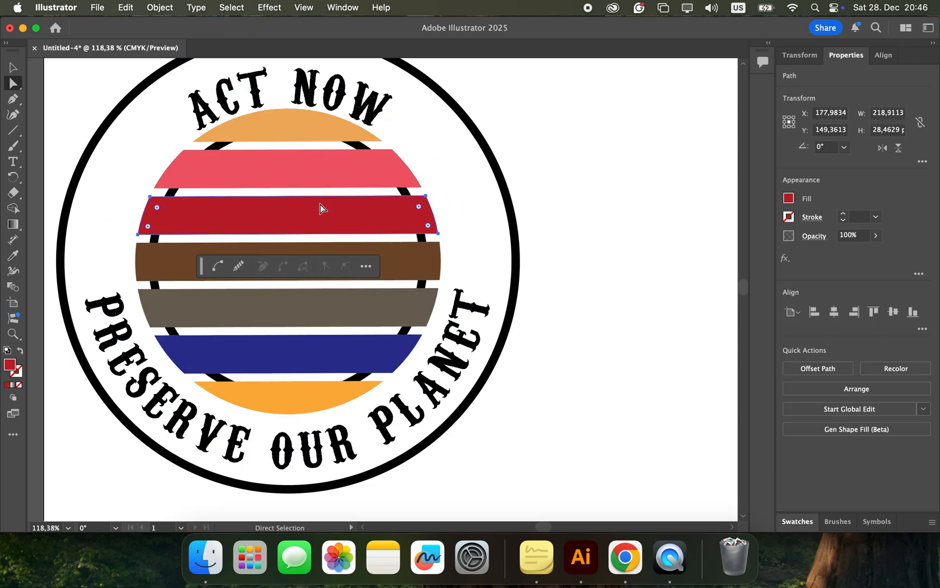
{"action": "left_click", "coordinate": [283, 138]}
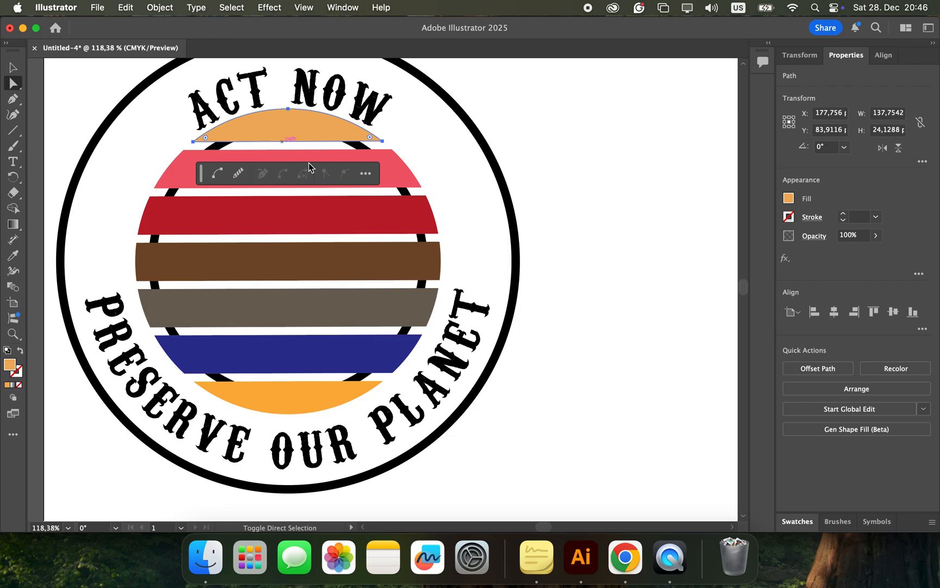
{"action": "left_click", "coordinate": [305, 157], "text": "shift"}
{"action": "left_click", "coordinate": [307, 232], "text": "shift"}
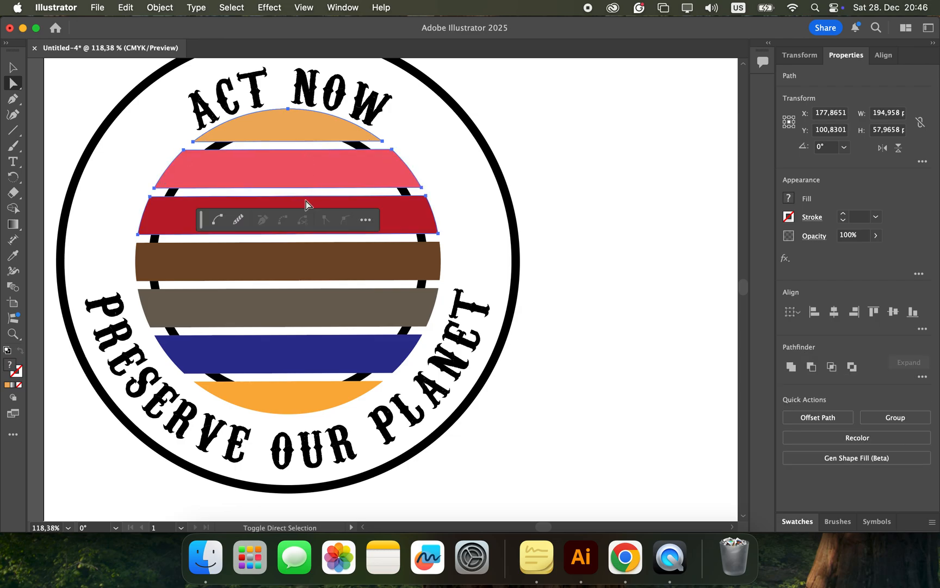
{"action": "left_click", "coordinate": [308, 245], "text": "shift"}
{"action": "left_click", "coordinate": [313, 295], "text": "shift"}
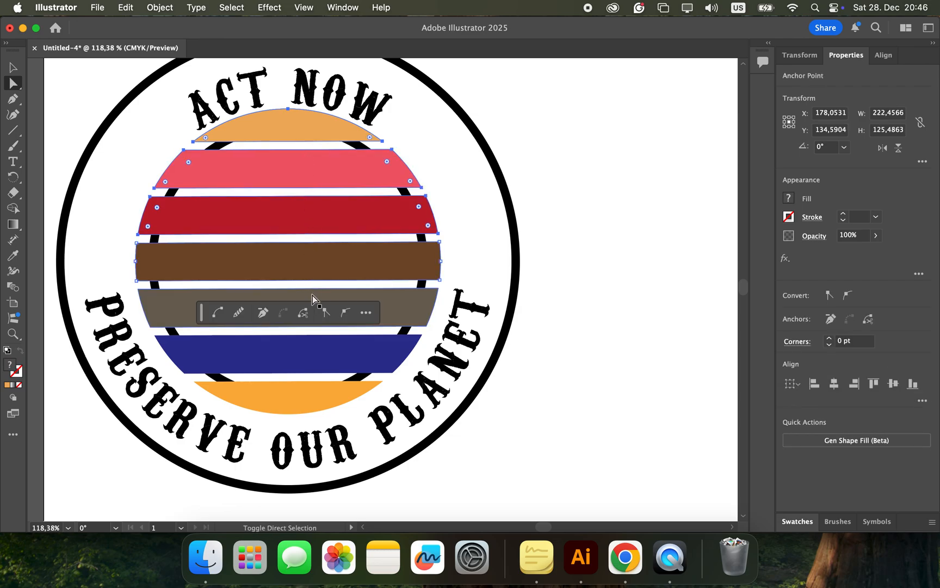
{"action": "left_click", "coordinate": [396, 346], "text": "shift"}
{"action": "left_click", "coordinate": [324, 389], "text": "shift"}
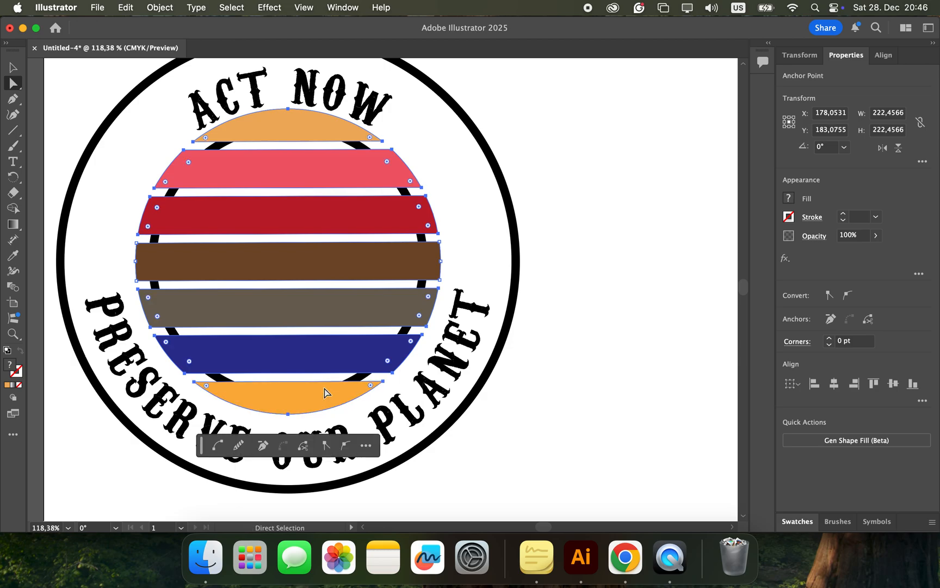
{"action": "left_click", "coordinate": [159, 8]}
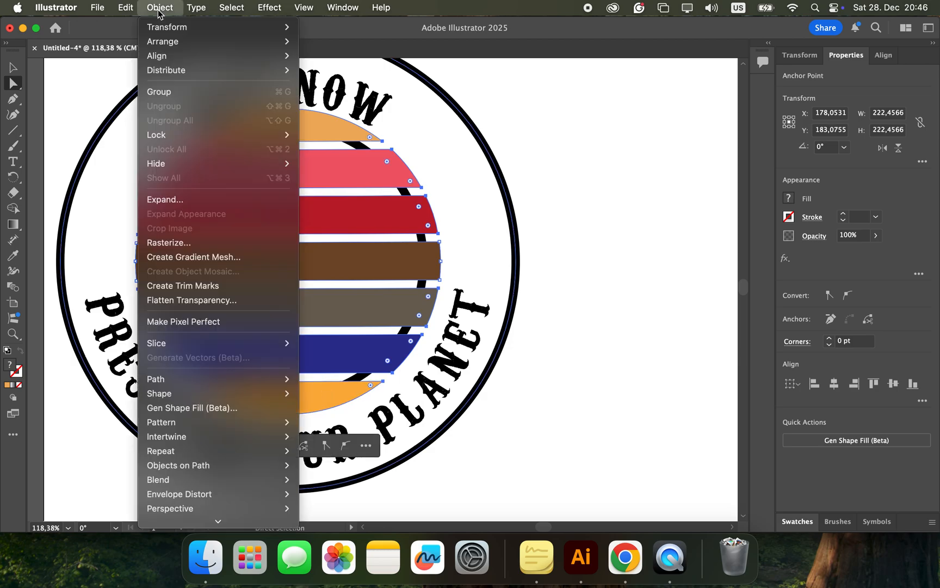
{"action": "left_click", "coordinate": [159, 91]}
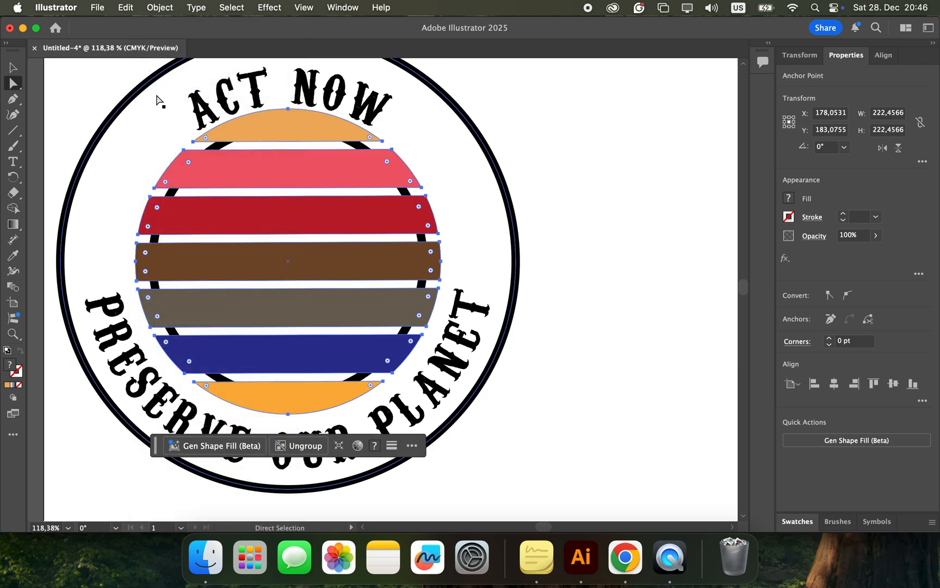
{"action": "left_click", "coordinate": [549, 214]}
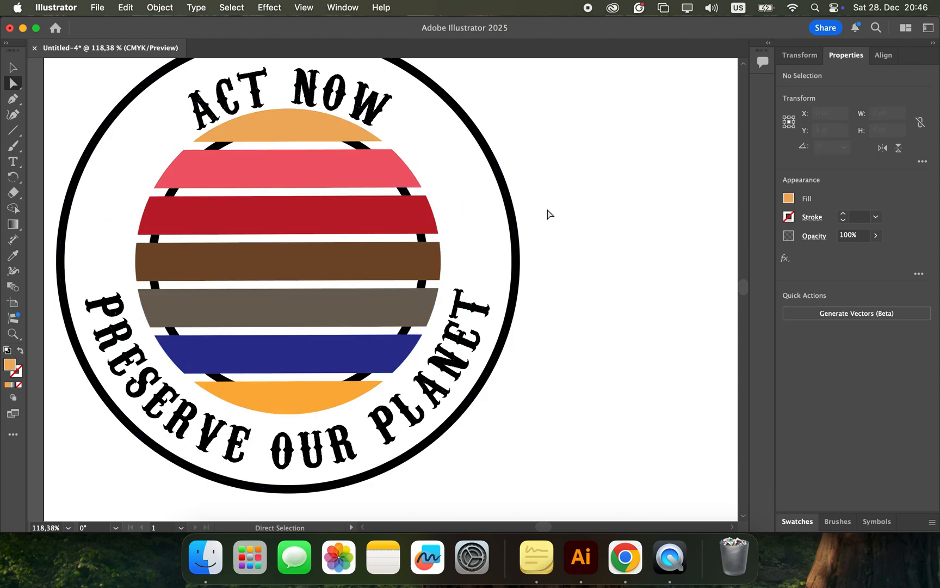
Step: Check the grouping by selecting the striped circle as a whole and its slices individually
{"action": "left_click", "coordinate": [287, 184]}
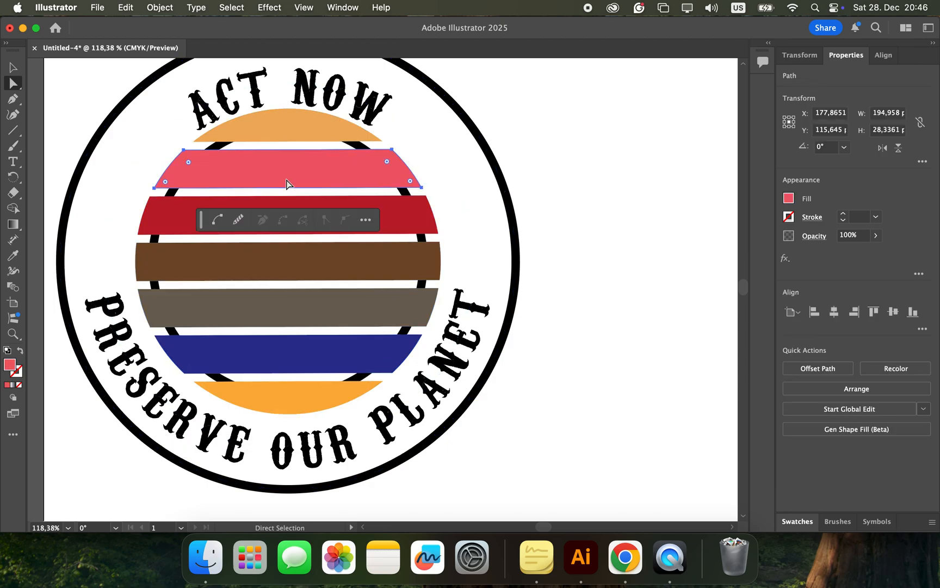
{"action": "key", "text": "v"}
{"action": "left_click", "coordinate": [275, 143]}
{"action": "key", "text": "a"}
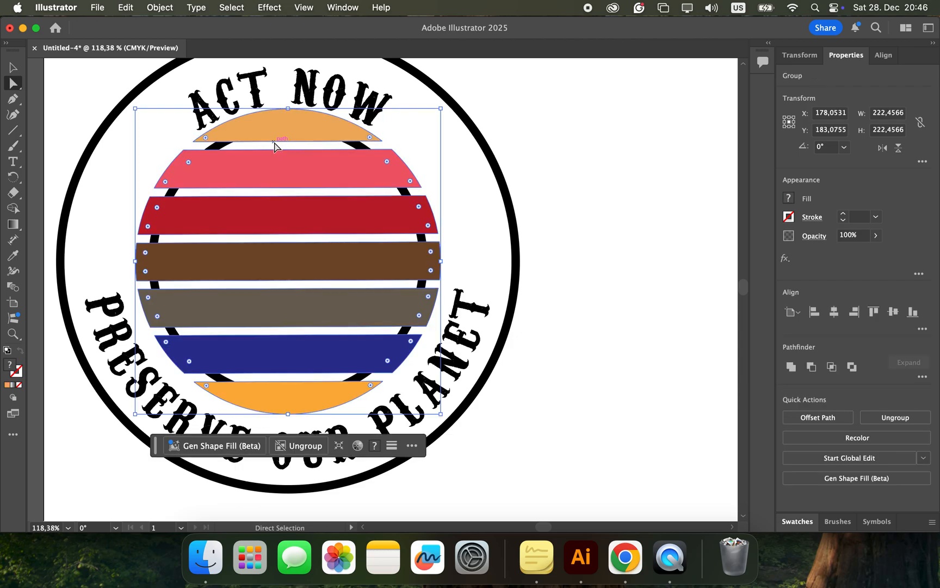
{"action": "left_click", "coordinate": [602, 189]}
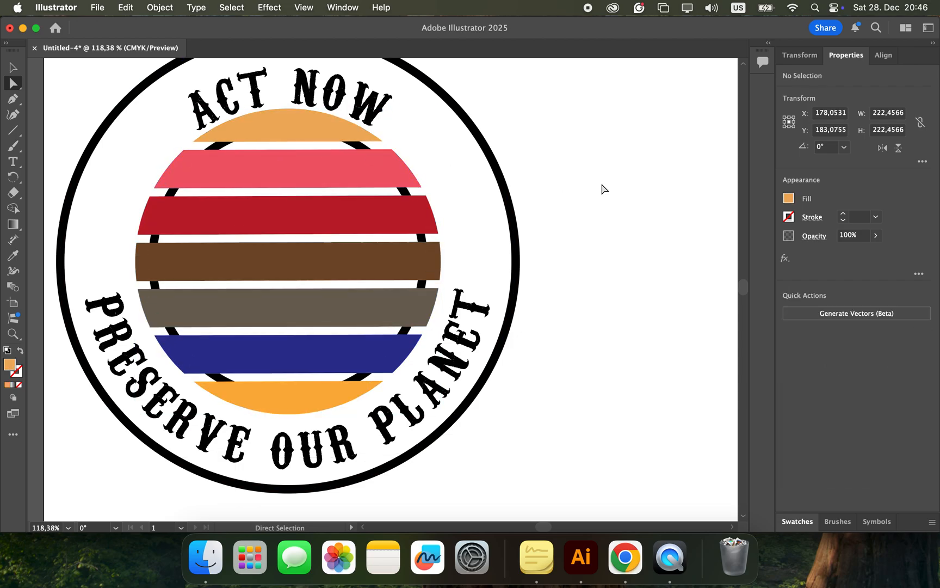
{"action": "left_click", "coordinate": [390, 249]}
{"action": "left_click", "coordinate": [356, 187]}
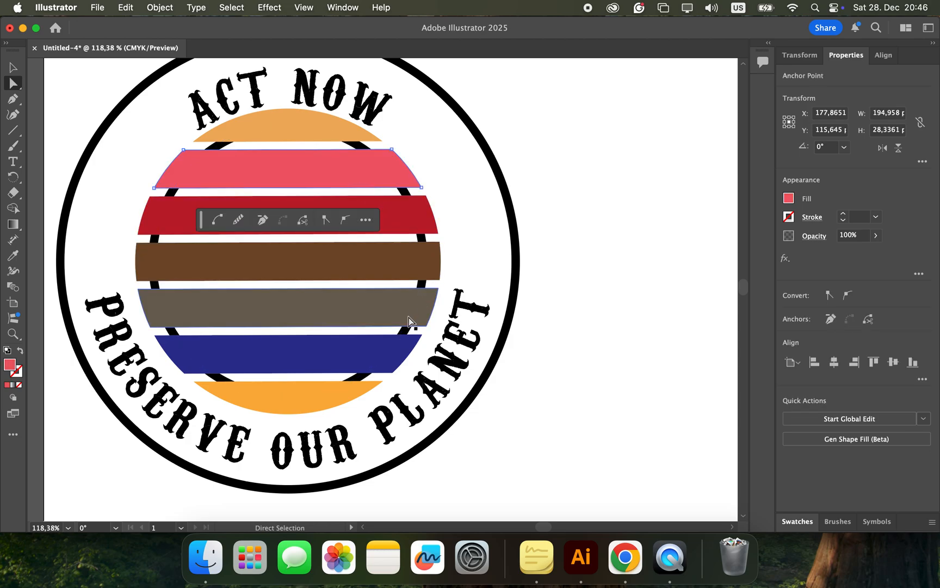
Step: Undo the recent edits back to the grouped striped circle placed outside the ACT NOW badge
{"action": "key", "text": "super+z"}
{"action": "key", "text": "super+z"}
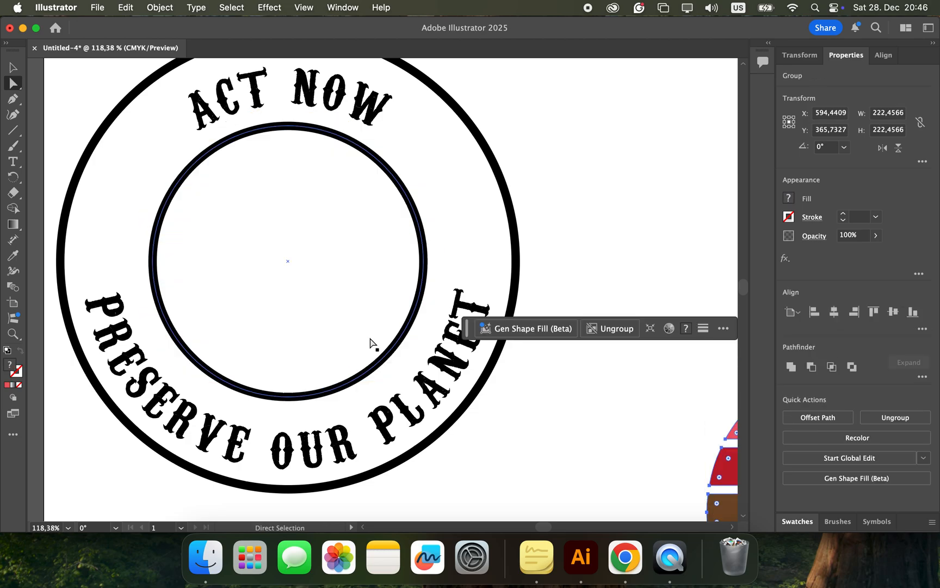
{"action": "scroll", "coordinate": [588, 446], "scroll_direction": "right", "scroll_amount": 10}
{"action": "scroll", "coordinate": [589, 445], "scroll_direction": "down", "scroll_amount": 4}
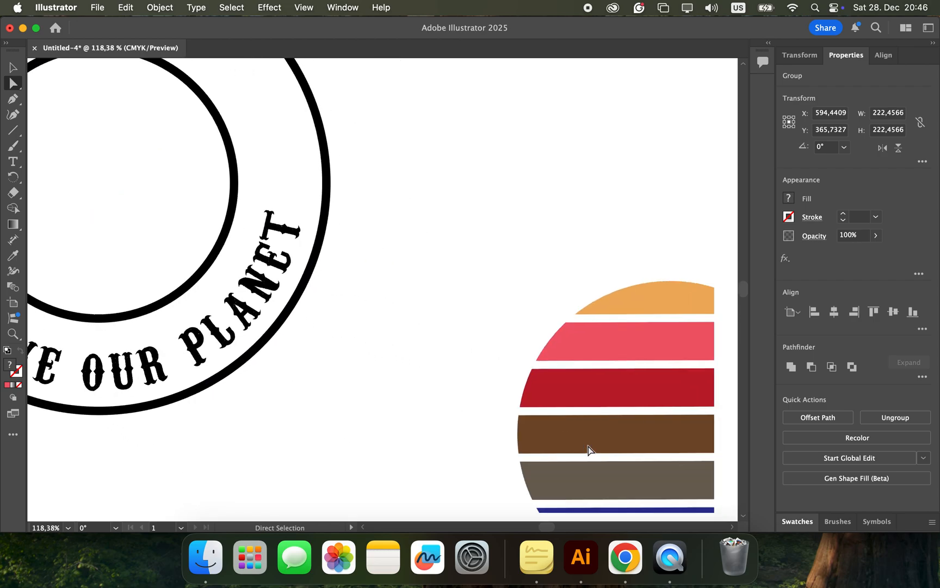
{"action": "scroll", "coordinate": [588, 445], "scroll_direction": "right", "scroll_amount": 5}
{"action": "scroll", "coordinate": [589, 446], "scroll_direction": "down", "scroll_amount": 3}
{"action": "scroll", "coordinate": [588, 446], "scroll_direction": "right", "scroll_amount": 3}
{"action": "scroll", "coordinate": [588, 446], "scroll_direction": "down", "scroll_amount": 3}
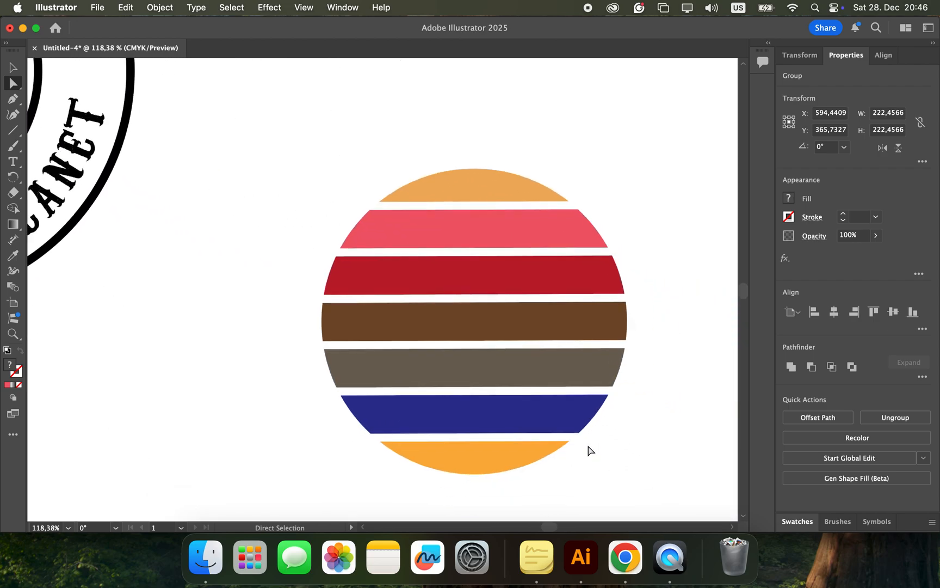
Step: Select the whole striped circle beside the badge and run the Expand command on it
{"action": "left_click", "coordinate": [671, 440]}
{"action": "left_click_drag", "start_coordinate": [278, 141], "coordinate": [660, 494]}
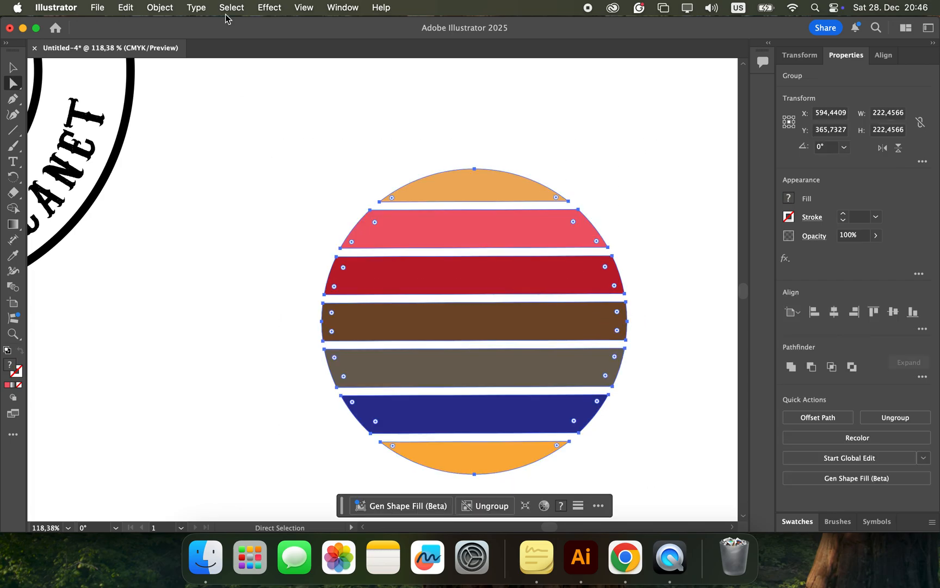
{"action": "left_click", "coordinate": [164, 6]}
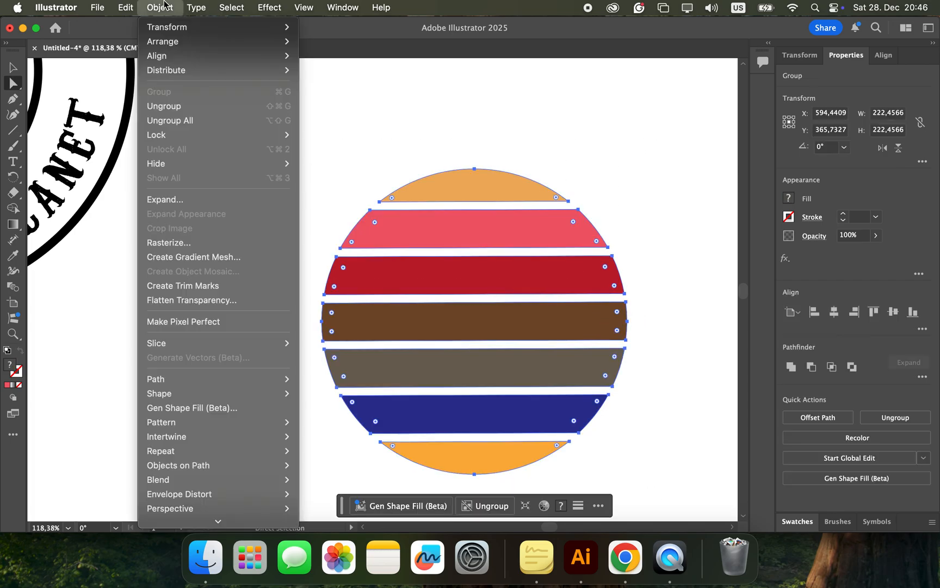
{"action": "left_click", "coordinate": [170, 203]}
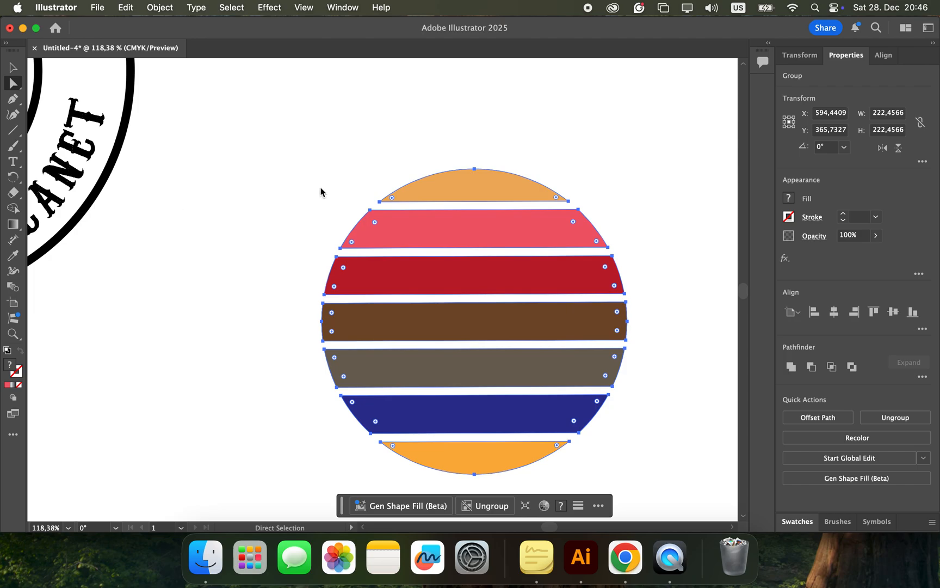
Step: Shift the striped circle slightly towards the badge and scale it down proportionally to about 190 pt across
{"action": "left_click_drag", "start_coordinate": [426, 235], "coordinate": [332, 215]}
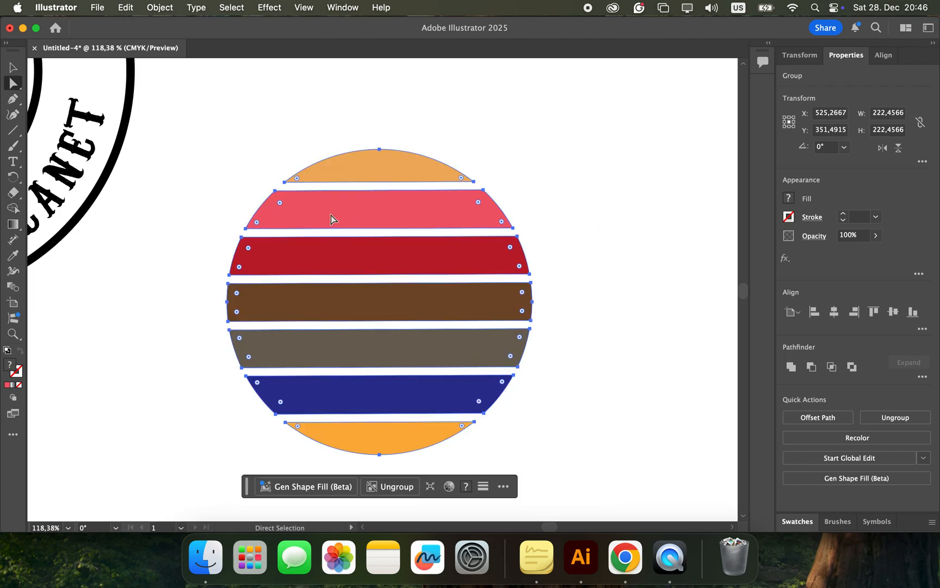
{"action": "key", "text": "e"}
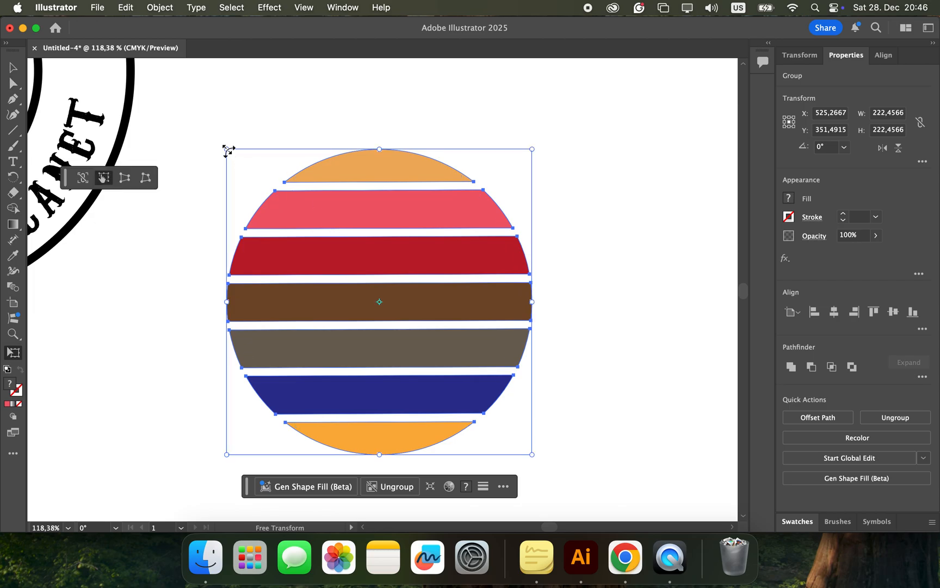
{"action": "left_click_drag", "start_coordinate": [228, 151], "coordinate": [271, 196]}
Step: Move the reduced striped circle into the badge's inner ring, centre it there and deselect it
{"action": "scroll", "coordinate": [203, 284], "scroll_direction": "left", "scroll_amount": 10}
{"action": "scroll", "coordinate": [203, 284], "scroll_direction": "up", "scroll_amount": 3}
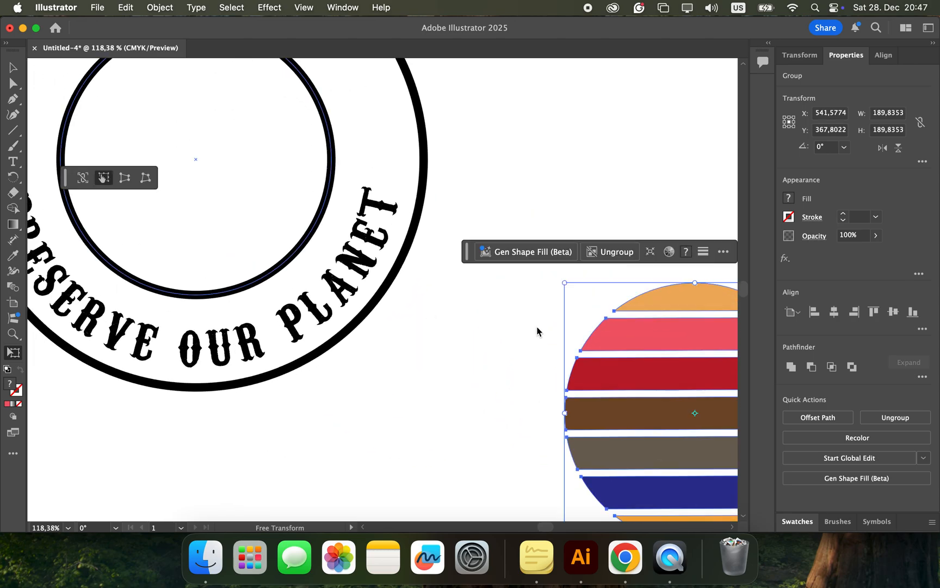
{"action": "left_click_drag", "start_coordinate": [608, 370], "coordinate": [109, 118]}
{"action": "scroll", "coordinate": [408, 324], "scroll_direction": "up", "scroll_amount": 3}
{"action": "scroll", "coordinate": [408, 324], "scroll_direction": "left", "scroll_amount": 5}
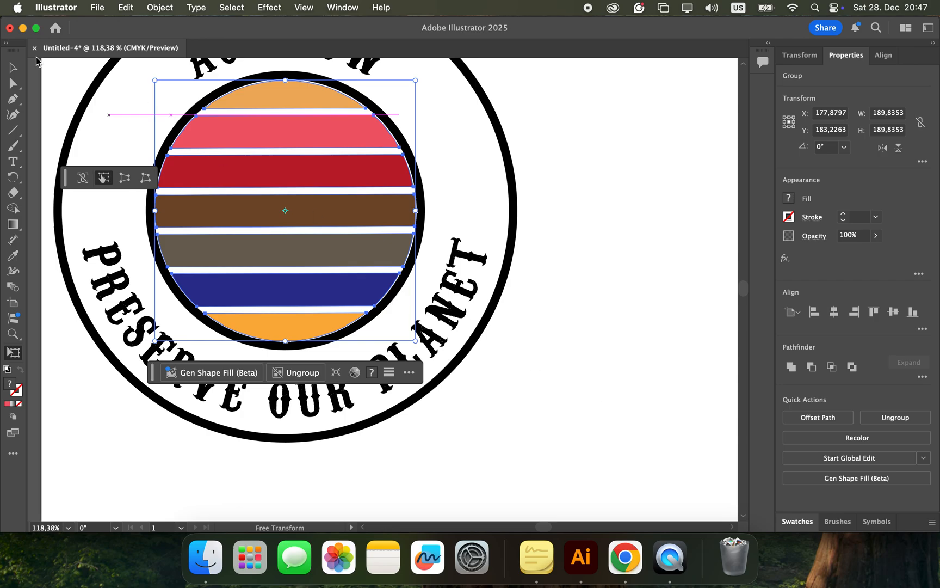
{"action": "left_click", "coordinate": [14, 68]}
{"action": "left_click", "coordinate": [510, 279]}
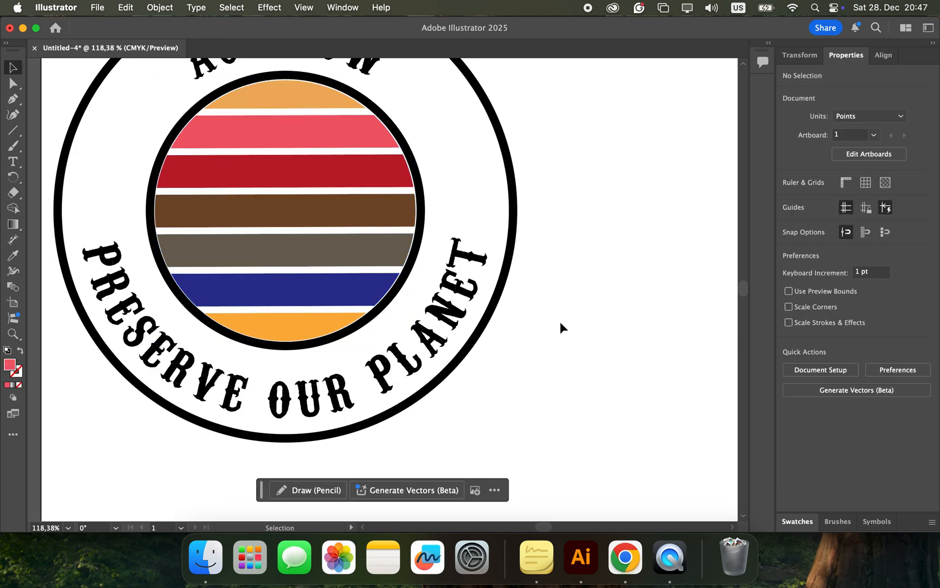
Step: Switch to Chrome and bring up the "Life is Better at the Beach T-shirt" page as a design reference
{"action": "scroll", "coordinate": [559, 322], "scroll_direction": "down", "scroll_amount": 5}
{"action": "key", "text": "ctrl+Right"}
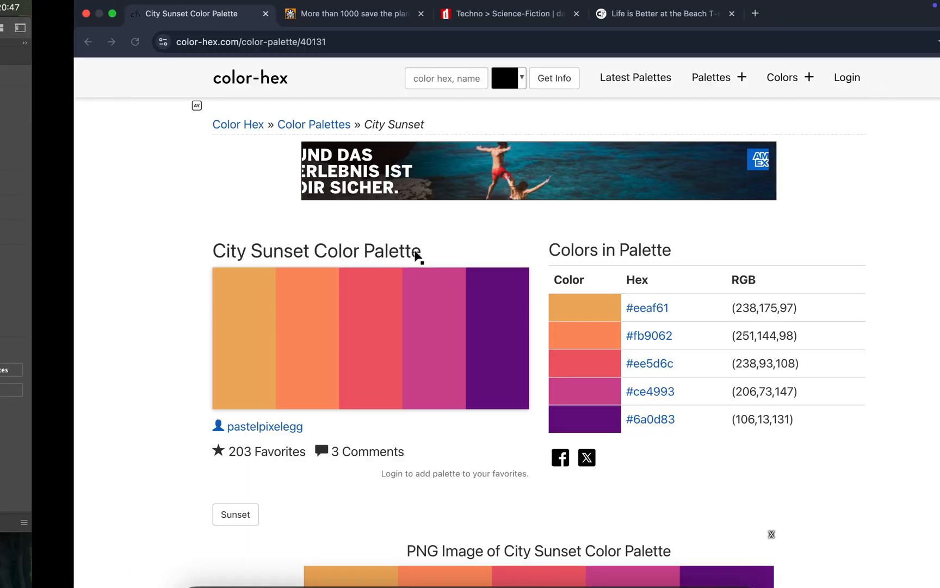
{"action": "left_click", "coordinate": [586, 25]}
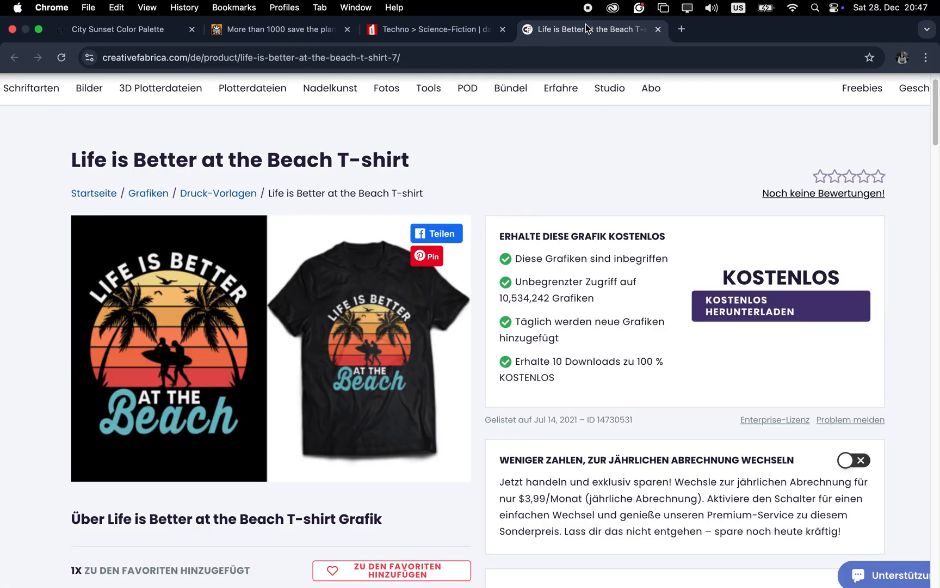
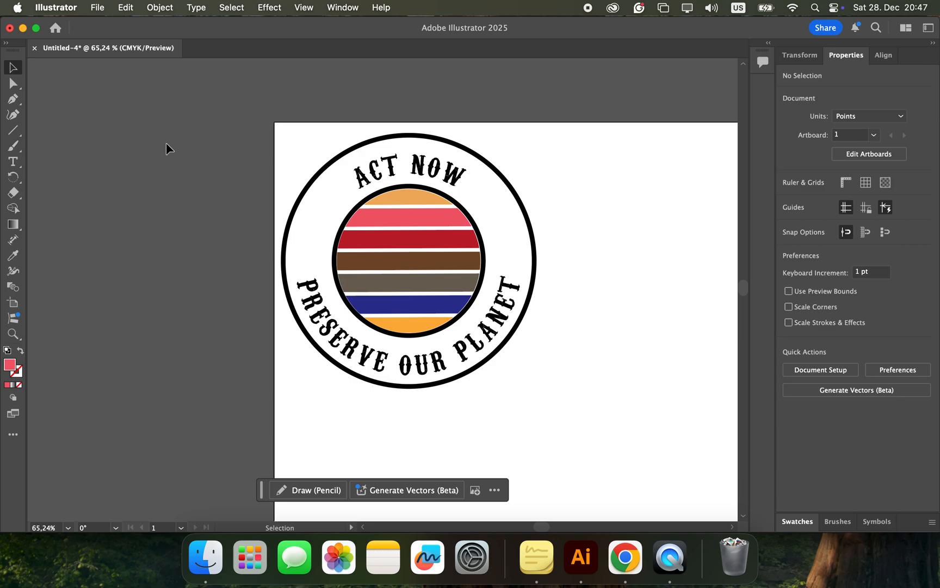
Step: Switch to Chrome and examine the save-the-planet clip art results on FreeSVG for a suitable badge motif
{"action": "scroll", "coordinate": [444, 248], "scroll_direction": "right", "scroll_amount": 5}
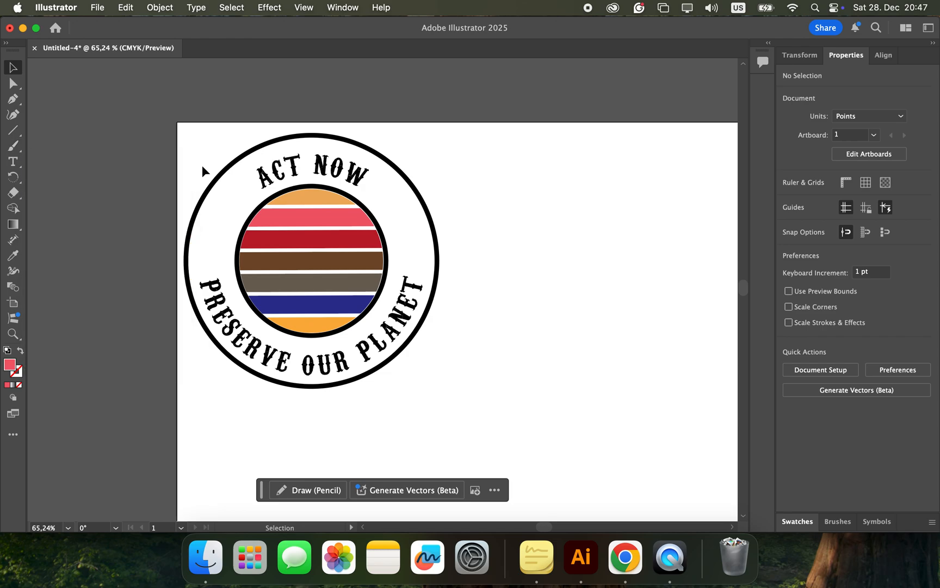
{"action": "key", "text": "ctrl+Right"}
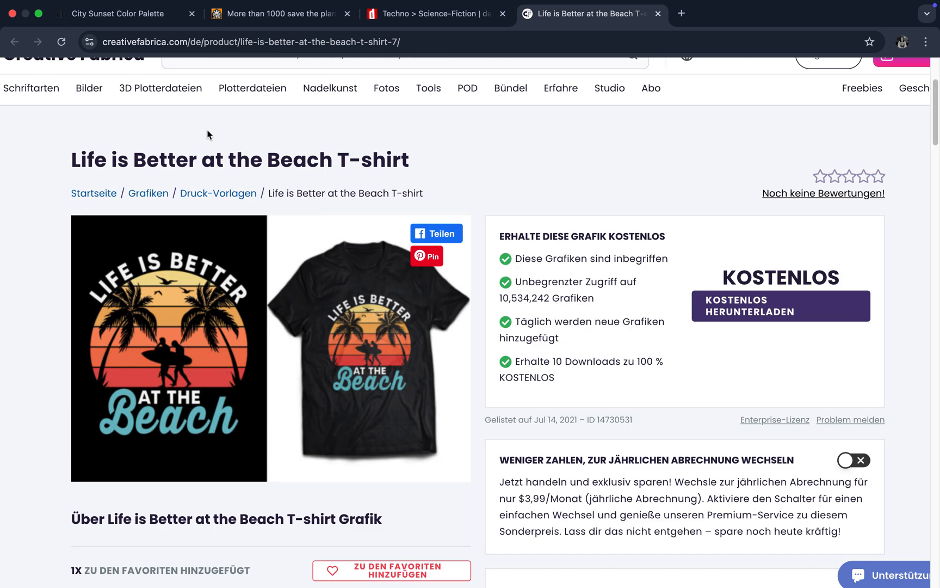
{"action": "left_click", "coordinate": [235, 17]}
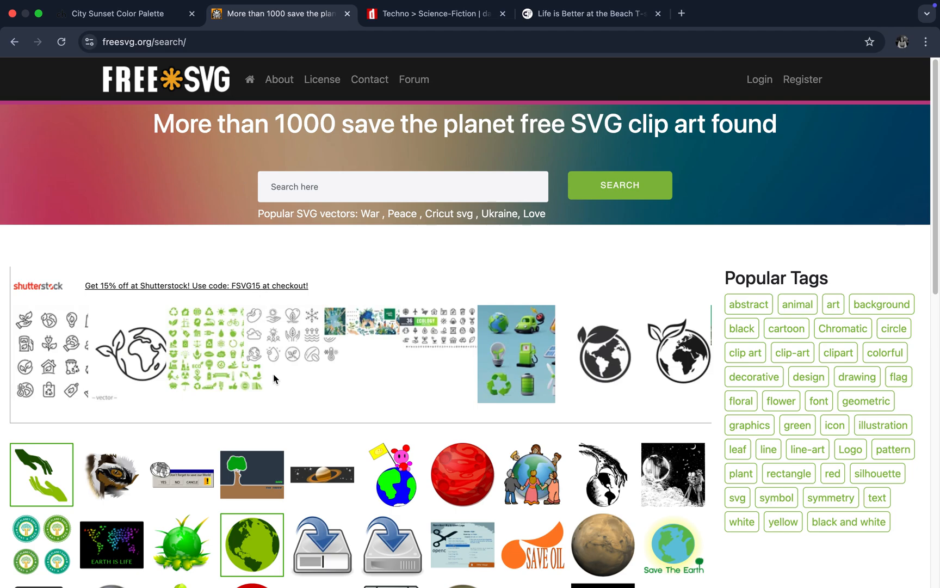
{"action": "scroll", "coordinate": [273, 378], "scroll_direction": "down", "scroll_amount": 7}
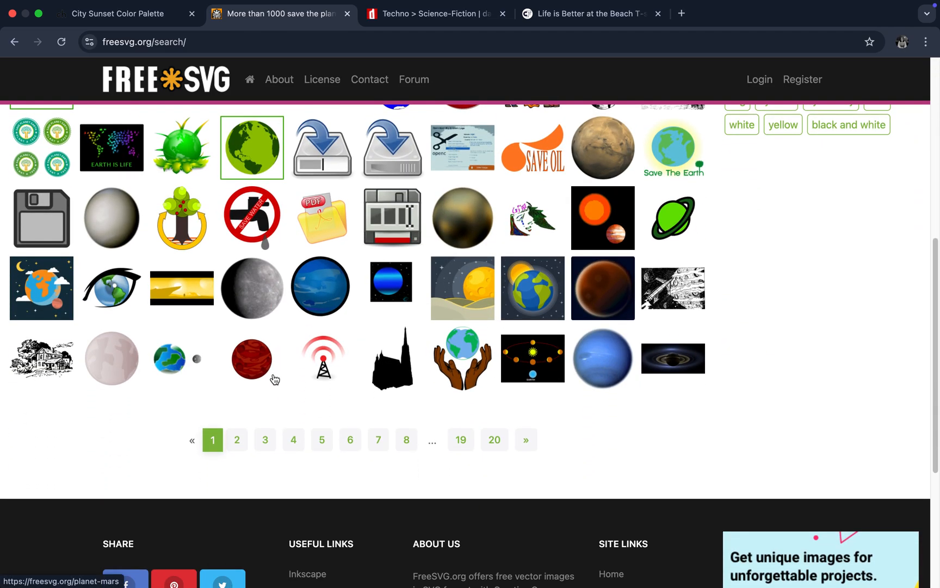
{"action": "scroll", "coordinate": [273, 376], "scroll_direction": "up", "scroll_amount": 2}
{"action": "scroll", "coordinate": [275, 379], "scroll_direction": "up", "scroll_amount": 2}
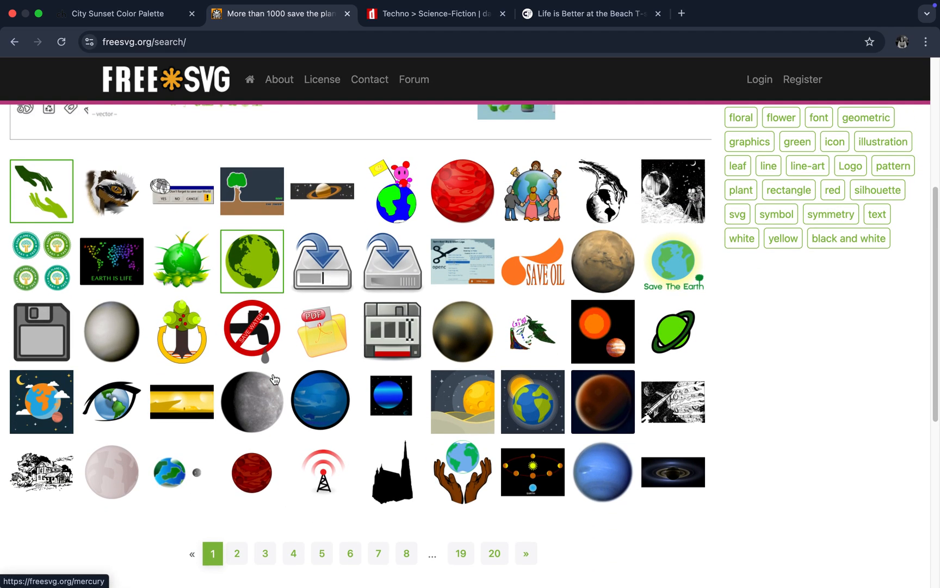
{"action": "scroll", "coordinate": [275, 379], "scroll_direction": "up", "scroll_amount": 2}
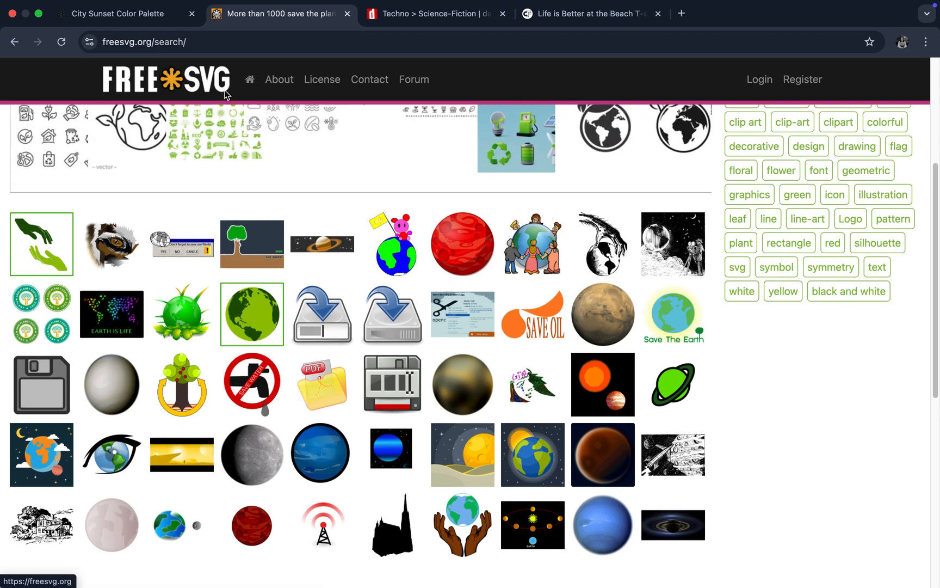
{"action": "scroll", "coordinate": [311, 278], "scroll_direction": "up", "scroll_amount": 5}
Step: Return to the FreeSVG home page and enter "save the planet" as the search term
{"action": "scroll", "coordinate": [310, 279], "scroll_direction": "left", "scroll_amount": 5}
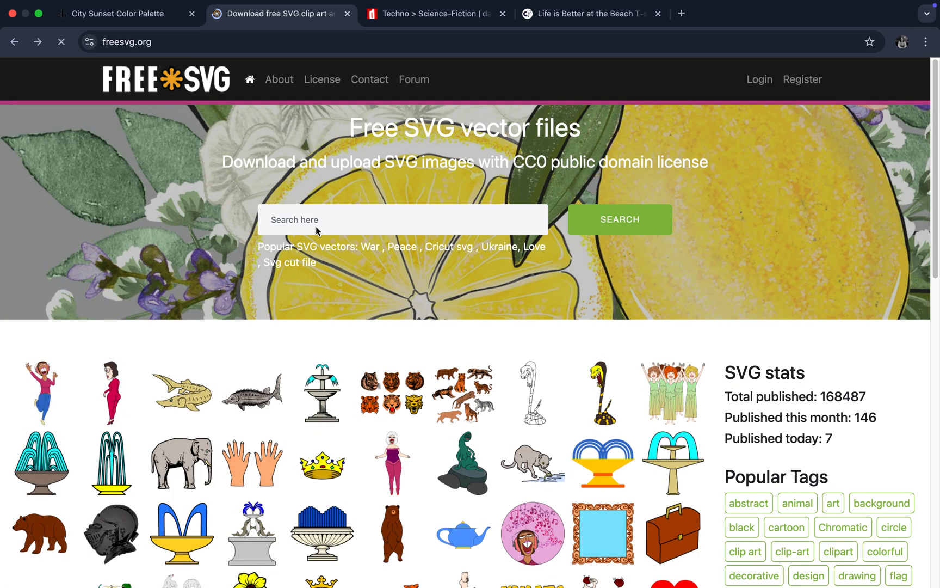
{"action": "left_click", "coordinate": [315, 224]}
{"action": "type", "text": "save the planet"}
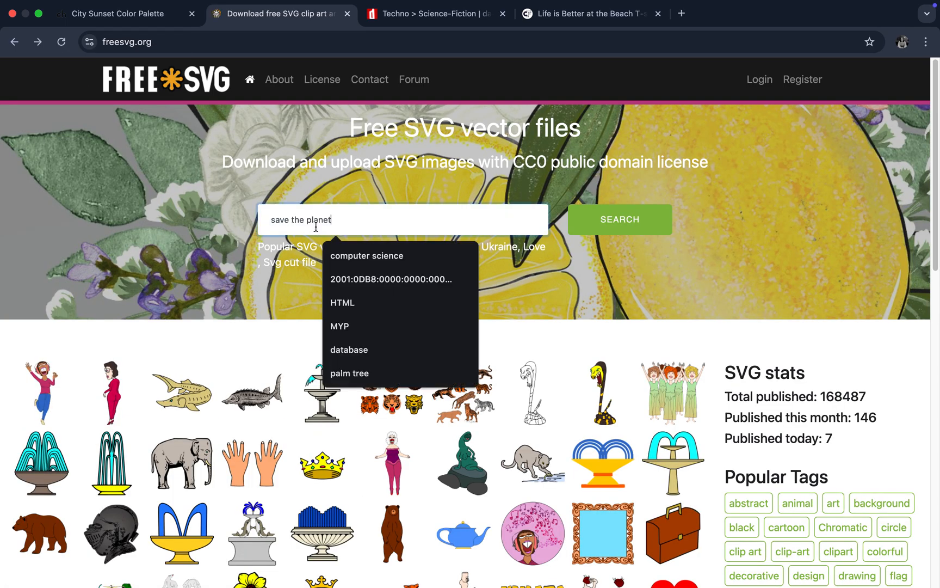
Step: Browse the FreeSVG home-page clip art and open the page of the two-hands drawing to view its download options
{"action": "scroll", "coordinate": [435, 433], "scroll_direction": "down", "scroll_amount": 5}
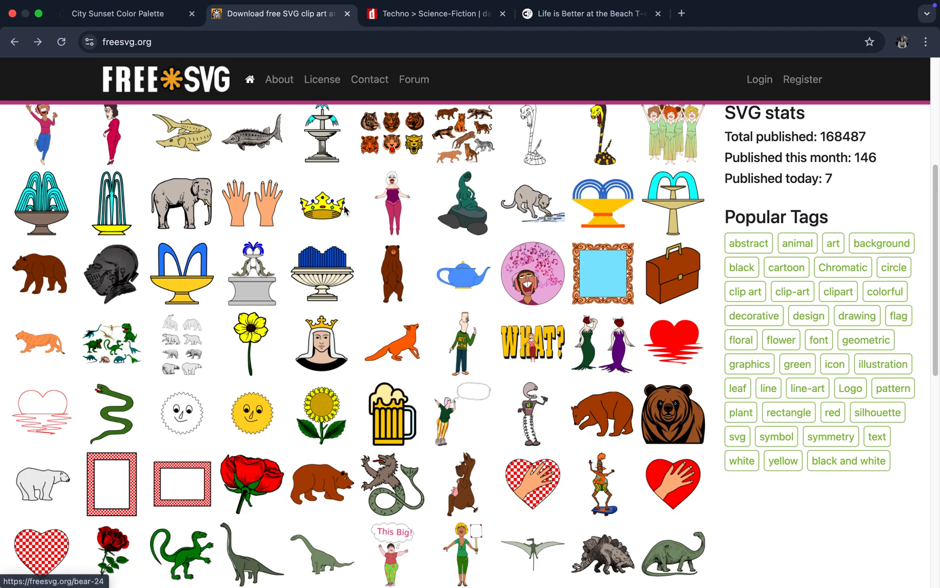
{"action": "left_click", "coordinate": [255, 212]}
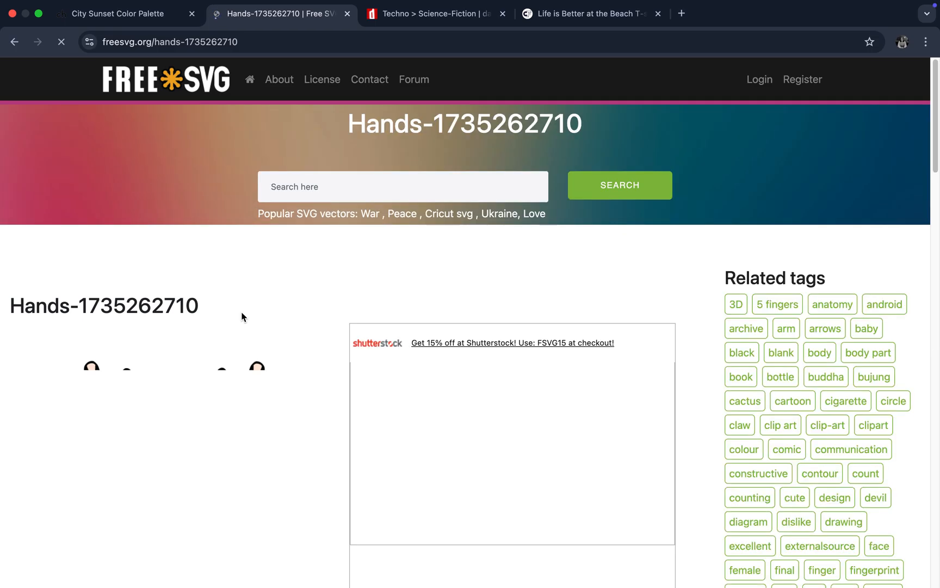
{"action": "scroll", "coordinate": [255, 443], "scroll_direction": "down", "scroll_amount": 6}
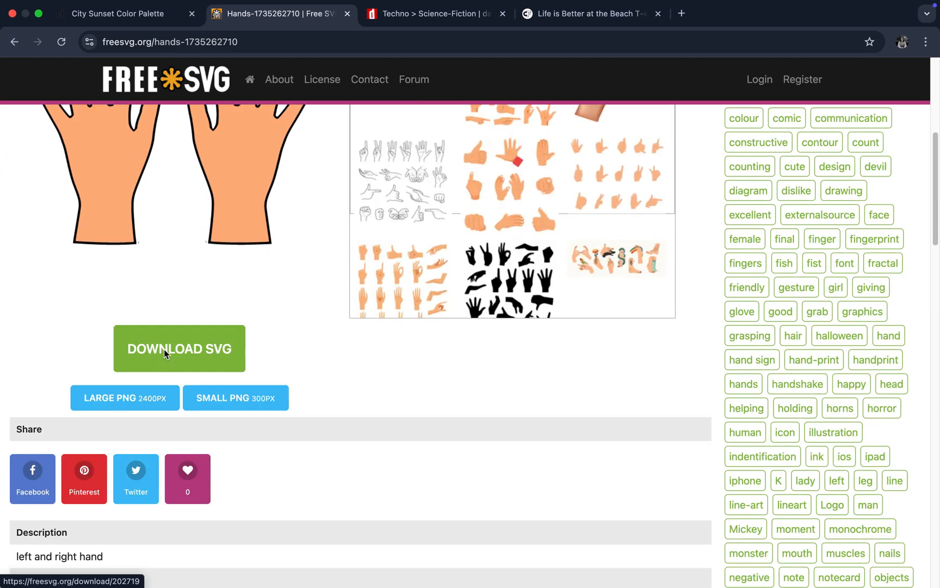
{"action": "left_click", "coordinate": [188, 396]}
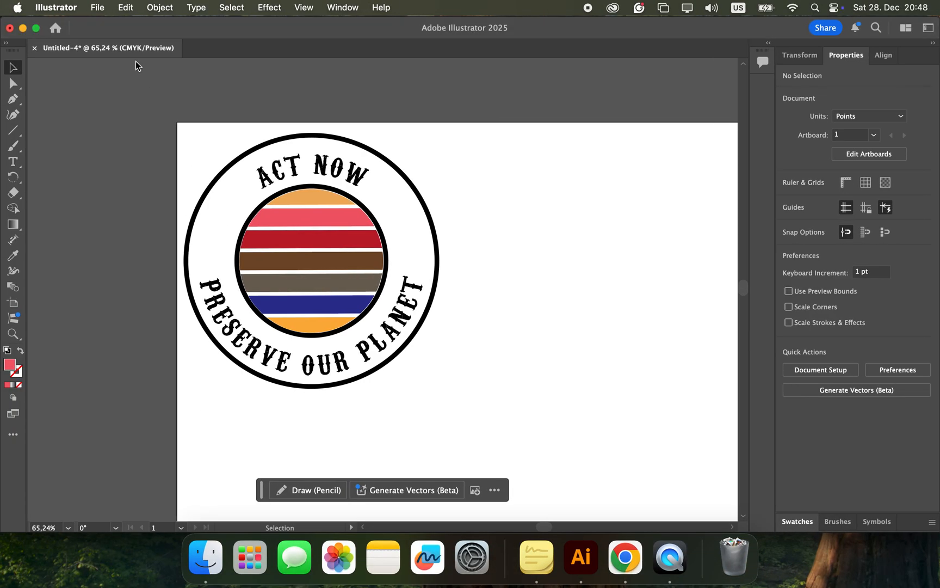
Step: Switch to Illustrator, move the entire badge from the artboard's upper corner towards its centre, and deselect it
{"action": "left_click_drag", "start_coordinate": [190, 135], "coordinate": [482, 396]}
{"action": "left_click_drag", "start_coordinate": [352, 310], "coordinate": [531, 419]}
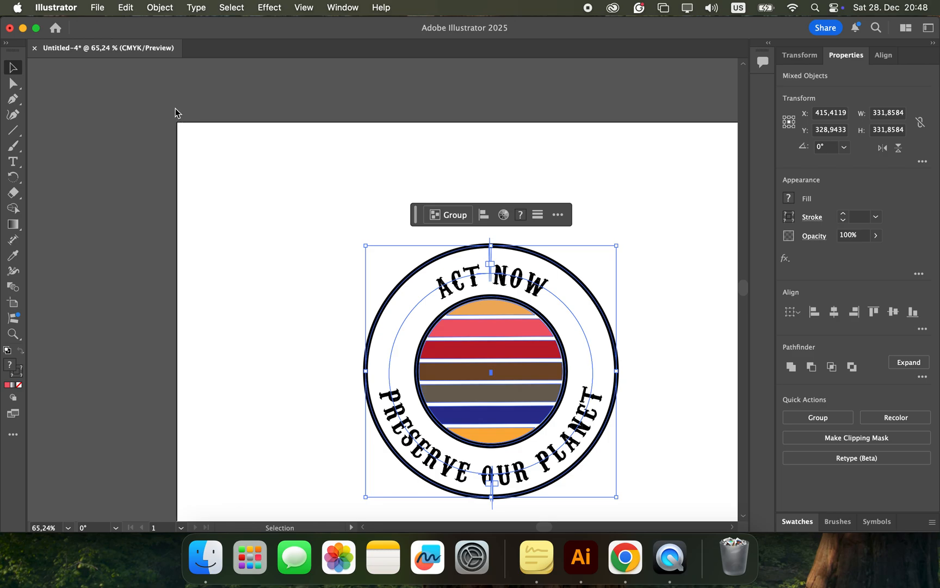
{"action": "left_click", "coordinate": [232, 107]}
Step: Place mother-earth.svg from the Downloads folder on the badge, starting at the edge of the striped circle
{"action": "left_click", "coordinate": [98, 7]}
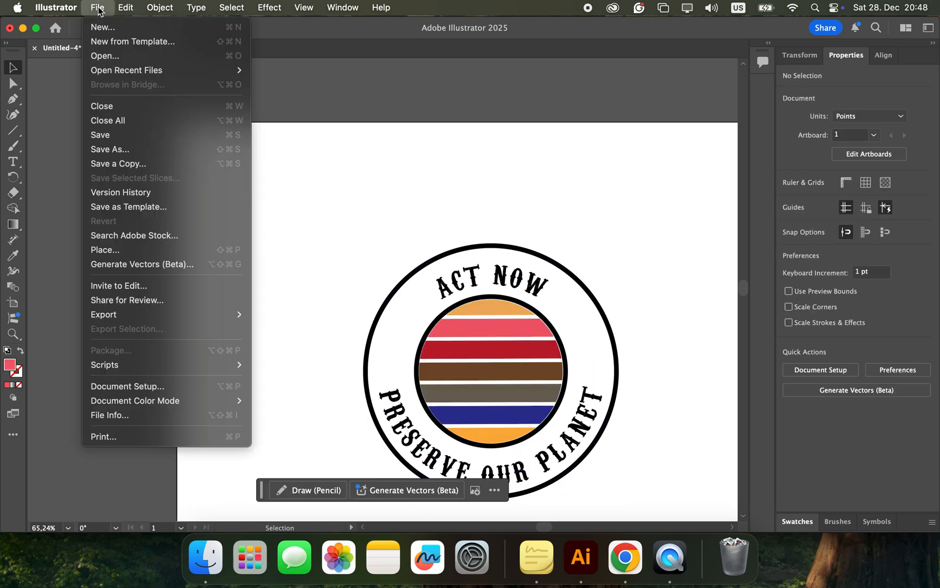
{"action": "left_click", "coordinate": [119, 250]}
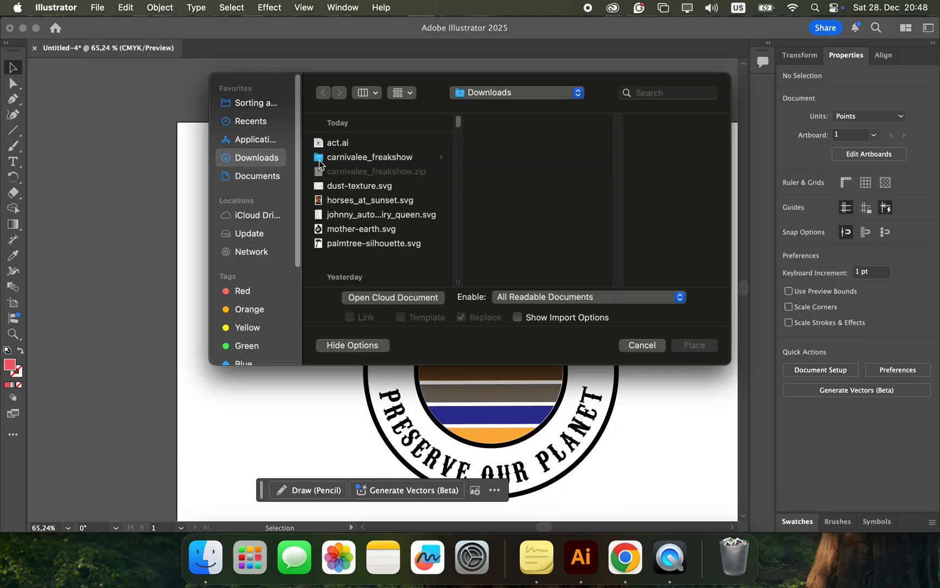
{"action": "left_click", "coordinate": [352, 234]}
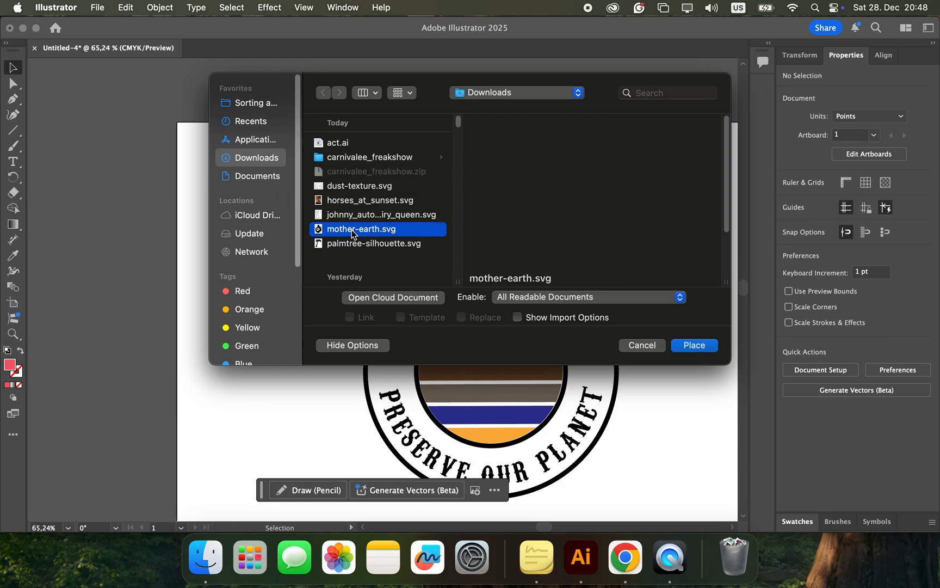
{"action": "left_click", "coordinate": [694, 345]}
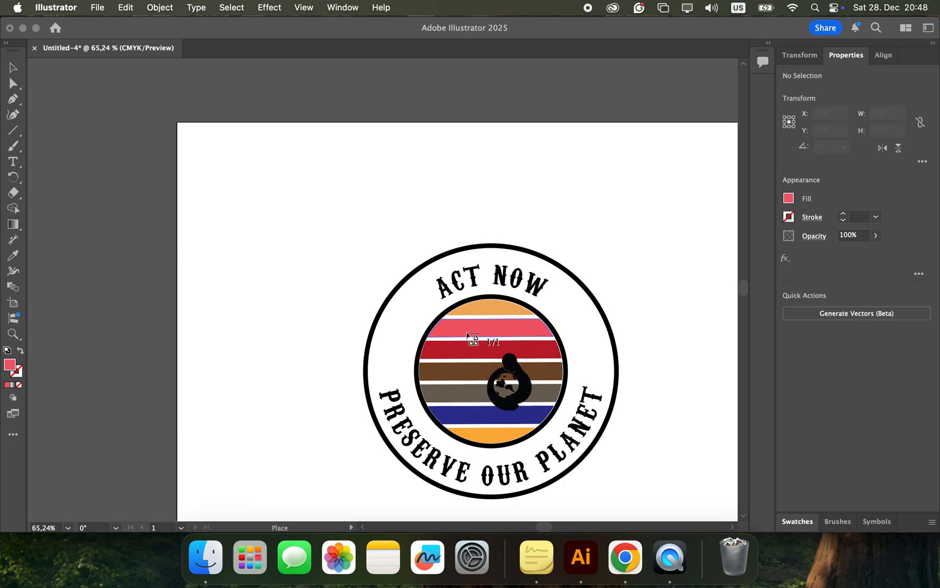
{"action": "key", "text": "Escape"}
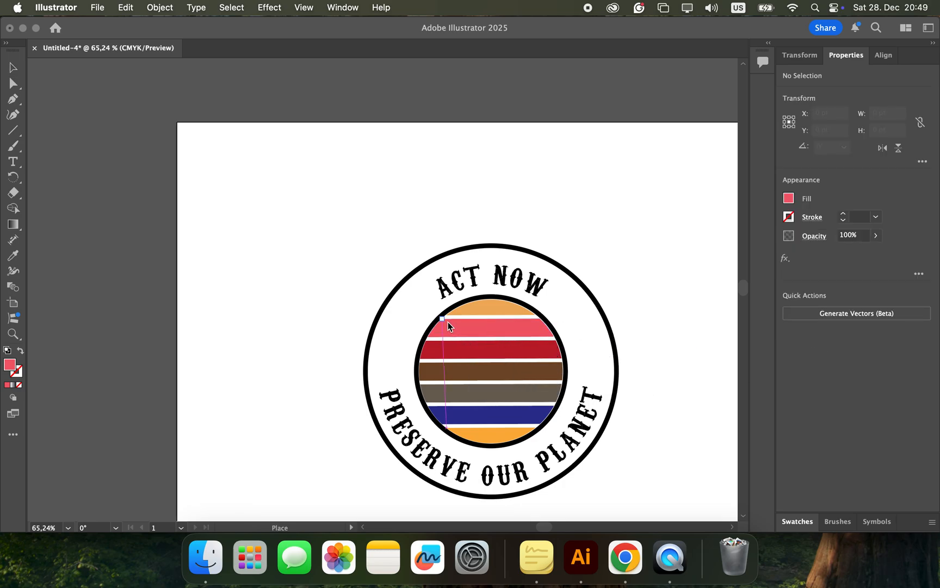
{"action": "left_click", "coordinate": [449, 321]}
Step: Scale the placed mother-earth figure down proportionally with Free Transform to about 162 by 208 pt
{"action": "scroll", "coordinate": [365, 248], "scroll_direction": "down", "scroll_amount": 3}
{"action": "scroll", "coordinate": [365, 248], "scroll_direction": "right", "scroll_amount": 2}
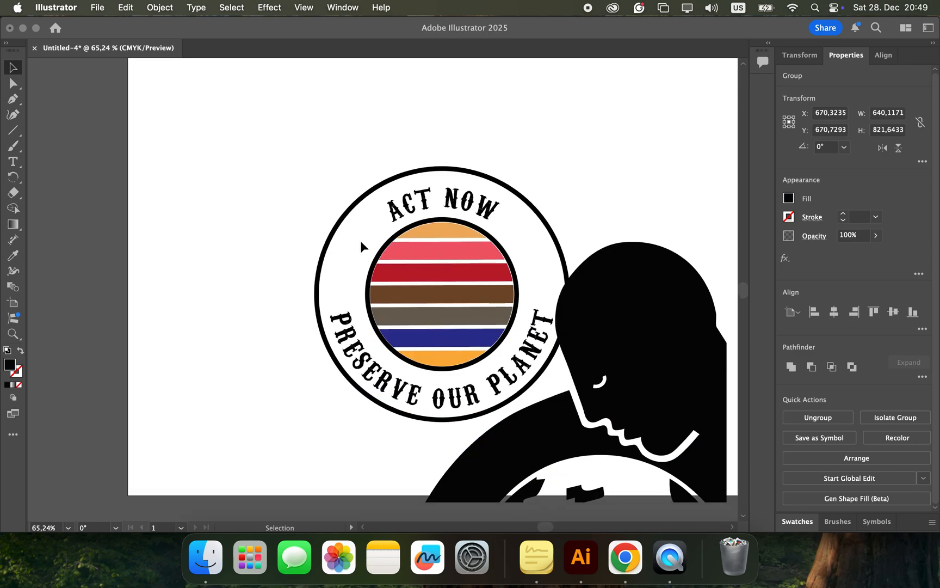
{"action": "scroll", "coordinate": [360, 240], "scroll_direction": "down", "scroll_amount": 3}
{"action": "scroll", "coordinate": [360, 240], "scroll_direction": "right", "scroll_amount": 3}
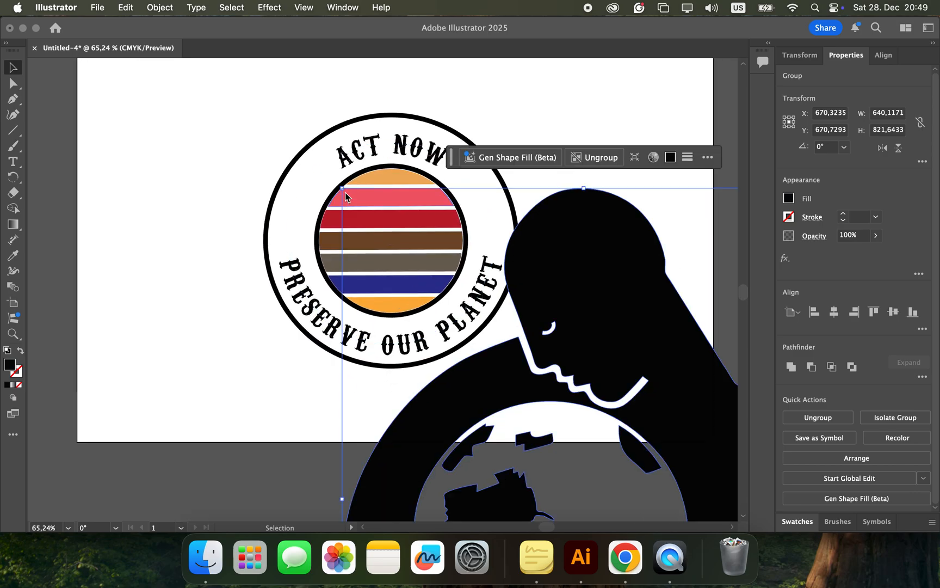
{"action": "key", "text": "e"}
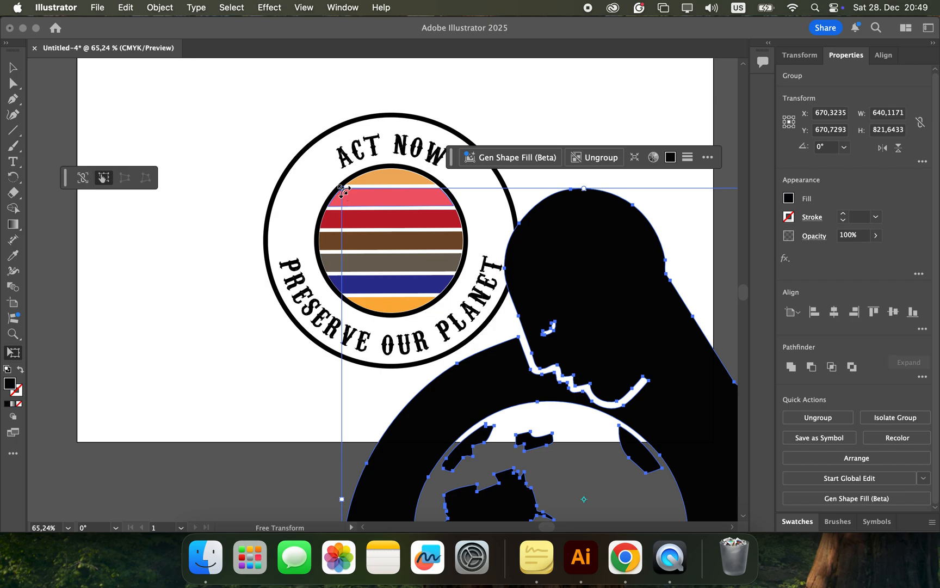
{"action": "left_click_drag", "start_coordinate": [343, 190], "coordinate": [581, 447]}
{"action": "scroll", "coordinate": [581, 448], "scroll_direction": "down", "scroll_amount": 6}
{"action": "scroll", "coordinate": [581, 448], "scroll_direction": "right", "scroll_amount": 2}
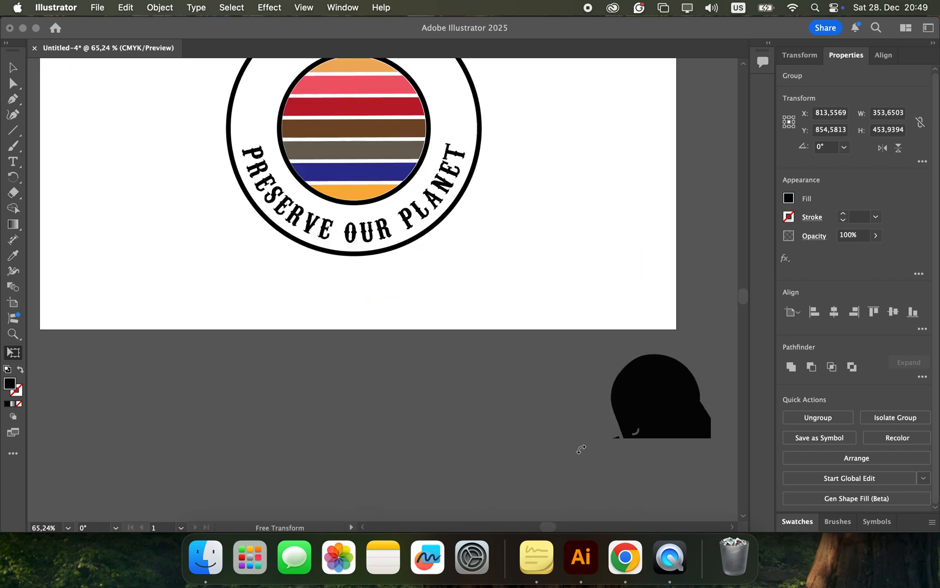
{"action": "scroll", "coordinate": [581, 448], "scroll_direction": "down", "scroll_amount": 9}
{"action": "scroll", "coordinate": [581, 448], "scroll_direction": "right", "scroll_amount": 5}
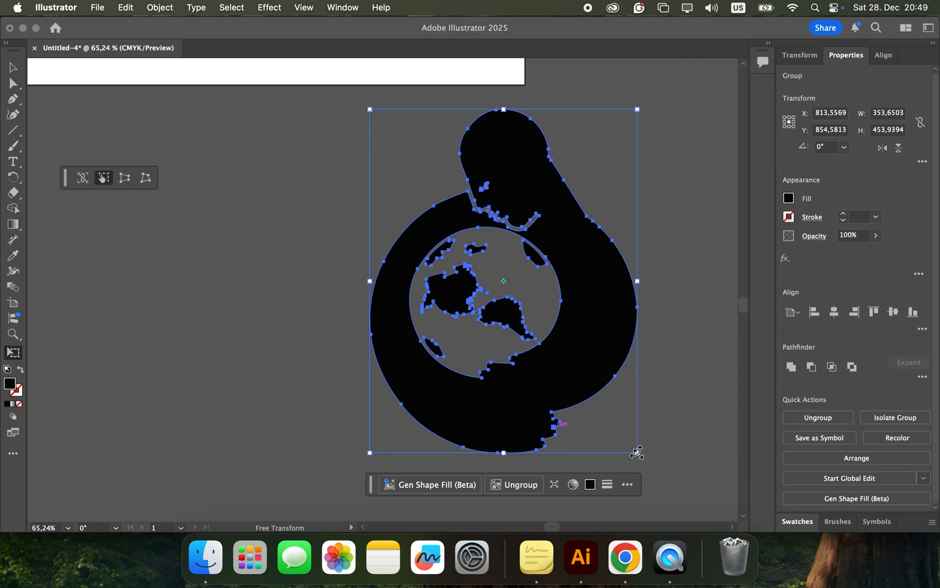
{"action": "left_click_drag", "start_coordinate": [636, 453], "coordinate": [493, 264]}
{"action": "scroll", "coordinate": [493, 264], "scroll_direction": "up", "scroll_amount": 8}
{"action": "scroll", "coordinate": [493, 264], "scroll_direction": "left", "scroll_amount": 5}
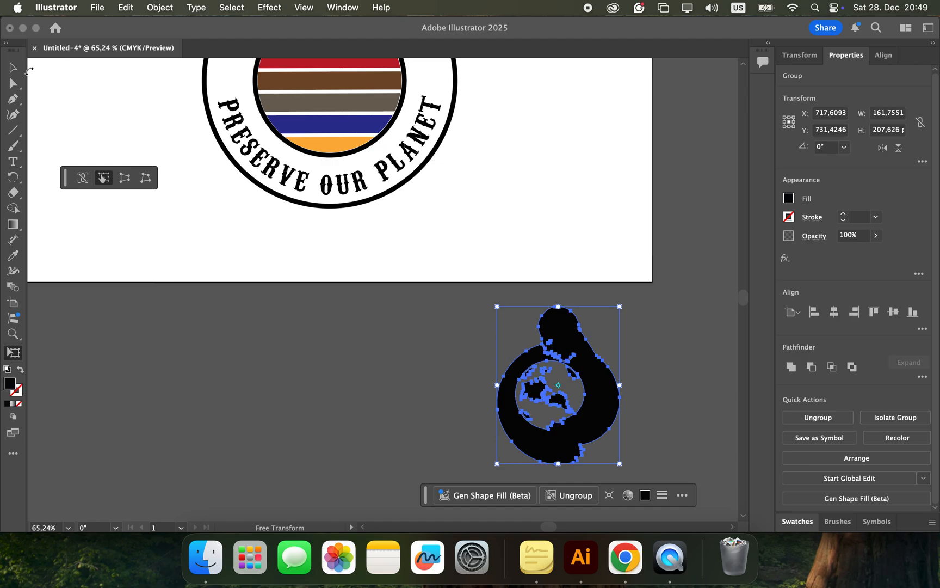
Step: Move the reduced mother-earth figure from below the artboard onto the striped circle in the badge's inner ring
{"action": "left_click", "coordinate": [18, 69]}
{"action": "left_click_drag", "start_coordinate": [555, 386], "coordinate": [320, 92]}
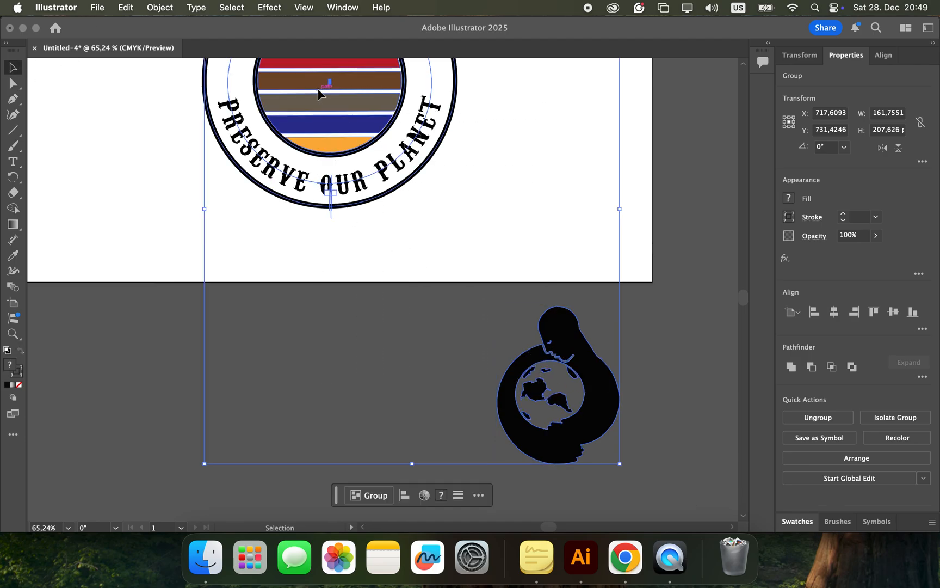
{"action": "left_click", "coordinate": [657, 413]}
{"action": "left_click_drag", "start_coordinate": [597, 410], "coordinate": [356, 118]}
{"action": "scroll", "coordinate": [356, 118], "scroll_direction": "up", "scroll_amount": 5}
{"action": "left_click_drag", "start_coordinate": [383, 251], "coordinate": [386, 234]}
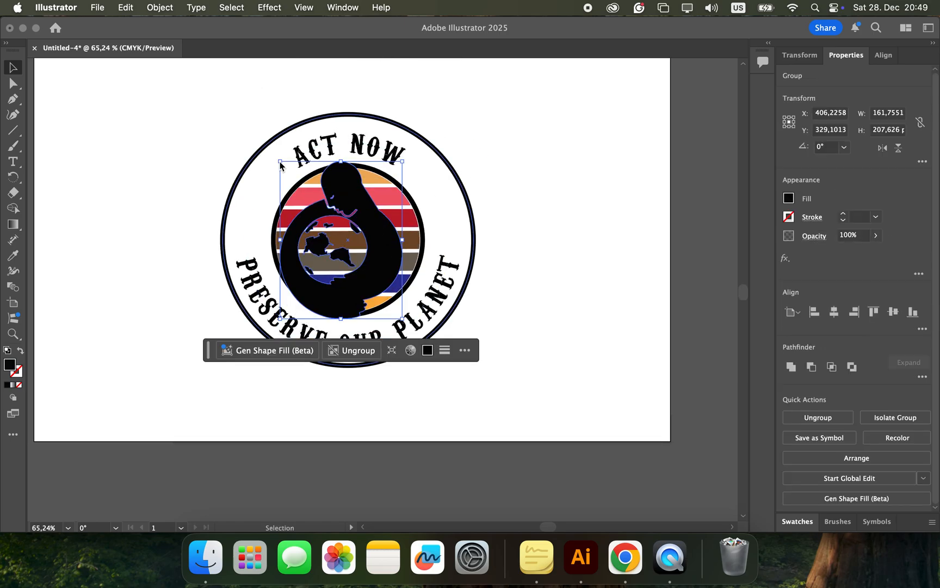
Step: Scale the mother-earth figure down to about 131 by 168 pt, centre it in the striped circle and deselect it
{"action": "key", "text": "e"}
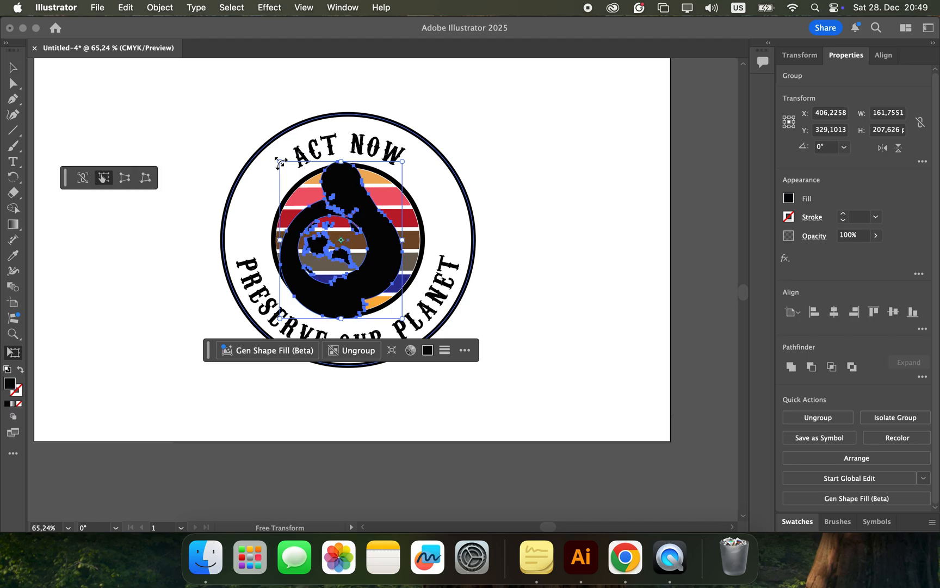
{"action": "left_click_drag", "start_coordinate": [280, 163], "coordinate": [303, 191]}
{"action": "left_click", "coordinate": [13, 67]}
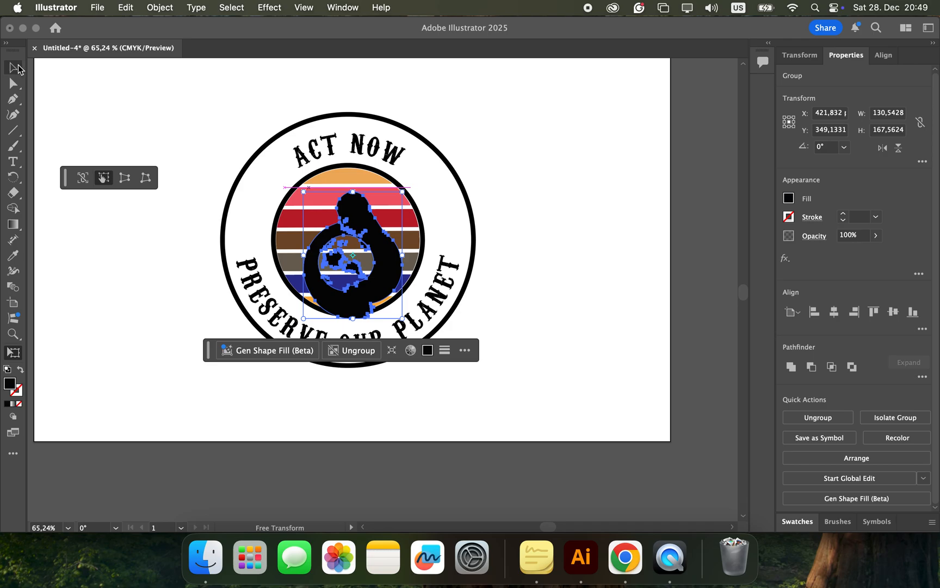
{"action": "mouse_move", "coordinate": [382, 255]}
{"action": "left_mouse_down"}
{"action": "mouse_move", "coordinate": [374, 234]}
{"action": "mouse_move", "coordinate": [389, 261]}
{"action": "left_mouse_up"}
{"action": "left_click", "coordinate": [534, 267]}
{"action": "left_click", "coordinate": [534, 281]}
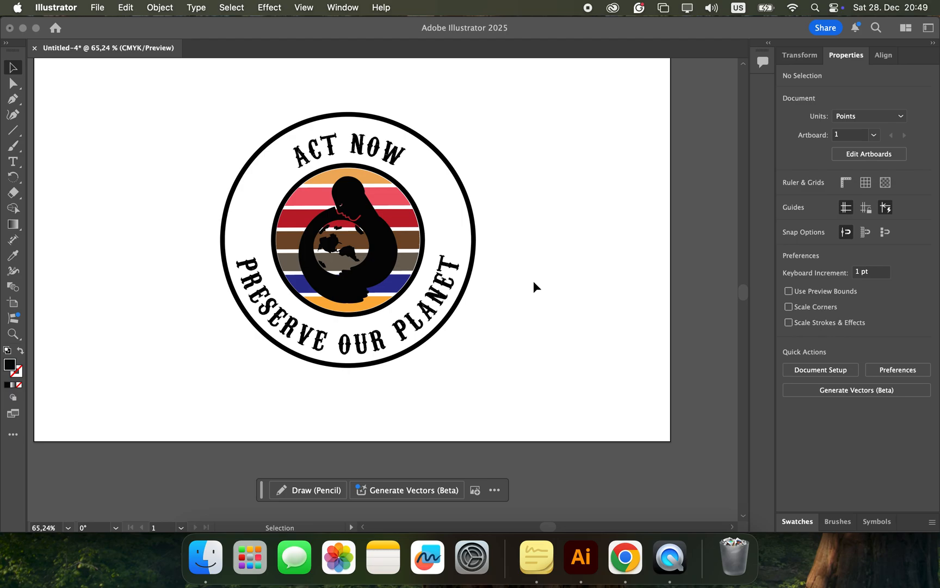
Step: Compare the badge with the "Life is Better at the Beach T-shirt" reference page in Chrome
{"action": "scroll", "coordinate": [533, 281], "scroll_direction": "up", "scroll_amount": 3}
{"action": "scroll", "coordinate": [533, 280], "scroll_direction": "left", "scroll_amount": 2}
{"action": "scroll", "coordinate": [533, 281], "scroll_direction": "up", "scroll_amount": 2}
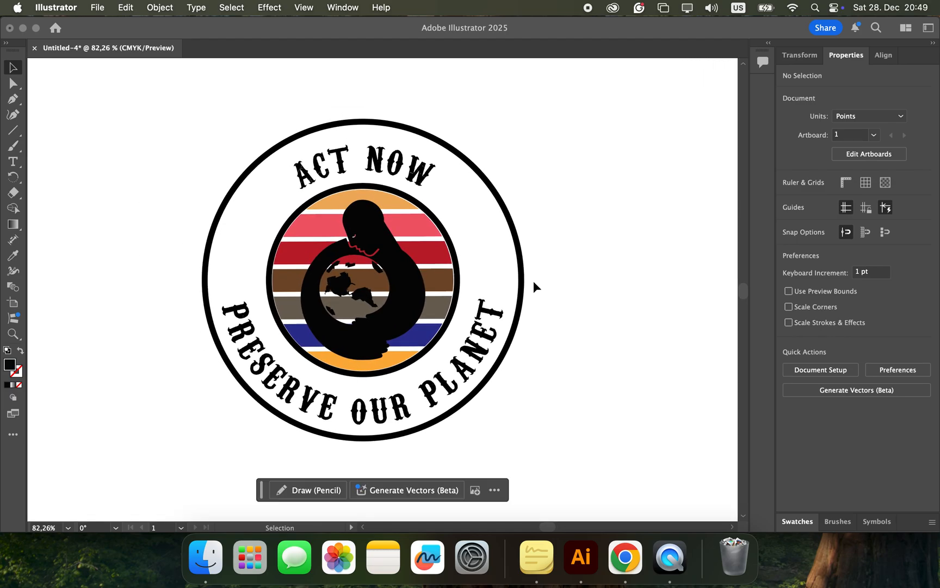
{"action": "key", "text": "super+Tab"}
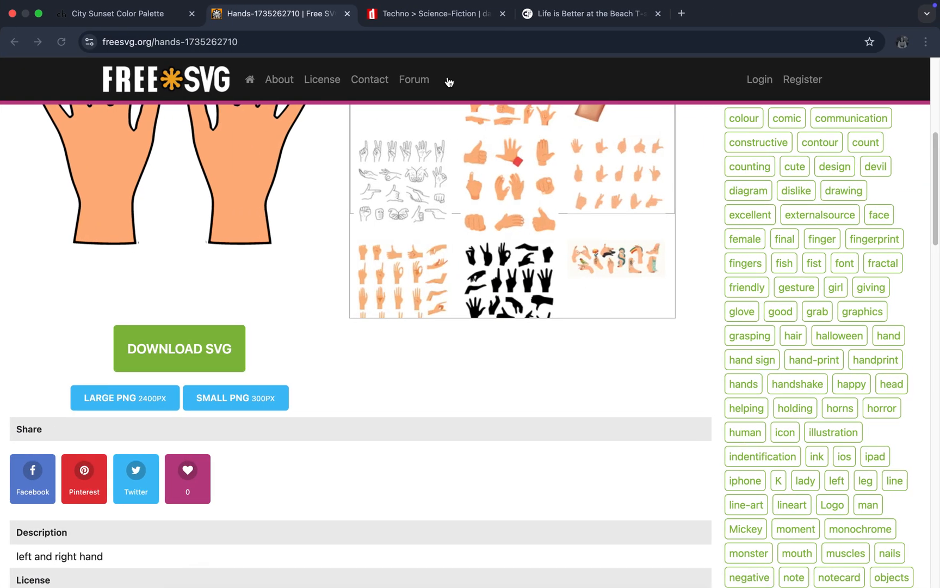
{"action": "left_click", "coordinate": [556, 14]}
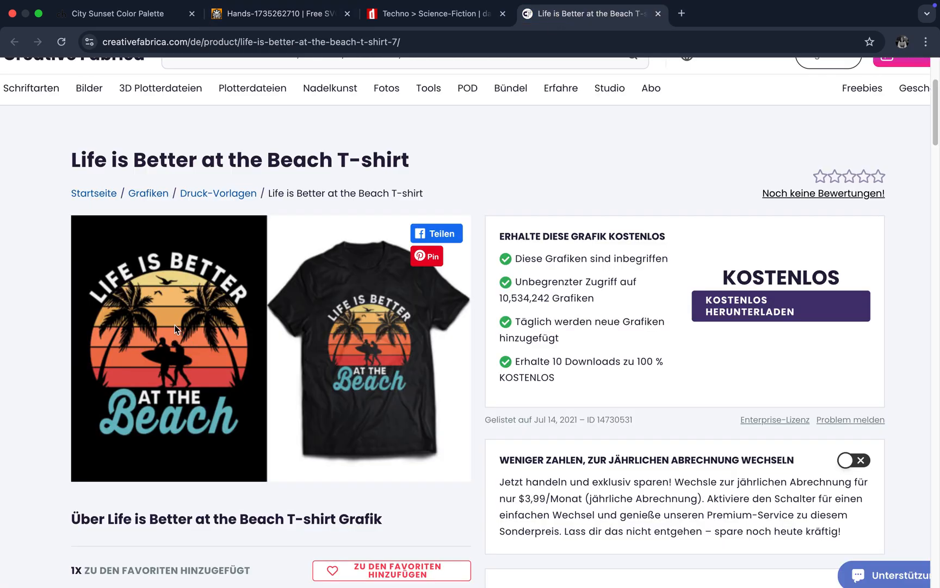
{"action": "key", "text": "super+Tab"}
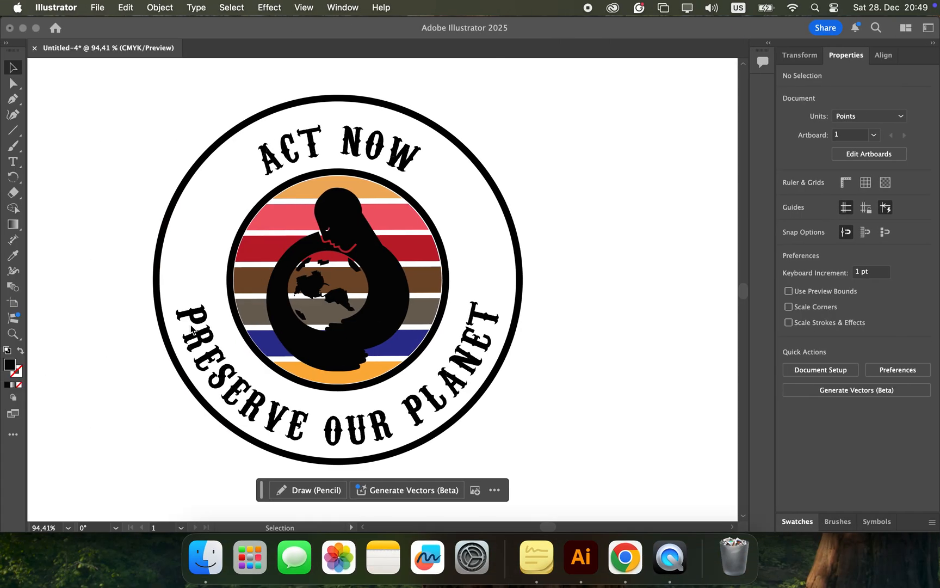
Step: Switch to Chrome and search FreeSVG for "textures"
{"action": "key", "text": "super+Tab"}
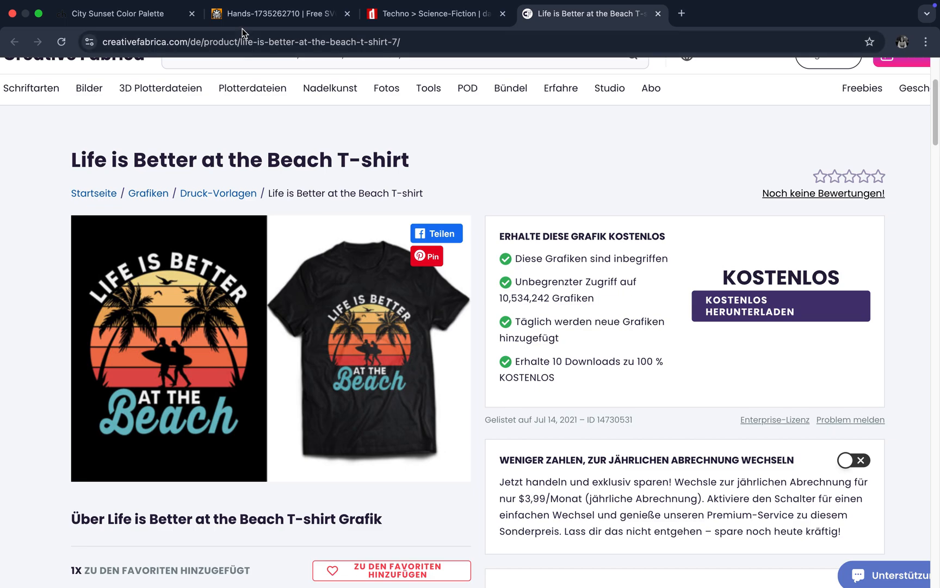
{"action": "left_click", "coordinate": [246, 15]}
{"action": "scroll", "coordinate": [292, 246], "scroll_direction": "up", "scroll_amount": 10}
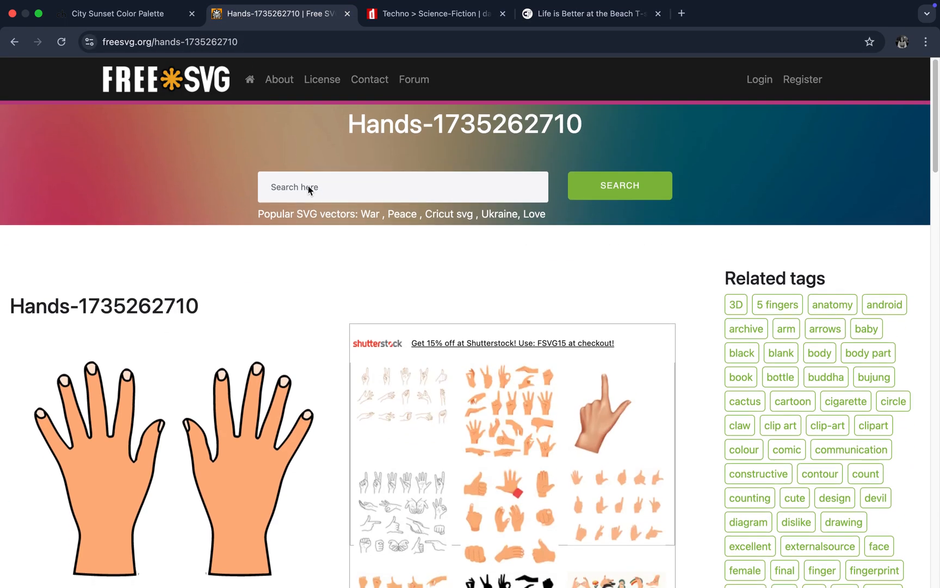
{"action": "left_click", "coordinate": [307, 187]}
{"action": "type", "text": "textu"}
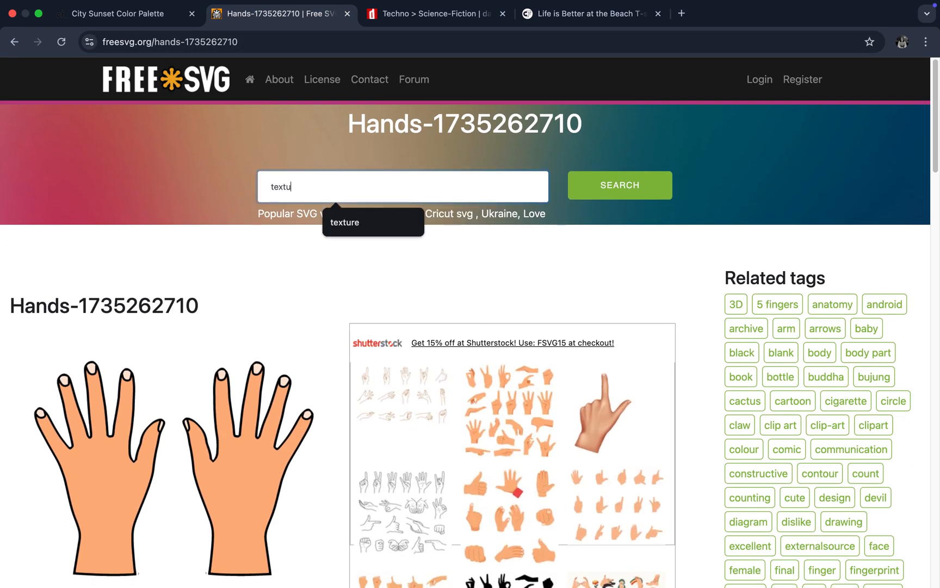
{"action": "type", "text": "res"}
{"action": "key", "text": "Return"}
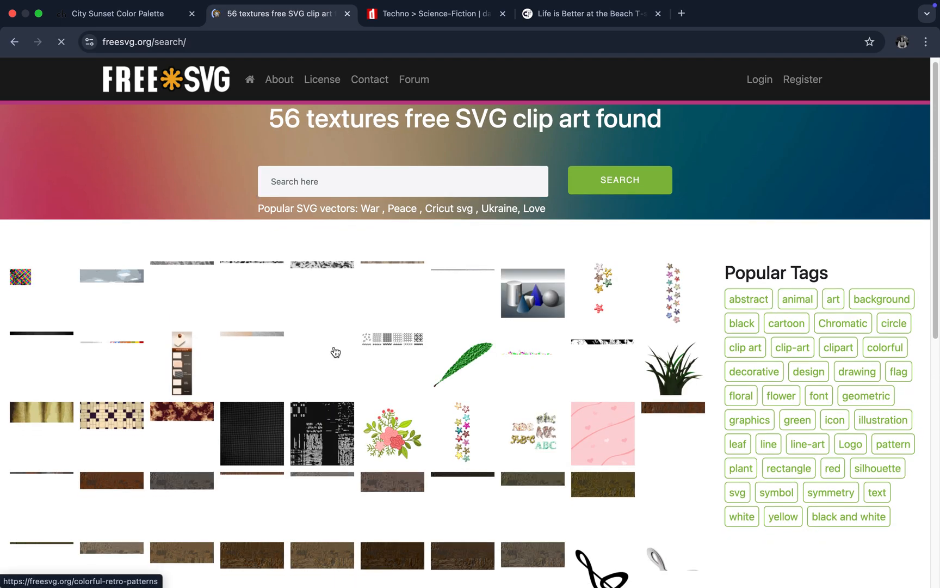
Step: Examine both pages of FreeSVG texture results for a texture that suits the badge
{"action": "scroll", "coordinate": [335, 352], "scroll_direction": "down", "scroll_amount": 5}
{"action": "scroll", "coordinate": [335, 351], "scroll_direction": "up", "scroll_amount": 4}
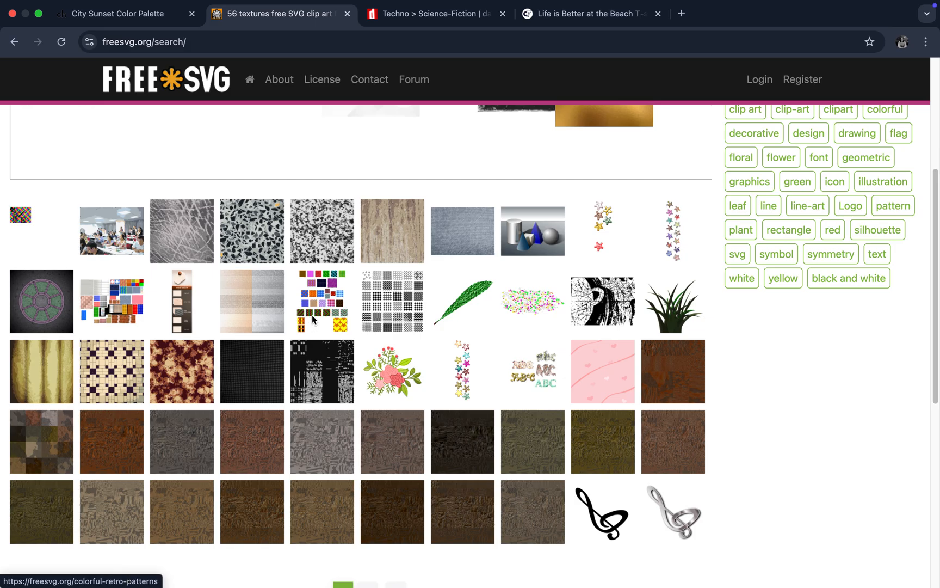
{"action": "scroll", "coordinate": [311, 319], "scroll_direction": "down", "scroll_amount": 2}
{"action": "left_click", "coordinate": [368, 486]}
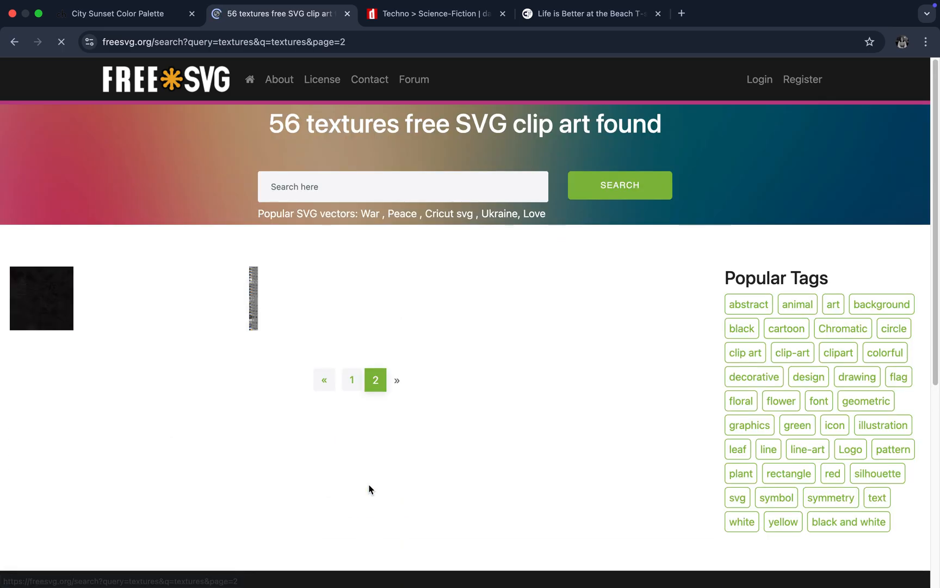
{"action": "scroll", "coordinate": [368, 488], "scroll_direction": "down", "scroll_amount": 2}
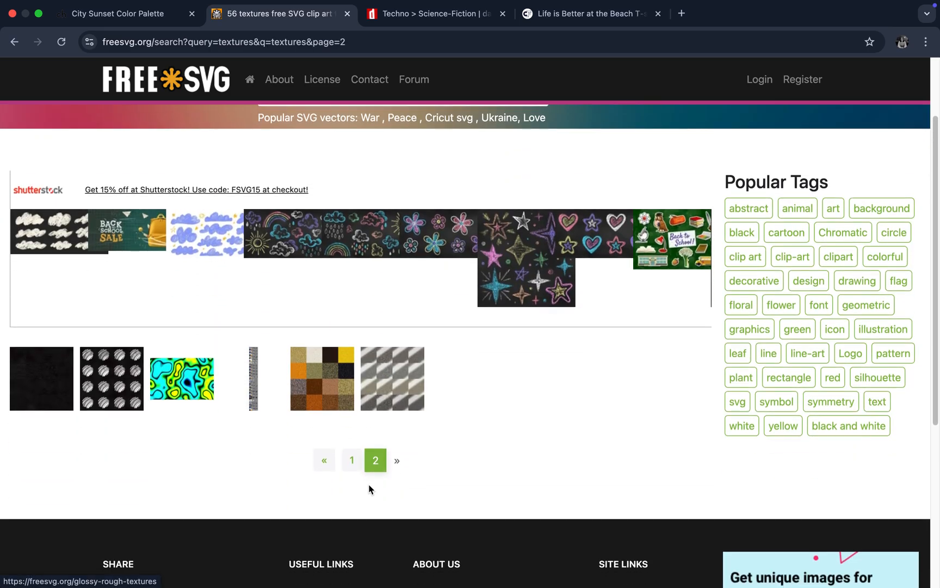
{"action": "left_click", "coordinate": [348, 467]}
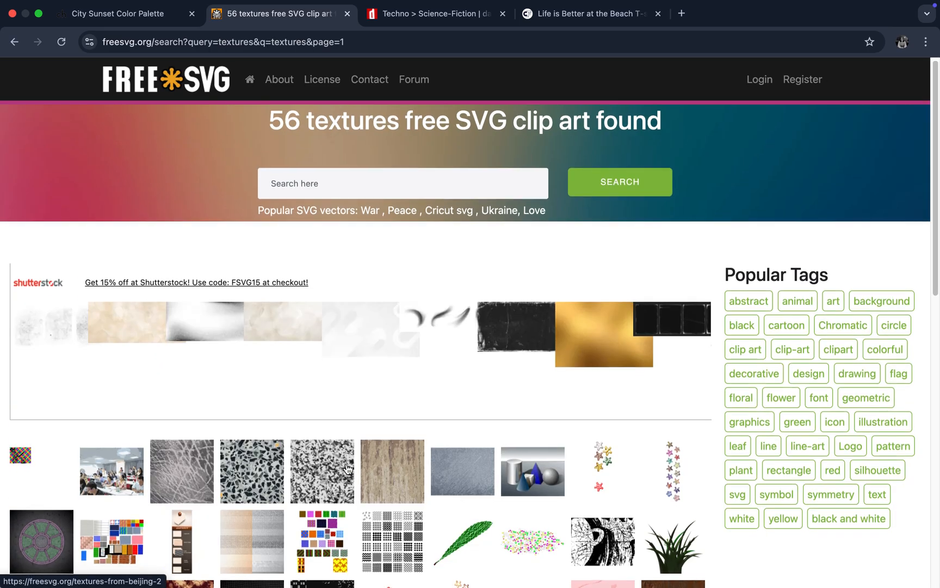
{"action": "scroll", "coordinate": [348, 467], "scroll_direction": "down", "scroll_amount": 5}
{"action": "scroll", "coordinate": [349, 469], "scroll_direction": "down", "scroll_amount": 1}
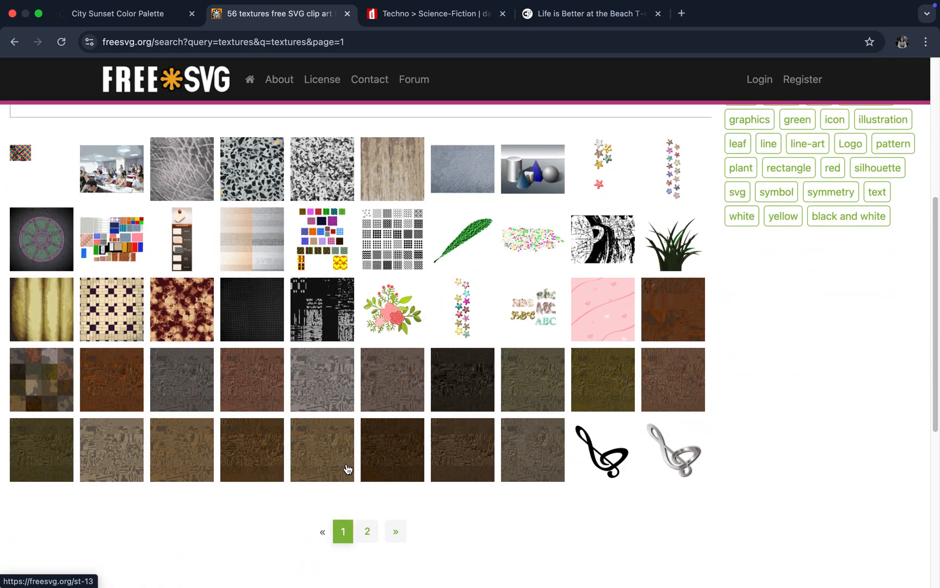
{"action": "scroll", "coordinate": [348, 469], "scroll_direction": "up", "scroll_amount": 3}
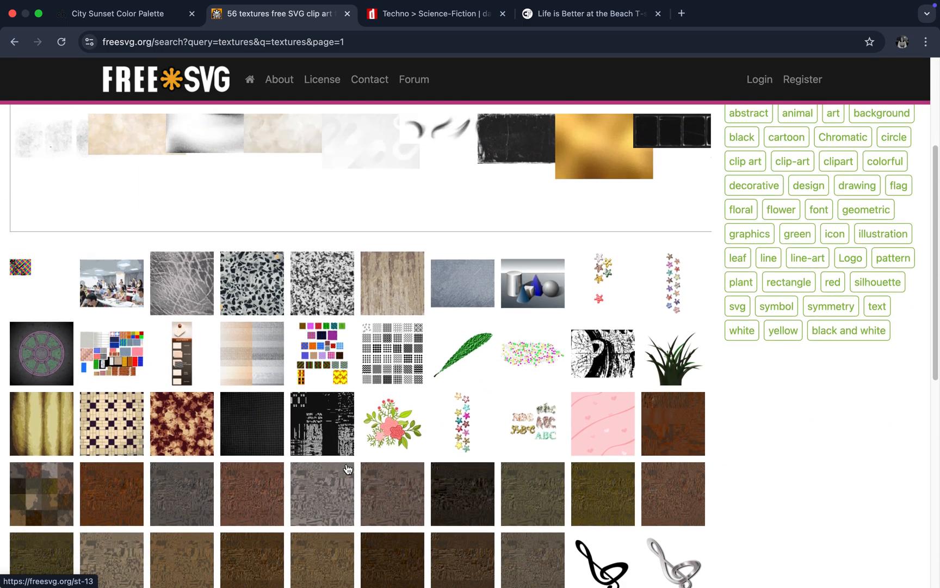
{"action": "scroll", "coordinate": [348, 469], "scroll_direction": "down", "scroll_amount": 3}
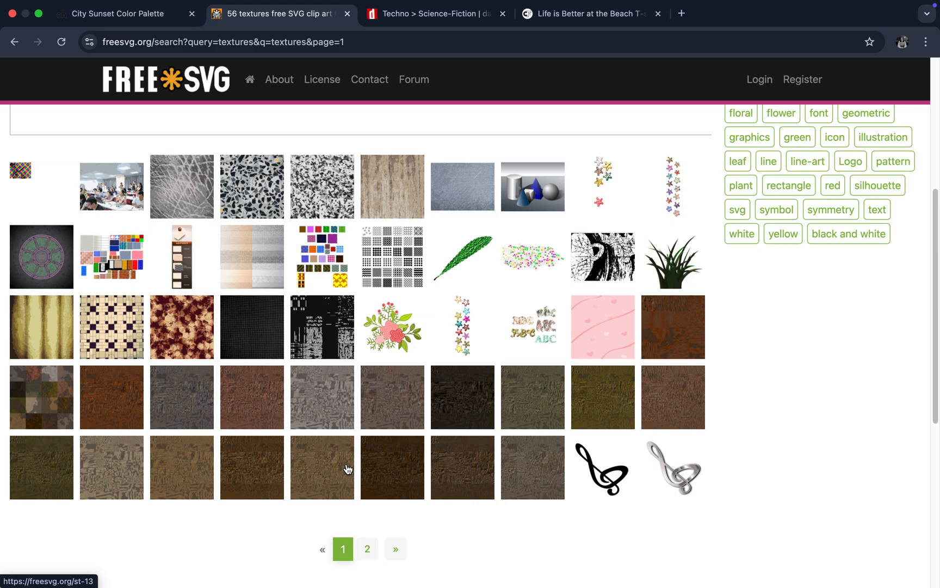
Step: Return to Illustrator and place dust-texture.svg from the Downloads folder with its upper corner over the striped circle
{"action": "key", "text": "ctrl+Left"}
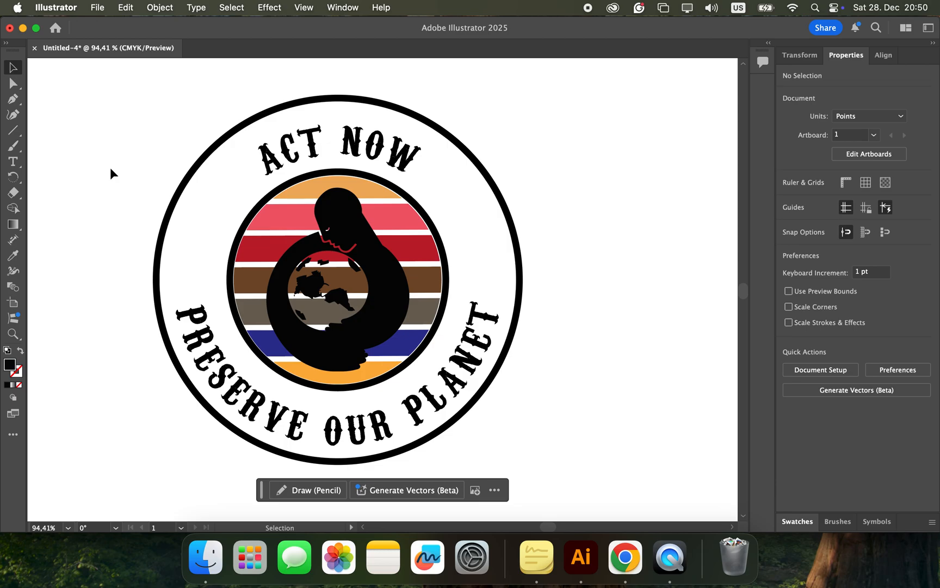
{"action": "left_click", "coordinate": [98, 7]}
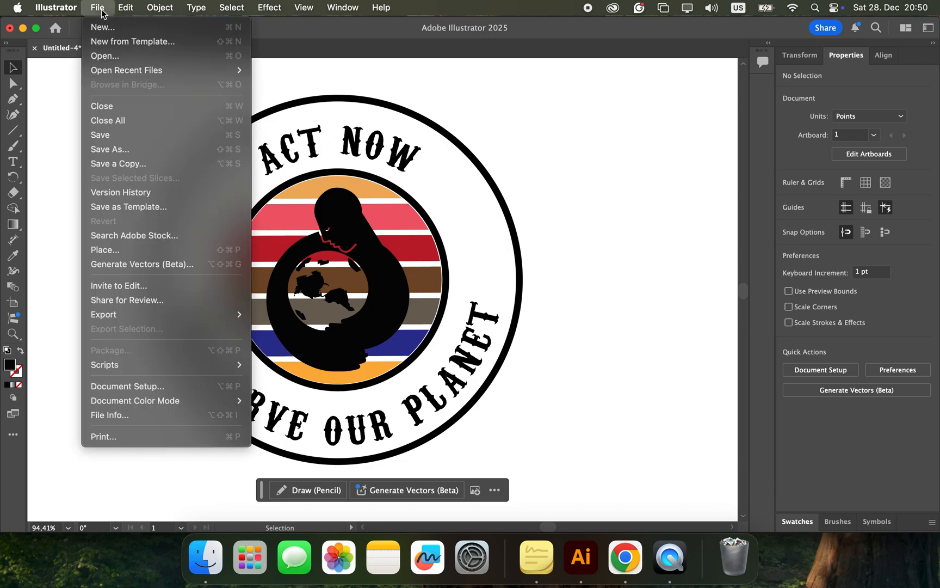
{"action": "left_click", "coordinate": [117, 252]}
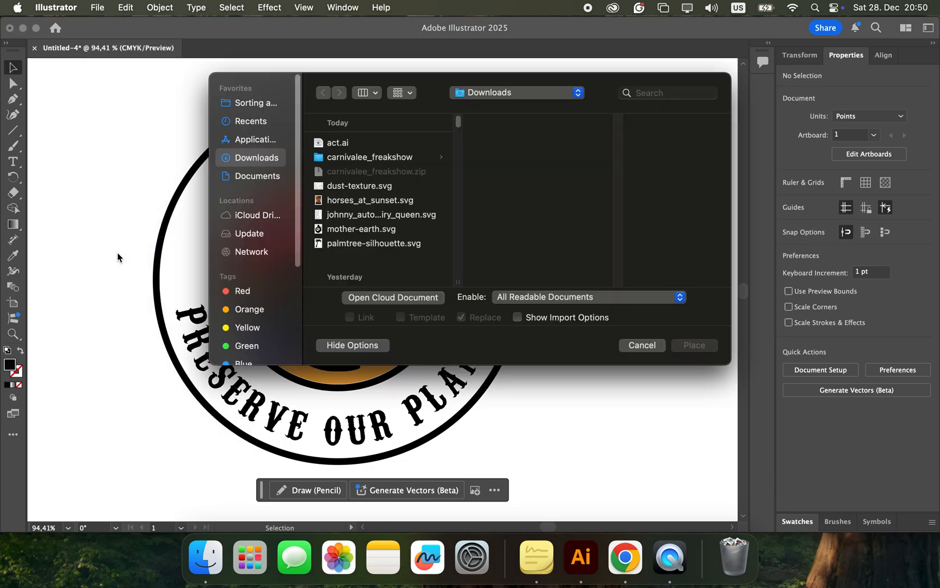
{"action": "left_click", "coordinate": [355, 186]}
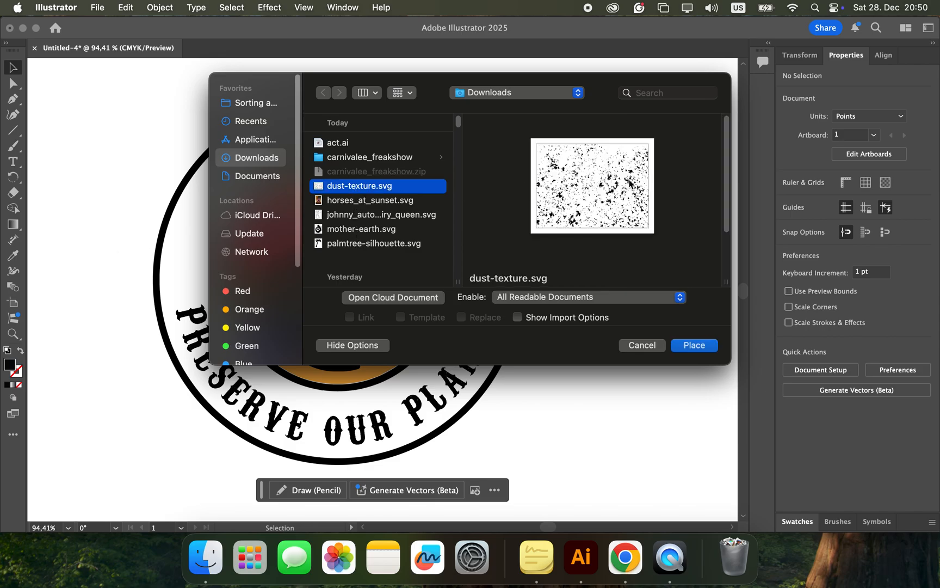
{"action": "left_click", "coordinate": [694, 345]}
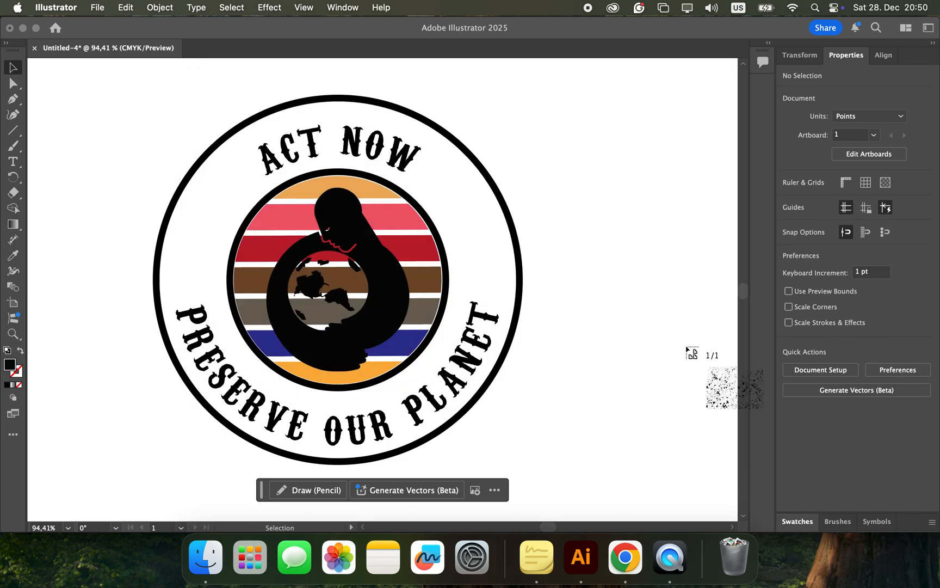
{"action": "left_click", "coordinate": [289, 219]}
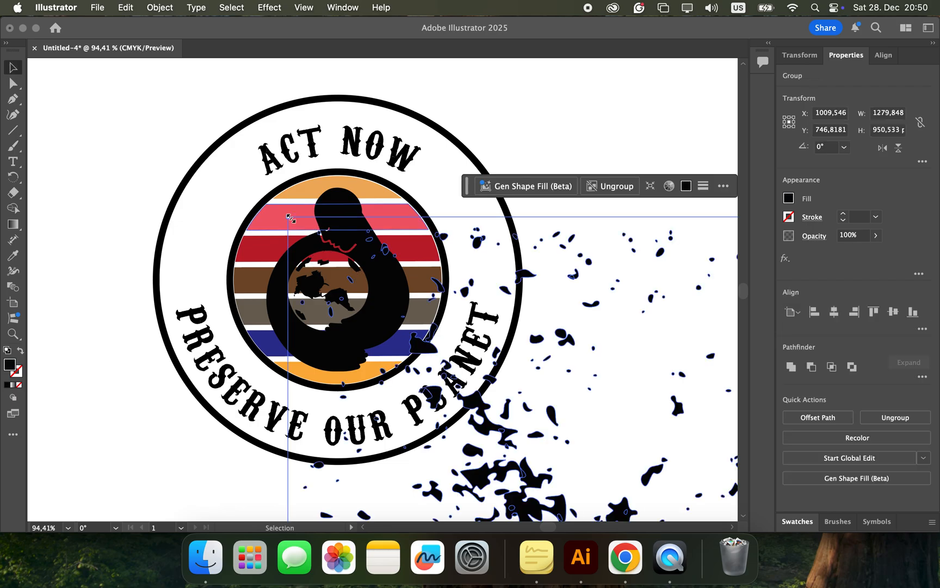
Step: Scale the placed dust texture down with Free Transform from its far lower corner to about 1012 by 752 pt
{"action": "scroll", "coordinate": [532, 381], "scroll_direction": "down", "scroll_amount": 2}
{"action": "scroll", "coordinate": [533, 382], "scroll_direction": "right", "scroll_amount": 2}
{"action": "scroll", "coordinate": [532, 381], "scroll_direction": "down", "scroll_amount": 10}
{"action": "scroll", "coordinate": [533, 382], "scroll_direction": "right", "scroll_amount": 8}
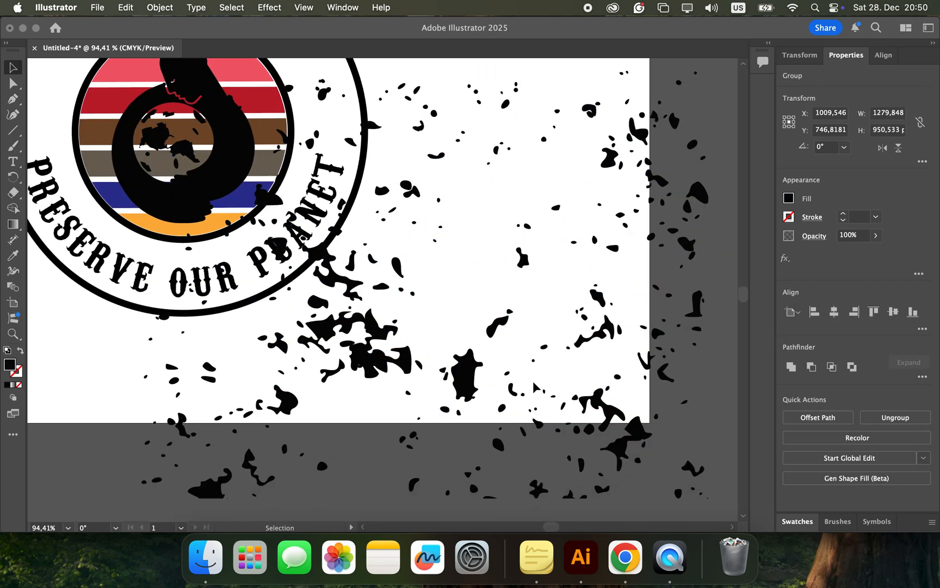
{"action": "scroll", "coordinate": [533, 387], "scroll_direction": "down", "scroll_amount": 10}
{"action": "scroll", "coordinate": [534, 386], "scroll_direction": "right", "scroll_amount": 6}
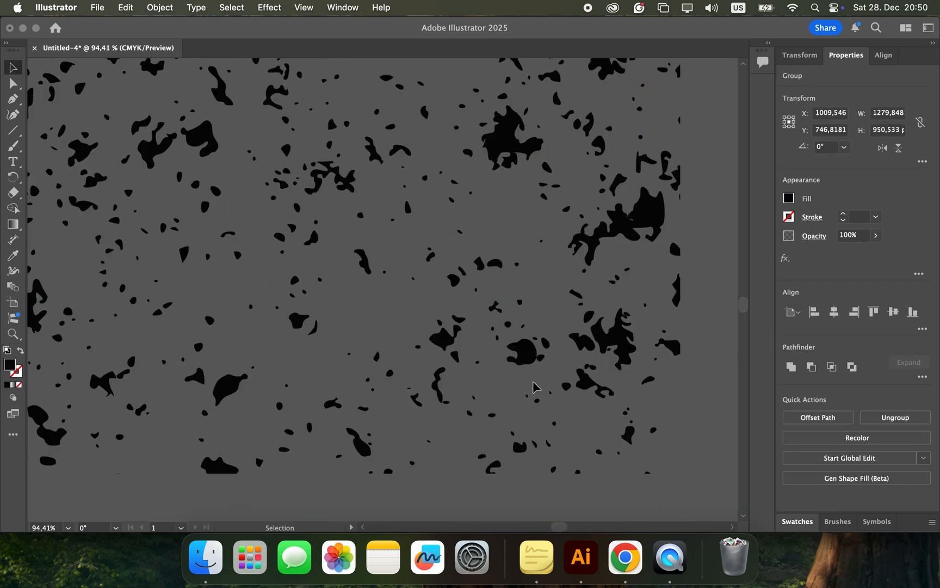
{"action": "scroll", "coordinate": [533, 386], "scroll_direction": "down", "scroll_amount": 8}
{"action": "scroll", "coordinate": [533, 386], "scroll_direction": "right", "scroll_amount": 5}
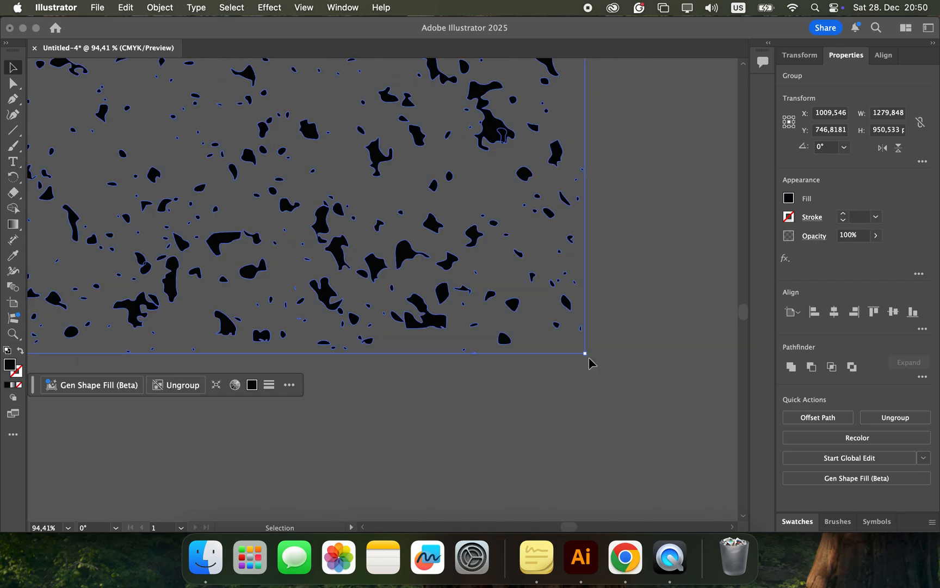
{"action": "key", "text": "e"}
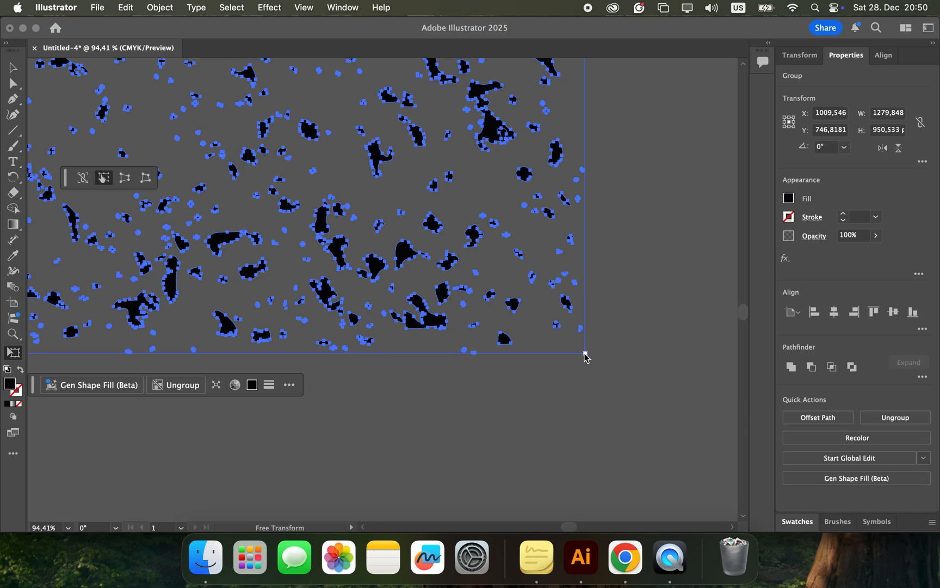
{"action": "left_click_drag", "start_coordinate": [584, 354], "coordinate": [292, 136]}
Step: Keep scaling the dust texture down in stages until it measures about 257 by 191 pt
{"action": "scroll", "coordinate": [170, 71], "scroll_direction": "up", "scroll_amount": 8}
{"action": "scroll", "coordinate": [170, 71], "scroll_direction": "left", "scroll_amount": 6}
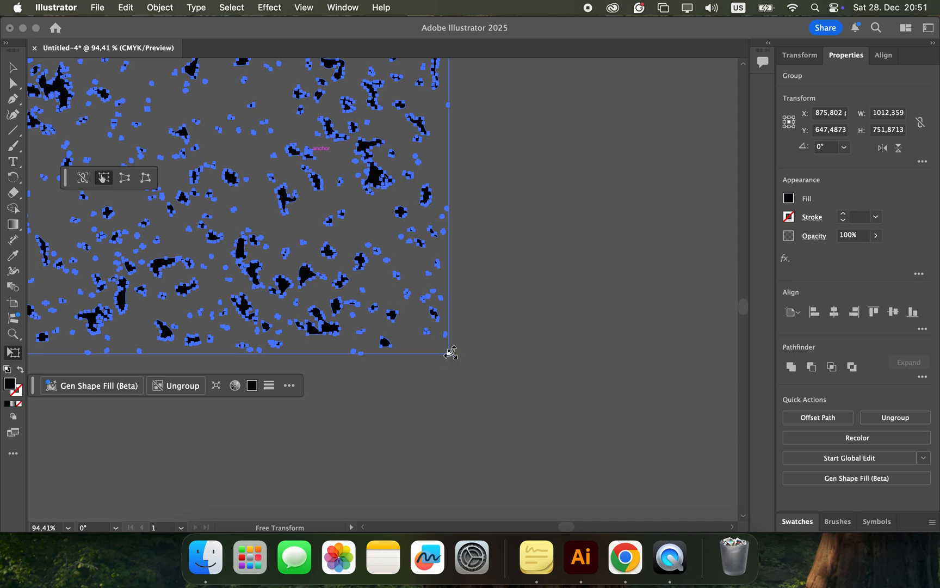
{"action": "left_click_drag", "start_coordinate": [450, 352], "coordinate": [166, 108]}
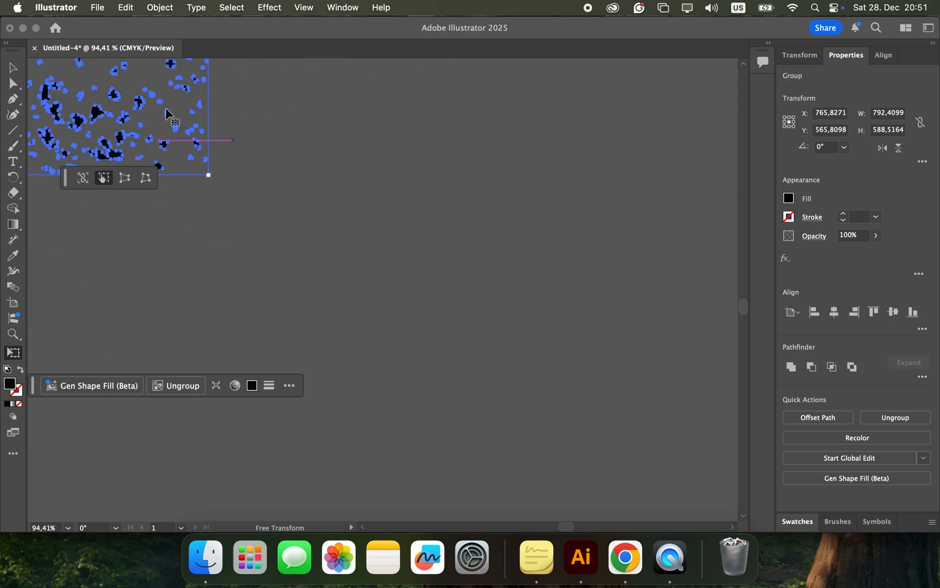
{"action": "scroll", "coordinate": [167, 108], "scroll_direction": "up", "scroll_amount": 8}
{"action": "scroll", "coordinate": [166, 109], "scroll_direction": "left", "scroll_amount": 8}
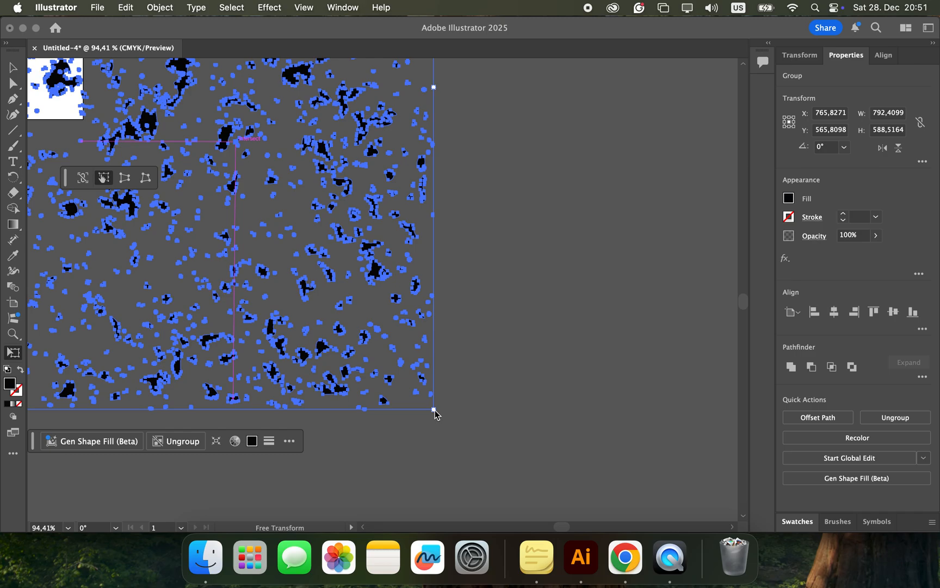
{"action": "left_click_drag", "start_coordinate": [433, 408], "coordinate": [148, 161]}
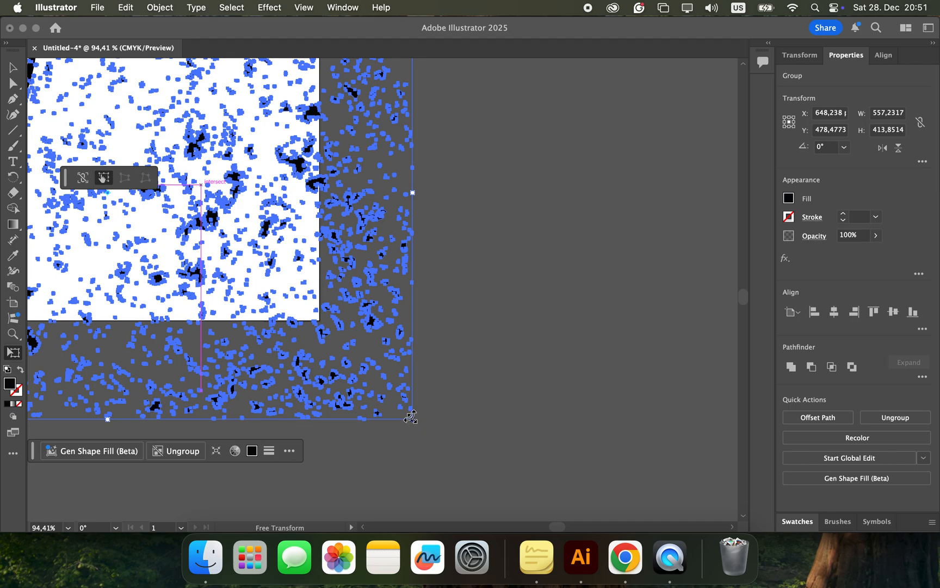
{"action": "left_click_drag", "start_coordinate": [412, 417], "coordinate": [112, 140]}
{"action": "scroll", "coordinate": [111, 139], "scroll_direction": "left", "scroll_amount": 7}
{"action": "scroll", "coordinate": [111, 139], "scroll_direction": "up", "scroll_amount": 4}
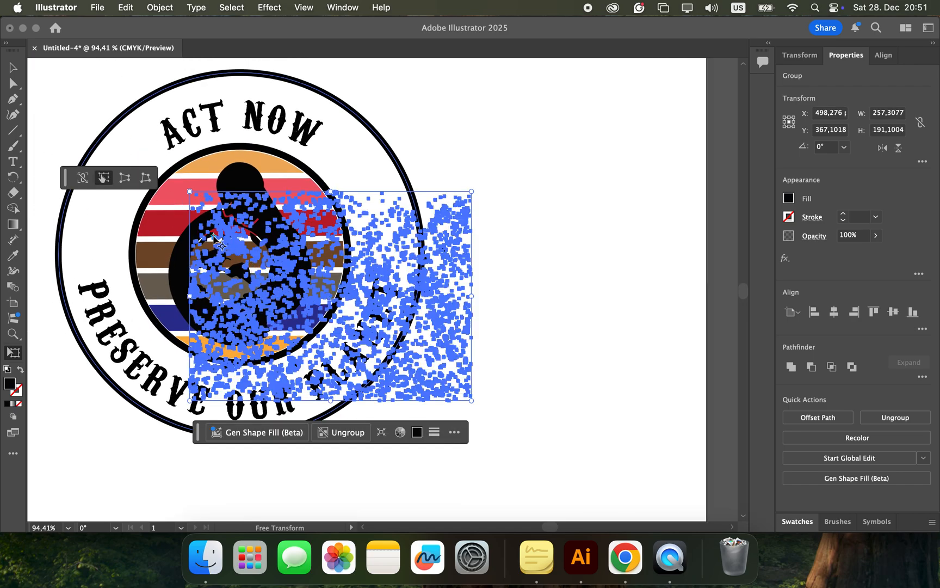
Step: Move the dust texture over the striped circle and reduce it with Free Transform to about 235 by 175 pt
{"action": "left_click", "coordinate": [14, 70]}
{"action": "left_click_drag", "start_coordinate": [268, 272], "coordinate": [170, 216]}
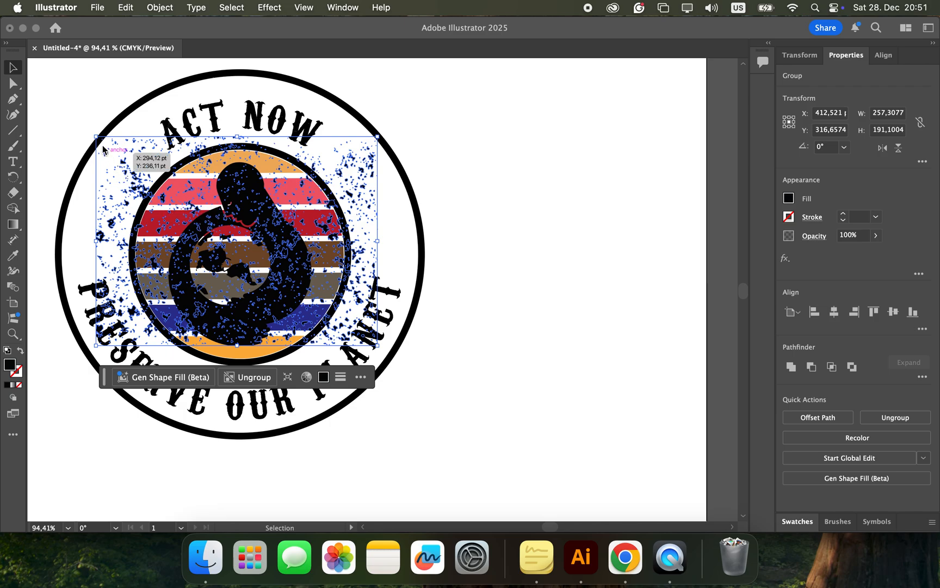
{"action": "key", "text": "e"}
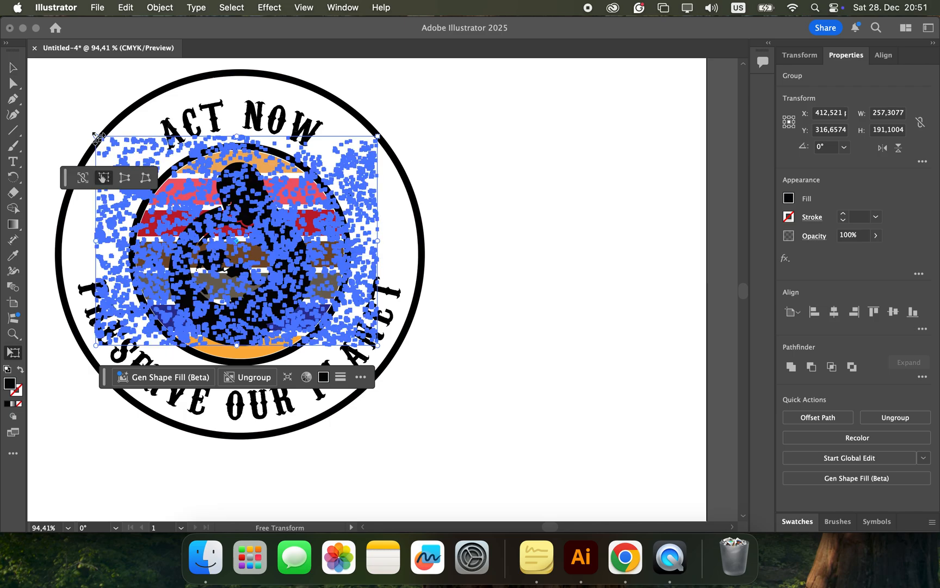
{"action": "left_click_drag", "start_coordinate": [96, 136], "coordinate": [115, 156]}
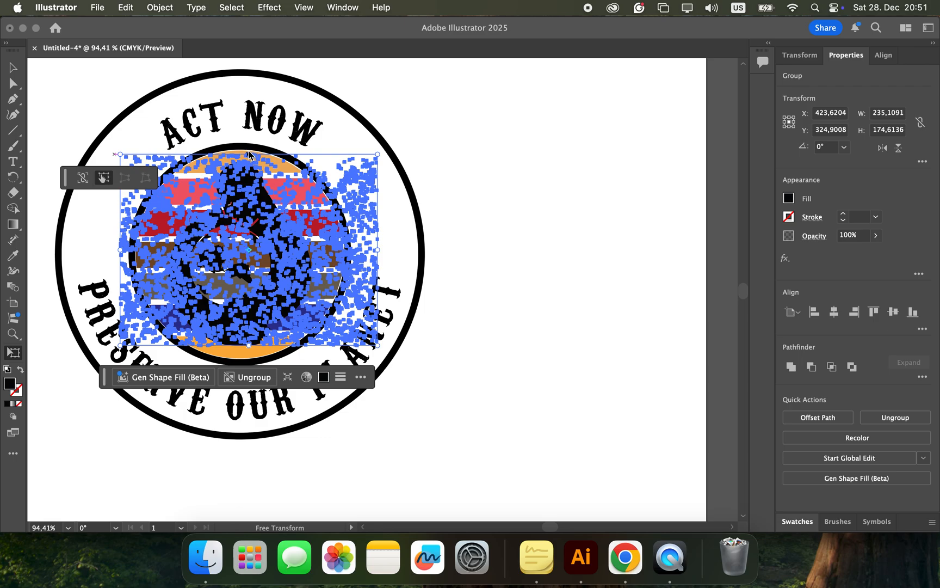
Step: Stretch the dust texture vertically to cover the inner ring and adjust it to about 233 by 213 pt
{"action": "left_click_drag", "start_coordinate": [249, 154], "coordinate": [249, 136]}
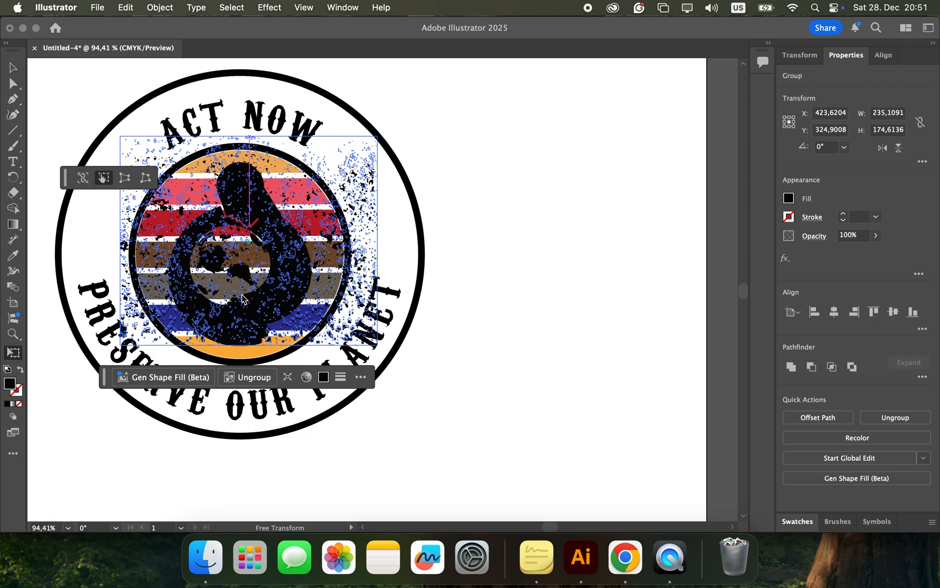
{"action": "left_click_drag", "start_coordinate": [249, 345], "coordinate": [313, 375]}
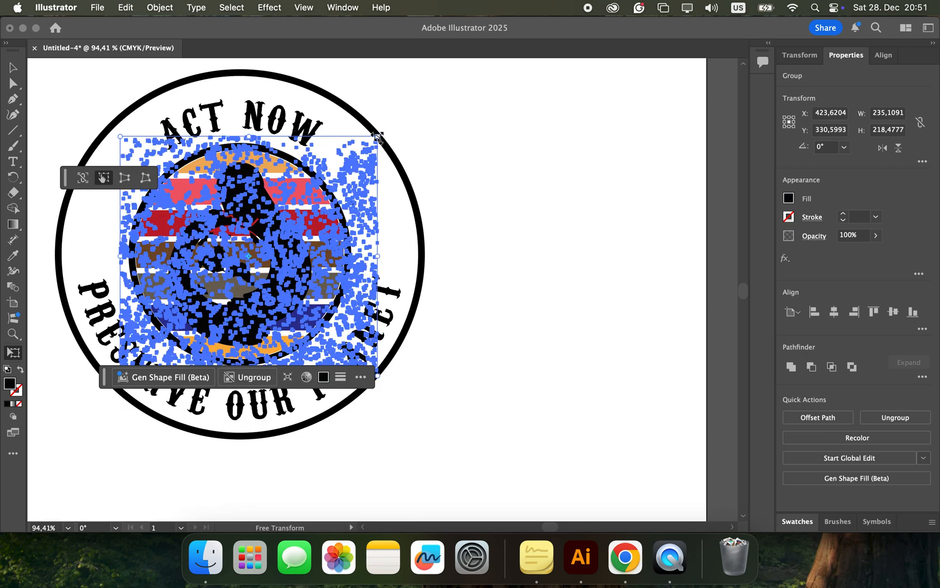
{"action": "left_click_drag", "start_coordinate": [378, 137], "coordinate": [375, 143]}
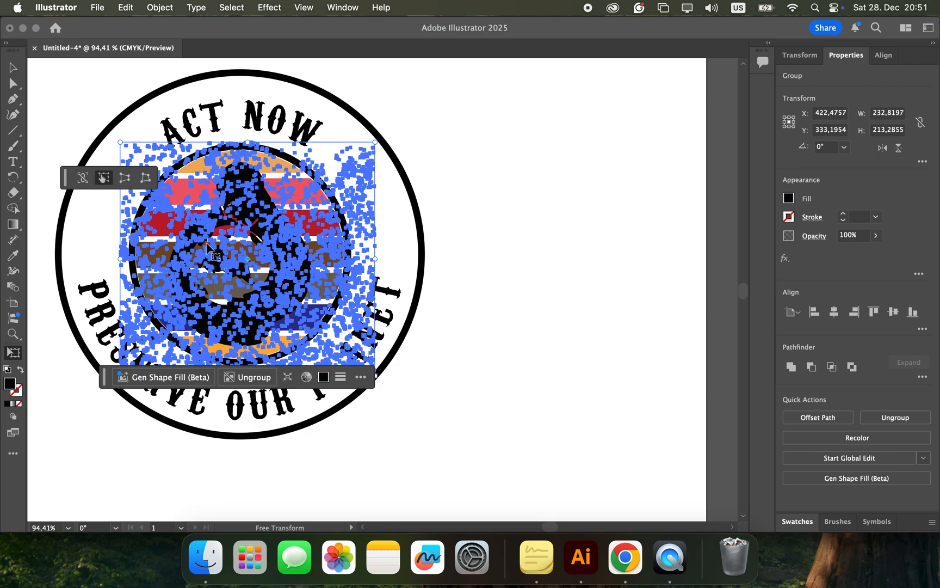
Step: Shift the dust texture slightly upward, reduce it to about 223 by 201 pt and leave Free Transform
{"action": "left_click_drag", "start_coordinate": [159, 227], "coordinate": [158, 223]}
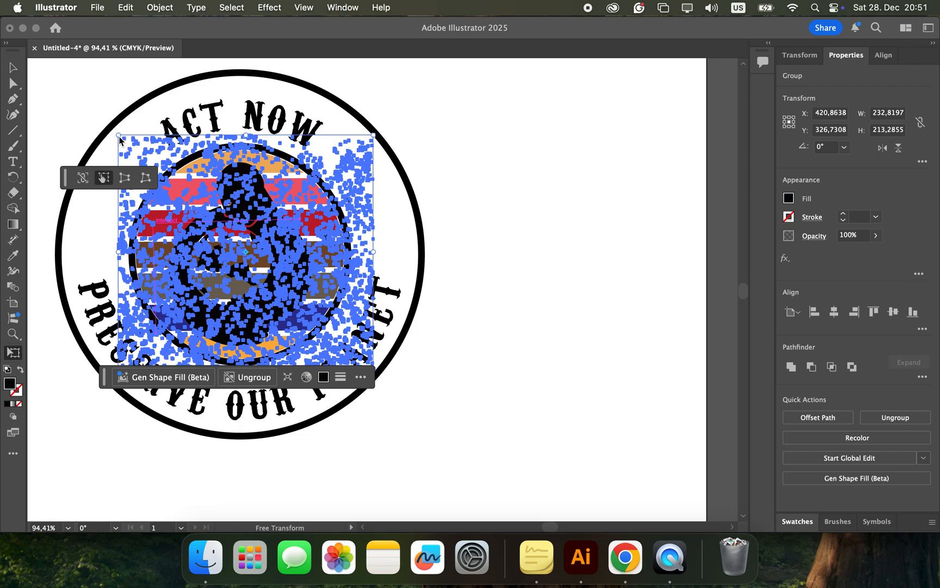
{"action": "left_click_drag", "start_coordinate": [119, 137], "coordinate": [127, 149]}
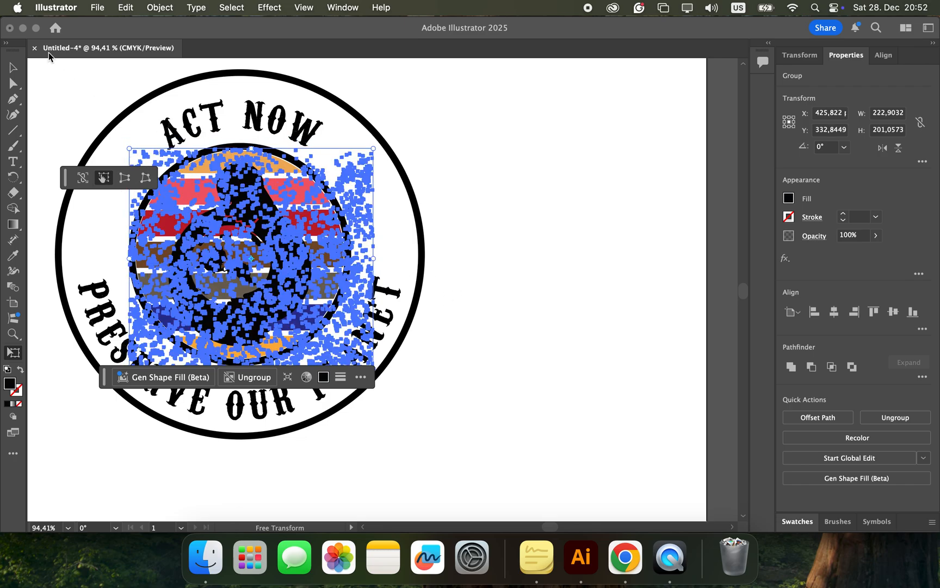
{"action": "left_click", "coordinate": [15, 67]}
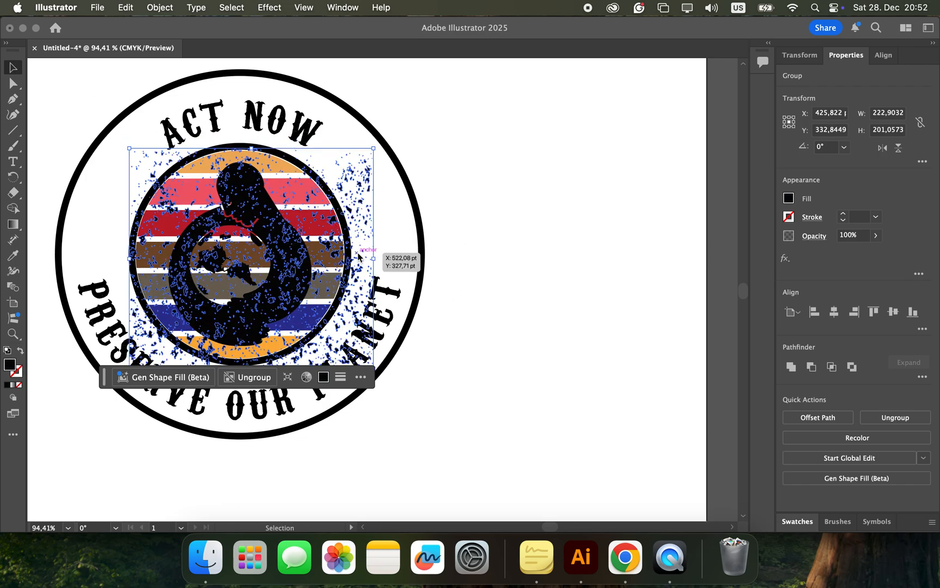
Step: Send the dust texture to the back of the stacking order and deselect it
{"action": "right_click", "coordinate": [325, 240]}
{"action": "mouse_move", "coordinate": [379, 466]}
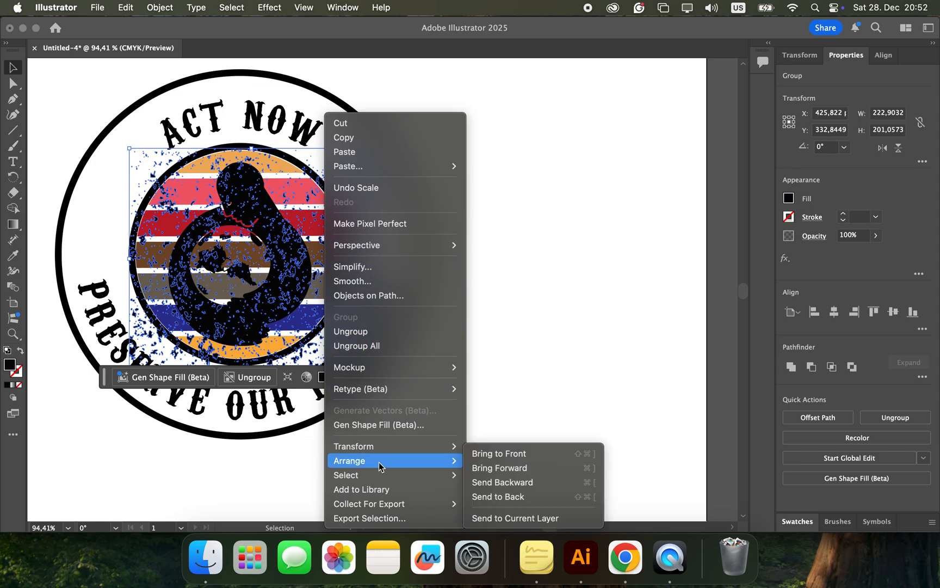
{"action": "left_click", "coordinate": [512, 496]}
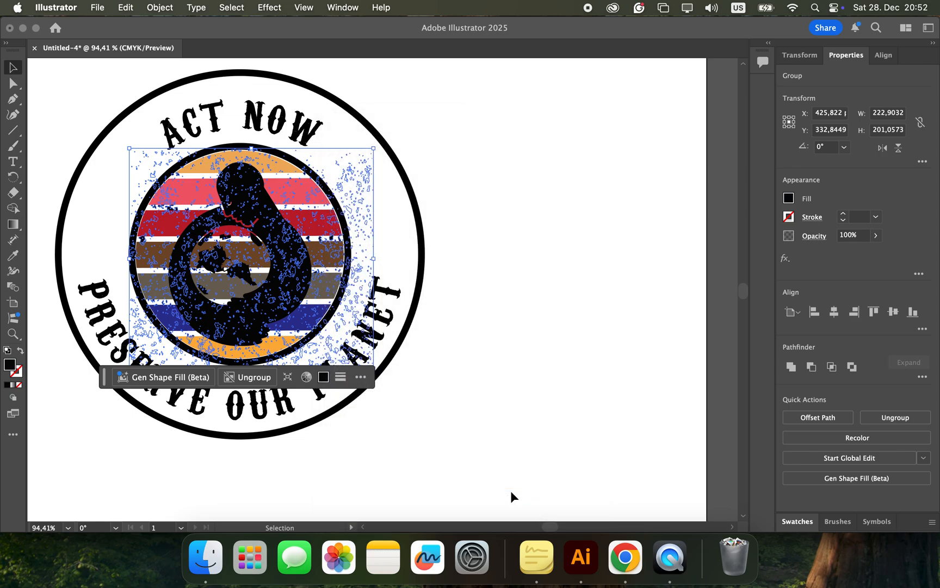
{"action": "left_click", "coordinate": [489, 412]}
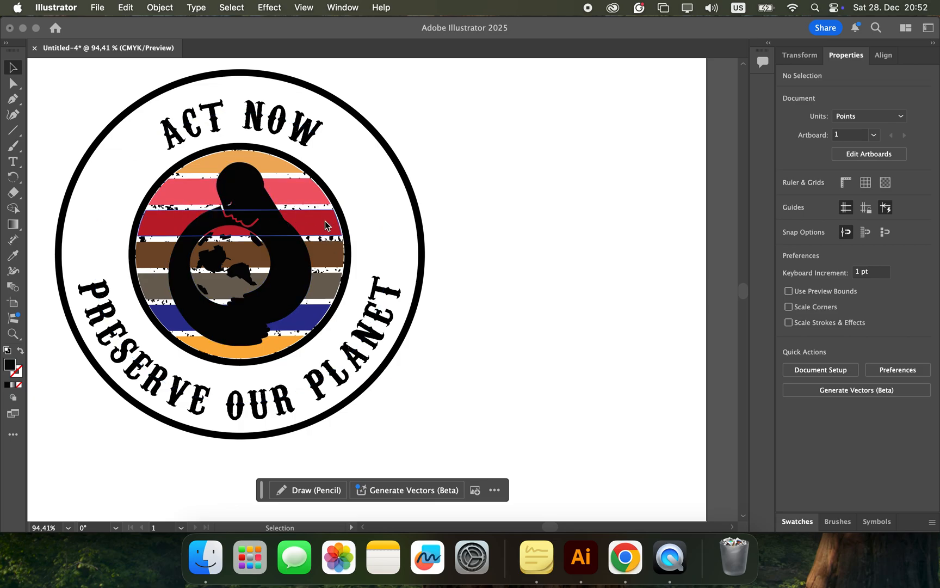
Step: Send the striped circle group to the back, behind the dust texture, and deselect it
{"action": "left_click", "coordinate": [326, 250]}
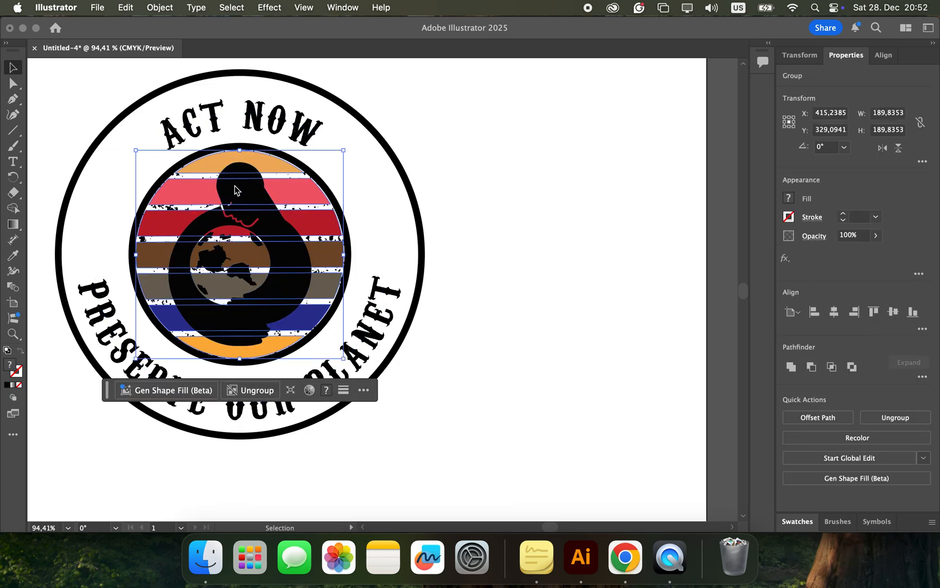
{"action": "right_click", "coordinate": [314, 228]}
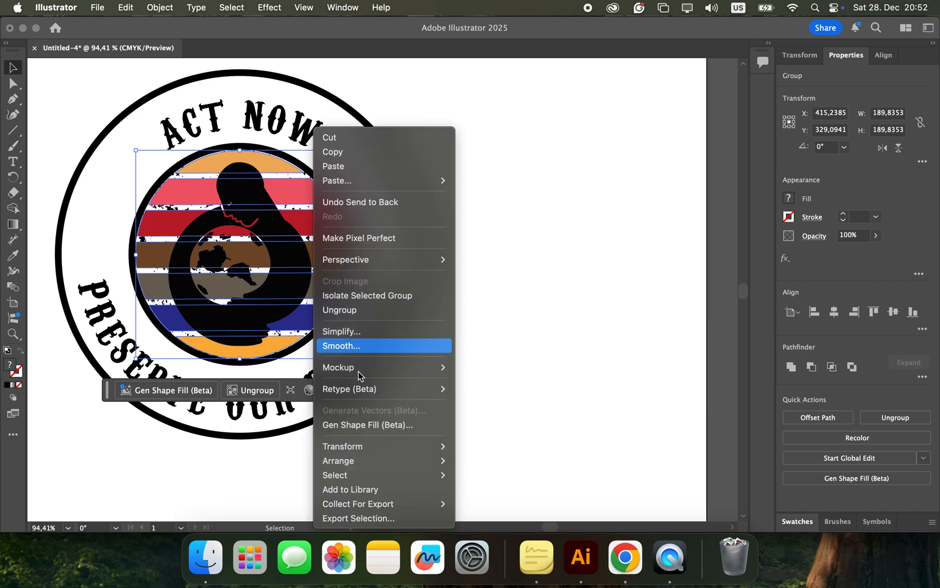
{"action": "mouse_move", "coordinate": [413, 460]}
{"action": "left_click", "coordinate": [491, 500]}
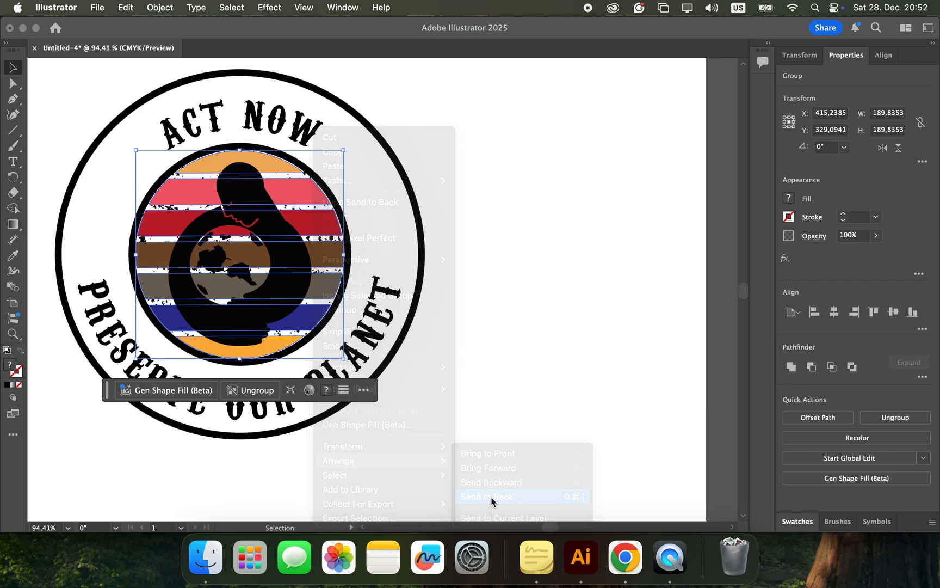
{"action": "left_click", "coordinate": [483, 385]}
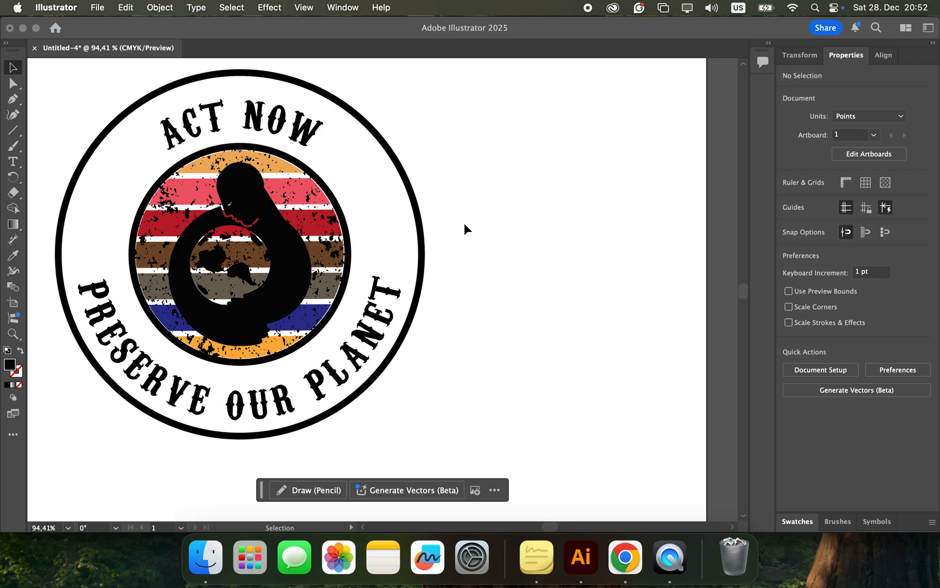
Step: Draw a black upright star about 59 by 57 pt in the white ring left of the striped circle
{"action": "scroll", "coordinate": [464, 223], "scroll_direction": "up", "scroll_amount": 3}
{"action": "scroll", "coordinate": [464, 224], "scroll_direction": "down", "scroll_amount": 4}
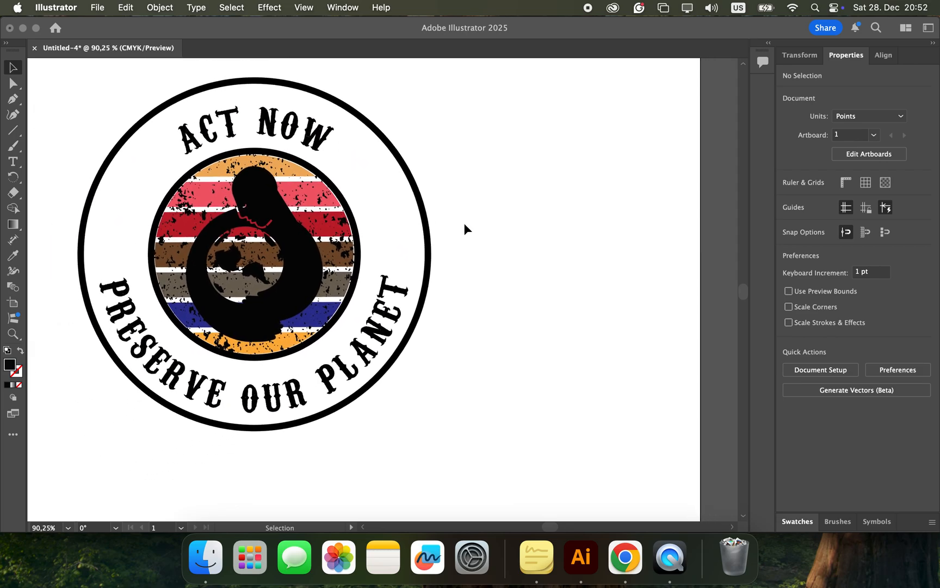
{"action": "scroll", "coordinate": [464, 224], "scroll_direction": "up", "scroll_amount": 3}
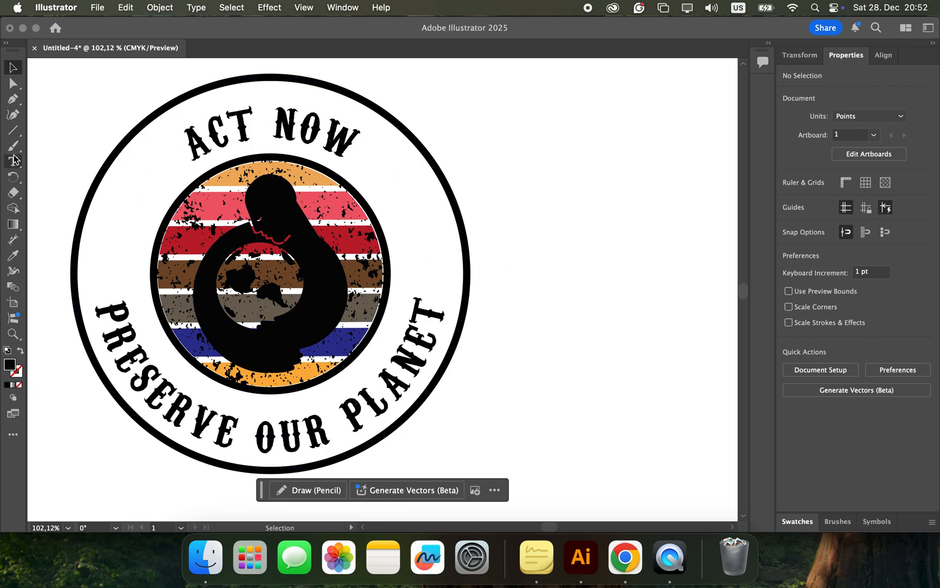
{"action": "left_click", "coordinate": [16, 132]}
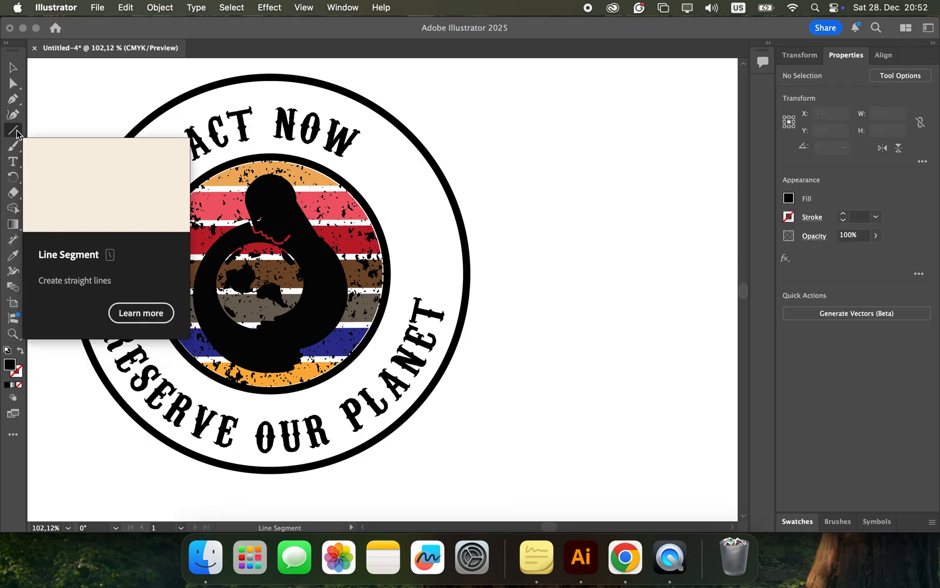
{"action": "left_click", "coordinate": [63, 177]}
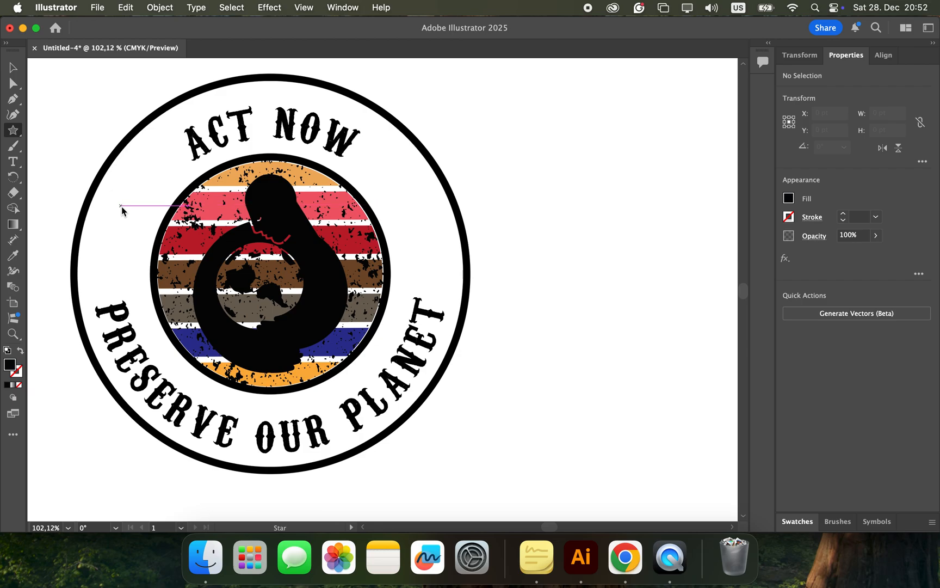
{"action": "left_click_drag", "start_coordinate": [122, 206], "coordinate": [140, 220]}
{"action": "left_click", "coordinate": [13, 67]}
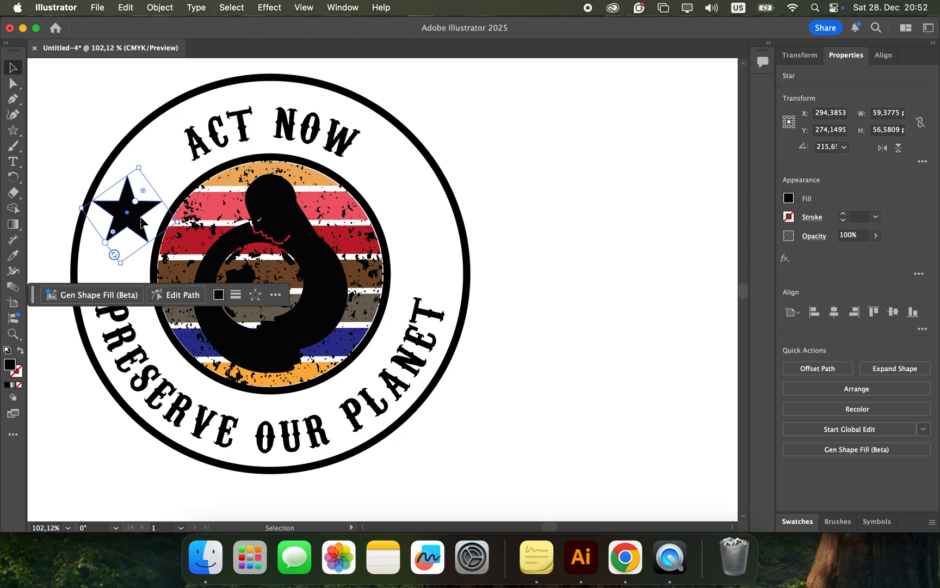
Step: Round all corners of the star slightly, bringing it to about 51 by 48 pt, and deselect it
{"action": "left_click", "coordinate": [13, 83]}
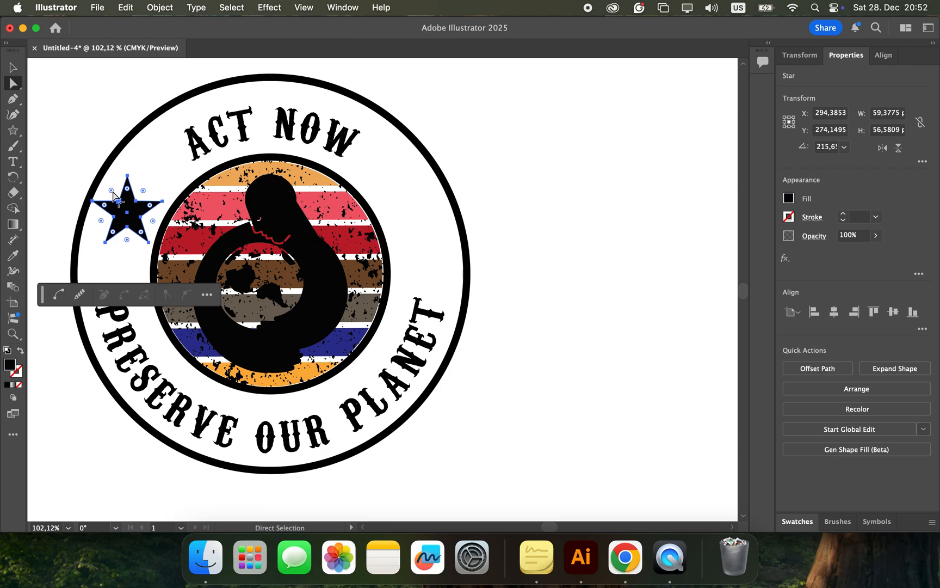
{"action": "left_click_drag", "start_coordinate": [113, 192], "coordinate": [116, 200]}
{"action": "left_click", "coordinate": [487, 195]}
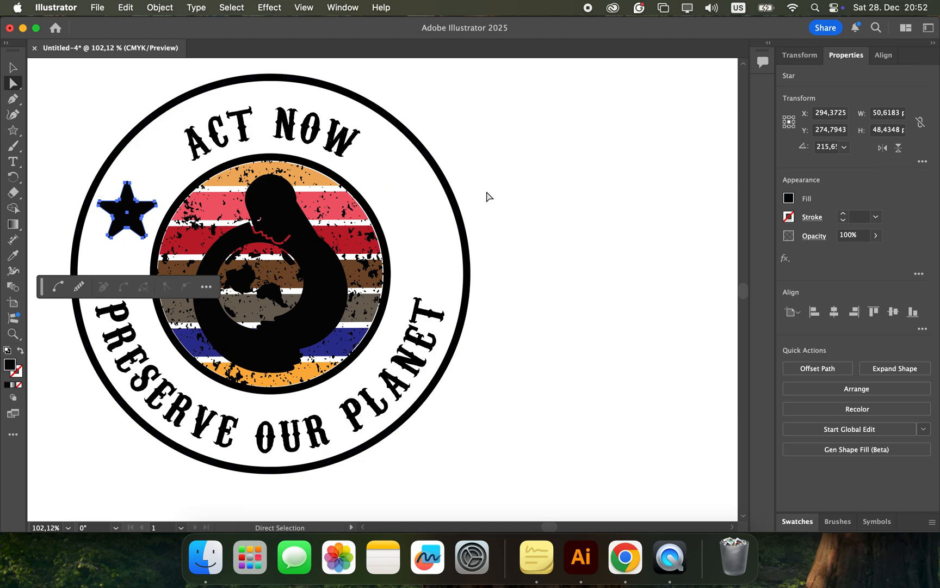
Step: Duplicate the rounded star and place the copy in the white ring right of the striped circle, level with the original
{"action": "left_click", "coordinate": [132, 216]}
{"action": "key", "text": "super"}
{"action": "key", "text": "super+c"}
{"action": "key", "text": "super+v"}
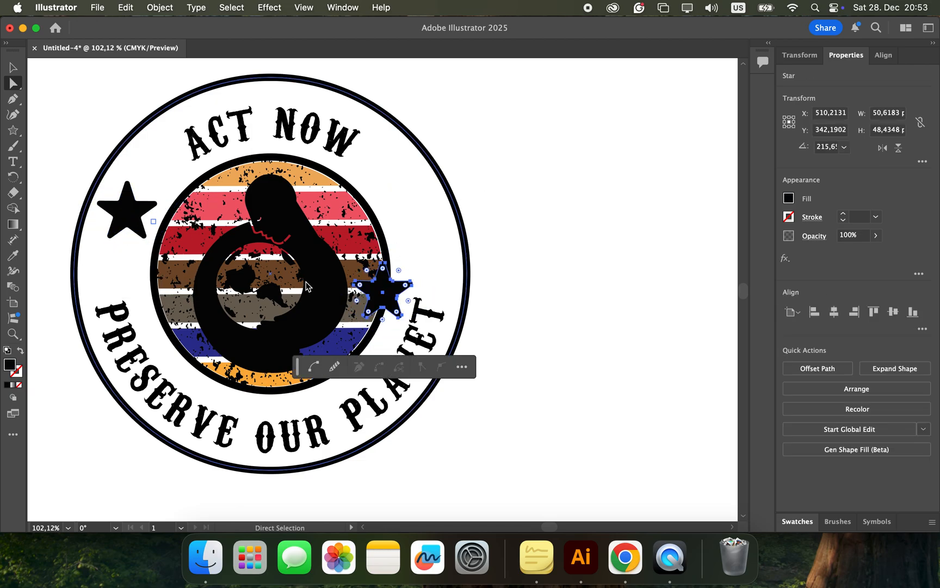
{"action": "left_click_drag", "start_coordinate": [383, 303], "coordinate": [414, 215]}
{"action": "left_click", "coordinate": [529, 254]}
Step: Examine the dust texture along the inner ring's edge close up, as well as the overall look of the badge
{"action": "scroll", "coordinate": [528, 255], "scroll_direction": "down", "scroll_amount": 5}
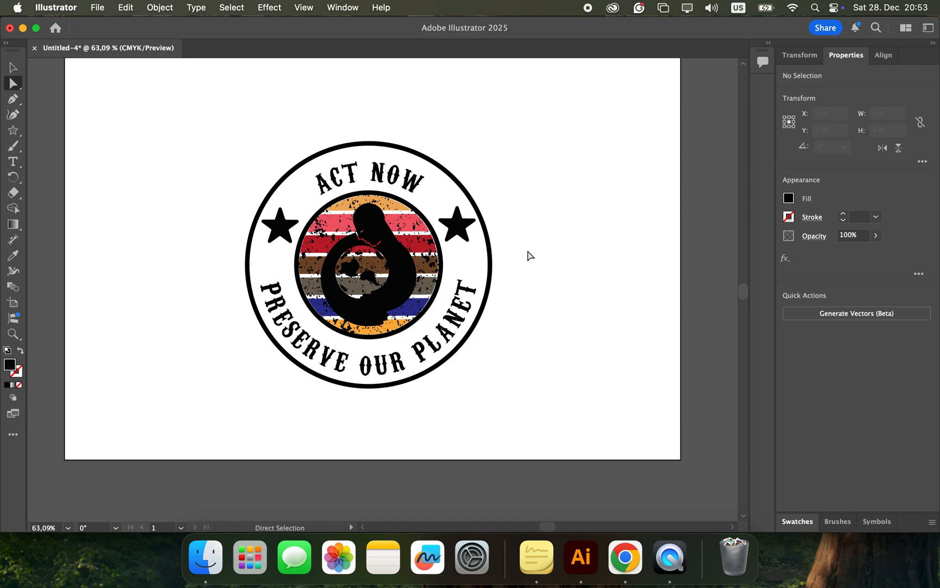
{"action": "scroll", "coordinate": [529, 254], "scroll_direction": "up", "scroll_amount": 1}
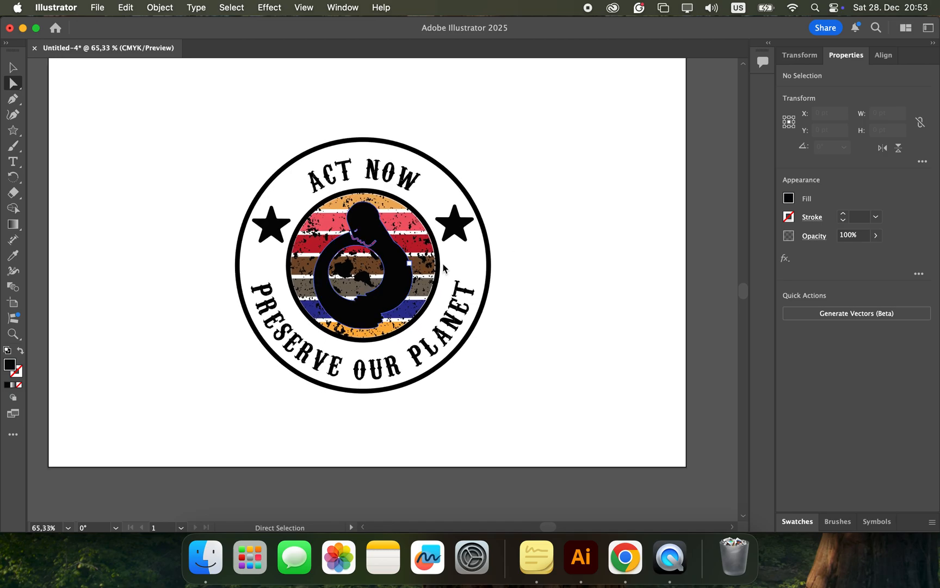
{"action": "scroll", "coordinate": [515, 270], "scroll_direction": "up", "scroll_amount": 10}
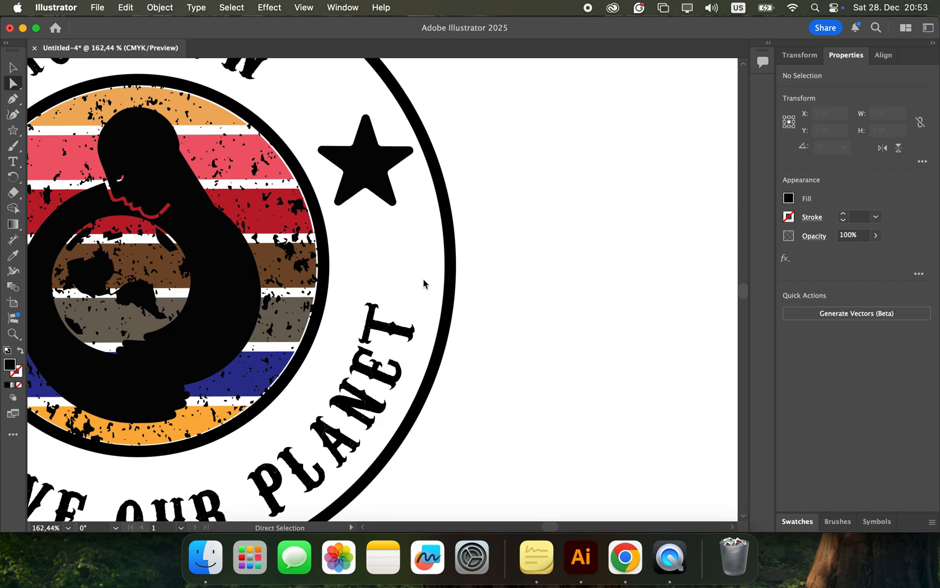
{"action": "scroll", "coordinate": [410, 282], "scroll_direction": "up", "scroll_amount": 5}
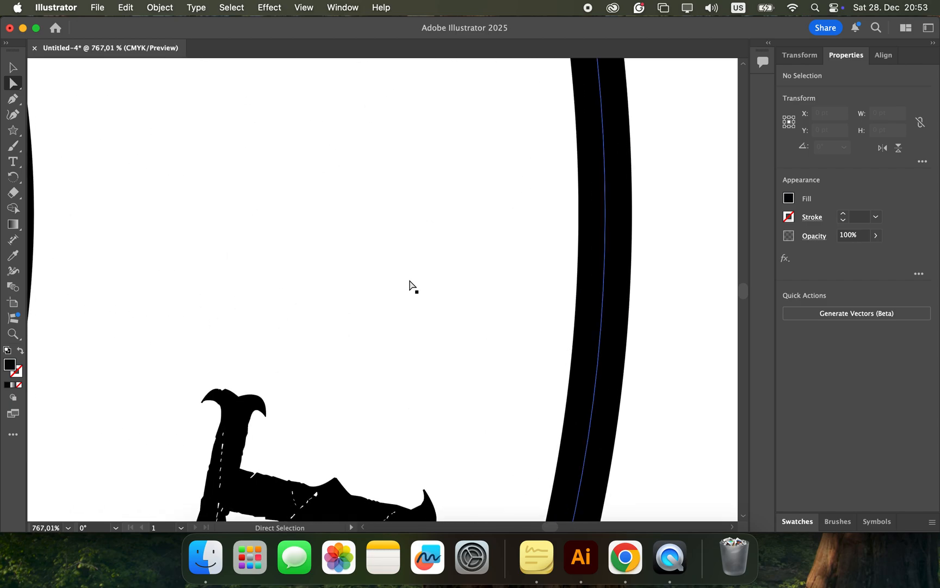
{"action": "scroll", "coordinate": [410, 282], "scroll_direction": "up", "scroll_amount": 4}
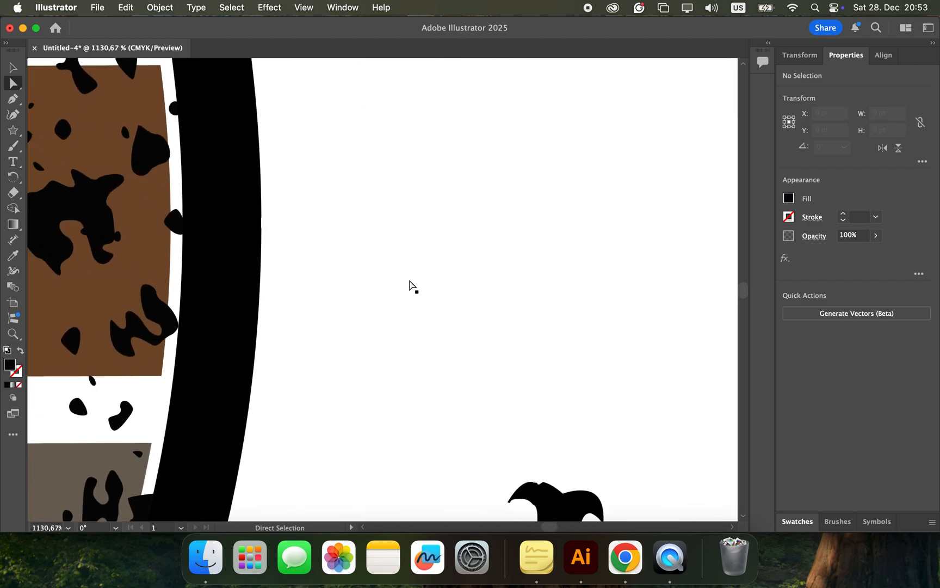
{"action": "scroll", "coordinate": [410, 282], "scroll_direction": "up", "scroll_amount": 3}
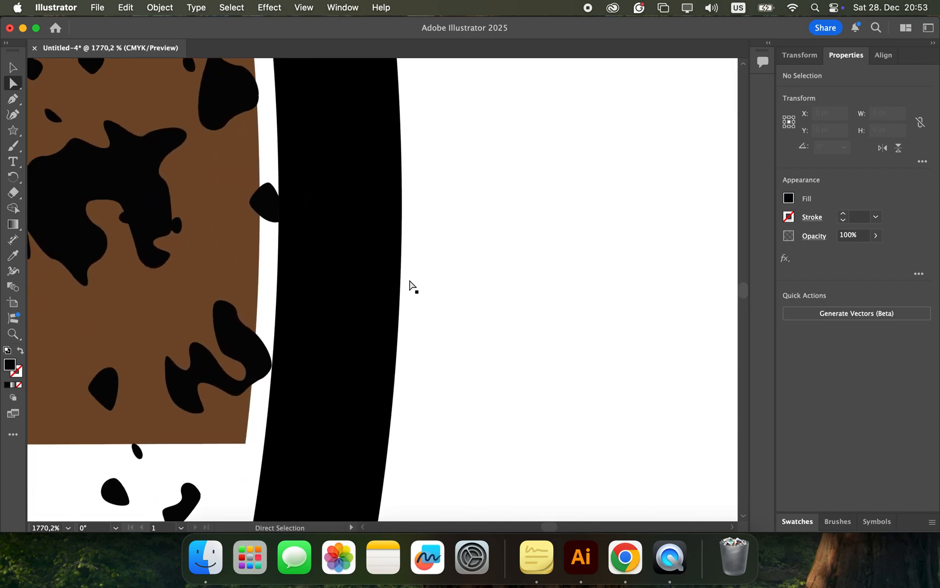
{"action": "scroll", "coordinate": [410, 281], "scroll_direction": "down", "scroll_amount": 5}
{"action": "scroll", "coordinate": [410, 281], "scroll_direction": "up", "scroll_amount": 5}
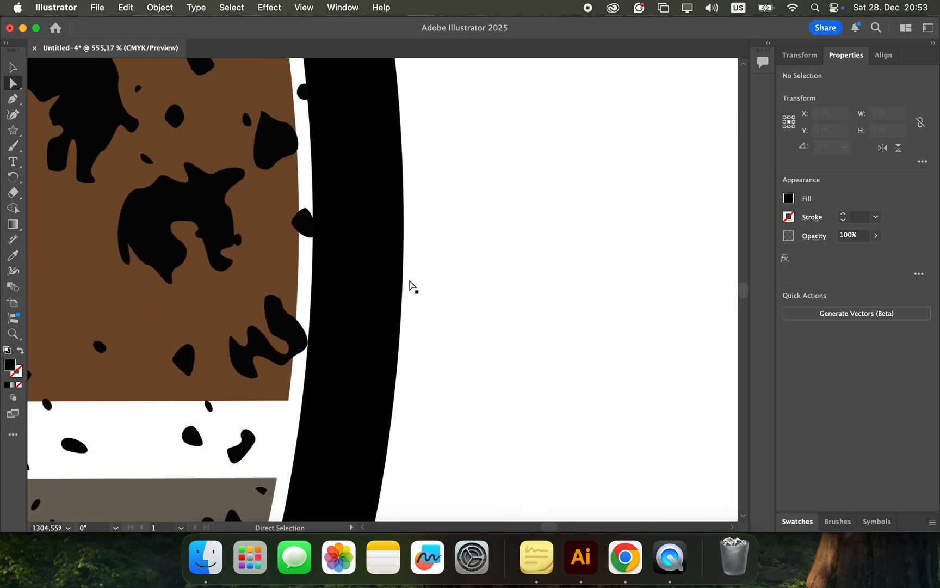
{"action": "scroll", "coordinate": [410, 281], "scroll_direction": "up", "scroll_amount": 3}
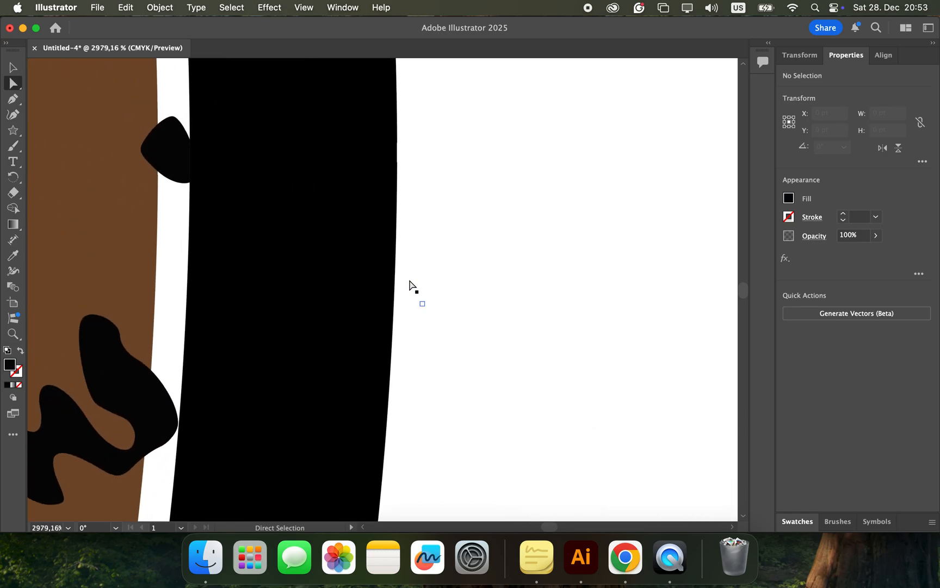
{"action": "scroll", "coordinate": [410, 284], "scroll_direction": "down", "scroll_amount": 8}
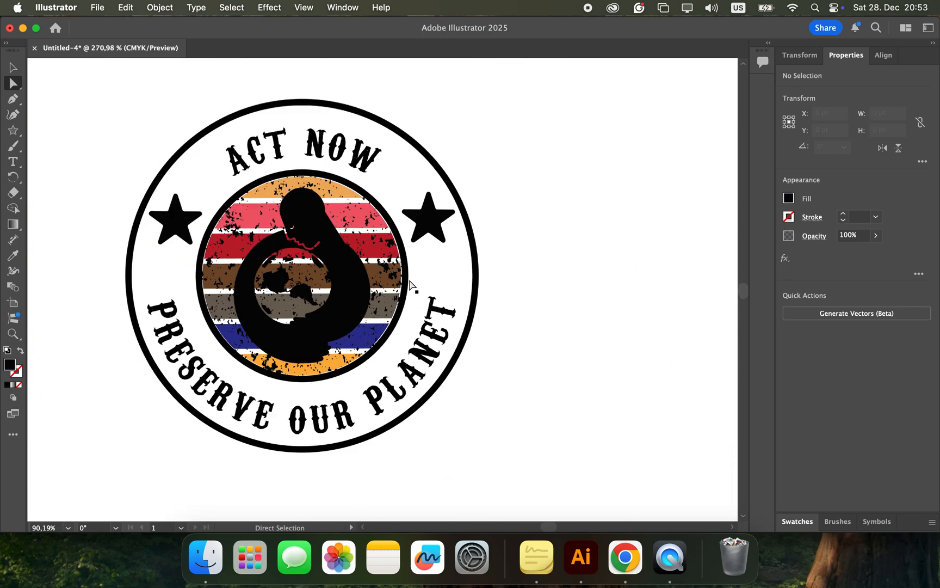
{"action": "scroll", "coordinate": [410, 284], "scroll_direction": "up", "scroll_amount": 2}
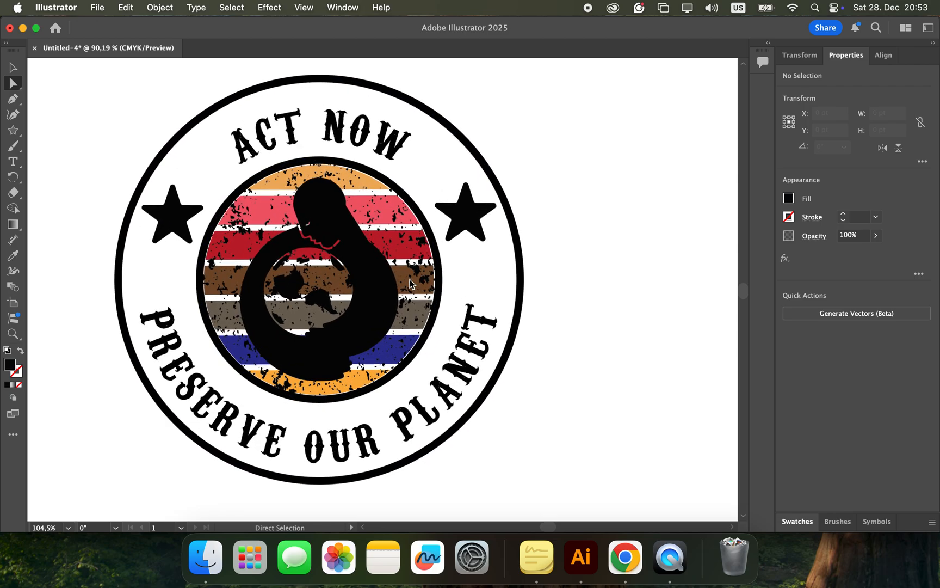
{"action": "scroll", "coordinate": [410, 281], "scroll_direction": "up", "scroll_amount": 1}
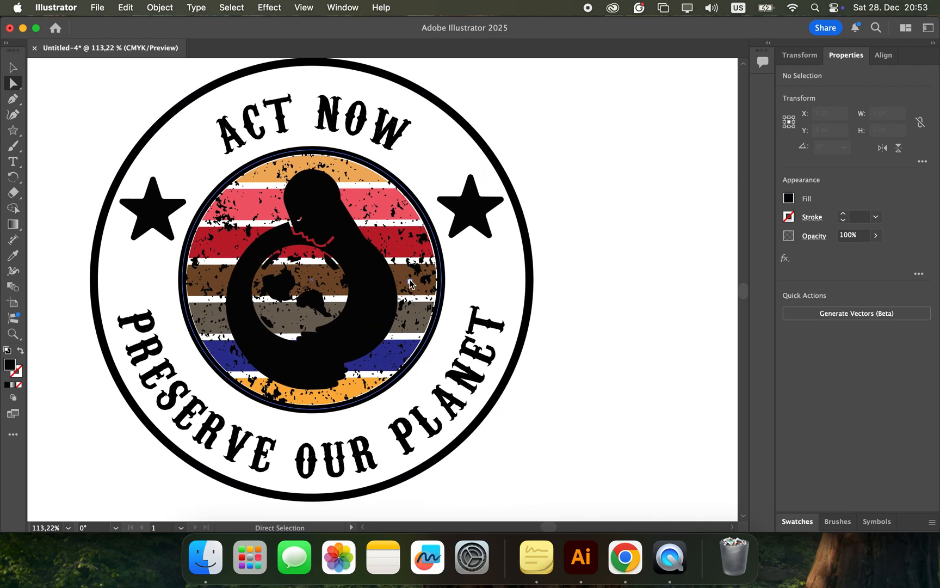
{"action": "scroll", "coordinate": [410, 284], "scroll_direction": "up", "scroll_amount": 2}
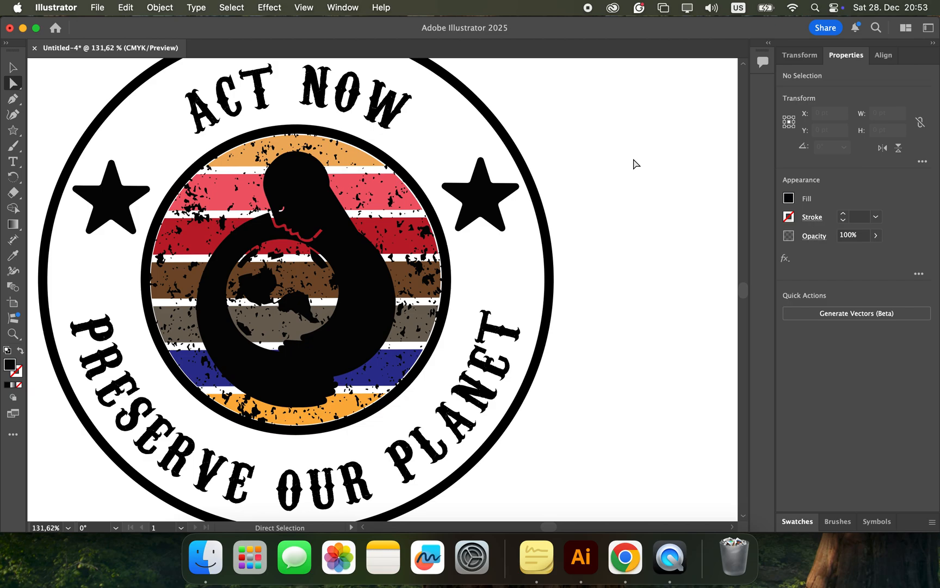
{"action": "scroll", "coordinate": [634, 164], "scroll_direction": "down", "scroll_amount": 3}
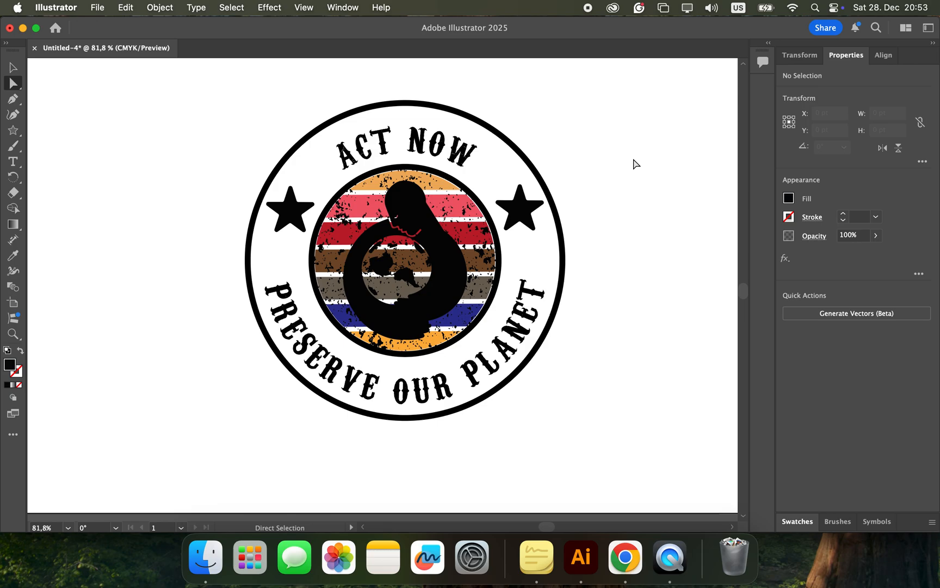
Step: Export the badge to Downloads as a PNG named design, replacing the existing file, at 72 ppi with a transparent background
{"action": "left_click", "coordinate": [100, 9]}
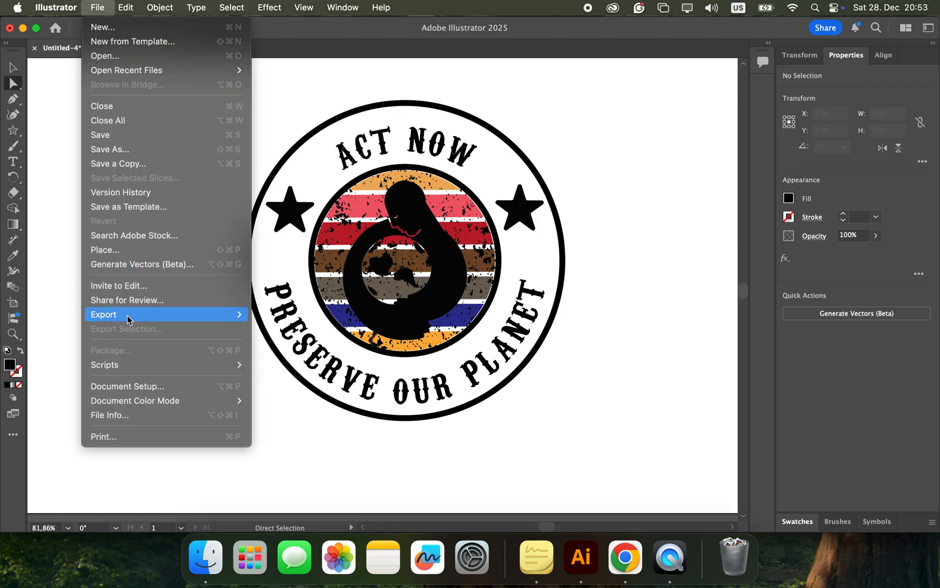
{"action": "mouse_move", "coordinate": [129, 319]}
{"action": "left_click", "coordinate": [280, 330]}
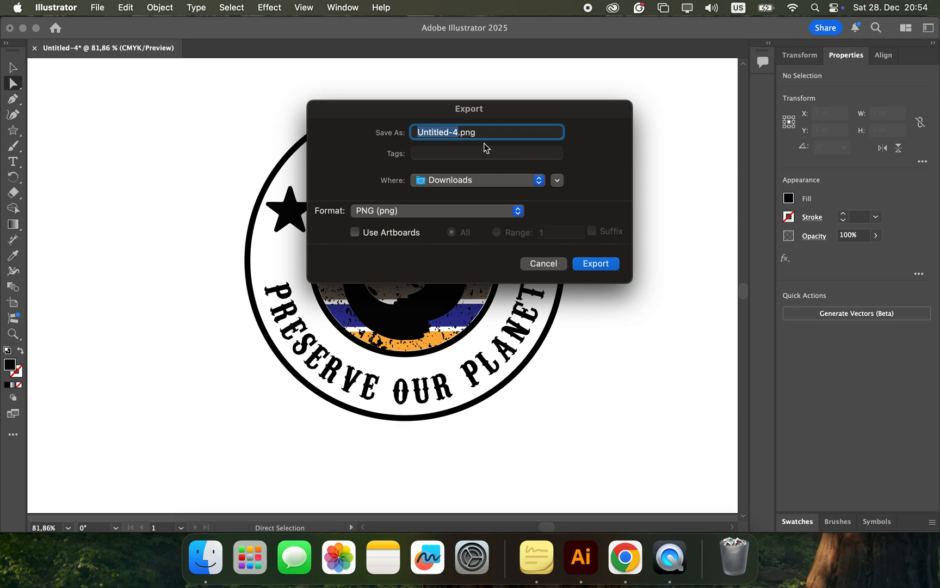
{"action": "type", "text": "design"}
{"action": "key", "text": "Return"}
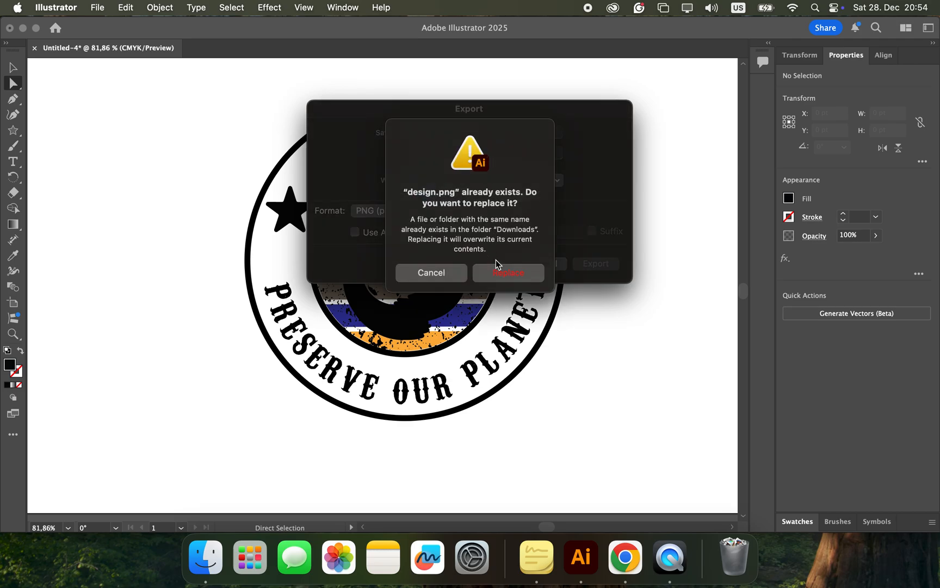
{"action": "left_click", "coordinate": [497, 269]}
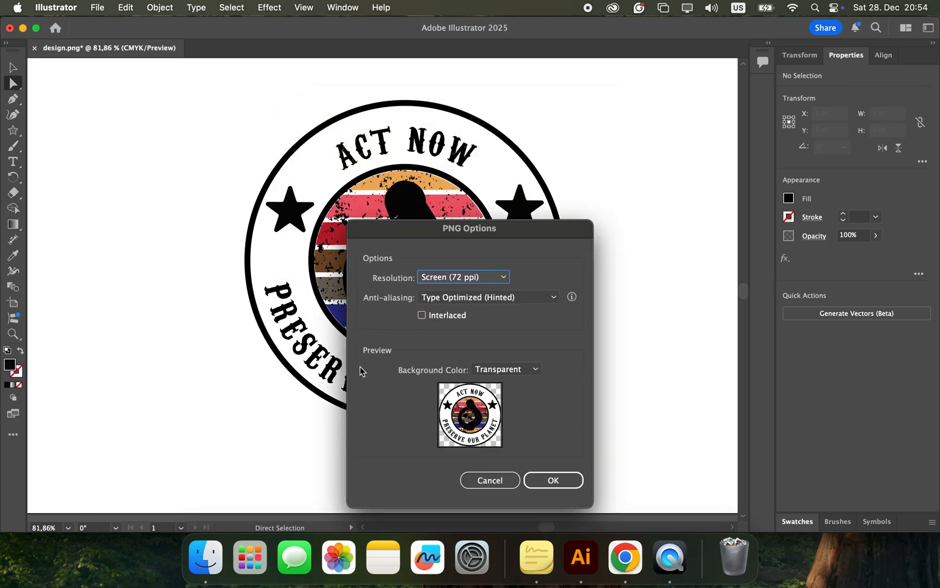
{"action": "left_click", "coordinate": [553, 488]}
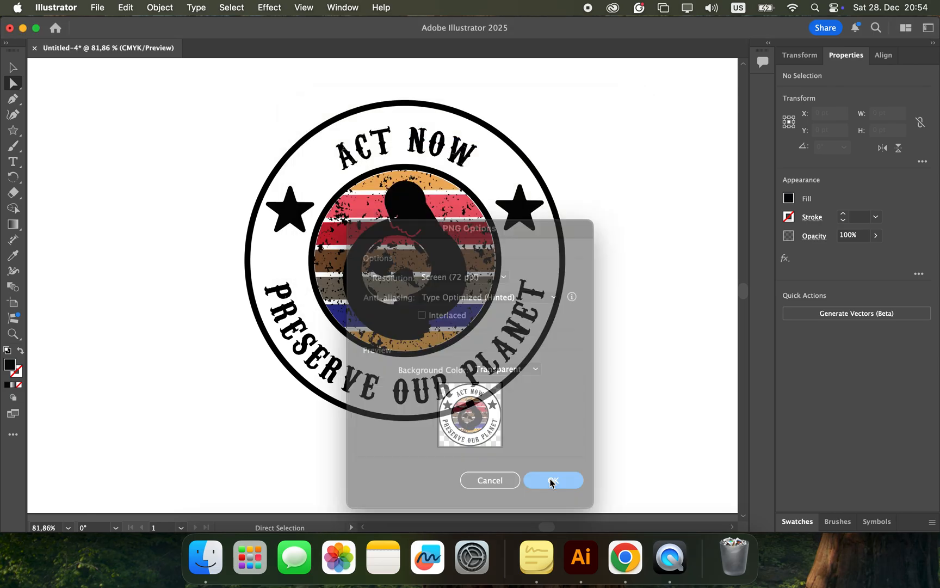
Step: Switch to Finder, open design.png from the Downloads folder in Preview and show it full screen
{"action": "left_click", "coordinate": [199, 574]}
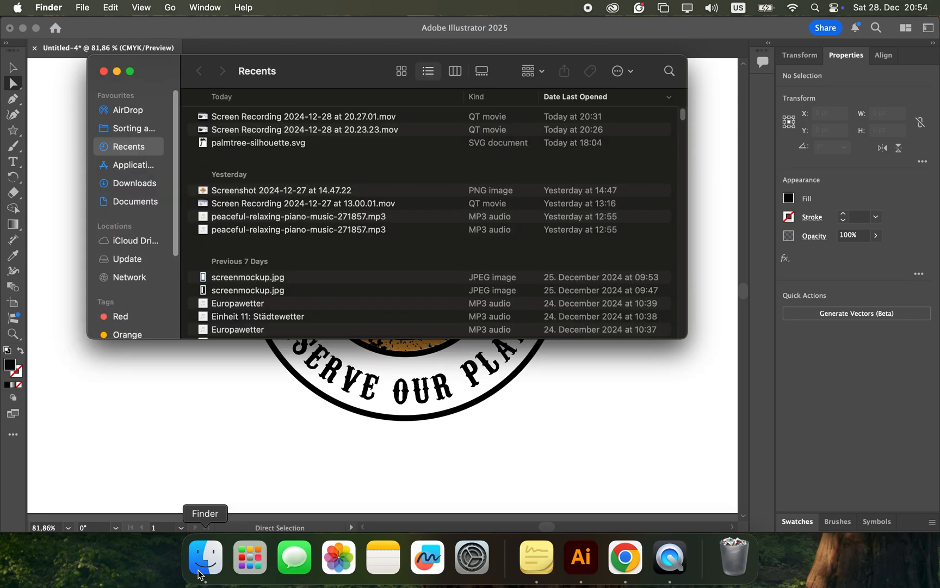
{"action": "left_click", "coordinate": [137, 183]}
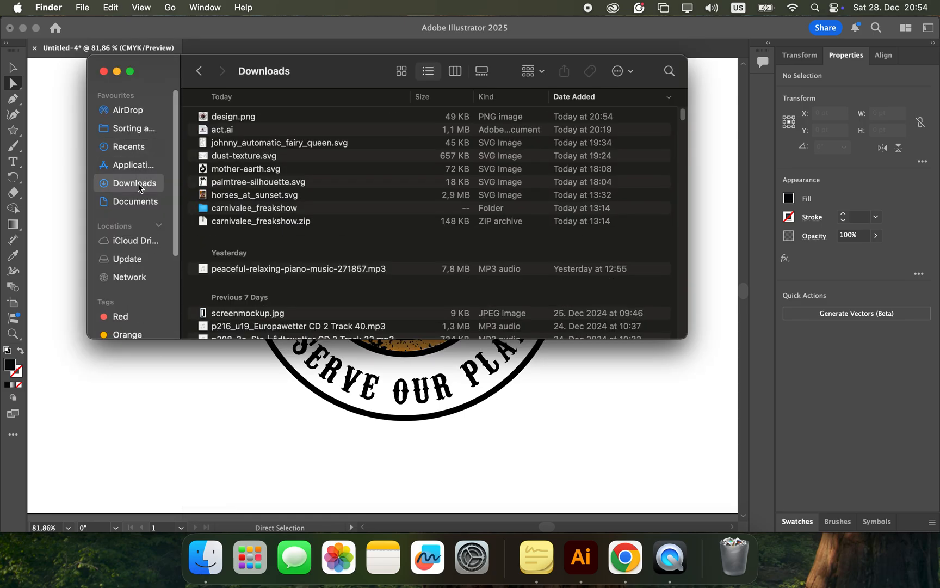
{"action": "left_click", "coordinate": [243, 119]}
{"action": "double_click", "coordinate": [243, 119]}
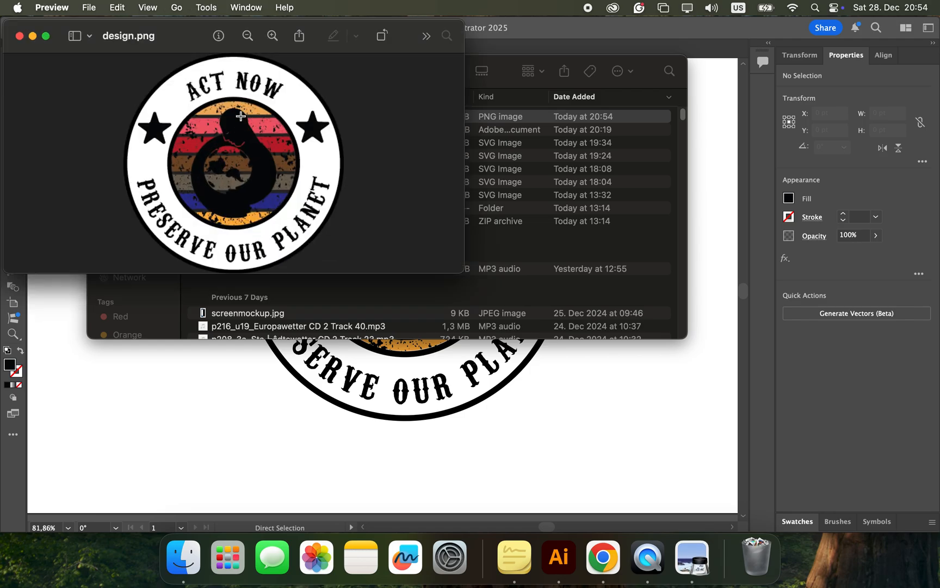
{"action": "left_click", "coordinate": [48, 38]}
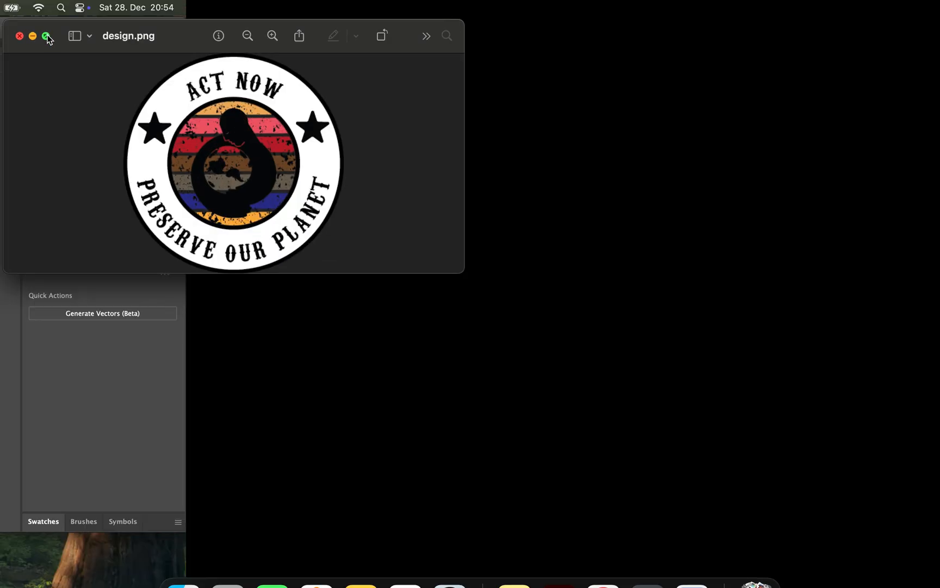
Step: Examine the exported badge close up, checking the pixel edges of the inner ring, striped circle and dust texture
{"action": "scroll", "coordinate": [313, 243], "scroll_direction": "up", "scroll_amount": 5}
{"action": "scroll", "coordinate": [313, 243], "scroll_direction": "up", "scroll_amount": 2}
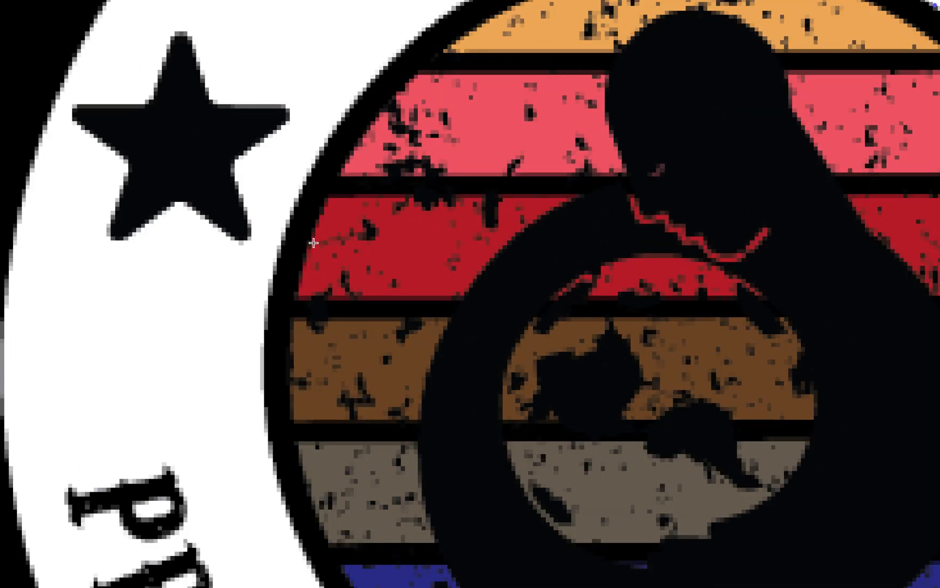
{"action": "scroll", "coordinate": [313, 242], "scroll_direction": "up", "scroll_amount": 3}
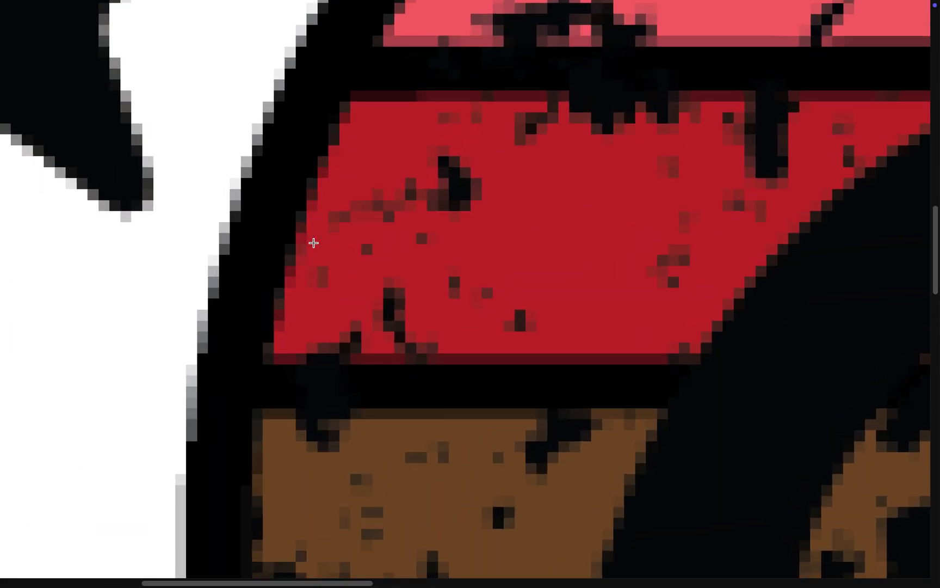
{"action": "scroll", "coordinate": [313, 242], "scroll_direction": "up", "scroll_amount": 4}
{"action": "scroll", "coordinate": [314, 243], "scroll_direction": "left", "scroll_amount": 5}
{"action": "scroll", "coordinate": [313, 242], "scroll_direction": "up", "scroll_amount": 2}
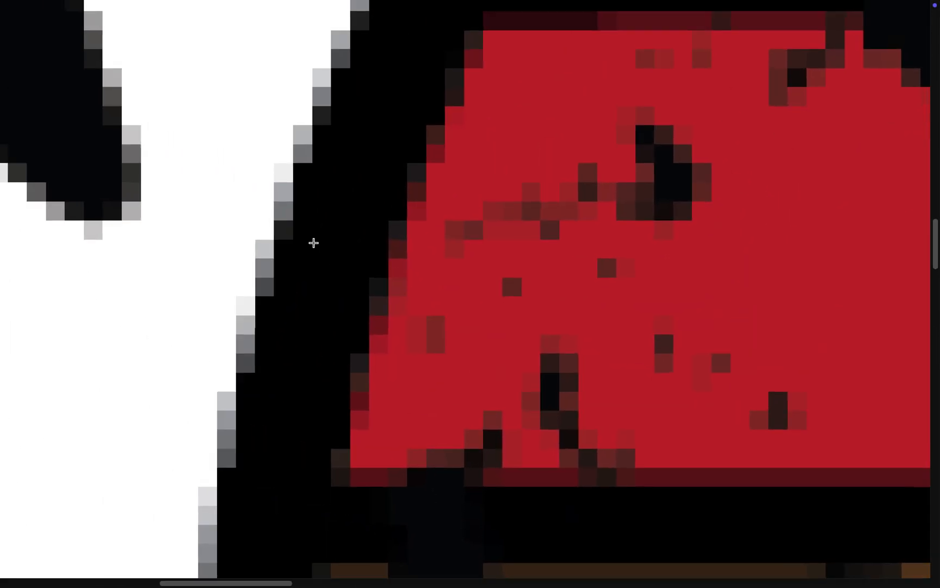
{"action": "scroll", "coordinate": [314, 239], "scroll_direction": "up", "scroll_amount": 1}
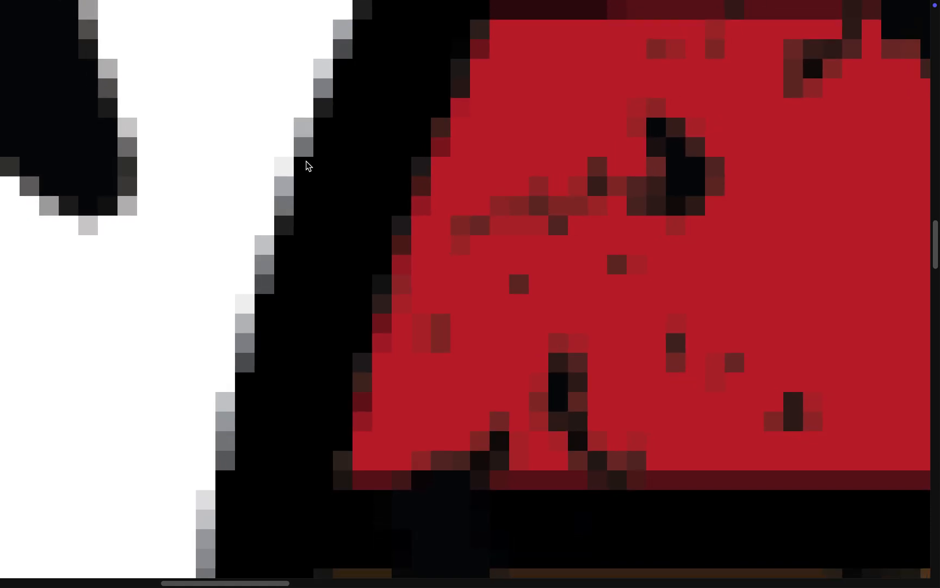
{"action": "scroll", "coordinate": [307, 166], "scroll_direction": "down", "scroll_amount": 4}
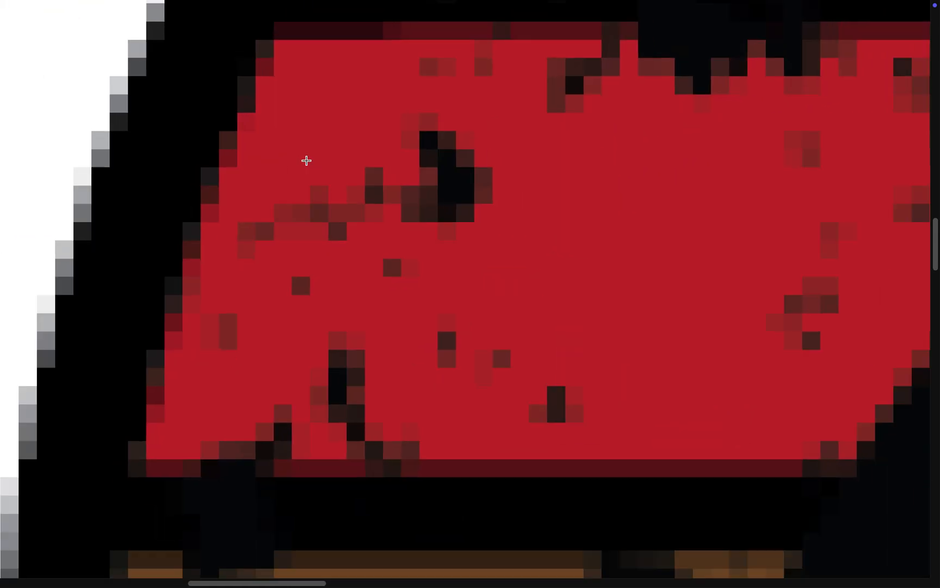
{"action": "scroll", "coordinate": [306, 160], "scroll_direction": "up", "scroll_amount": 2}
{"action": "scroll", "coordinate": [310, 152], "scroll_direction": "down", "scroll_amount": 8}
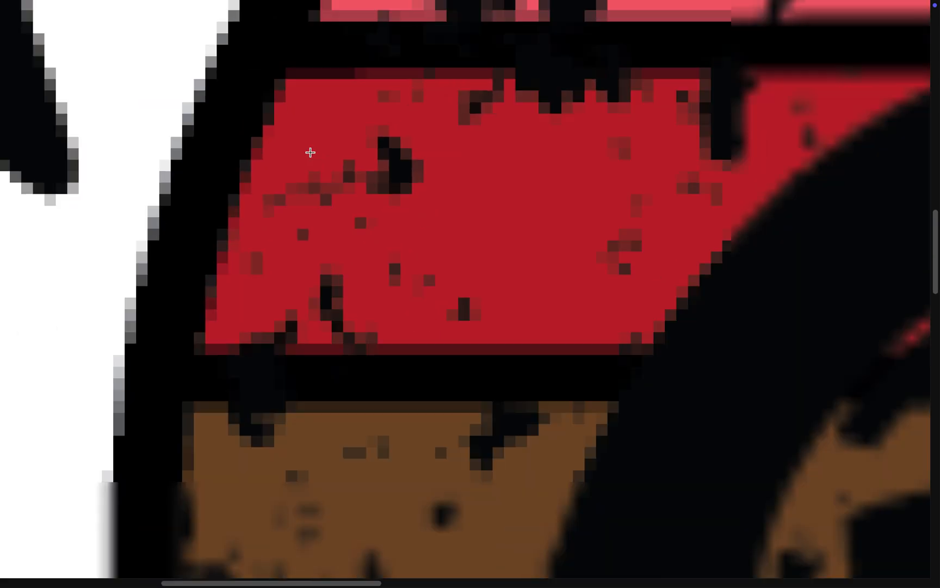
{"action": "scroll", "coordinate": [310, 152], "scroll_direction": "down", "scroll_amount": 3}
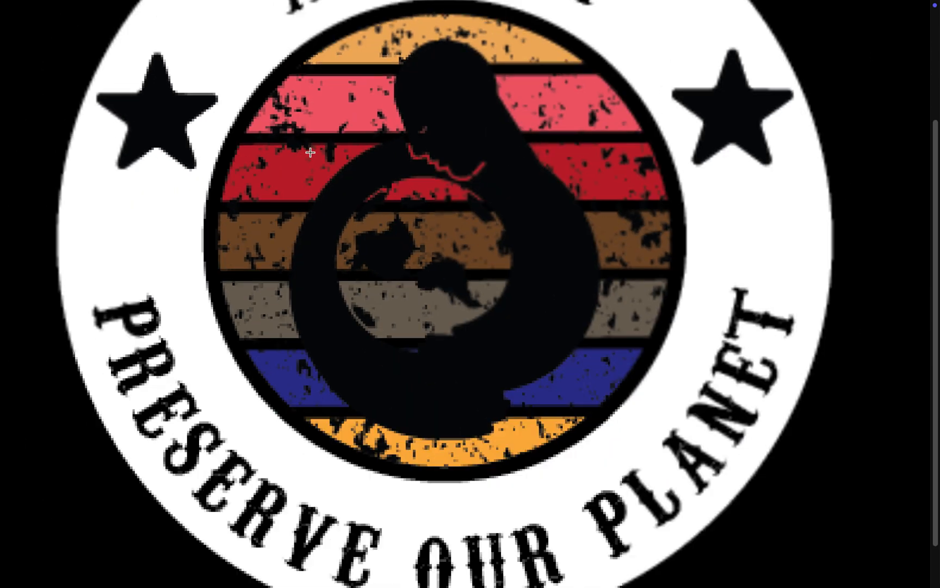
{"action": "scroll", "coordinate": [310, 152], "scroll_direction": "up", "scroll_amount": 6}
{"action": "scroll", "coordinate": [310, 152], "scroll_direction": "up", "scroll_amount": 8}
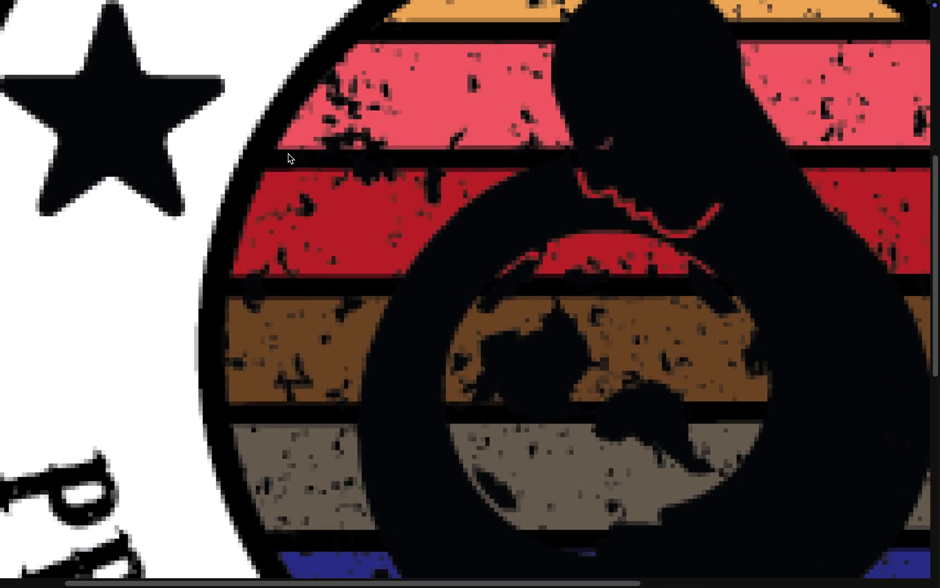
{"action": "scroll", "coordinate": [275, 166], "scroll_direction": "left", "scroll_amount": 5}
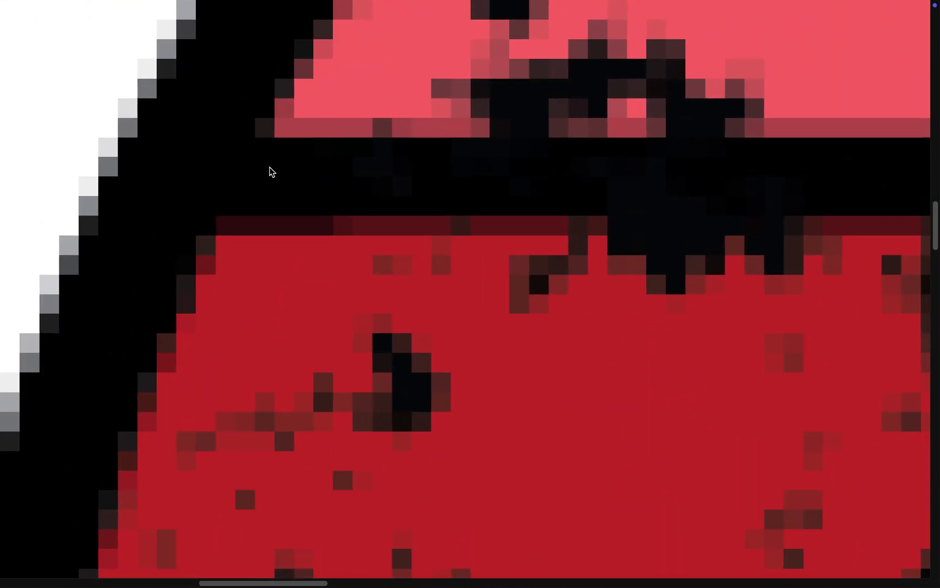
{"action": "scroll", "coordinate": [269, 168], "scroll_direction": "down", "scroll_amount": 10}
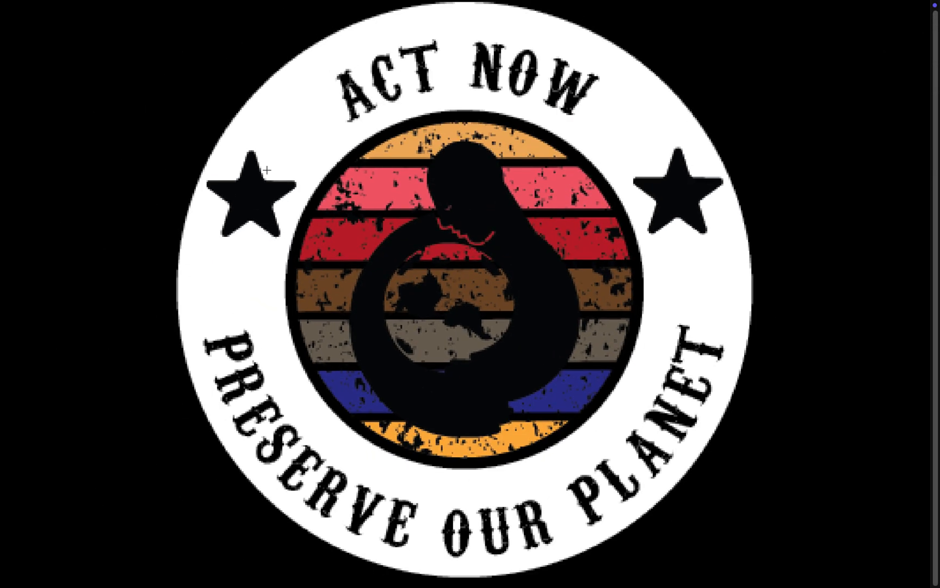
Step: Close the exported image and the Downloads window to return to the badge artwork in Illustrator
{"action": "mouse_move", "coordinate": [201, 4]}
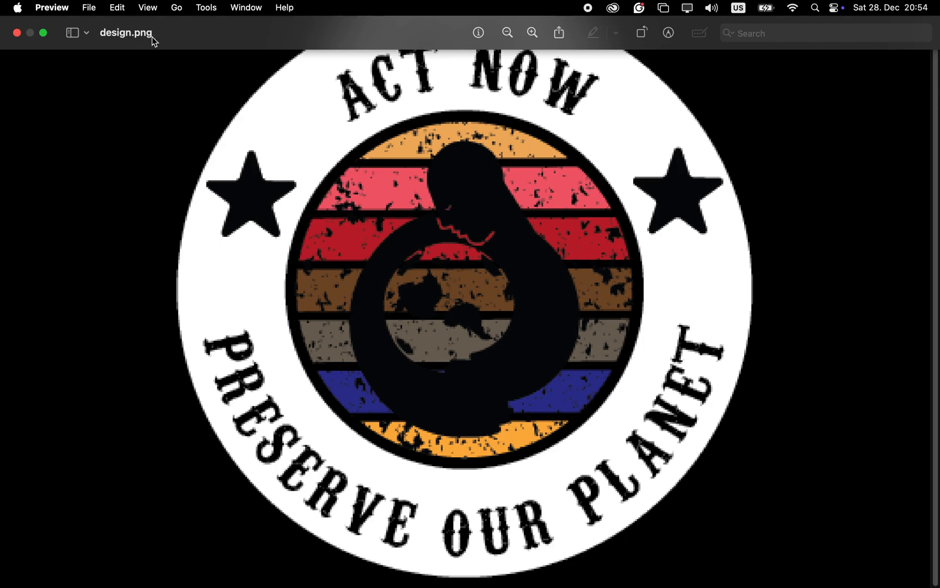
{"action": "left_click", "coordinate": [18, 34]}
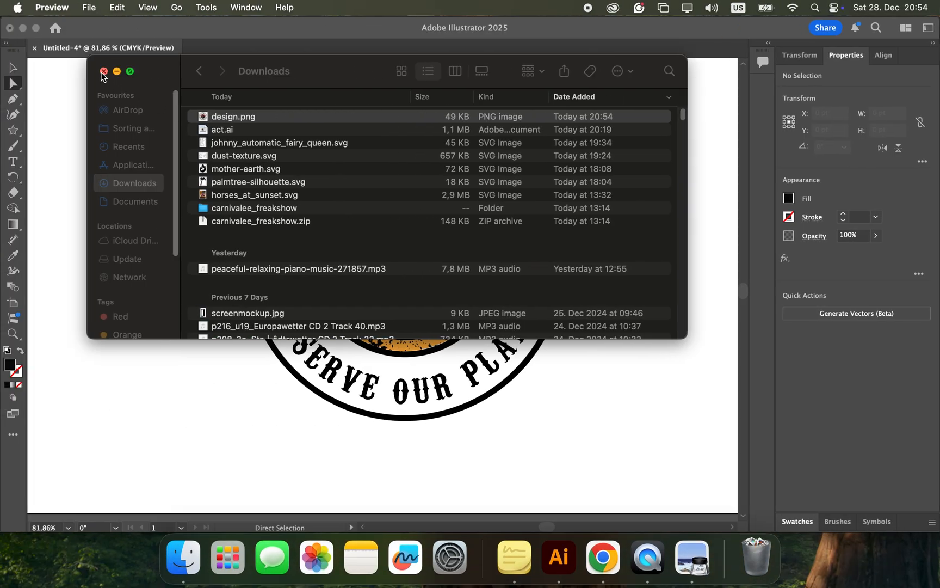
{"action": "left_click", "coordinate": [103, 72]}
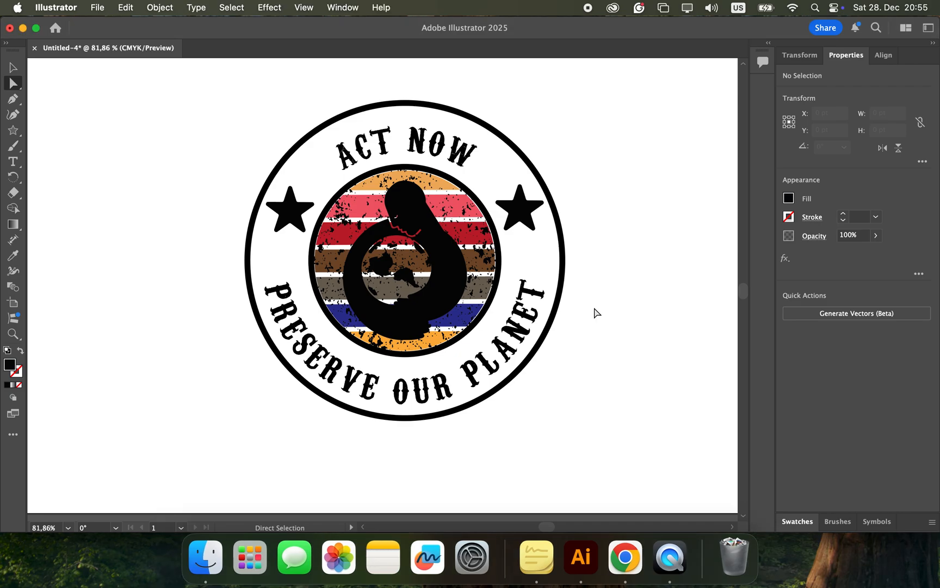
Step: Check which printers are available in the badge's print settings and leave without printing
{"action": "key", "text": "super+p"}
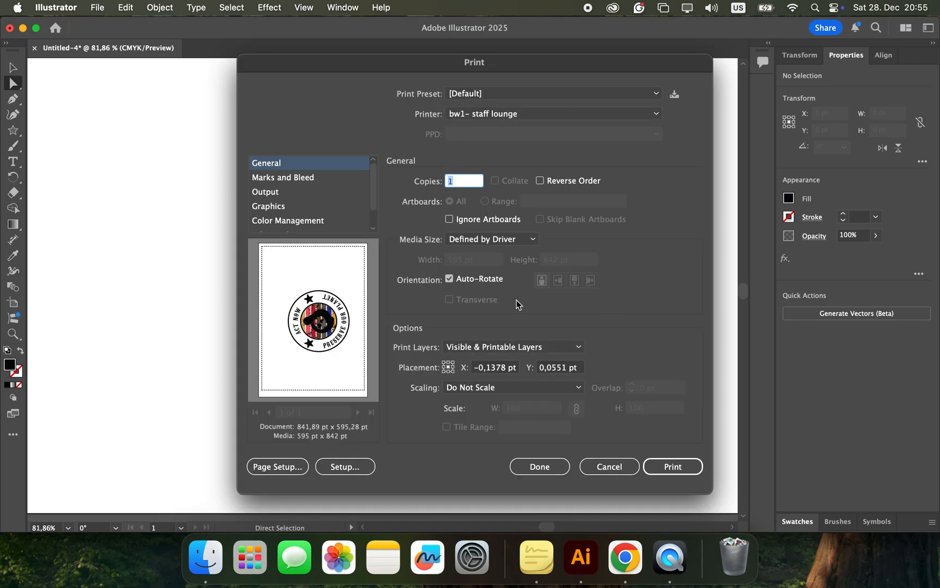
{"action": "left_click", "coordinate": [536, 116]}
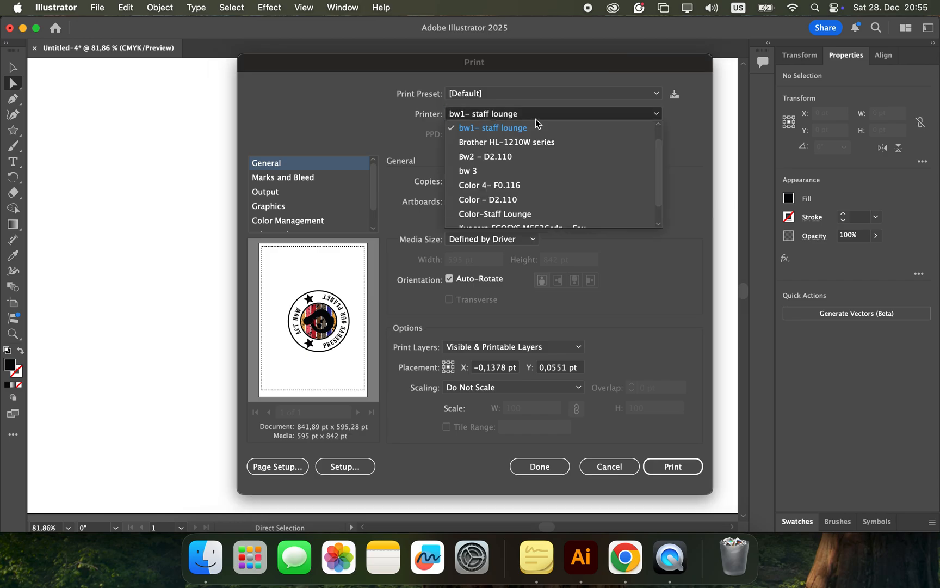
{"action": "left_click", "coordinate": [700, 100]}
{"action": "left_click", "coordinate": [609, 467]}
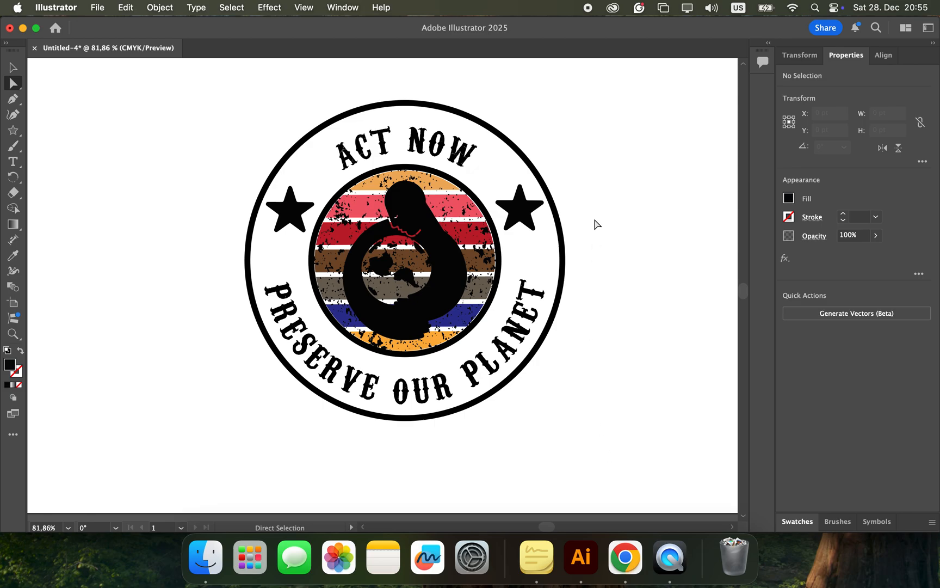
{"action": "scroll", "coordinate": [596, 224], "scroll_direction": "up", "scroll_amount": 5}
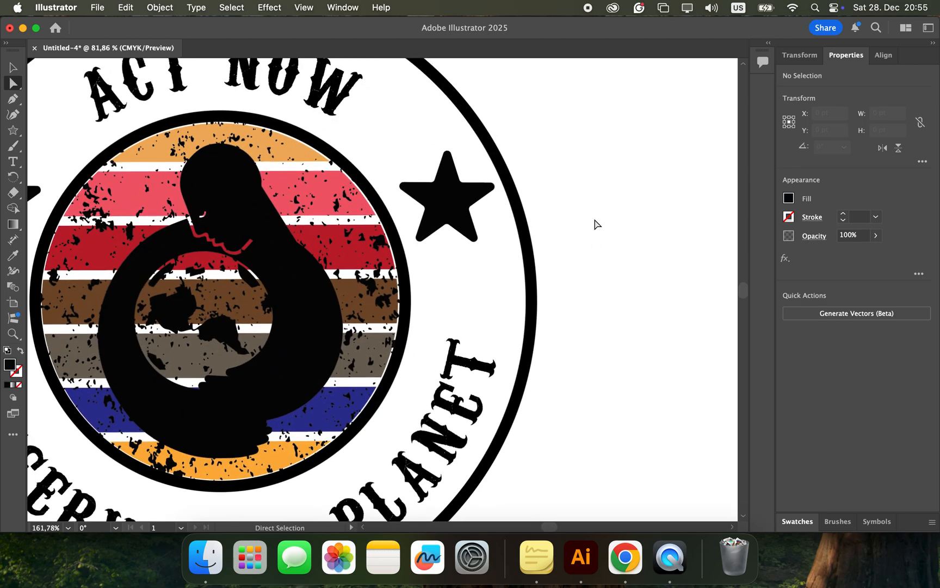
{"action": "scroll", "coordinate": [597, 224], "scroll_direction": "down", "scroll_amount": 1}
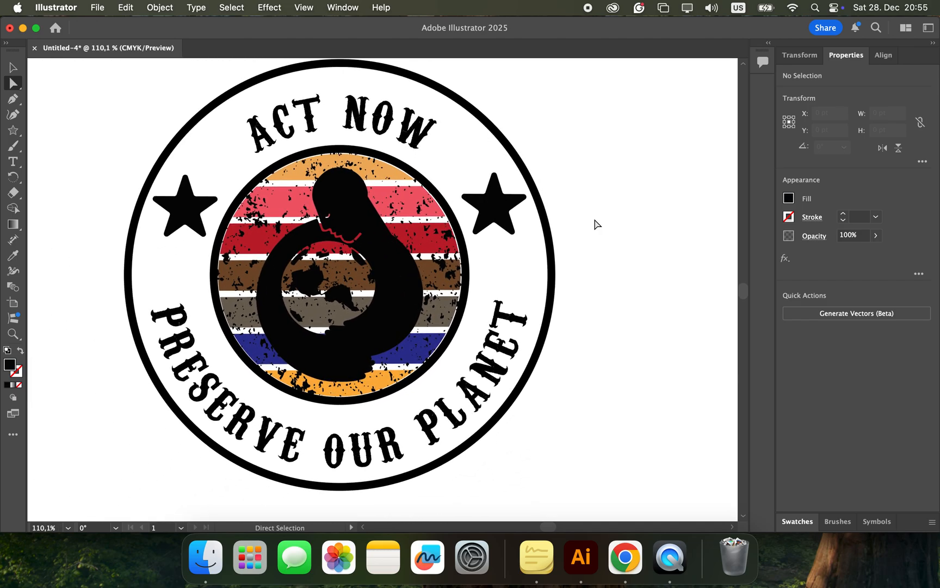